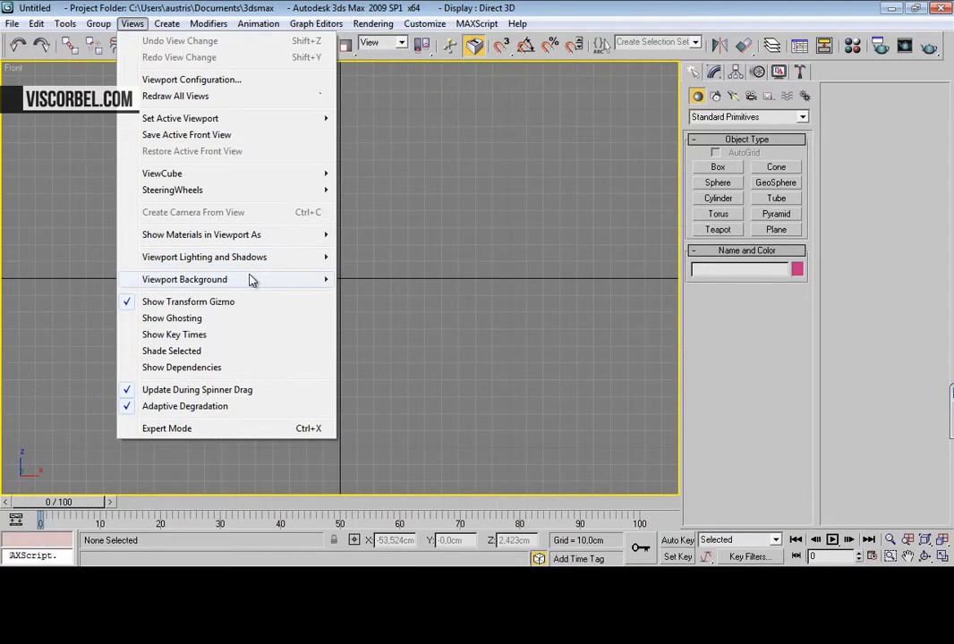
Load 3469891.jpg from the Reference folder as the Front viewport's background image
left_click(367, 279)
left_click(380, 161)
left_click(69, 120)
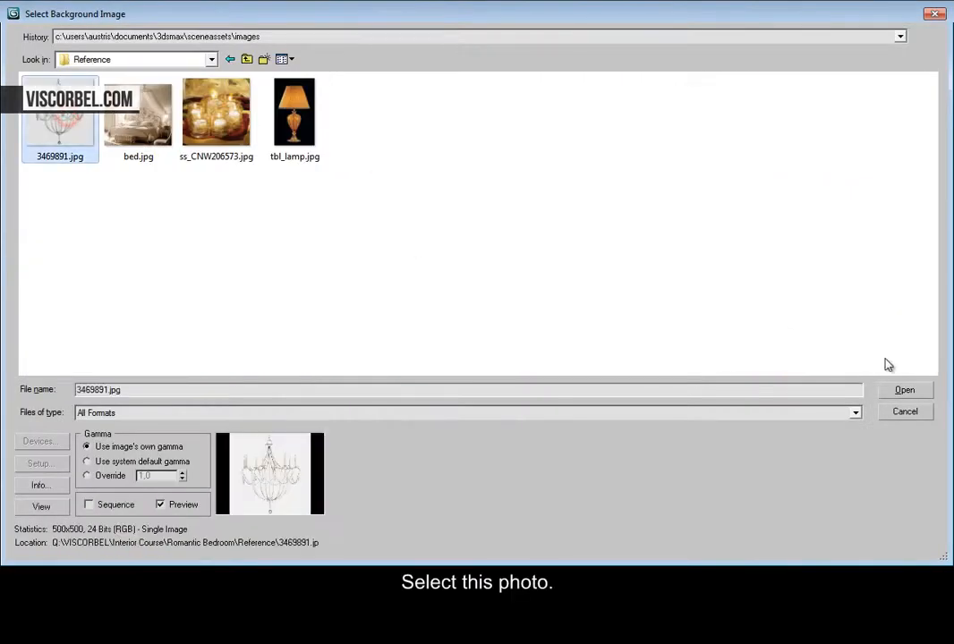
left_click(904, 390)
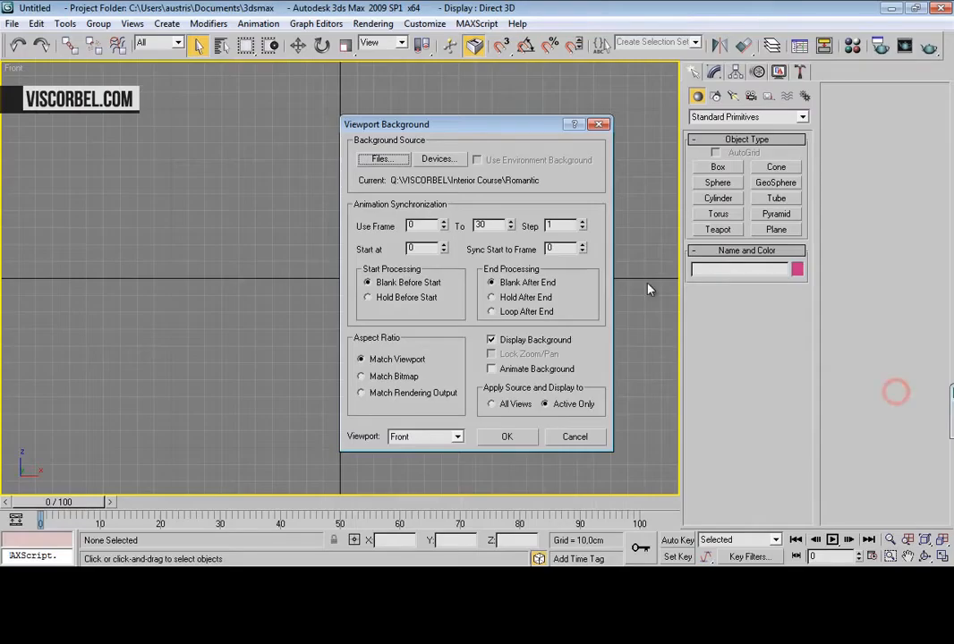
Set the background to Match Bitmap aspect ratio with Lock Zoom/Pan, apply it, and hide the viewport grid
left_click(400, 377)
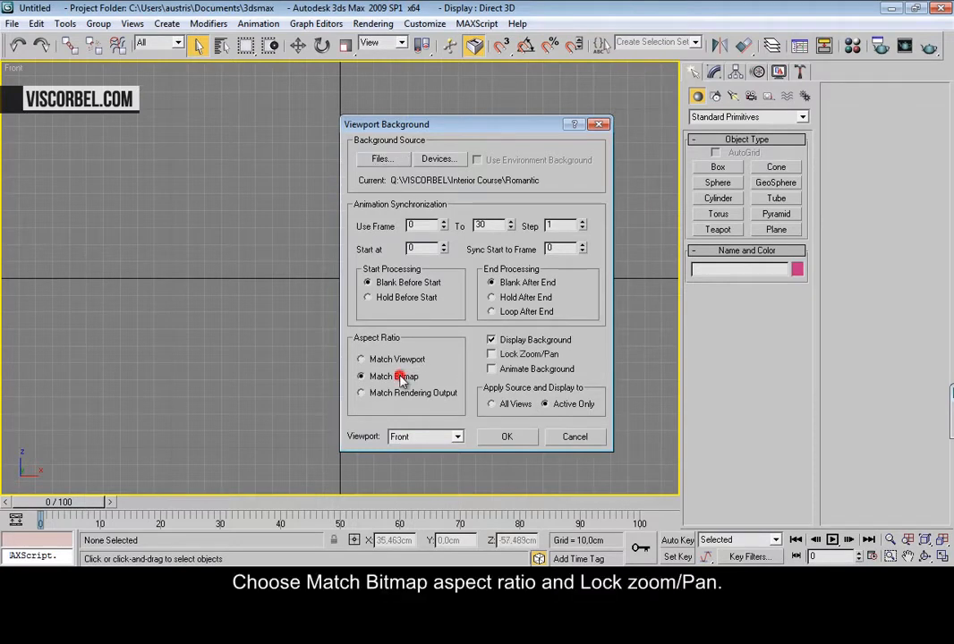
left_click(516, 438)
scroll(465, 298, "down", 6)
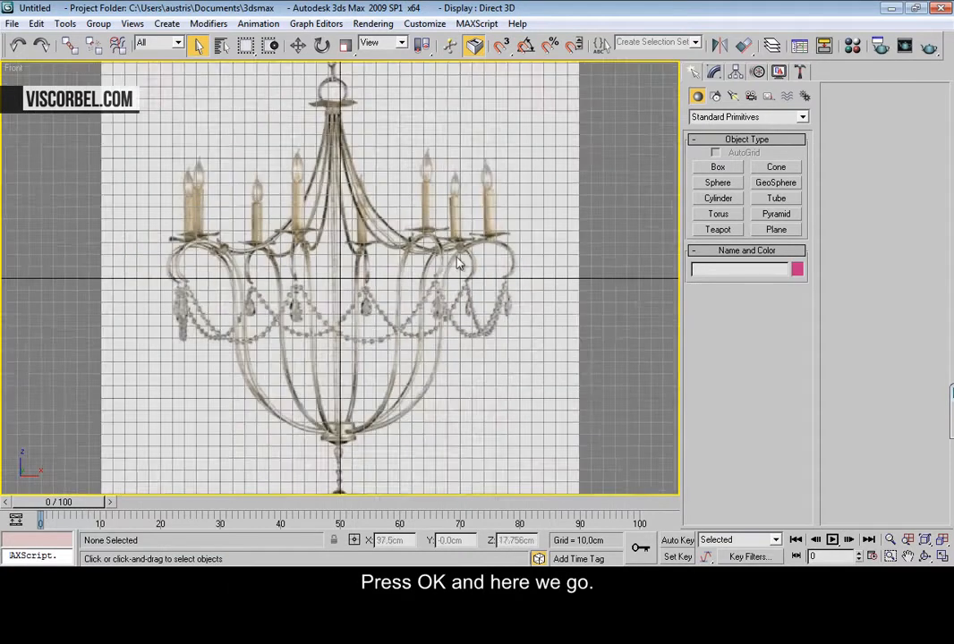
key("g")
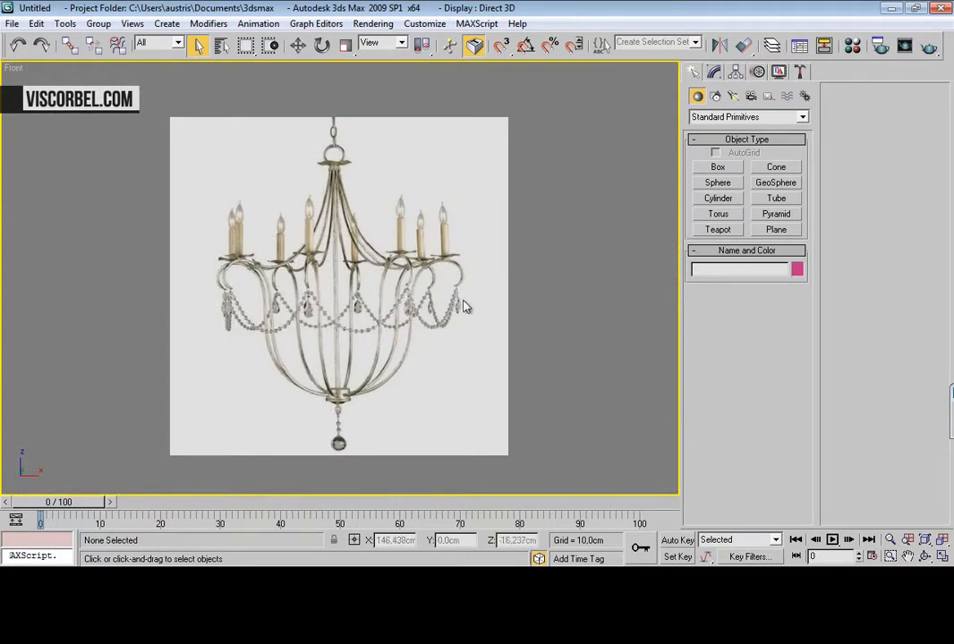
scroll(467, 318, "up", 3)
scroll(465, 309, "up", 1)
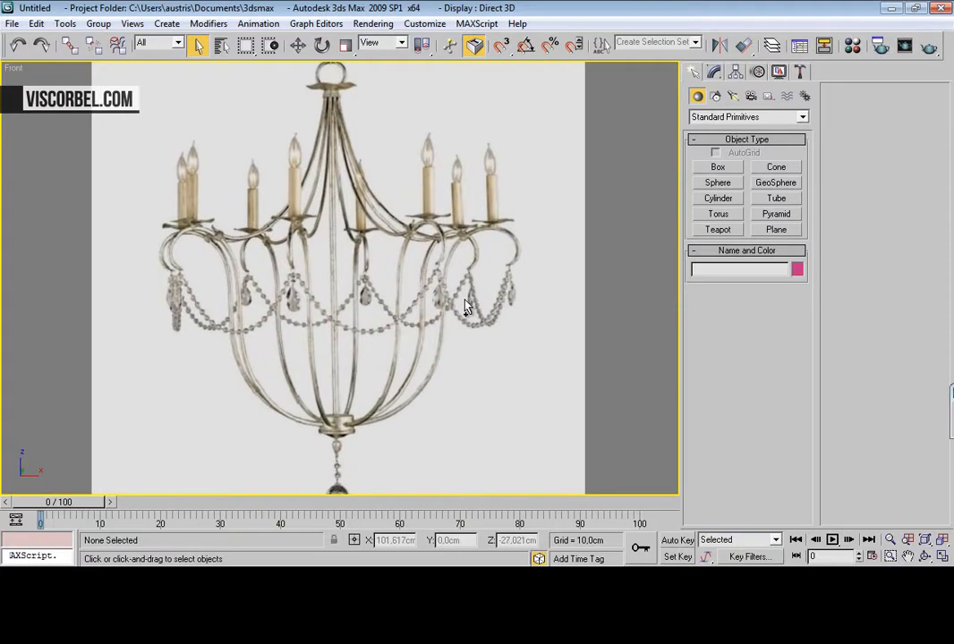
scroll(465, 234, "down", 4)
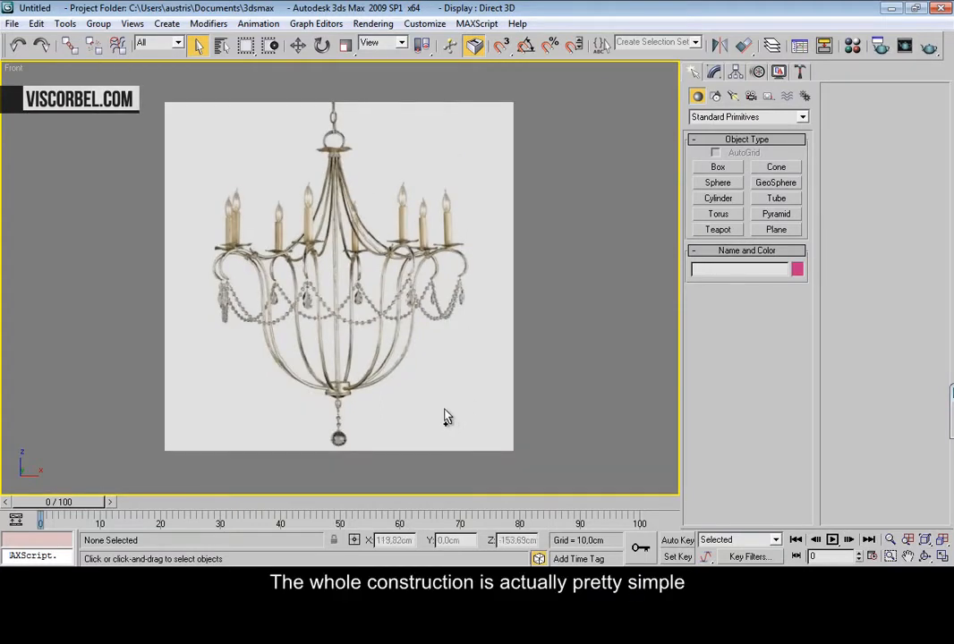
scroll(447, 416, "up", 1)
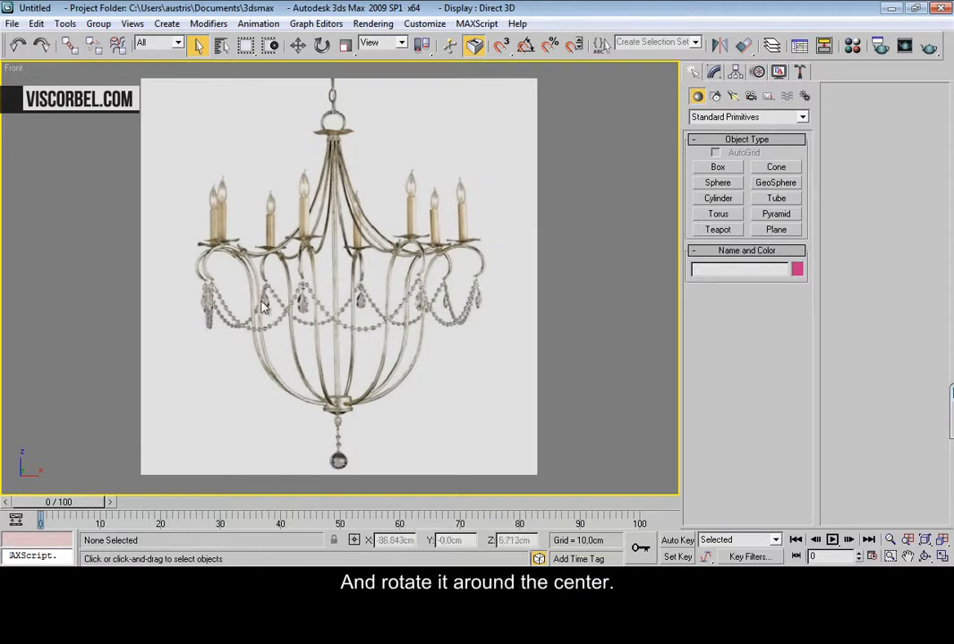
Trace the lower part of the chandelier's outer right arm with a Line, starting at the central hub and following the curve upward
scroll(355, 381, "up", 5)
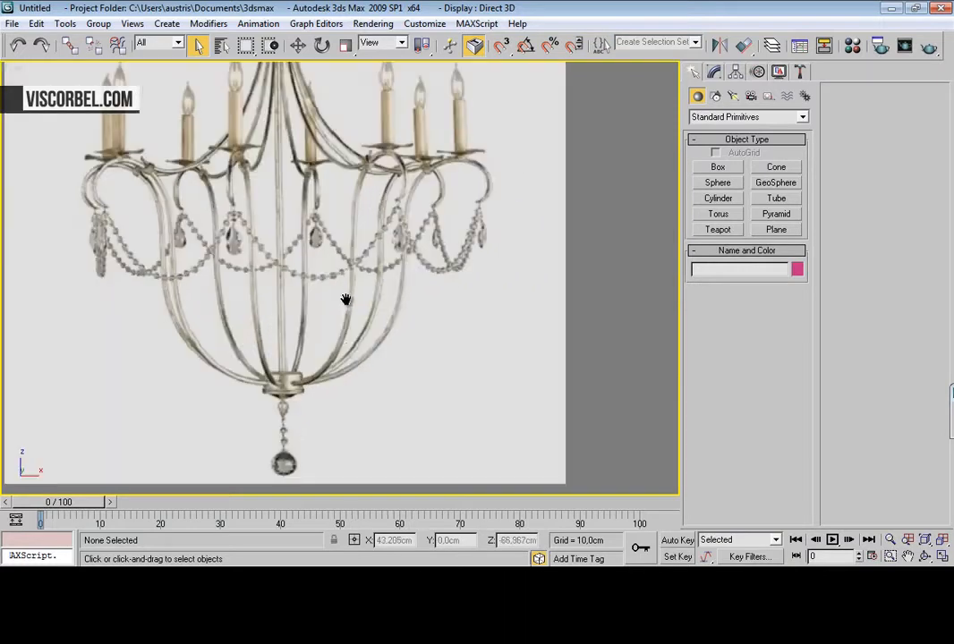
right_click(400, 313)
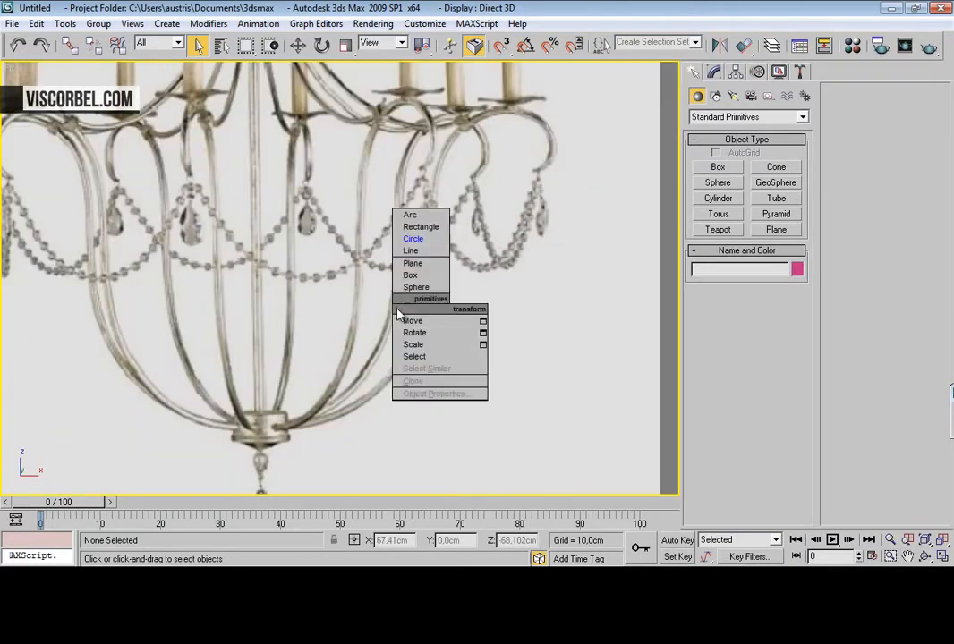
left_click(405, 252)
scroll(384, 345, "up", 2)
middle_click_drag(371, 330, 383, 276)
left_click(264, 412)
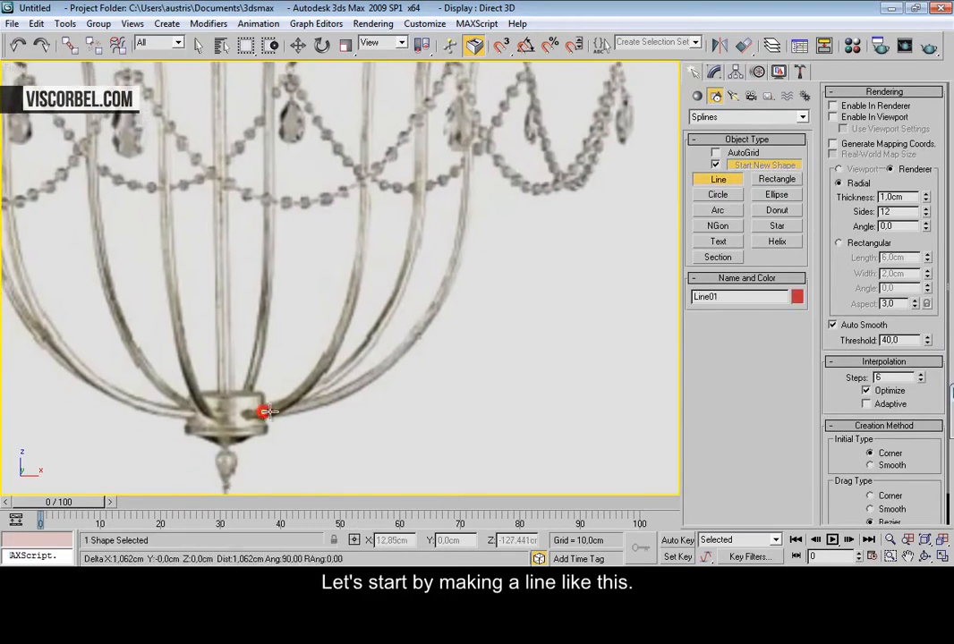
left_click(324, 405)
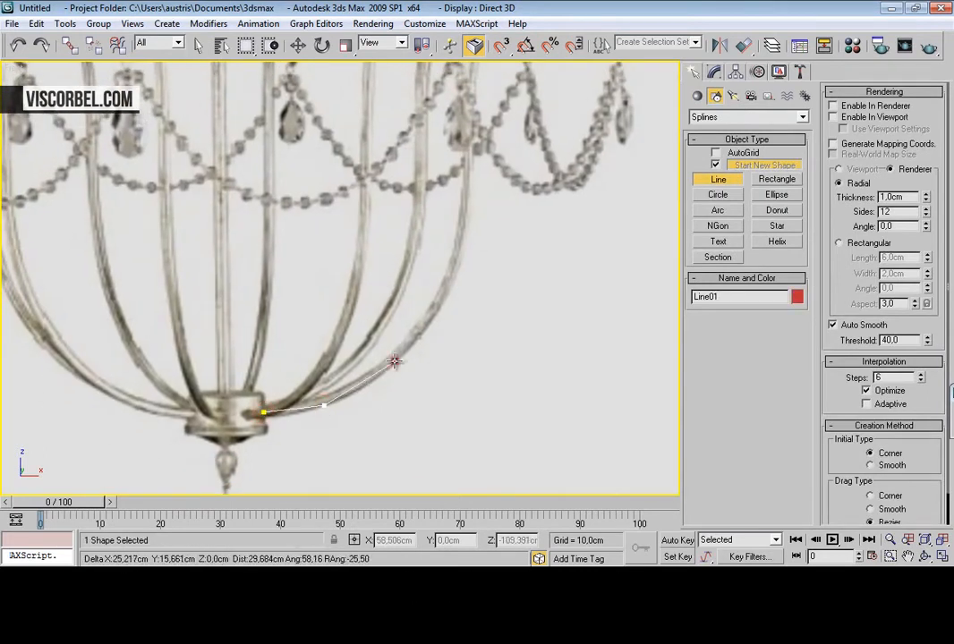
left_click(394, 363)
left_click(443, 295)
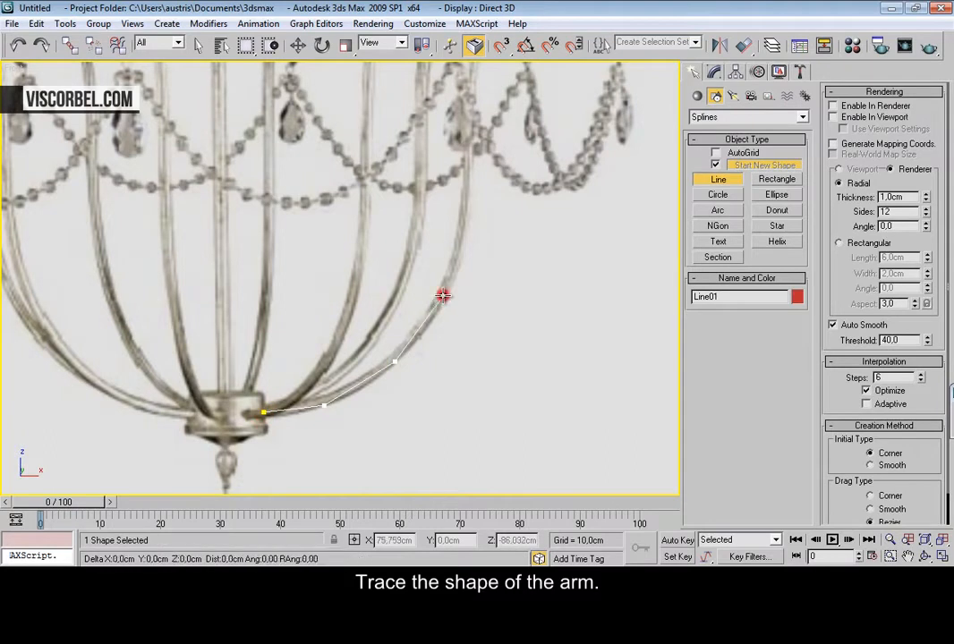
left_click(466, 209)
Continue the line up the arm and around its hooked end to the tip, and finish the spline
key("i")
left_click(341, 191)
scroll(355, 148, "down", 1)
left_click(357, 154)
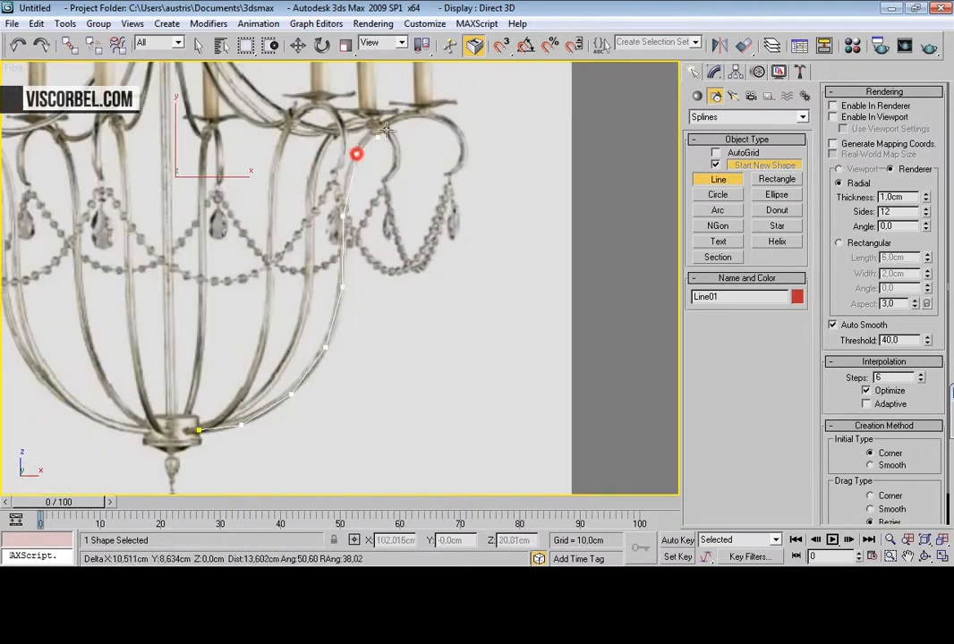
left_click(396, 118)
left_click(442, 115)
left_click(464, 141)
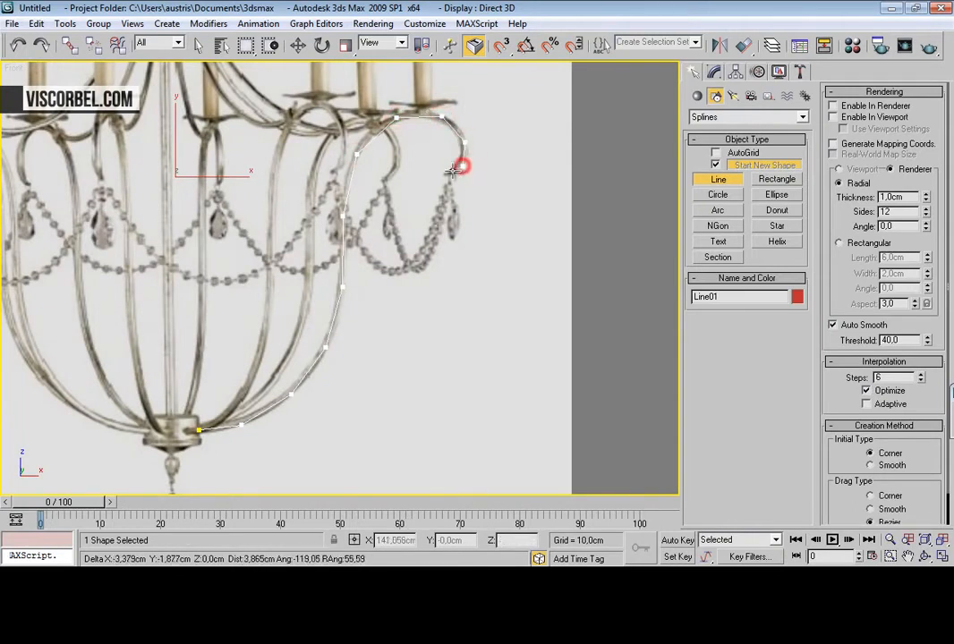
left_click(445, 175)
right_click(508, 183)
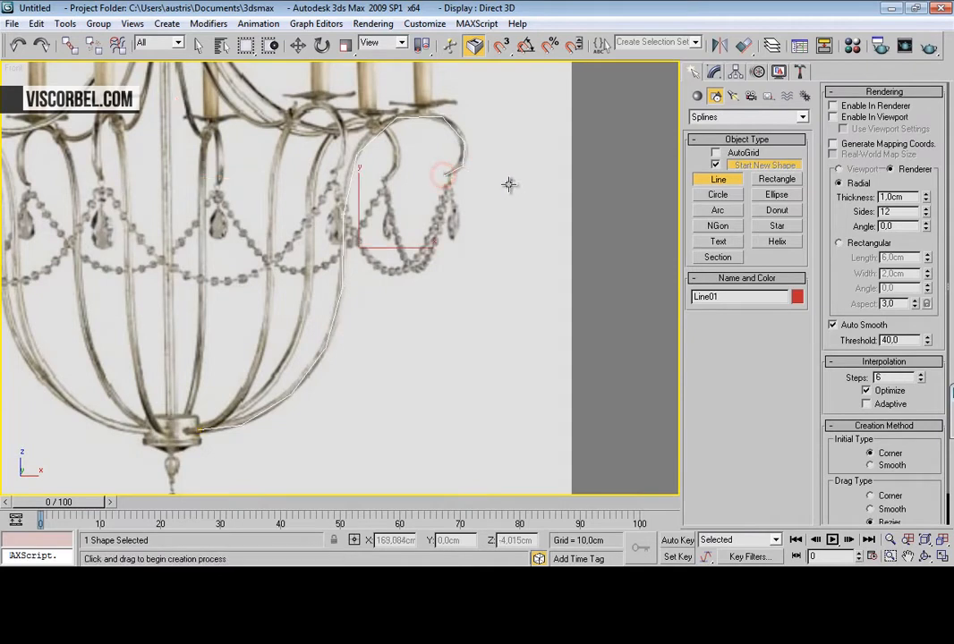
Adjust the vertices around the arm's hooked end so the line follows the reference curve more closely
middle_click_drag(509, 183, 445, 296)
scroll(446, 296, "up", 3)
key("1")
left_click_drag(430, 270, 483, 286)
key("w")
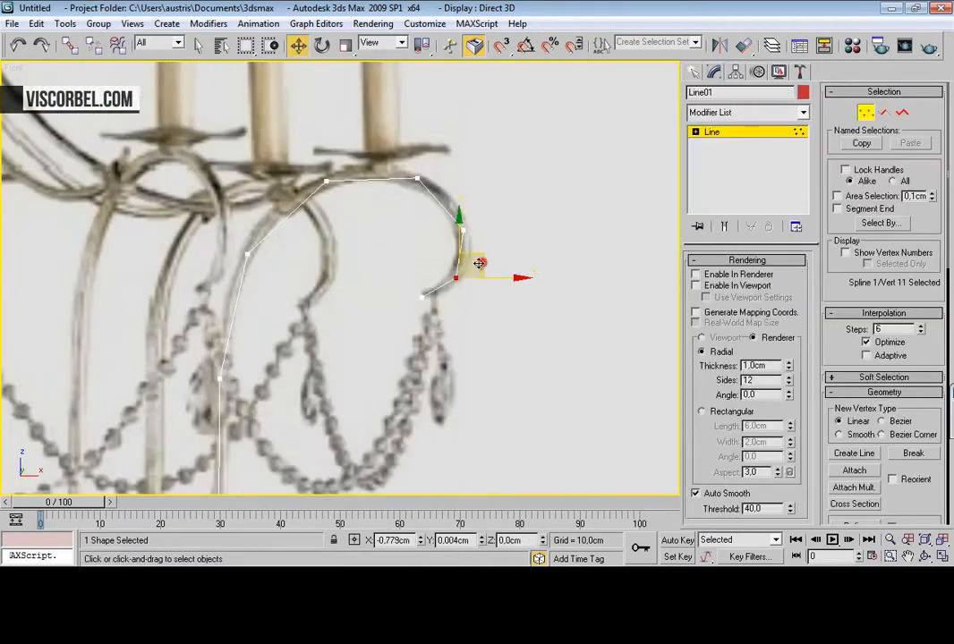
left_click(482, 252)
left_click(465, 233)
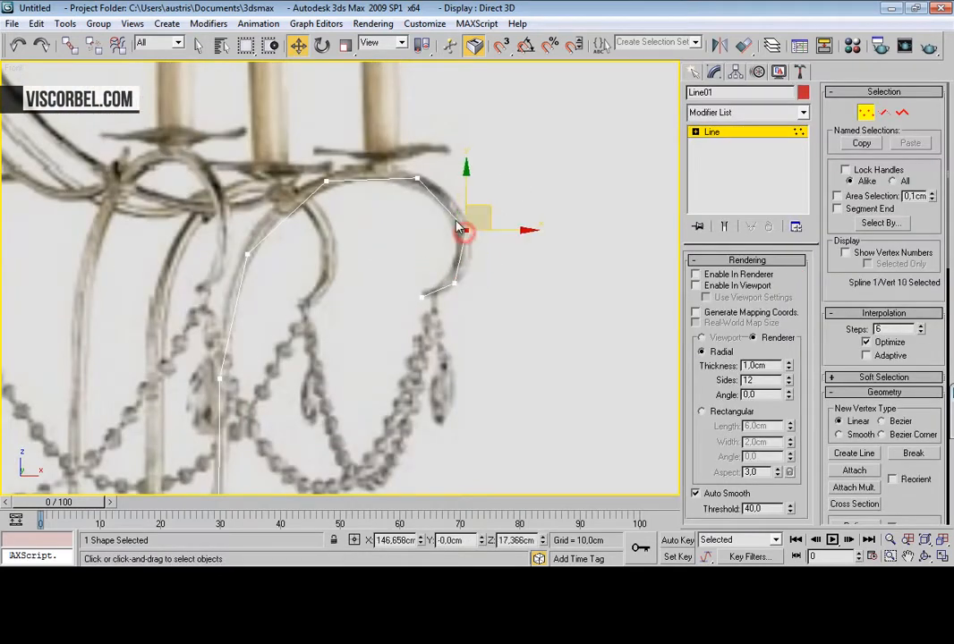
left_click(418, 180)
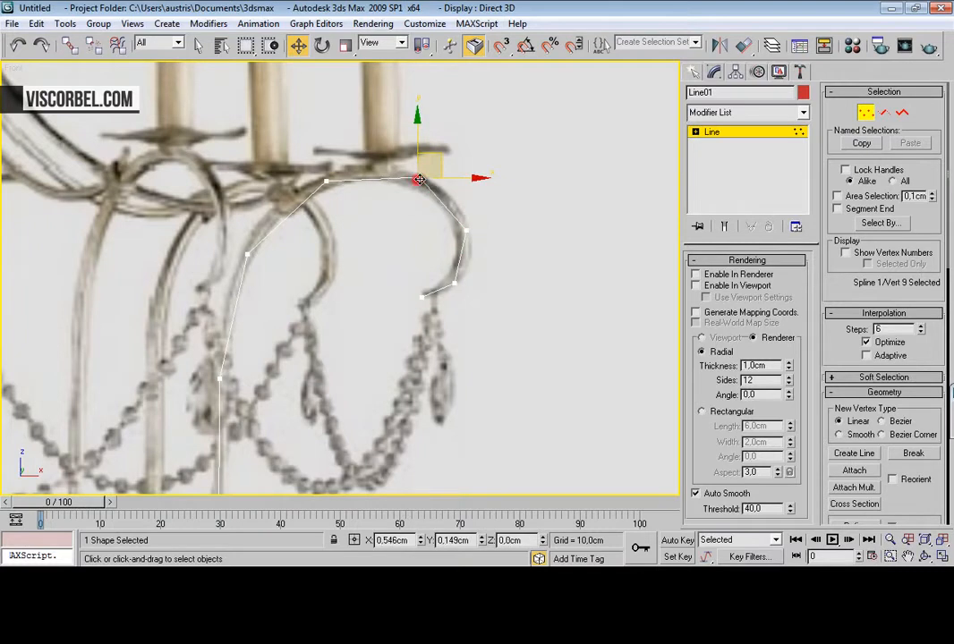
Enable the line in renderer and viewport with a Rectangular cross-section 3,5 cm long and 3,5 cm wide
left_click(726, 287)
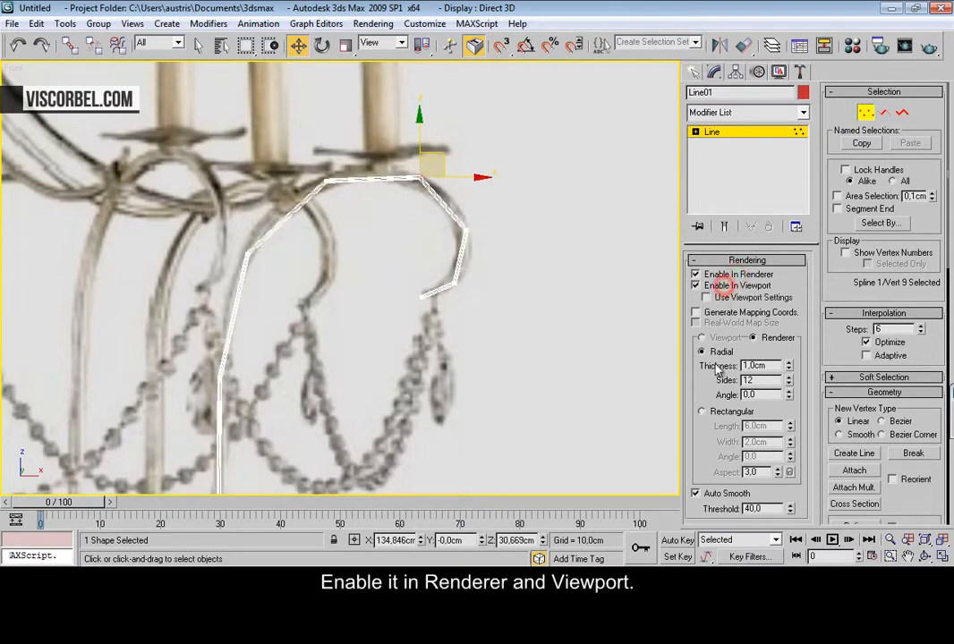
left_click(707, 413)
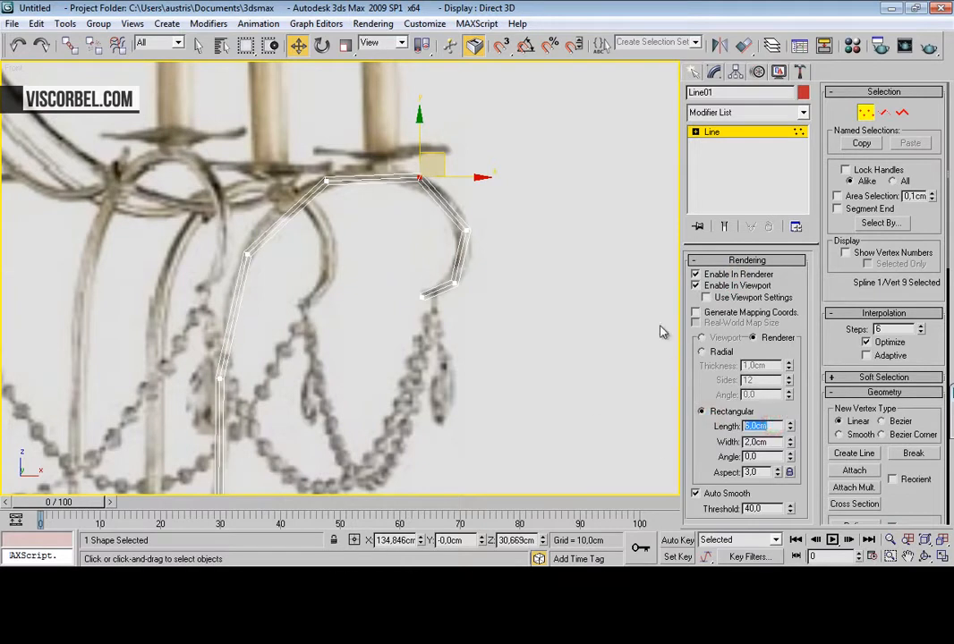
type("3")
key("Tab")
type("3")
key("Return")
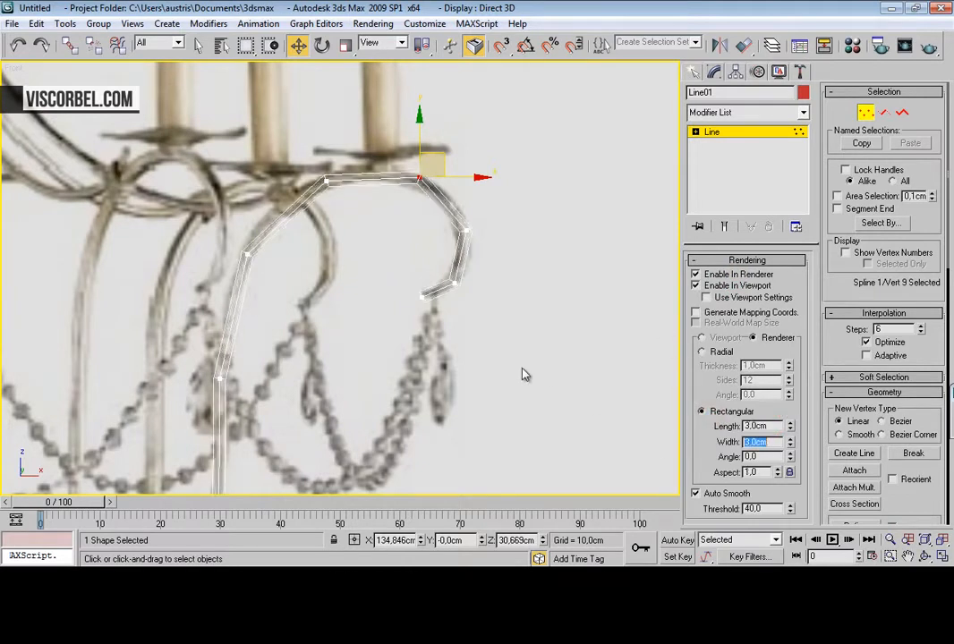
double_click(762, 426)
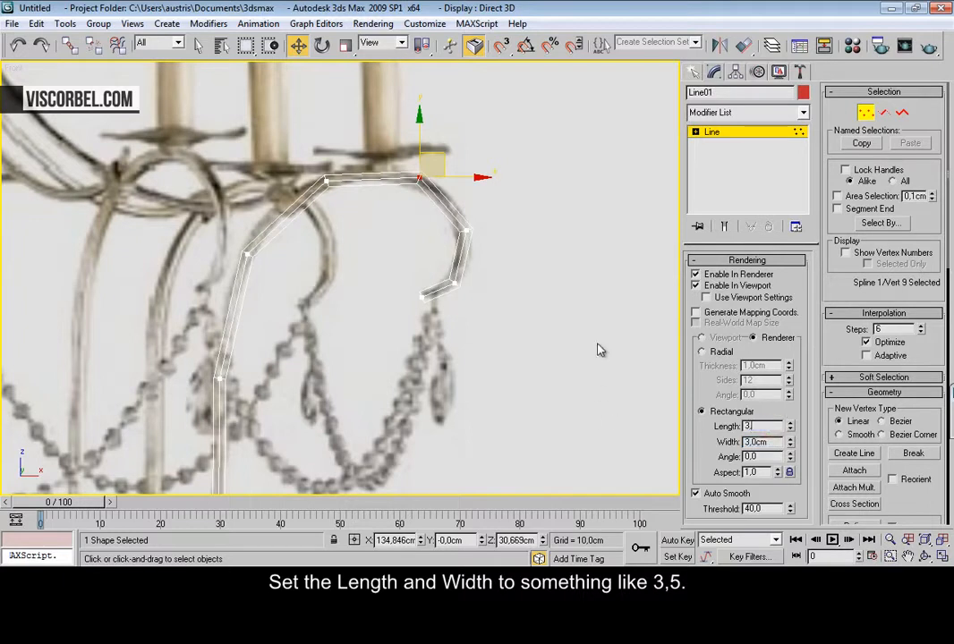
type("3,5")
key("Return")
Reposition the fourth vertex on the arm's lower curve to match the reference
scroll(437, 143, "down", 3)
middle_click_drag(380, 294, 396, 196)
scroll(397, 196, "up", 2)
key("1")
left_click_drag(290, 269, 344, 271)
key("1")
Convert the arm line to an Editable Poly
middle_click_drag(372, 256, 322, 447)
scroll(379, 310, "down", 2)
scroll(379, 315, "up", 2)
right_click(380, 219)
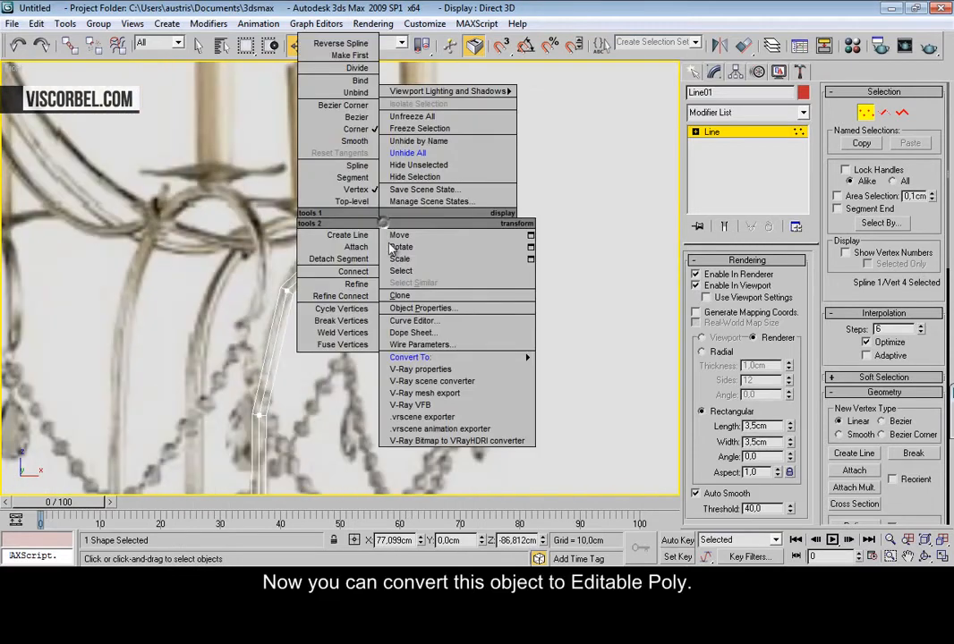
mouse_move(492, 361)
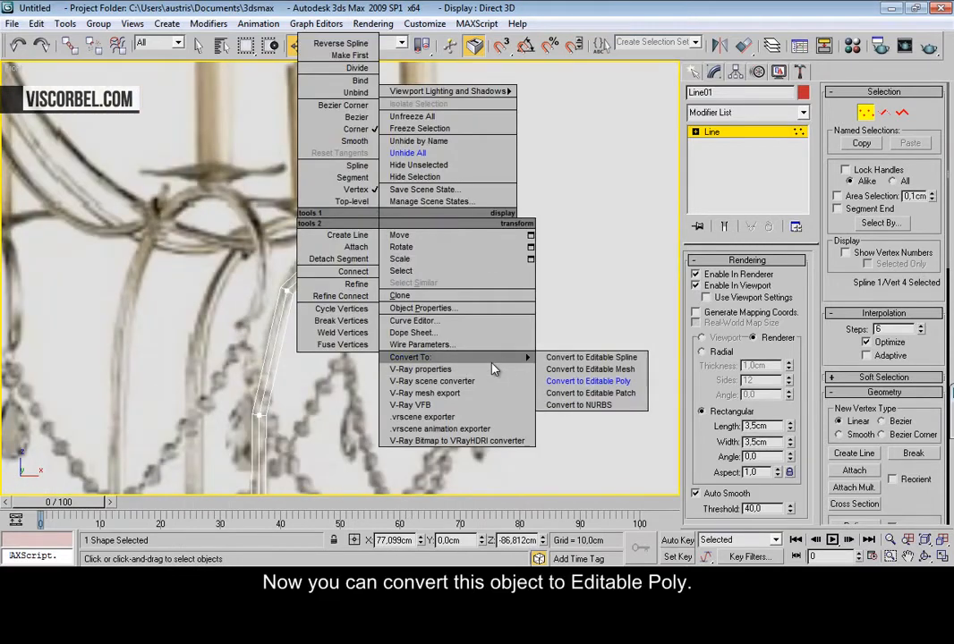
left_click(573, 382)
Taper the arm's hooked end by scaling down its tip vertices and slightly scaling down the neighbouring set
scroll(537, 335, "up", 3)
middle_click_drag(533, 335, 489, 339)
scroll(404, 310, "down", 2)
key("1")
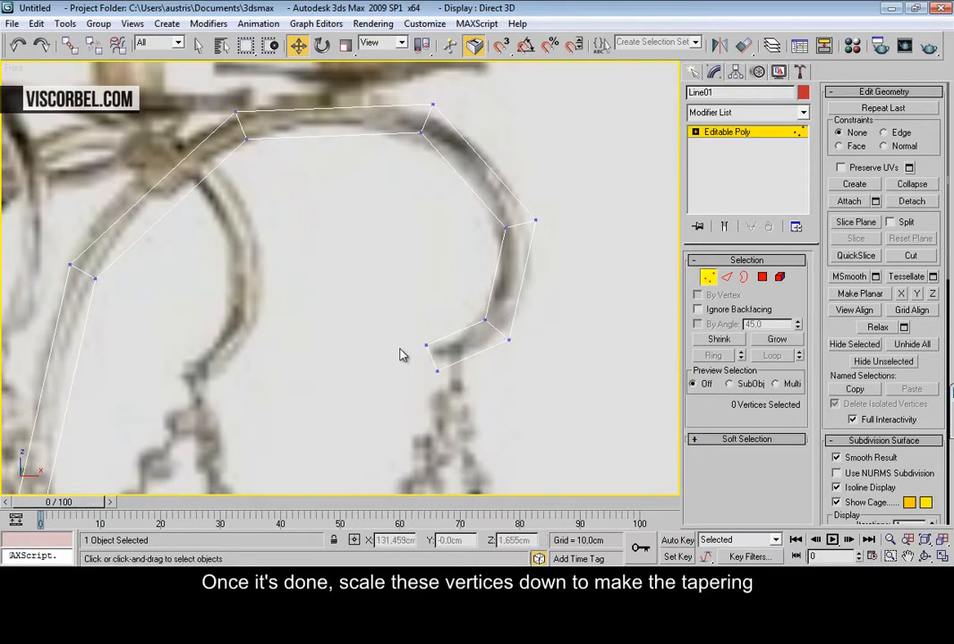
left_click_drag(399, 332, 456, 400)
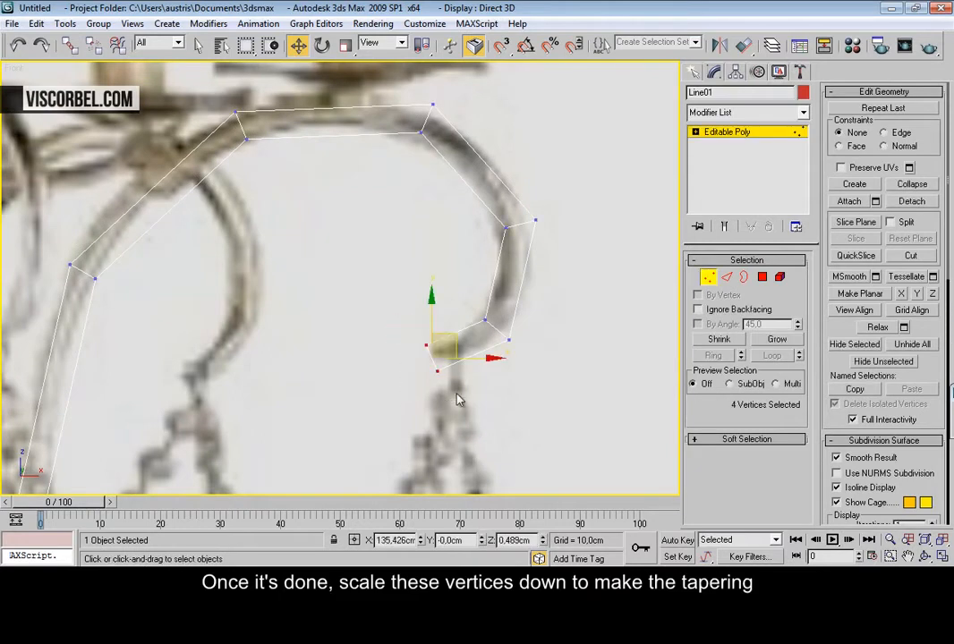
key("r")
left_click_drag(429, 348, 439, 423)
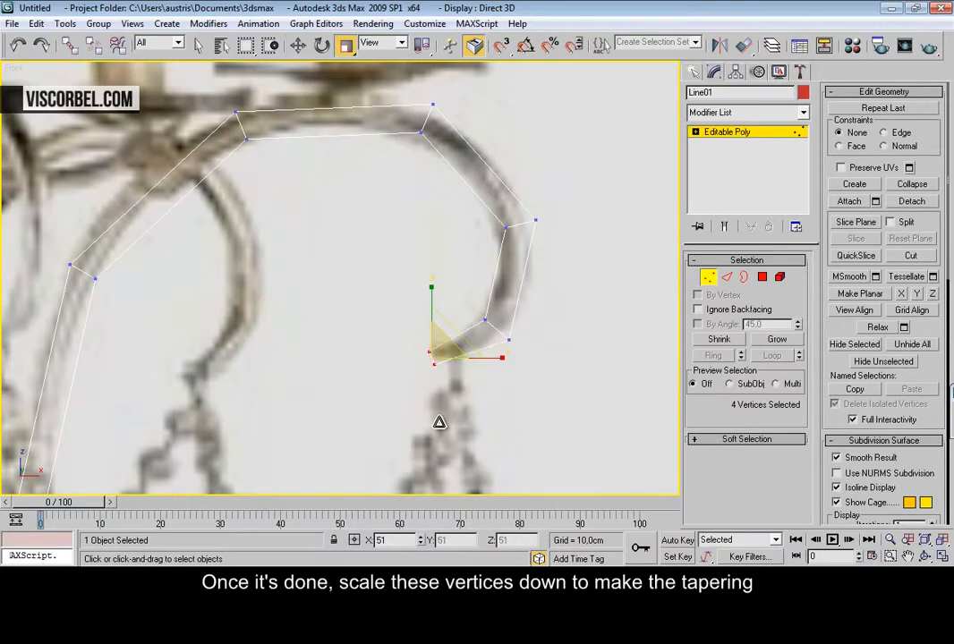
key("w")
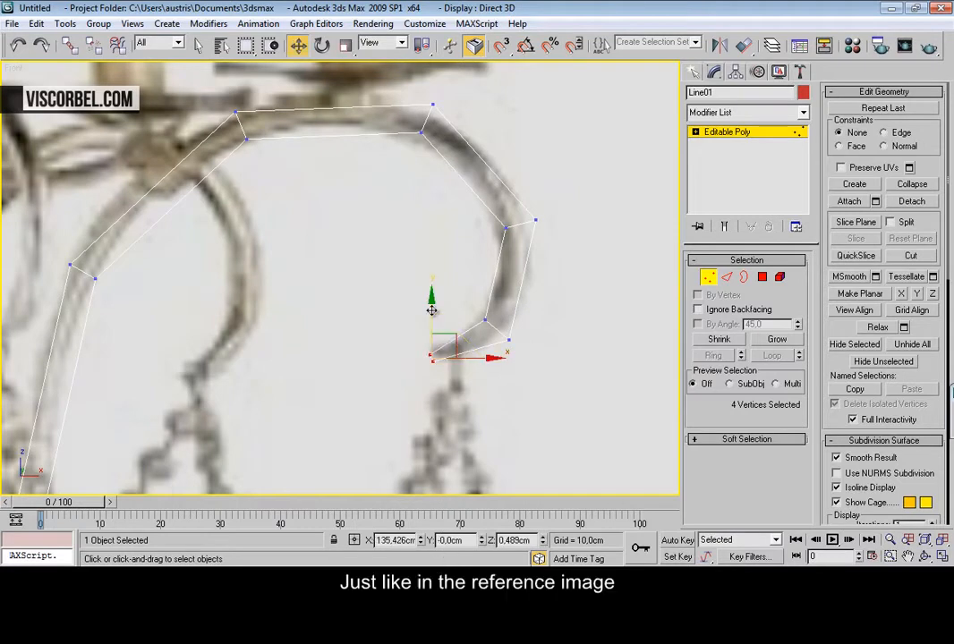
left_click_drag(464, 293, 509, 339)
key("r")
Delete the end-cap polygon where the arm's lower end meets the central hub
scroll(356, 284, "down", 3)
middle_click_drag(356, 284, 474, 86)
scroll(257, 310, "up", 2)
middle_click_drag(257, 309, 441, 191)
scroll(441, 192, "up", 2)
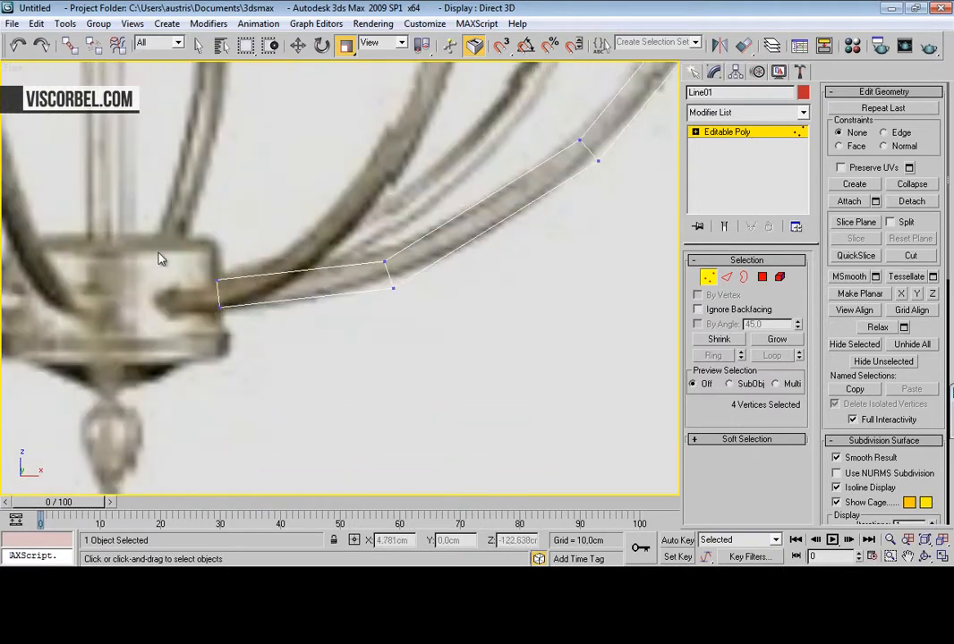
key("p")
middle_click_drag(398, 344, 489, 343, "alt")
scroll(406, 301, "up", 3)
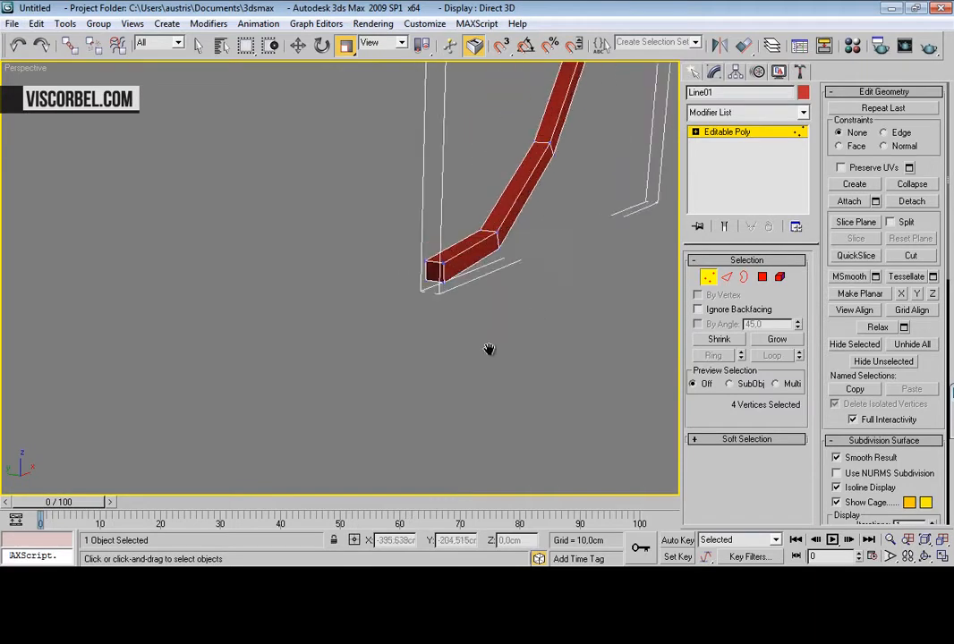
scroll(501, 327, "up", 3)
key("4")
left_click(510, 261)
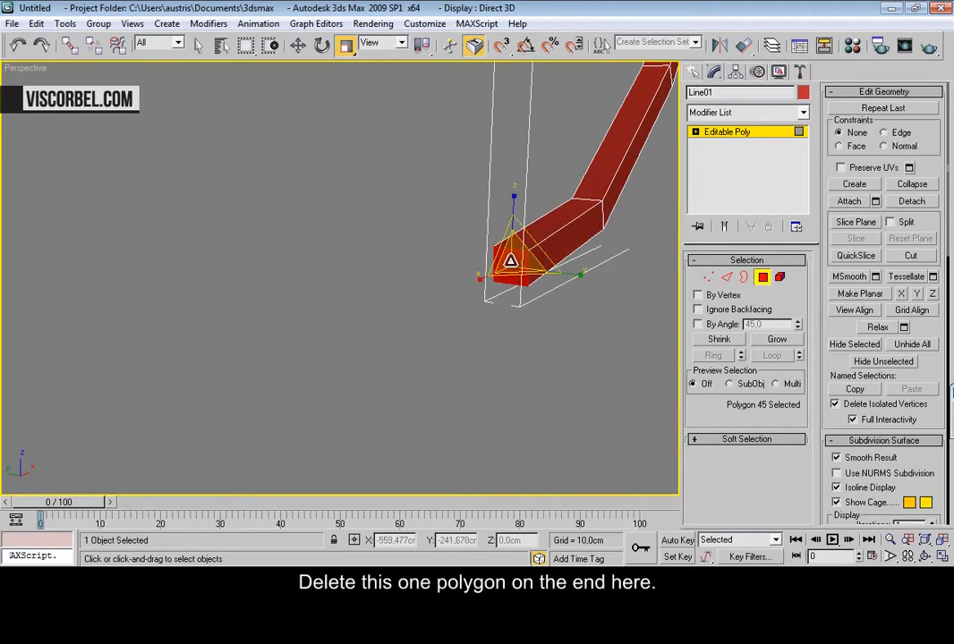
key("Delete")
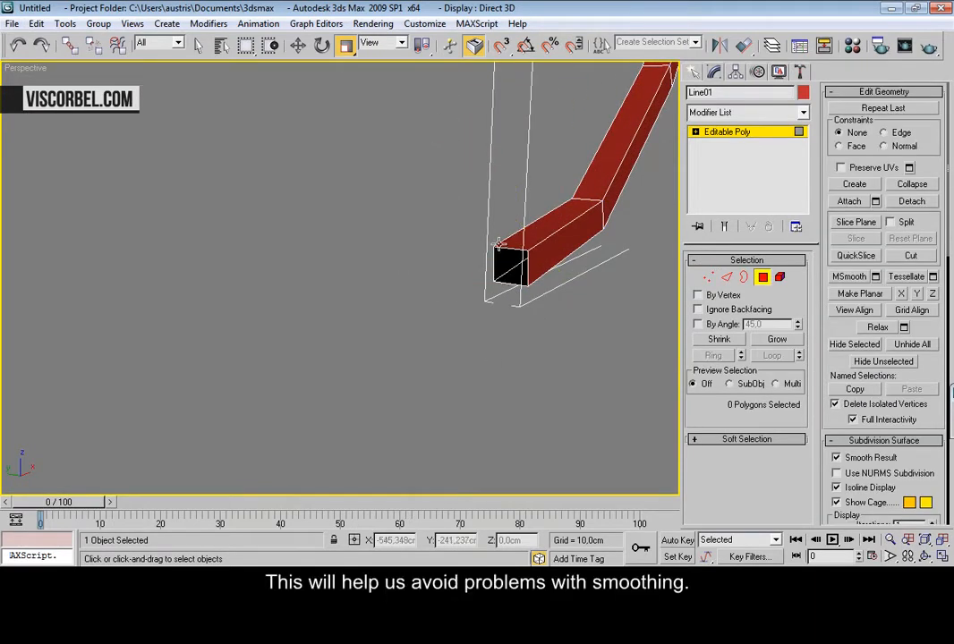
Return to the Front view of the arm's hooked end and leave polygon sub-object editing
key("f")
key("z")
middle_click_drag(342, 248, 308, 350)
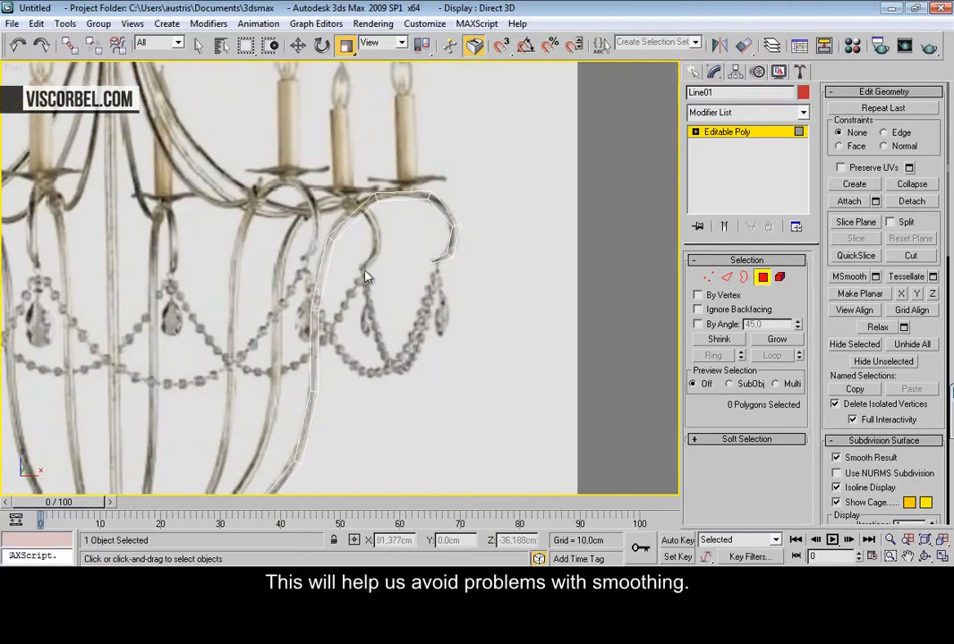
scroll(375, 265, "up", 4)
left_click(719, 133)
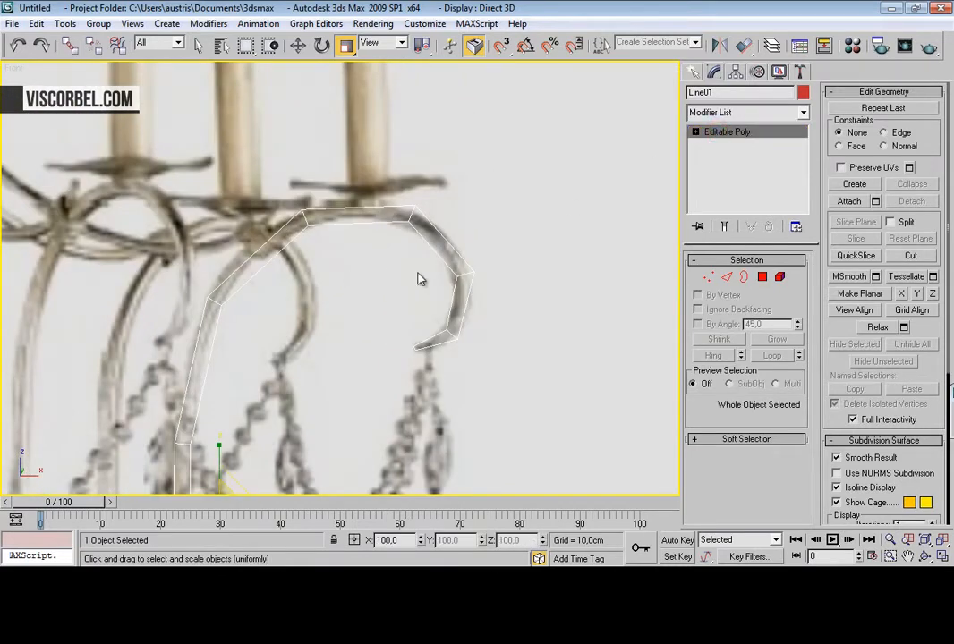
Add a TurboSmooth modifier to the curved chandelier arm
scroll(425, 297, "down", 3)
scroll(432, 191, "up", 2)
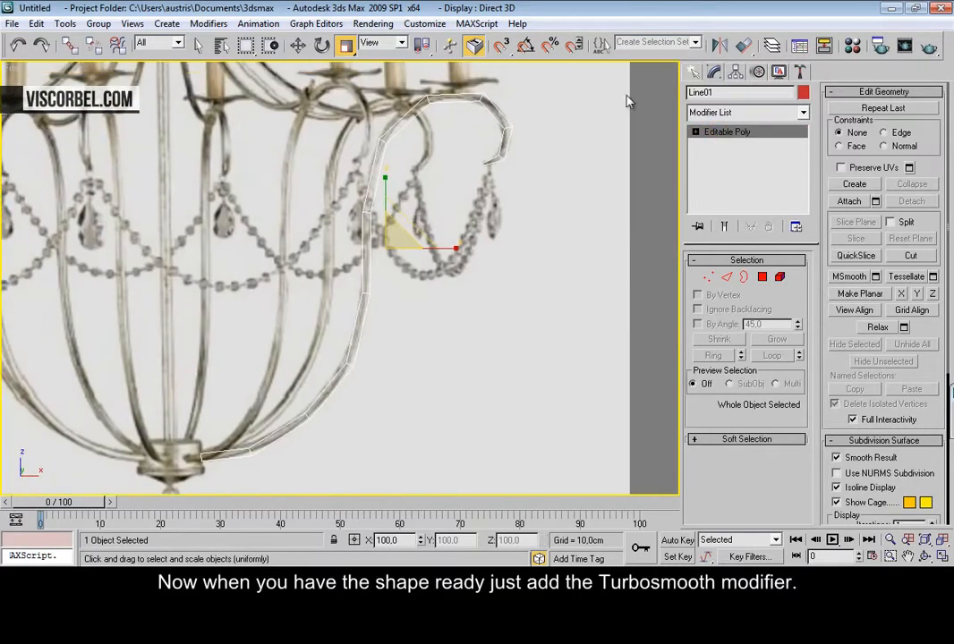
left_click(726, 111)
key("t")
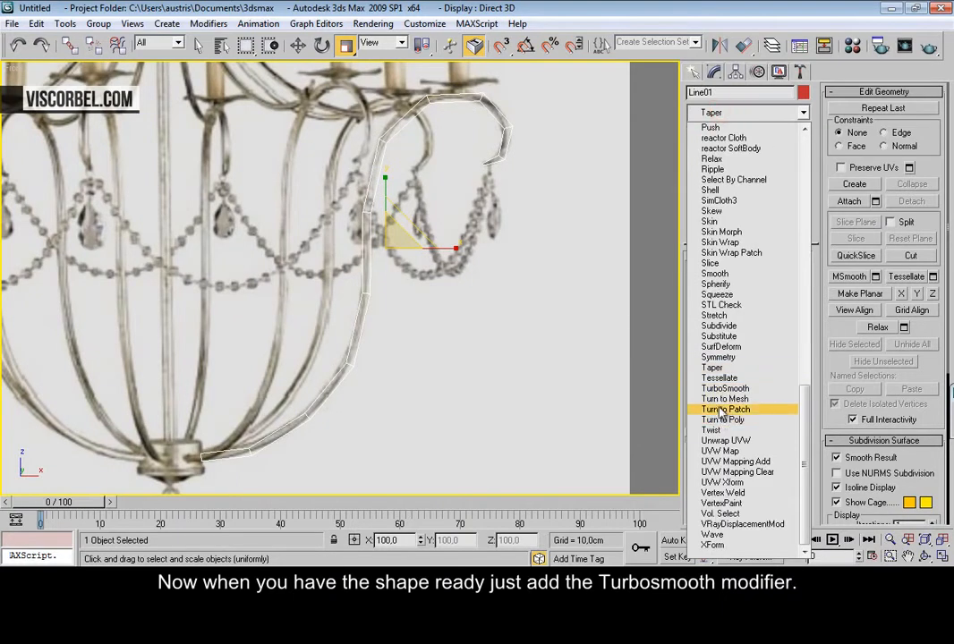
left_click(723, 390)
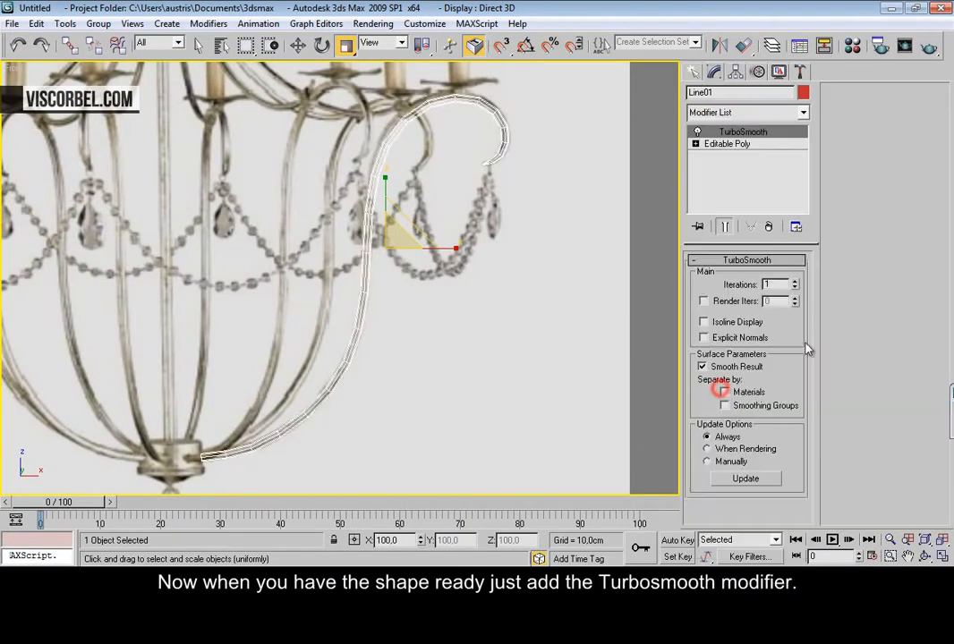
Raise the arm's TurboSmooth iterations by one and inspect the smoothed, deselected arm in the Perspective view
key("p")
key("z")
middle_click_drag(569, 248, 586, 198, "alt")
left_click(793, 281)
left_click(599, 299)
middle_click_drag(298, 293, 328, 253, "alt")
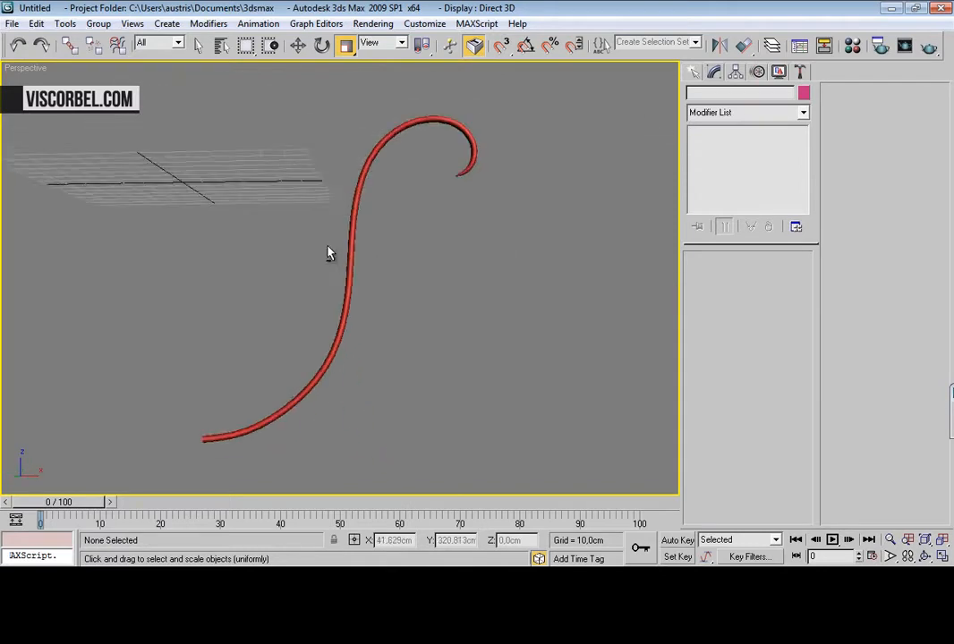
Return to the Front view over the chandelier's upper frame and activate the Line tool
key("f")
scroll(396, 216, "down", 2)
middle_click_drag(407, 202, 451, 410)
scroll(400, 348, "up", 2)
middle_click_drag(380, 268, 387, 259)
right_click(398, 243)
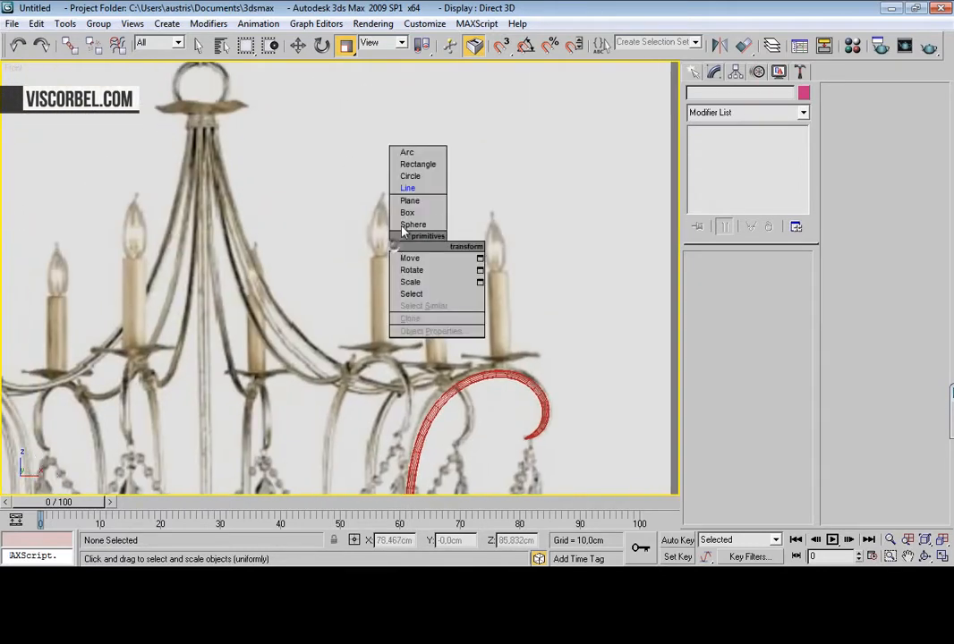
left_click(424, 189)
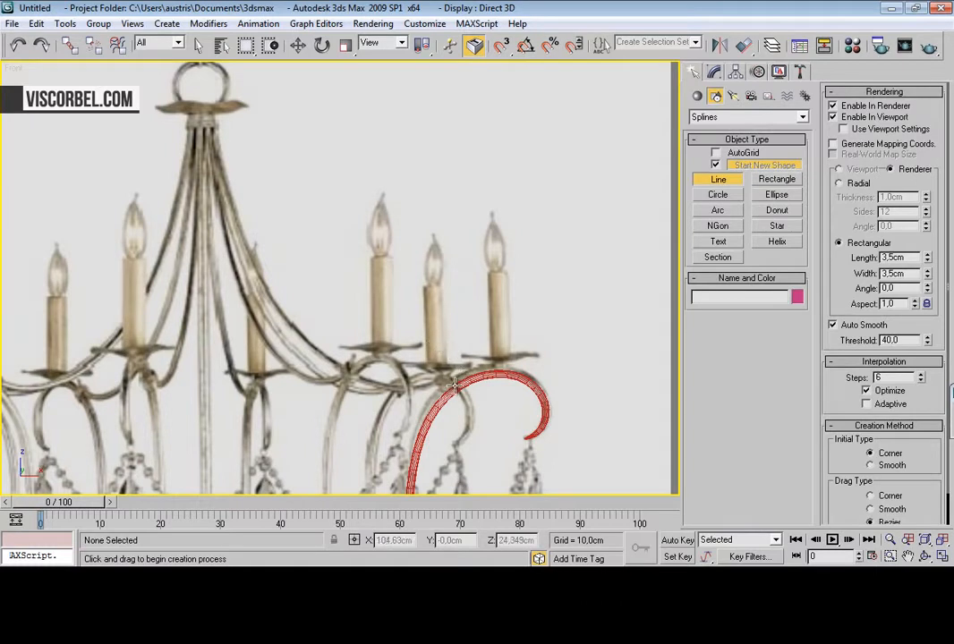
left_click(456, 385)
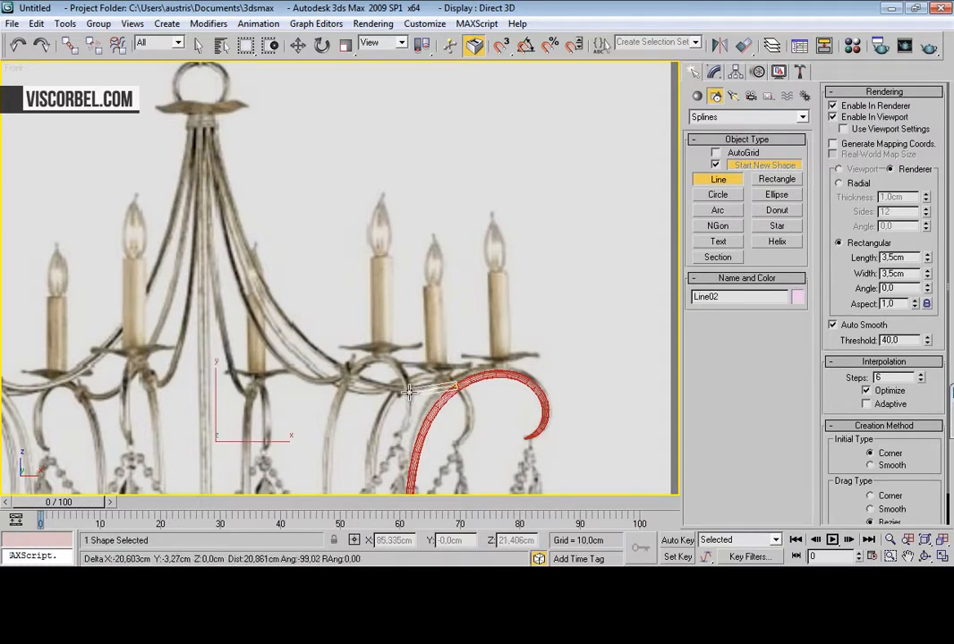
left_click(409, 391)
left_click(345, 385)
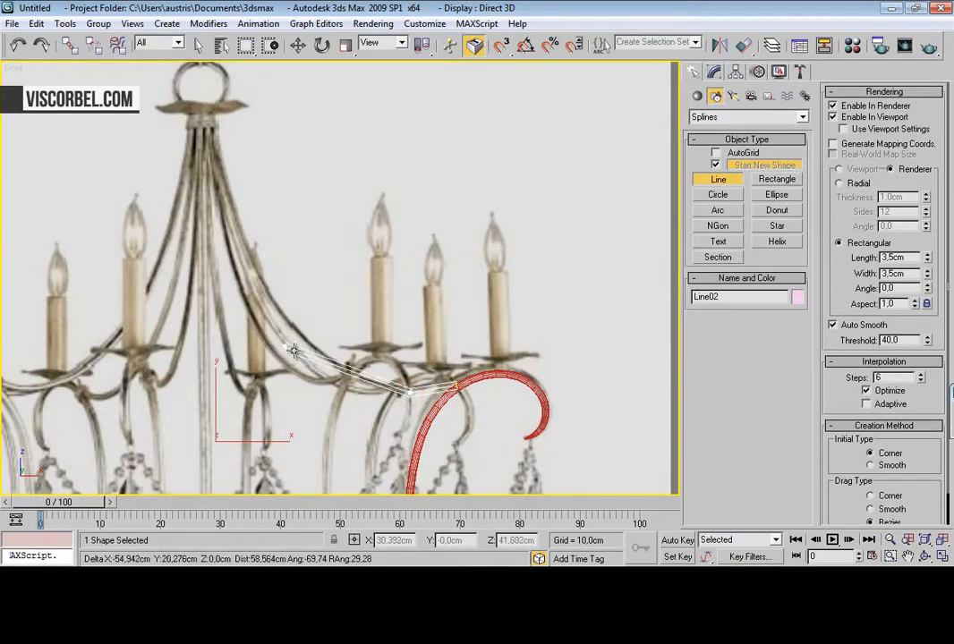
left_click(333, 379)
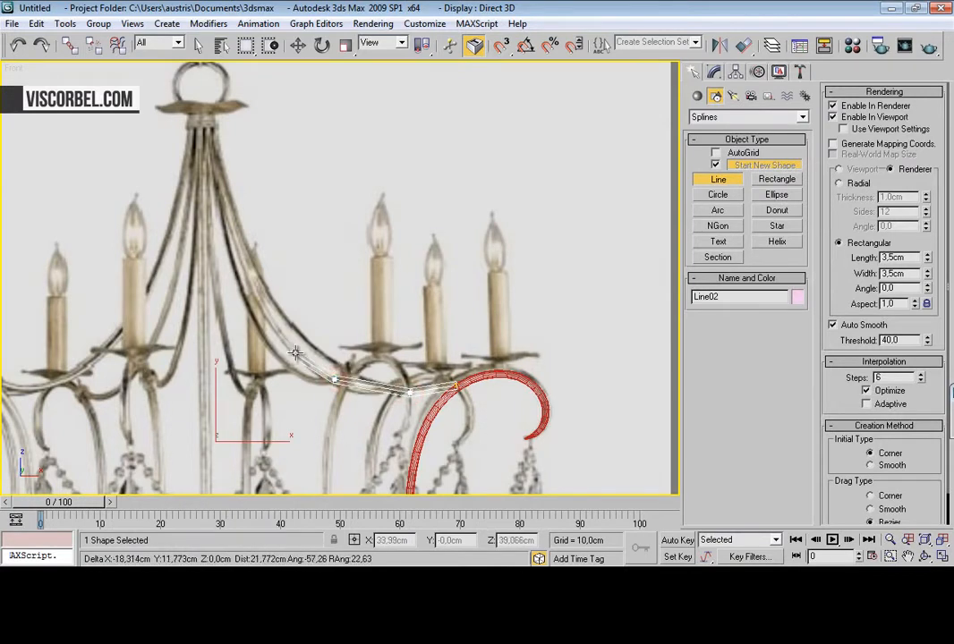
key("BackSpace")
key("BackSpace")
right_click(425, 314)
Draw a straight two-point line from the arm's upper bend to the collar under the chandelier's top plate
right_click(492, 319)
left_click(500, 258)
left_click(452, 387)
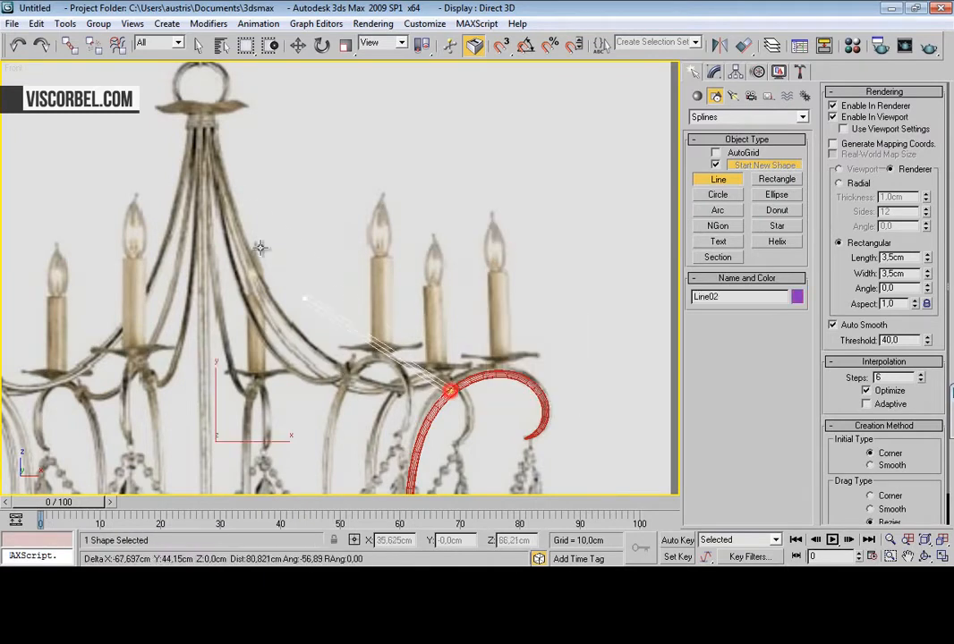
left_click(213, 123)
right_click(329, 172)
Change the new line's rendering profile to Radial with a thickness of 3.148 cm
key("1")
left_click_drag(185, 97, 494, 409)
left_click(702, 351)
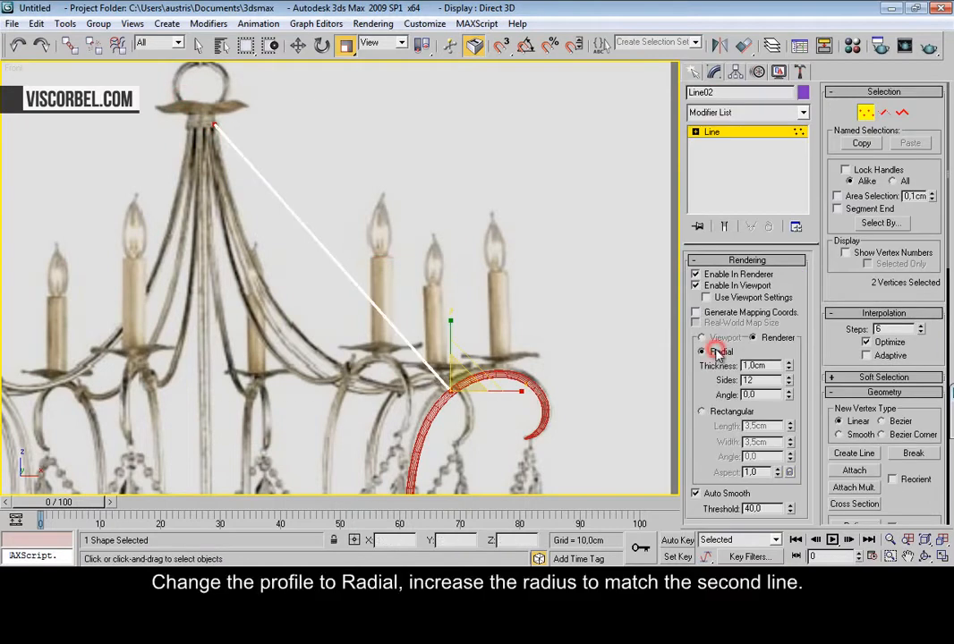
left_click_drag(786, 364, 765, 242)
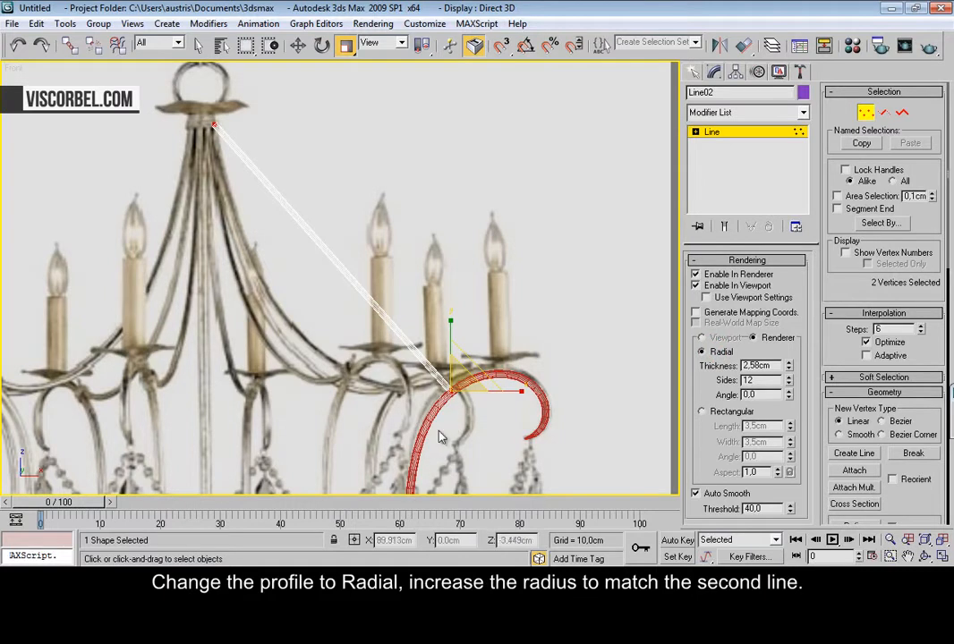
left_click_drag(788, 366, 787, 352)
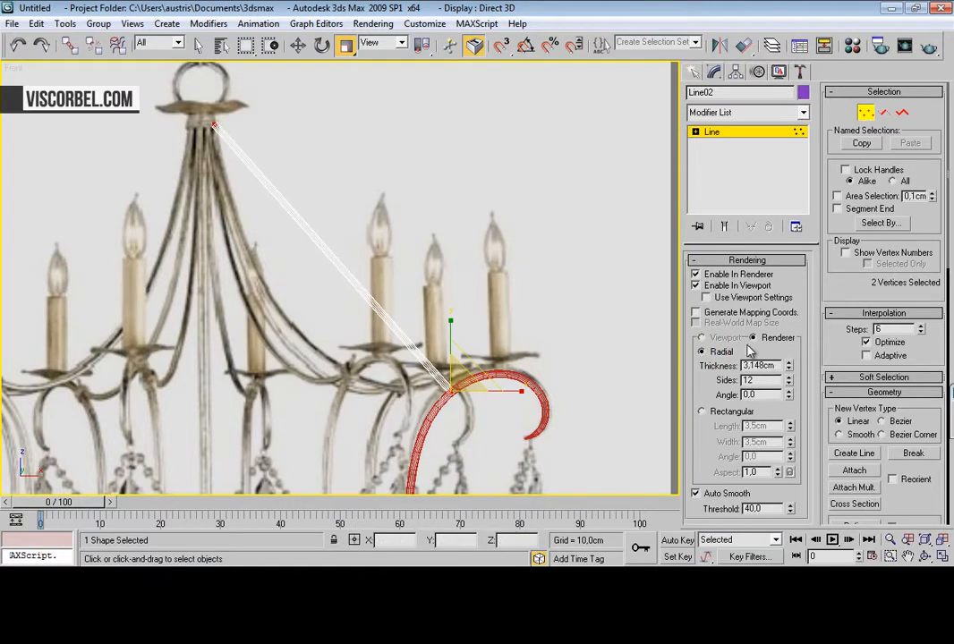
Convert both end vertices of the upper line to Bezier Corner
left_click(383, 192)
left_click_drag(187, 105, 551, 489)
right_click(372, 235)
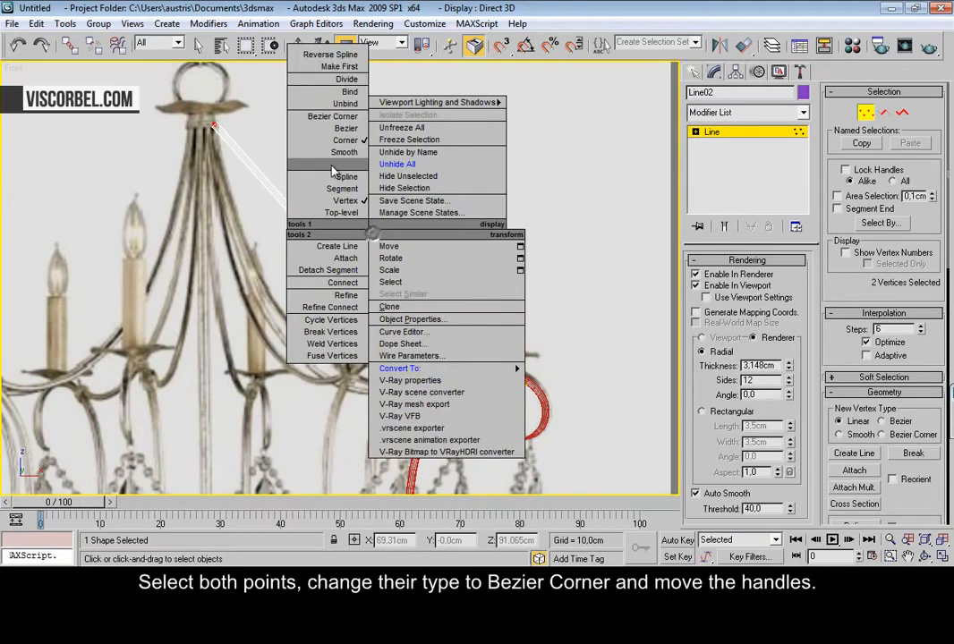
left_click(329, 120)
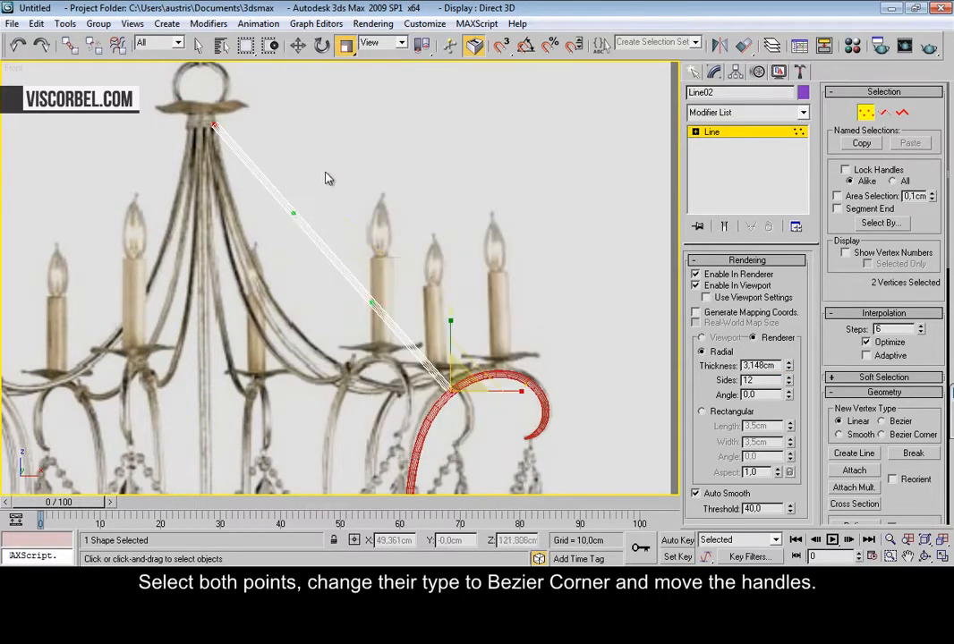
Bend the upper line along the reference rod by moving the Bezier handles of both end vertices
key("1")
key("w")
key("1")
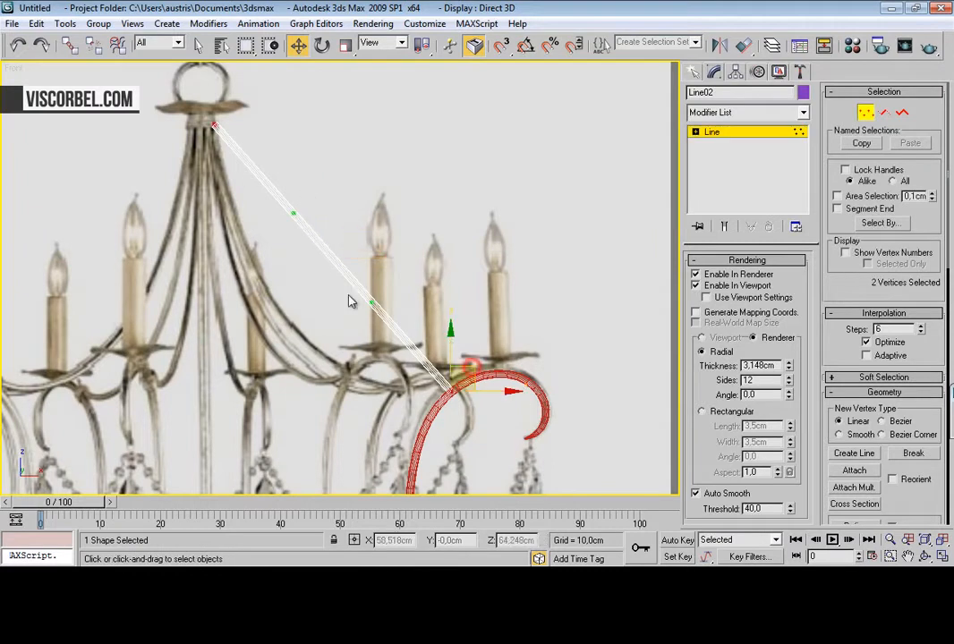
left_click_drag(371, 303, 318, 398)
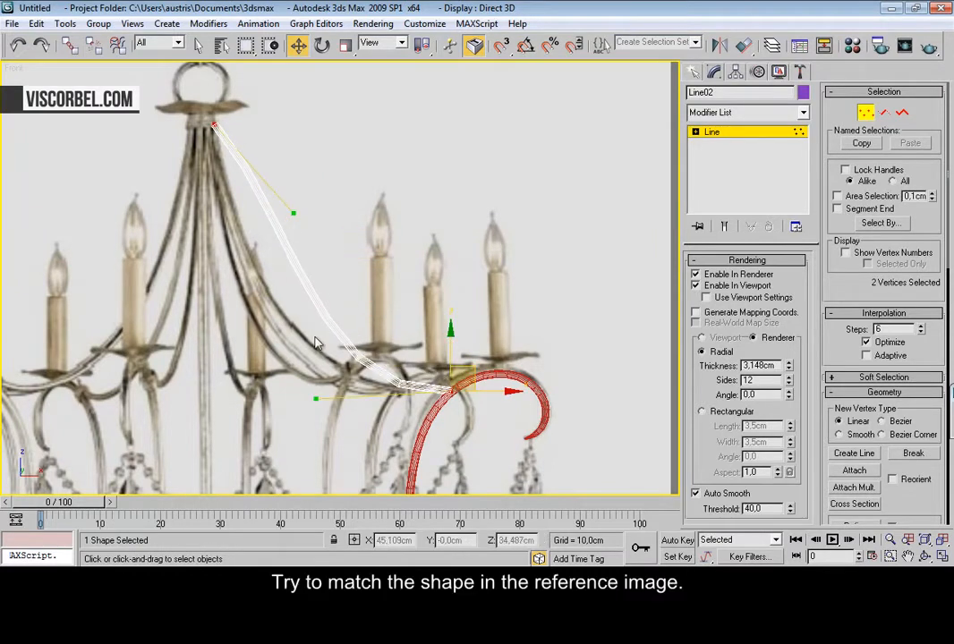
left_click_drag(291, 213, 217, 292)
left_click_drag(315, 400, 314, 411)
Move the line's lower end vertex onto the arm with its handle adjusted, and shift the upper end vertex slightly sideways
left_click_drag(419, 345, 500, 412)
left_click_drag(466, 367, 478, 362)
mouse_move(321, 403)
left_mouse_down()
mouse_move(324, 419)
mouse_move(329, 413)
left_mouse_up()
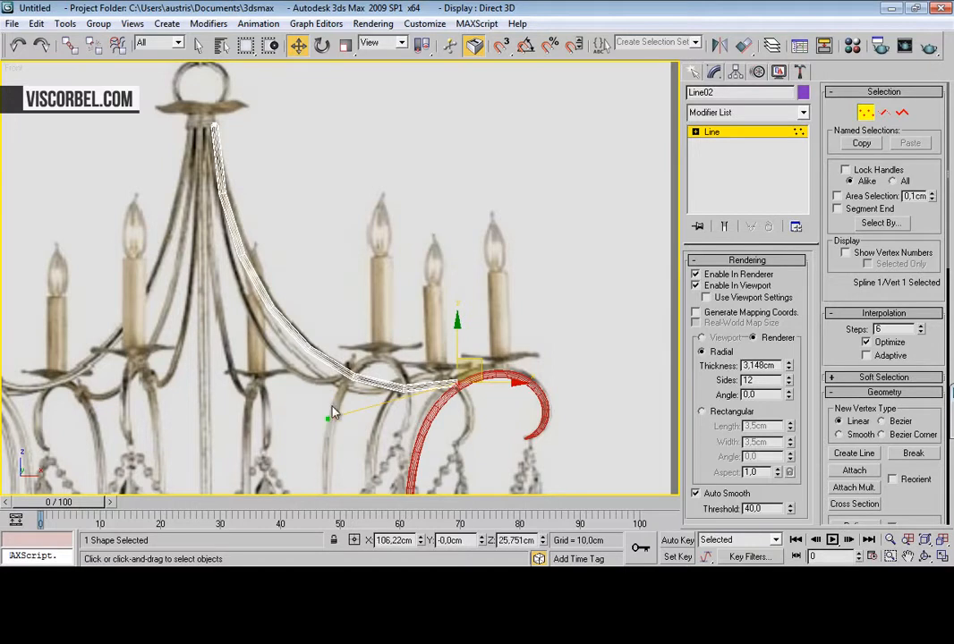
left_click(215, 125)
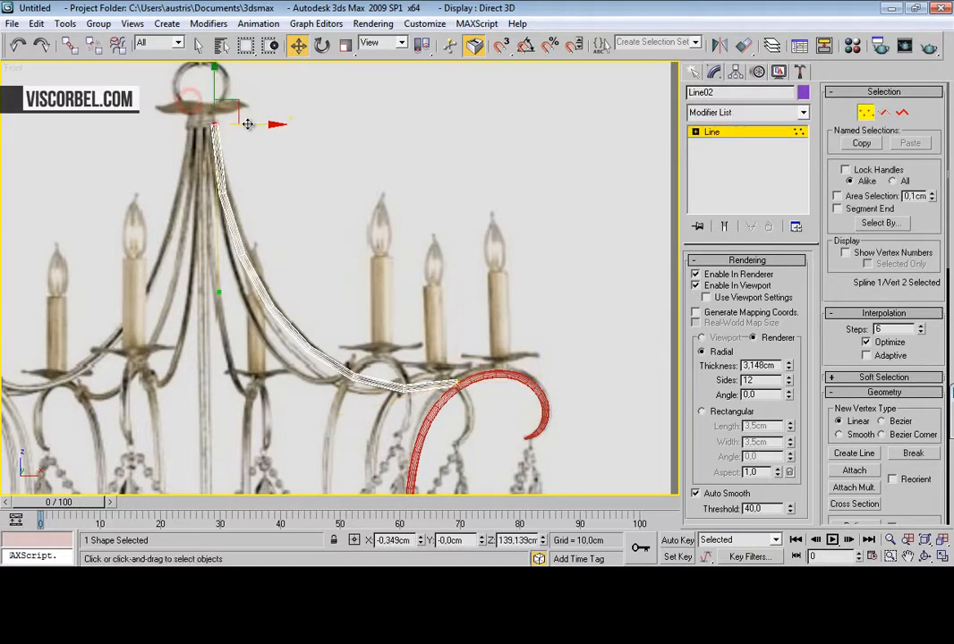
Smooth the upper line's curve by setting its interpolation steps to 22, checking it in the Perspective view
key("p")
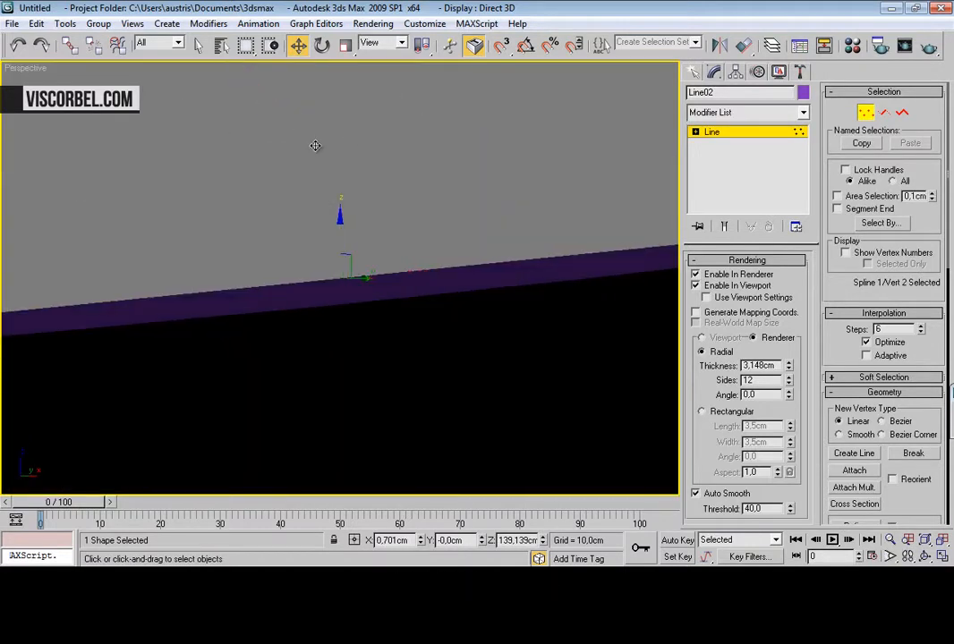
scroll(415, 308, "down", 8)
middle_click_drag(415, 308, 366, 325)
scroll(367, 254, "up", 2)
scroll(367, 260, "up", 3)
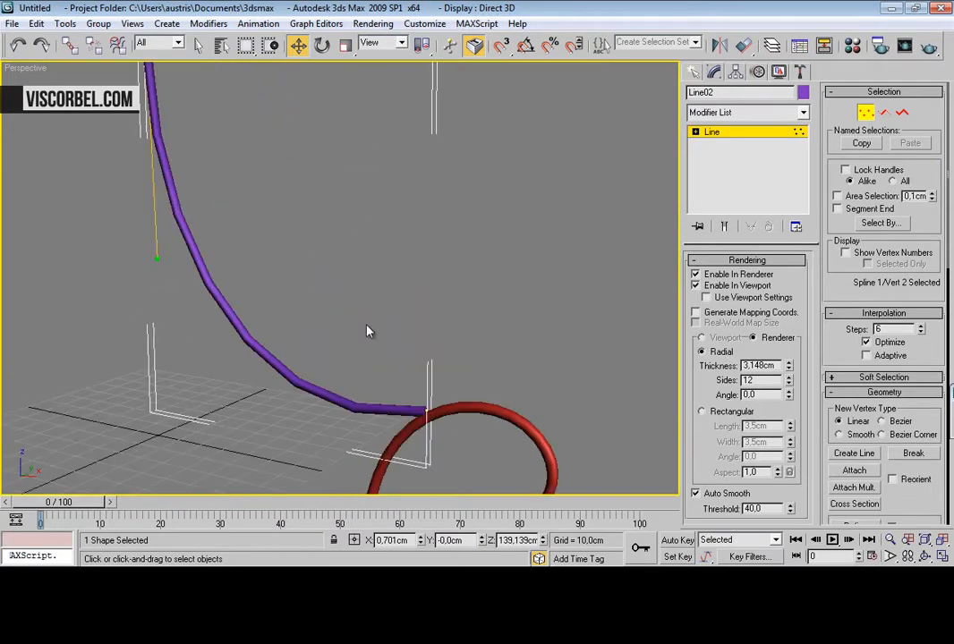
middle_click_drag(230, 327, 187, 180, "alt")
mouse_move(279, 354)
middle_mouse_down()
mouse_move(366, 351)
mouse_move(283, 368)
middle_mouse_up()
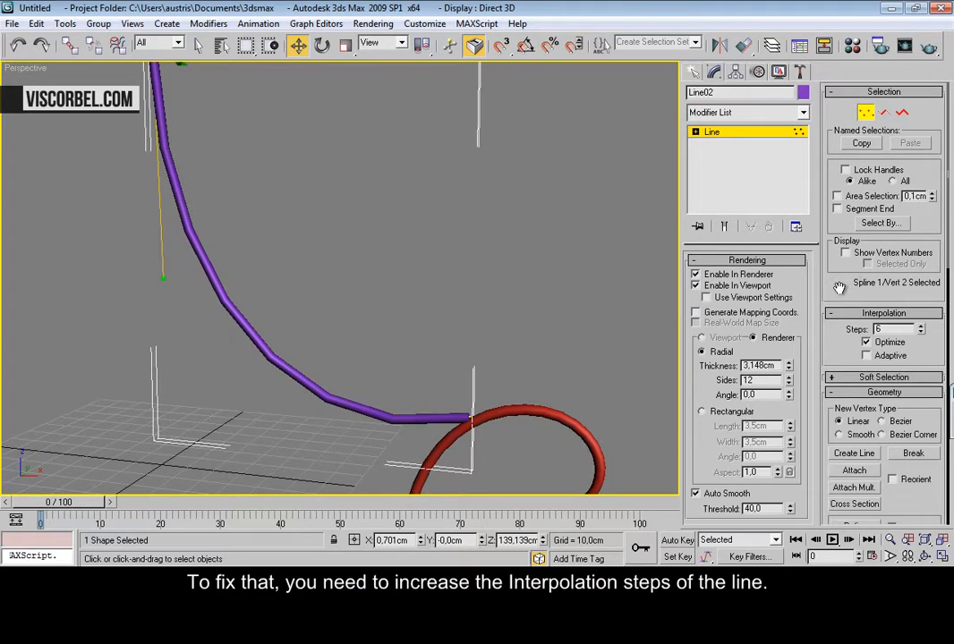
scroll(838, 289, "down", 3)
left_click(919, 239)
left_click_drag(921, 240, 921, 240)
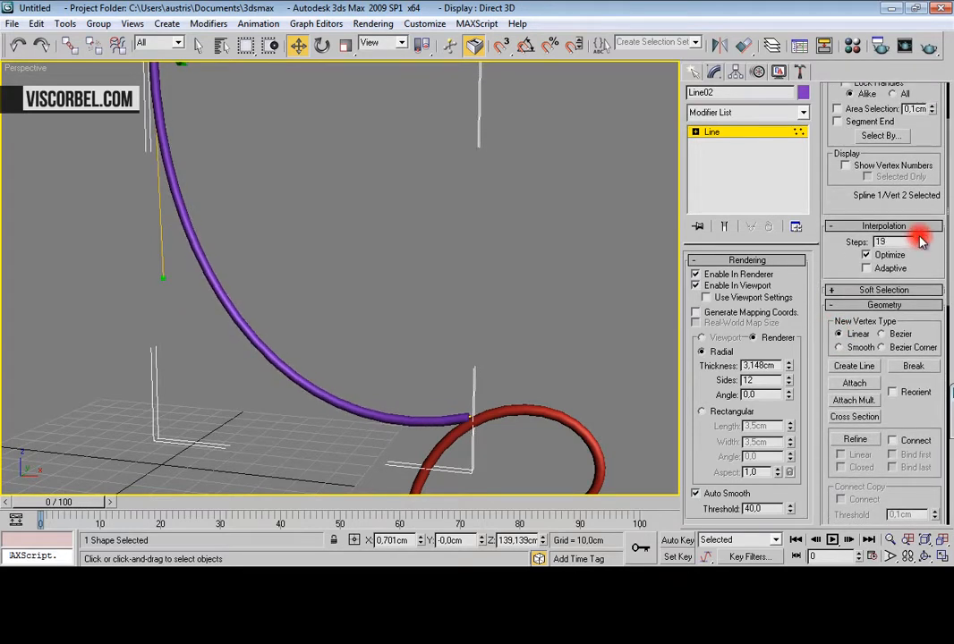
middle_click_drag(514, 305, 458, 275, "alt")
scroll(466, 316, "down", 5)
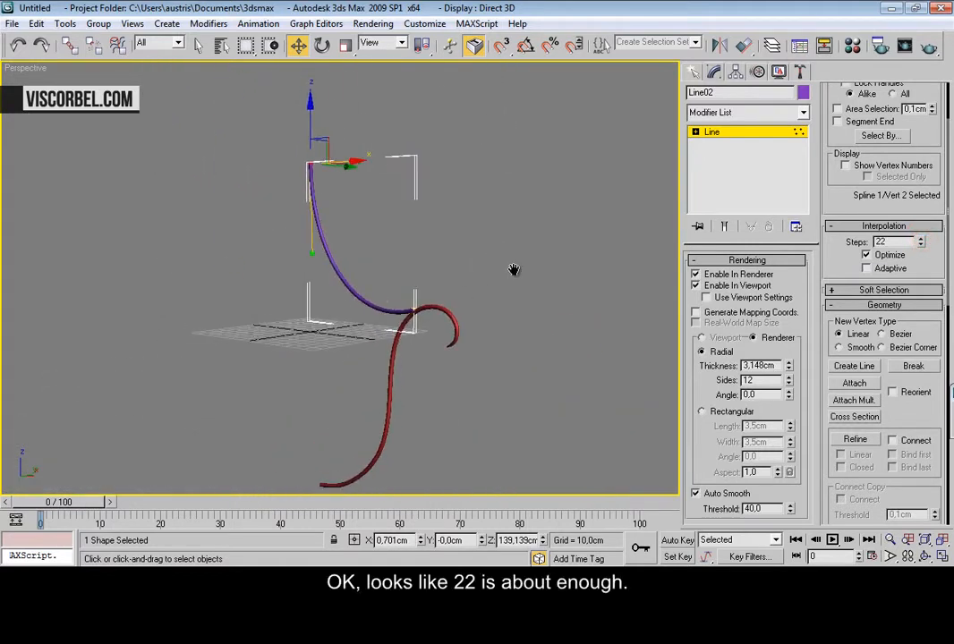
middle_click_drag(364, 260, 432, 259, "alt")
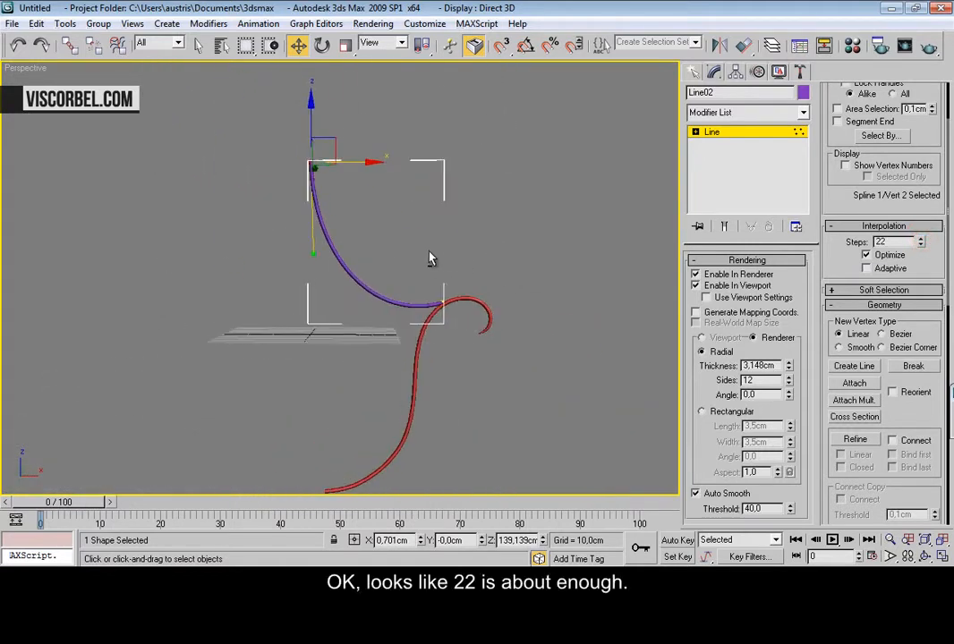
Deselect the line and examine in the Front view how the reference photo's upper rods join the arms
left_click(472, 237)
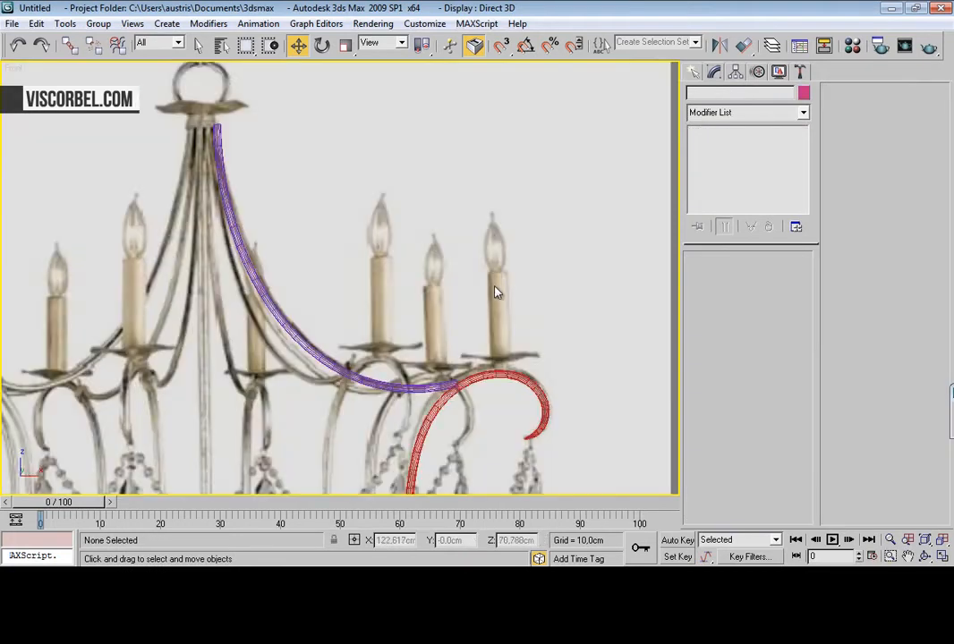
scroll(494, 287, "down", 3)
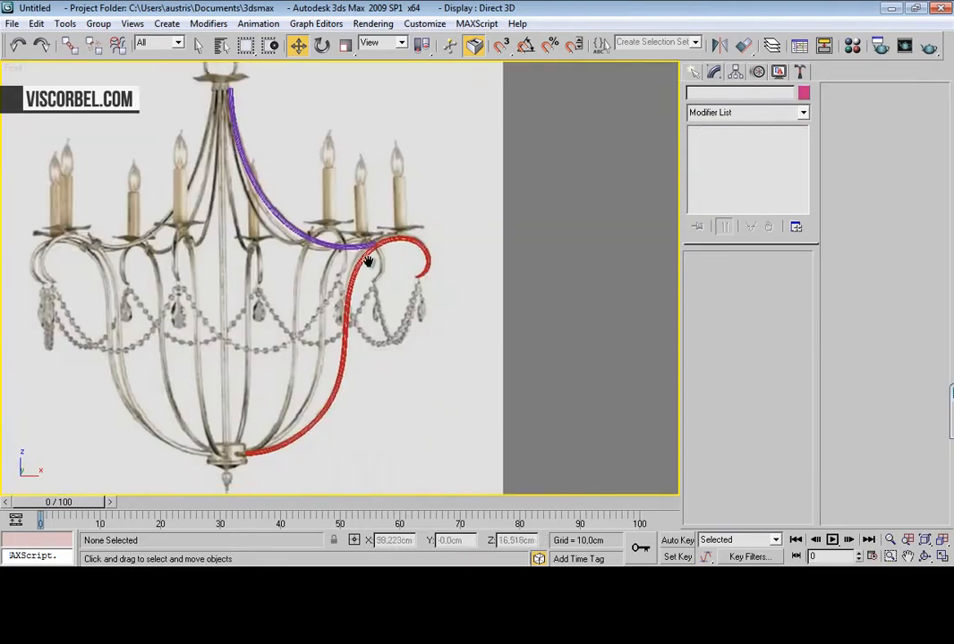
scroll(371, 256, "up", 3)
scroll(372, 256, "up", 2)
middle_click_drag(372, 256, 558, 231)
middle_click_drag(125, 220, 394, 237)
scroll(174, 261, "up", 2)
middle_click_drag(174, 261, 481, 300)
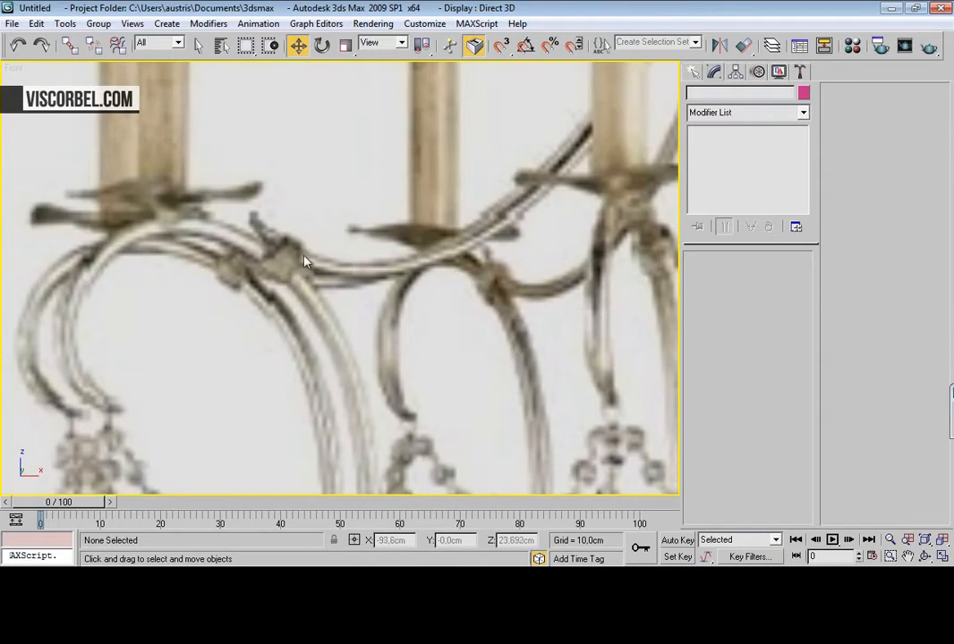
scroll(315, 266, "down", 5)
Insert an extra vertex with Refine near the upper line's lower end, just before it meets the arm
scroll(344, 259, "up", 7)
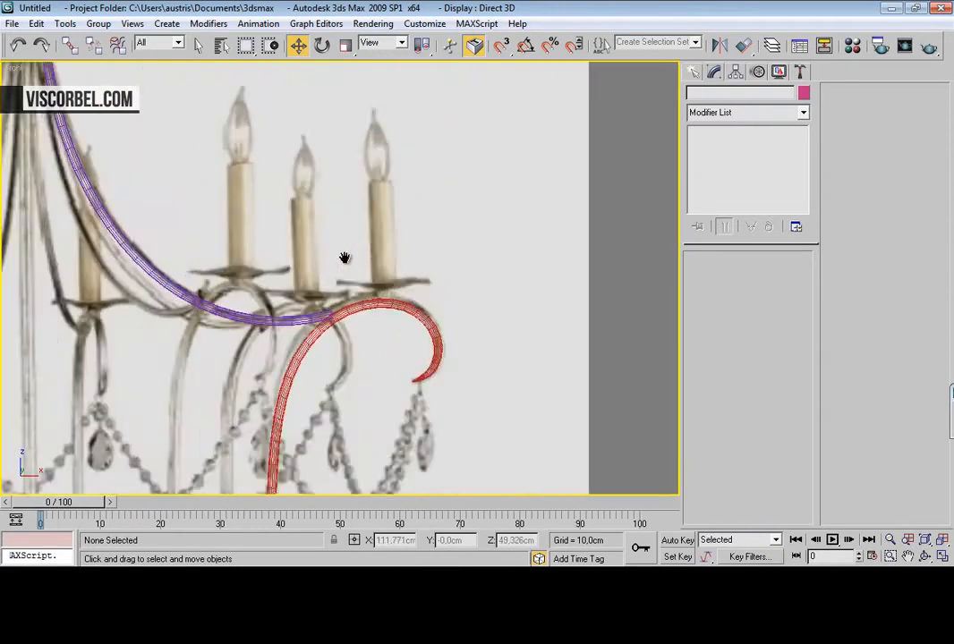
left_click(290, 316)
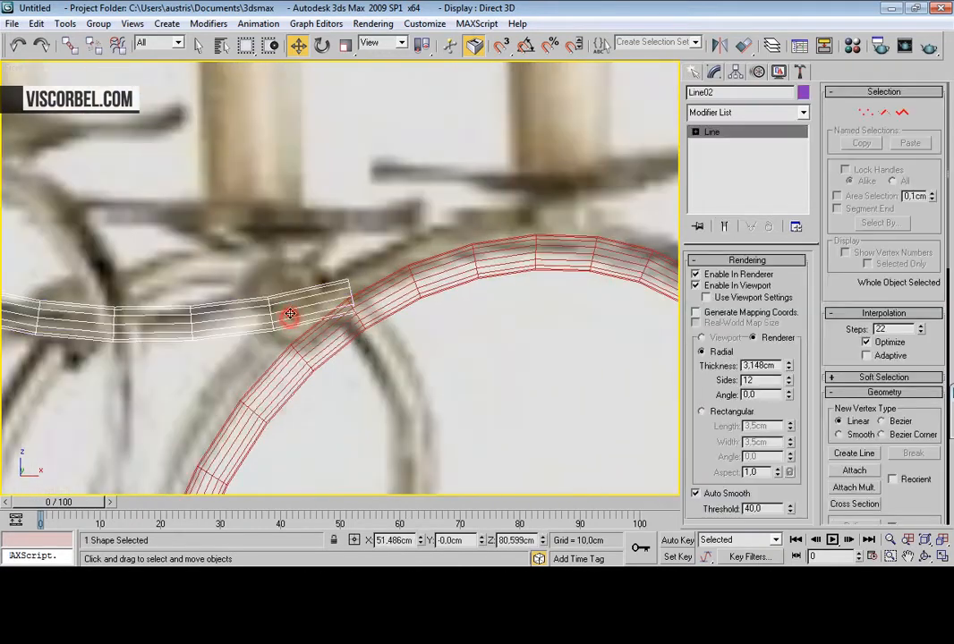
left_click(718, 132)
right_click(418, 249)
left_click(386, 313)
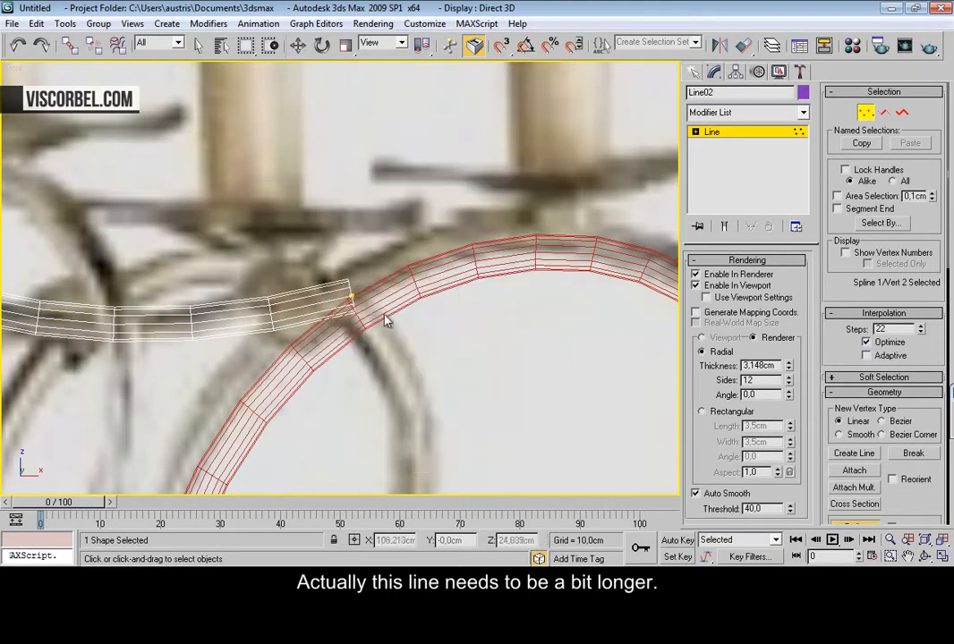
left_click(324, 300)
Move the line's end vertex up past the arm as a short raised tip, and reposition the inserted vertex at the joint
key("w")
left_click_drag(374, 282, 400, 222)
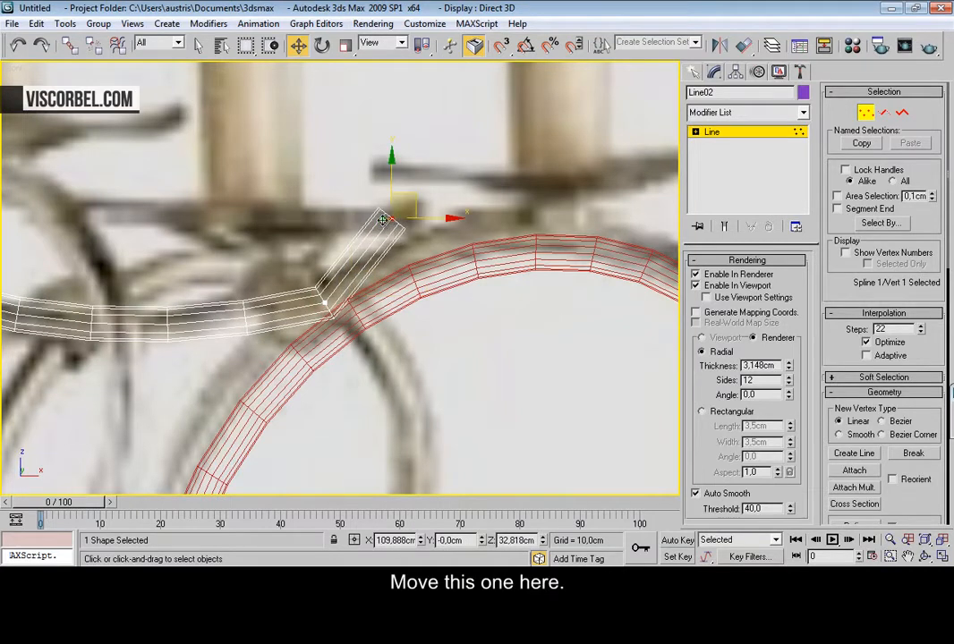
scroll(380, 264, "down", 6)
scroll(380, 267, "up", 6)
scroll(358, 271, "down", 2)
left_click(329, 290)
left_click_drag(349, 268, 334, 276)
left_click_drag(347, 230, 383, 259)
Fillet the inserted vertex by about 17.93 cm to round the line into its raised tip
left_click_drag(283, 271, 358, 320)
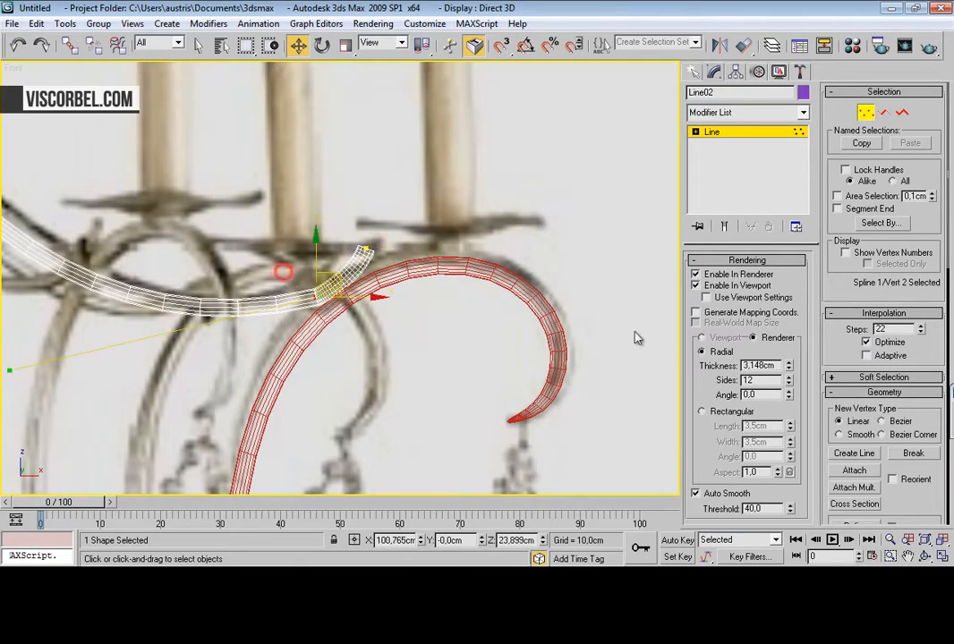
scroll(846, 367, "down", 10)
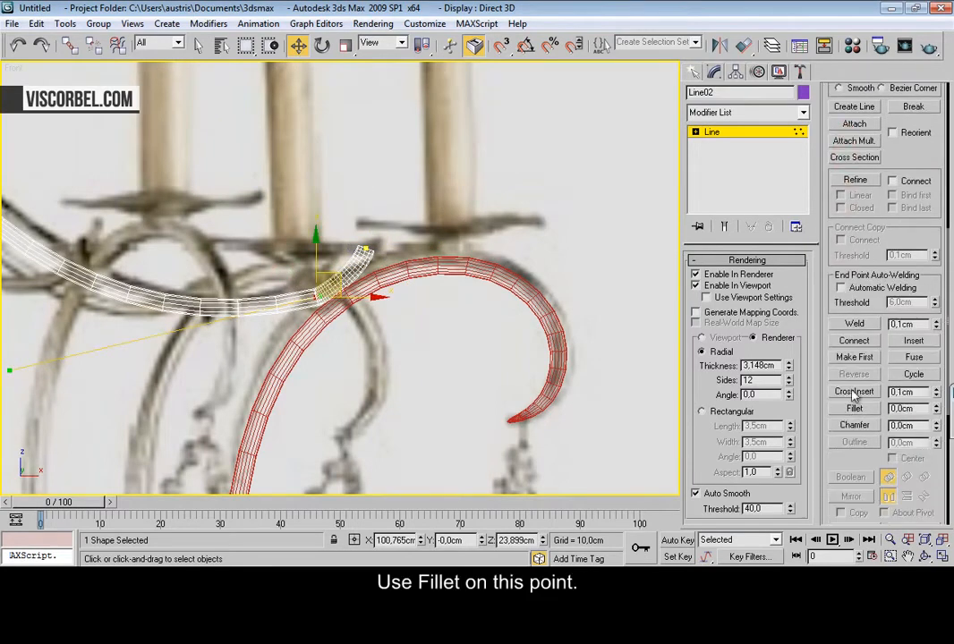
left_click(854, 408)
left_click_drag(328, 289, 310, 217)
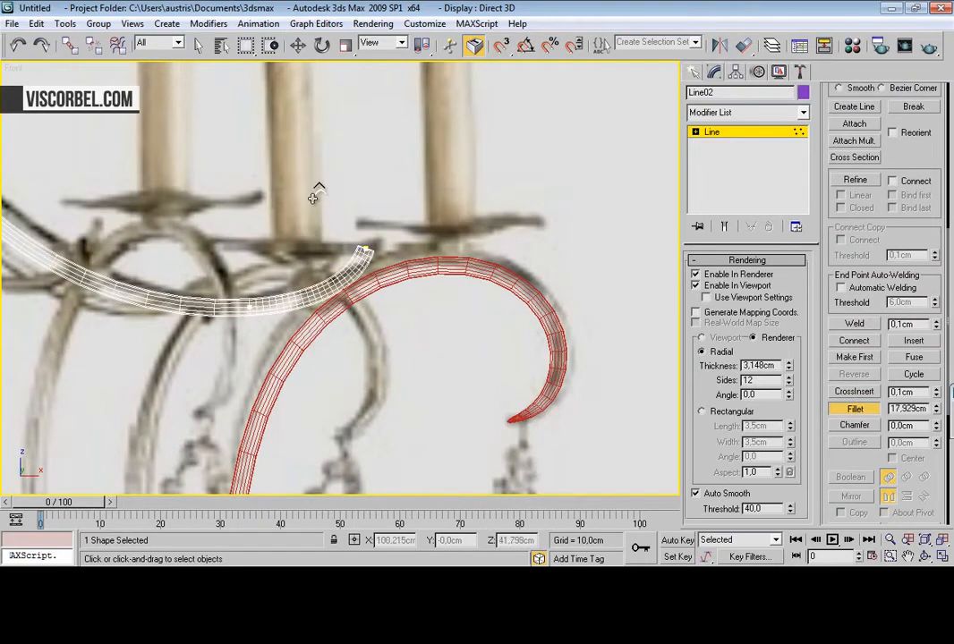
Examine the rod's raised tip against the ends of the rods in the reference photo in the Front view
scroll(400, 237, "down", 8)
scroll(400, 237, "up", 8)
key("1")
key("1")
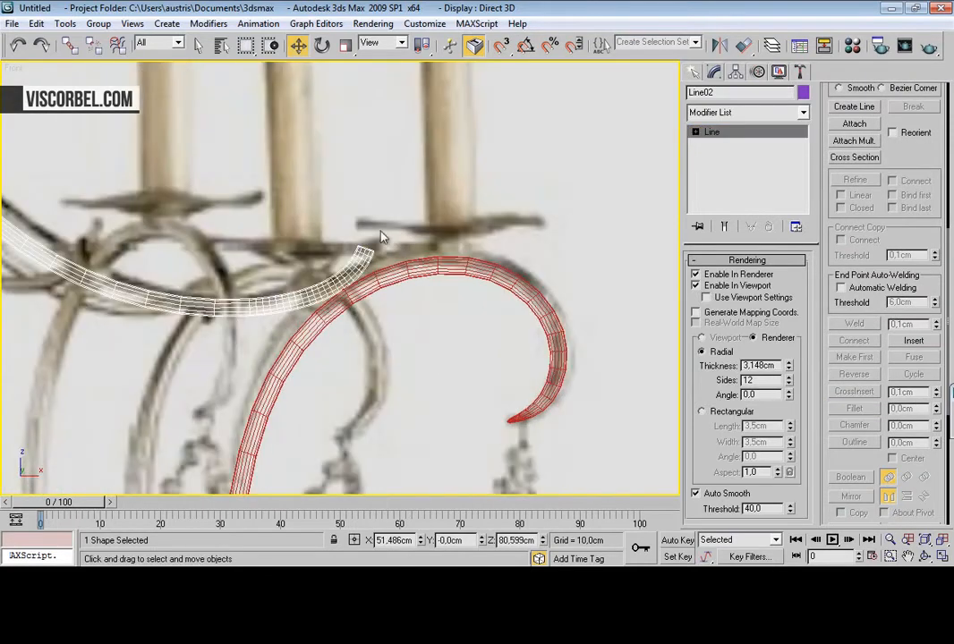
left_click_drag(424, 278, 425, 279)
scroll(200, 240, "down", 5)
middle_click_drag(200, 240, 262, 201)
scroll(317, 246, "up", 6)
middle_click_drag(317, 246, 326, 391)
scroll(401, 355, "up", 2)
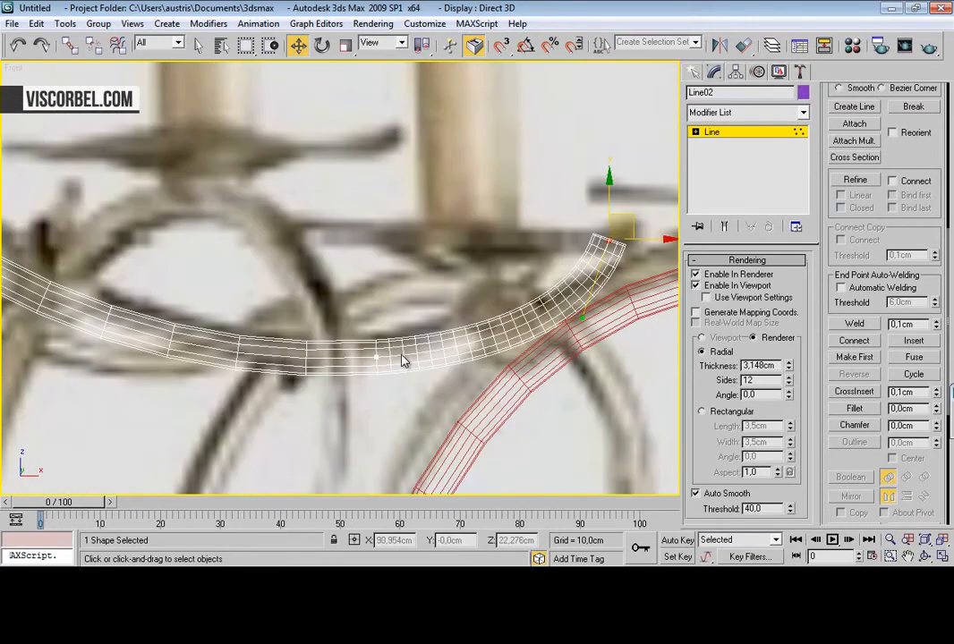
scroll(465, 240, "down", 6)
scroll(383, 251, "up", 6)
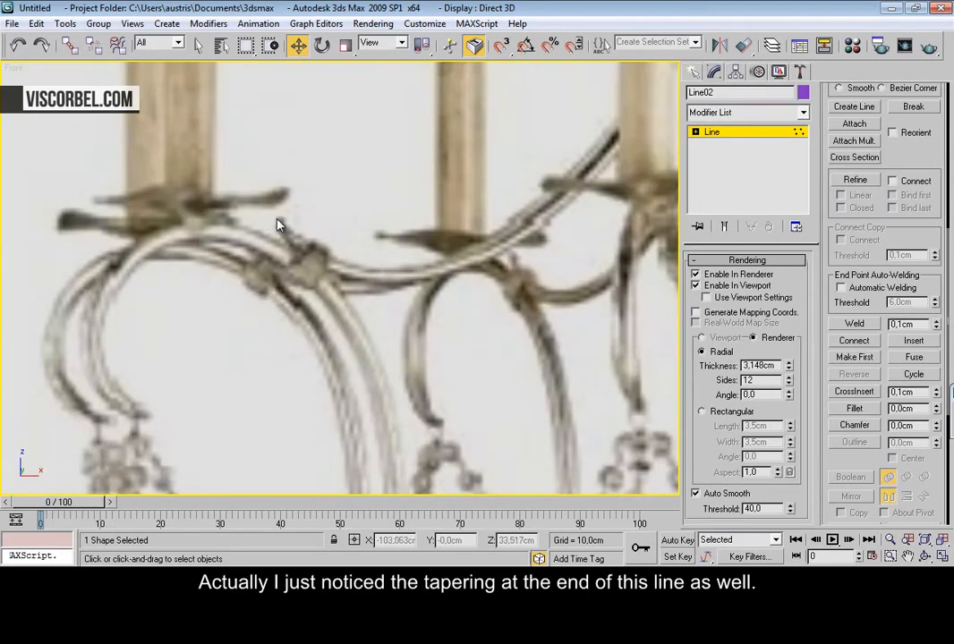
scroll(404, 251, "down", 6)
scroll(478, 293, "up", 7)
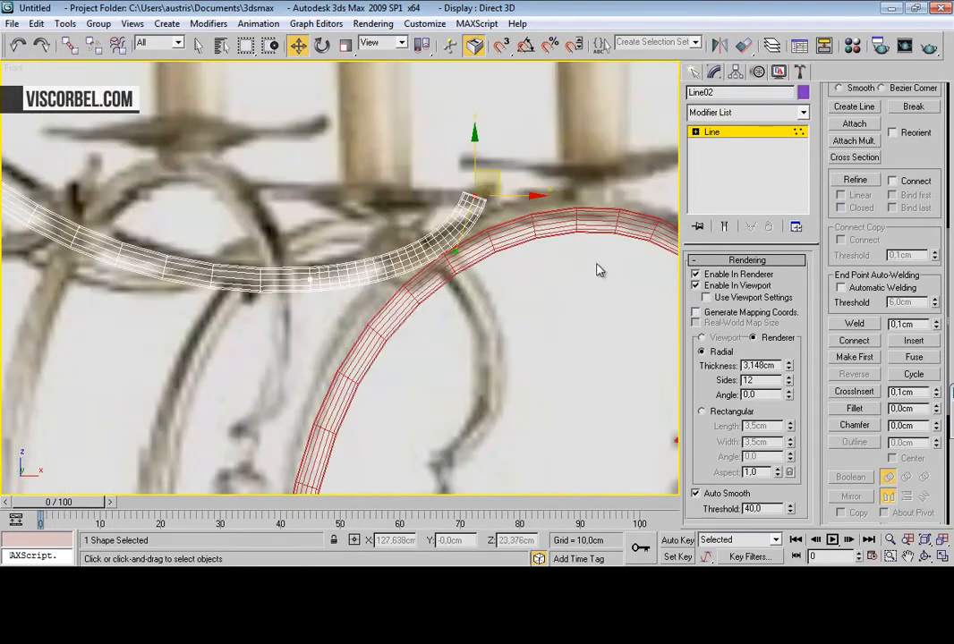
scroll(537, 257, "down", 4)
Select the rod's long curved segment and divide it by 8 to add more control points
key("2")
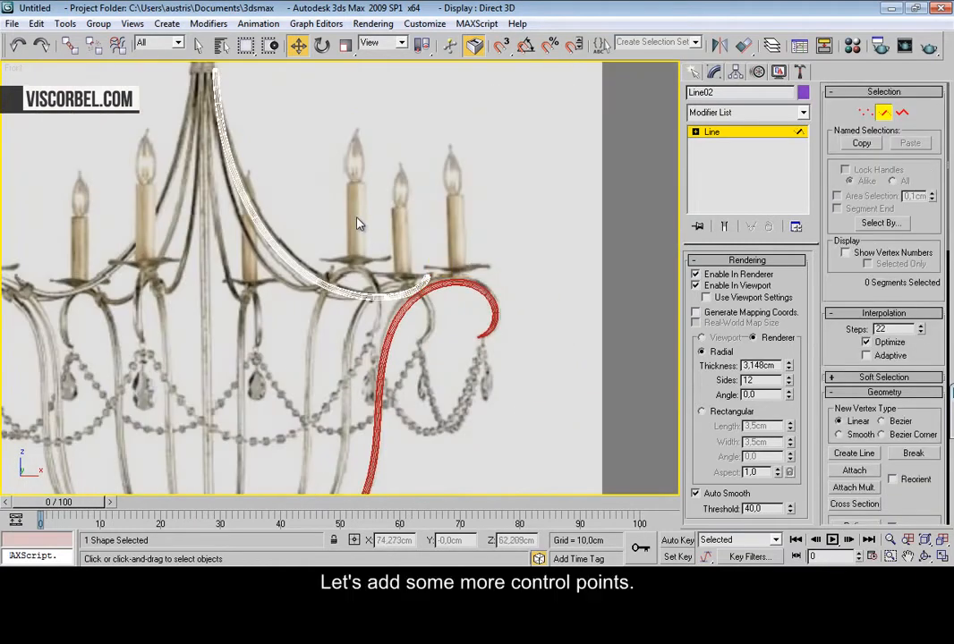
middle_click_drag(366, 182, 403, 229)
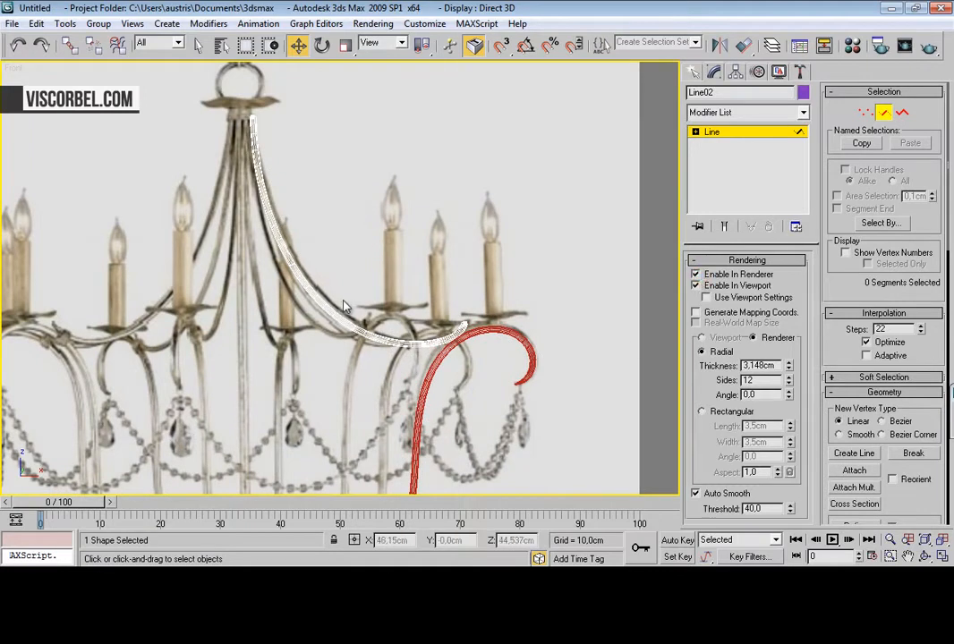
key("2")
mouse_move(502, 342)
middle_mouse_down()
mouse_move(503, 272)
mouse_move(513, 343)
middle_mouse_up()
scroll(514, 344, "up", 5)
key("2")
left_click(567, 340)
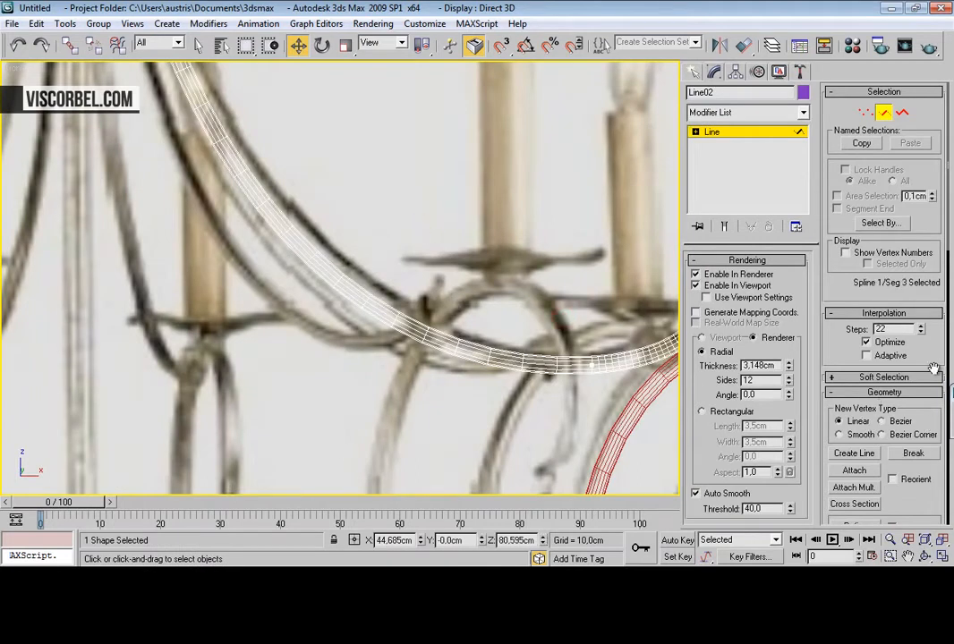
scroll(935, 344, "down", 10)
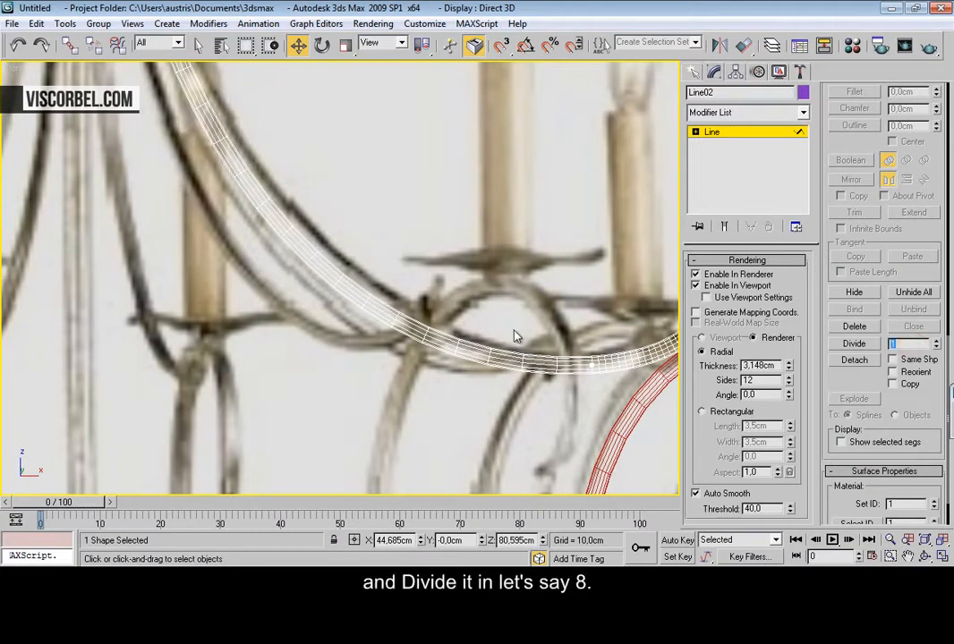
left_click(867, 347)
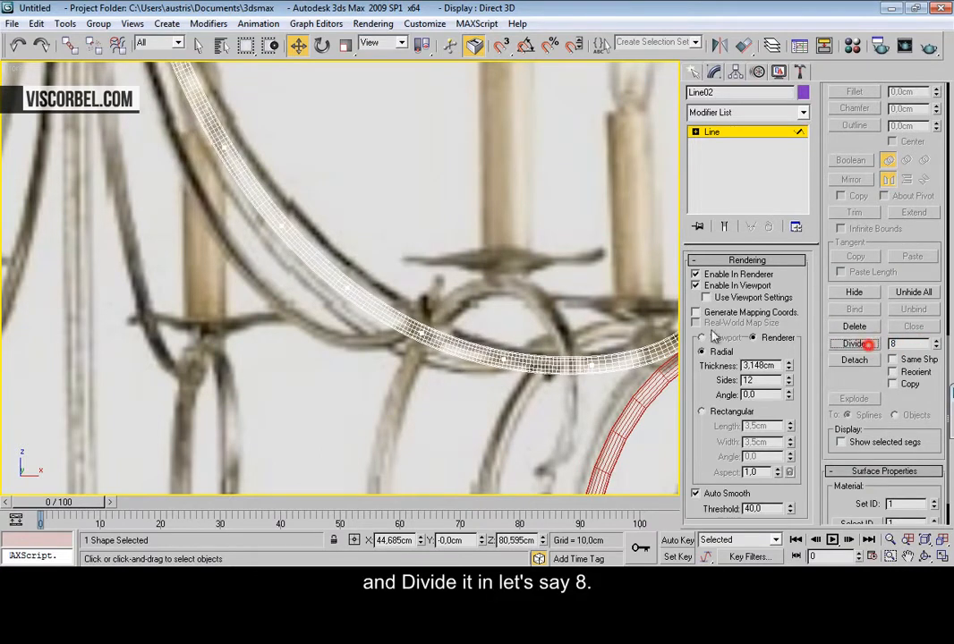
Insert two more vertices with Refine along the rod's short end segment, between the last curve vertex and the tip
scroll(475, 300, "down", 3)
middle_click_drag(472, 231, 399, 229)
scroll(358, 224, "up", 6)
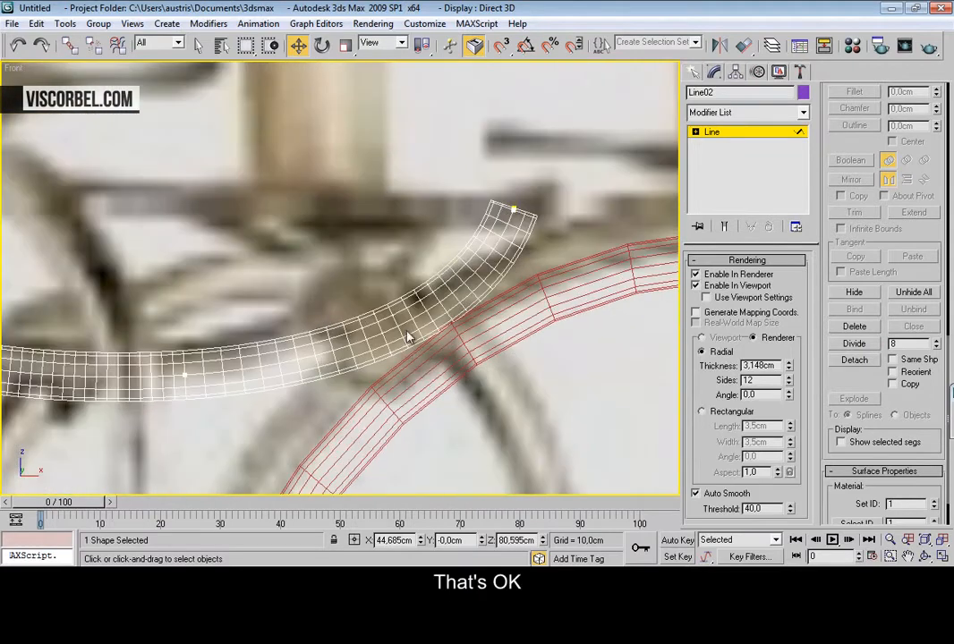
right_click(404, 347)
left_click(377, 308)
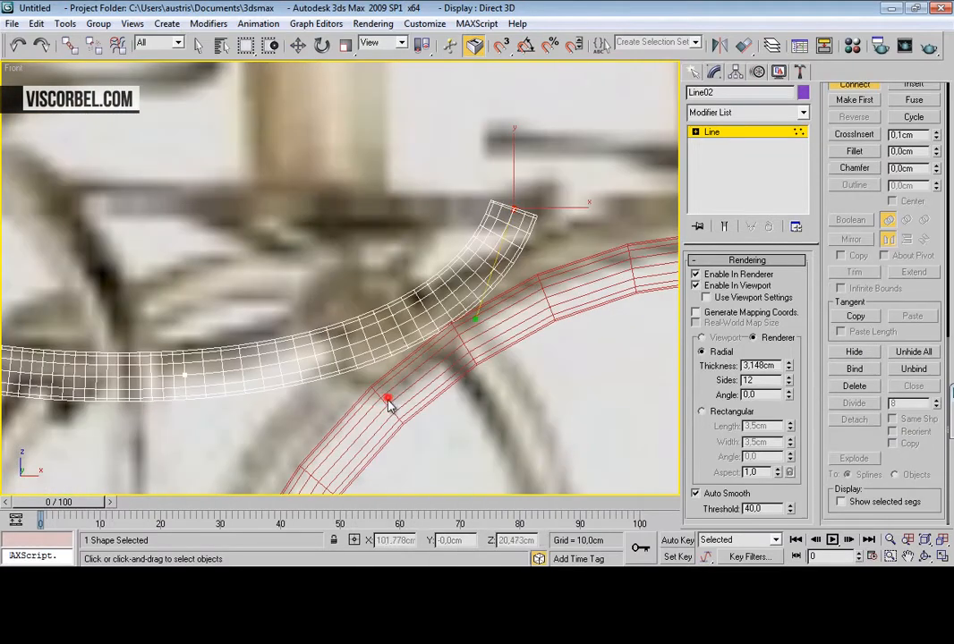
right_click(368, 347)
left_click(346, 403)
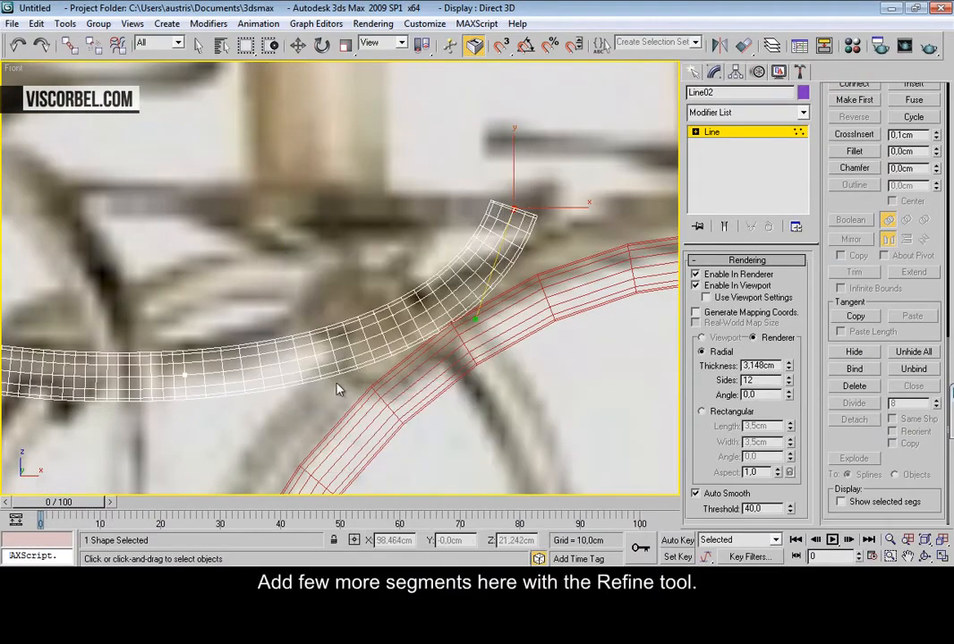
left_click(337, 351)
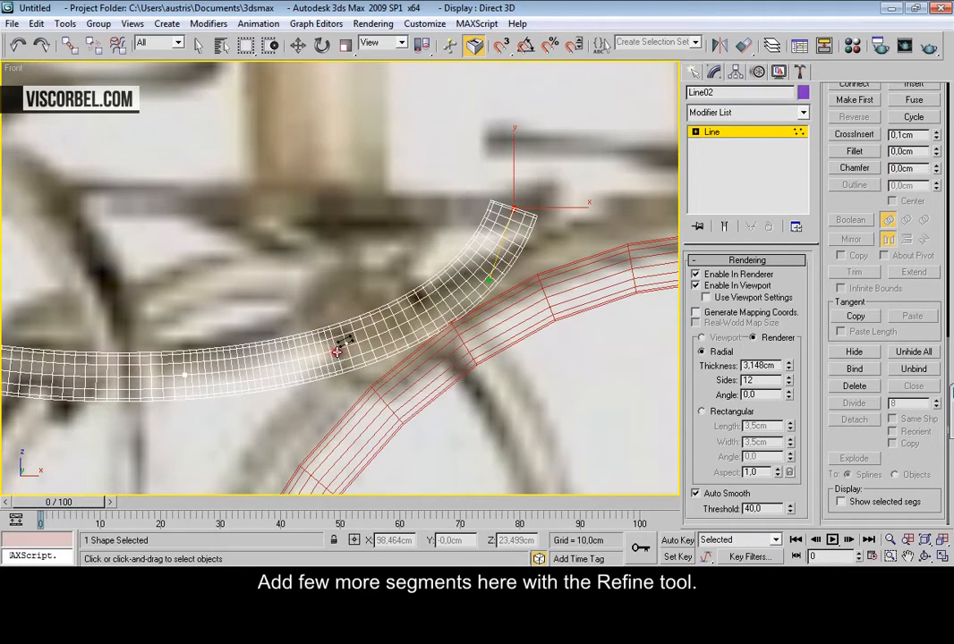
left_click(455, 291)
right_click(455, 291)
Select all of the rod's vertices and change their type to Corner
scroll(425, 305, "down", 6)
right_click(448, 271)
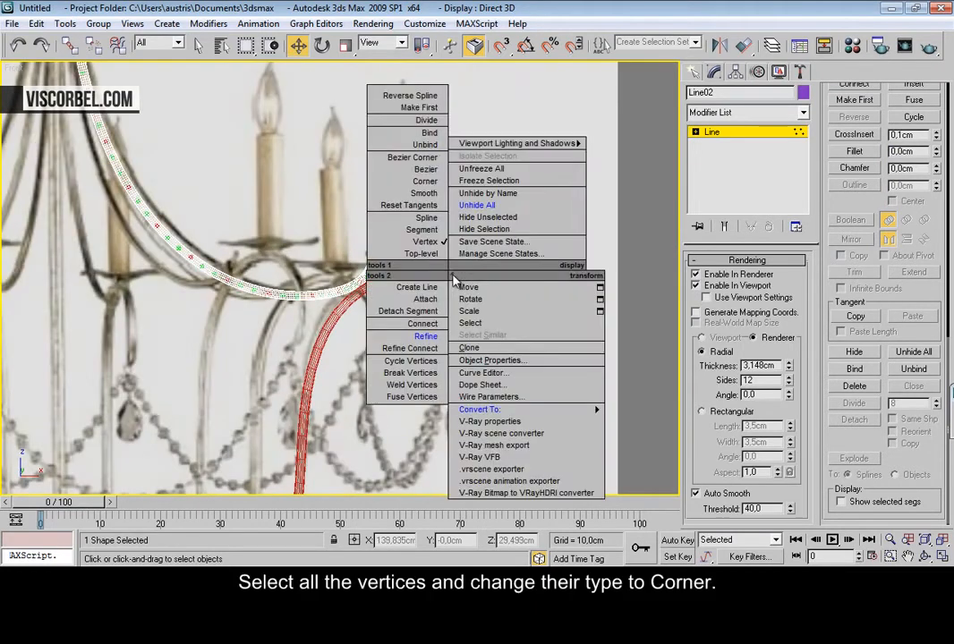
left_click(416, 182)
scroll(347, 234, "down", 2)
scroll(341, 234, "up", 4)
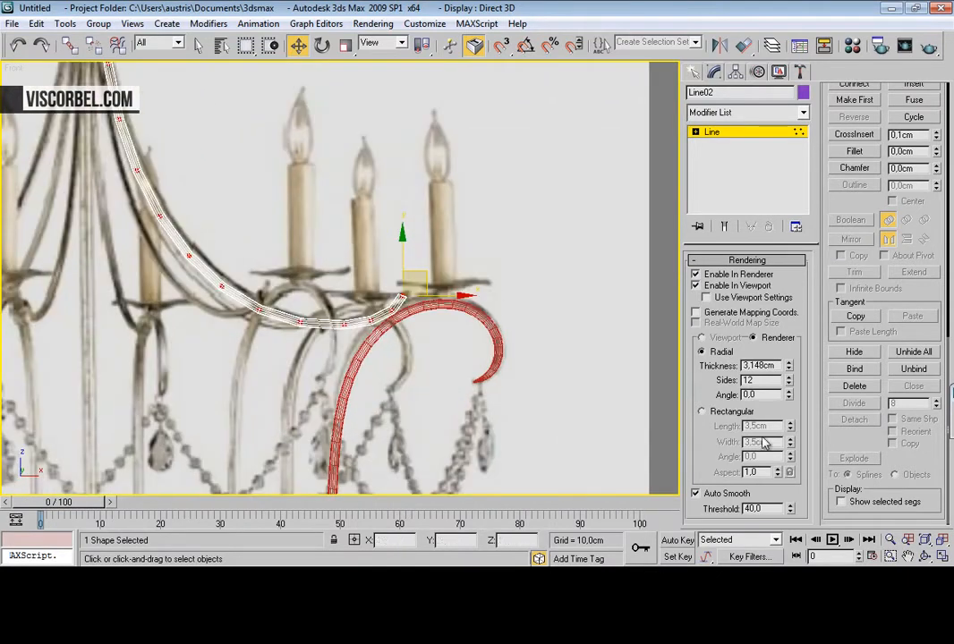
Change the rod's rendered profile to Rectangular and delete the extra vertex at its tip
left_click(731, 411)
scroll(479, 341, "up", 6)
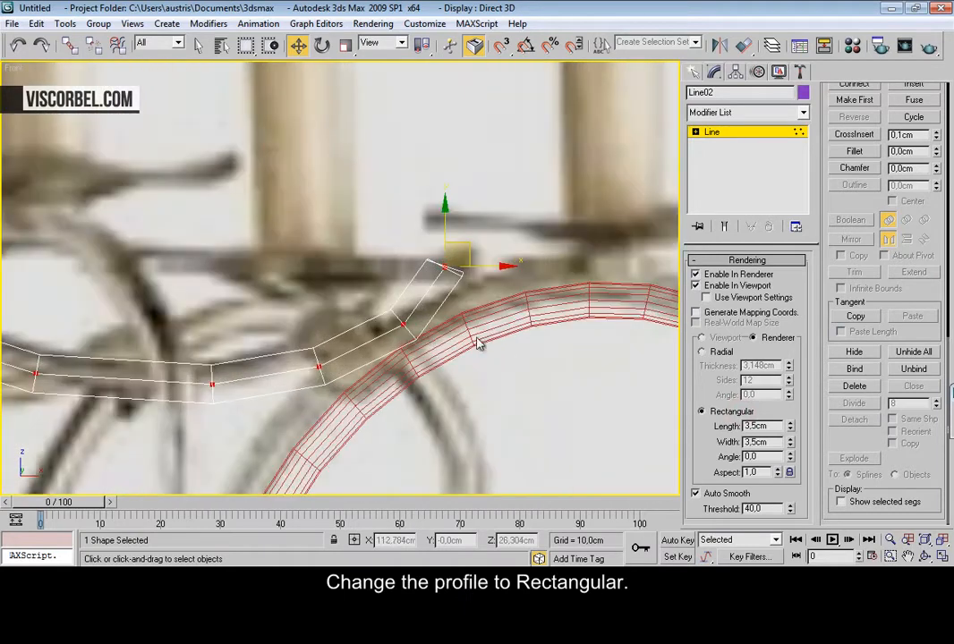
middle_click_drag(418, 295, 383, 310)
scroll(383, 311, "up", 3)
left_click_drag(403, 244, 427, 266)
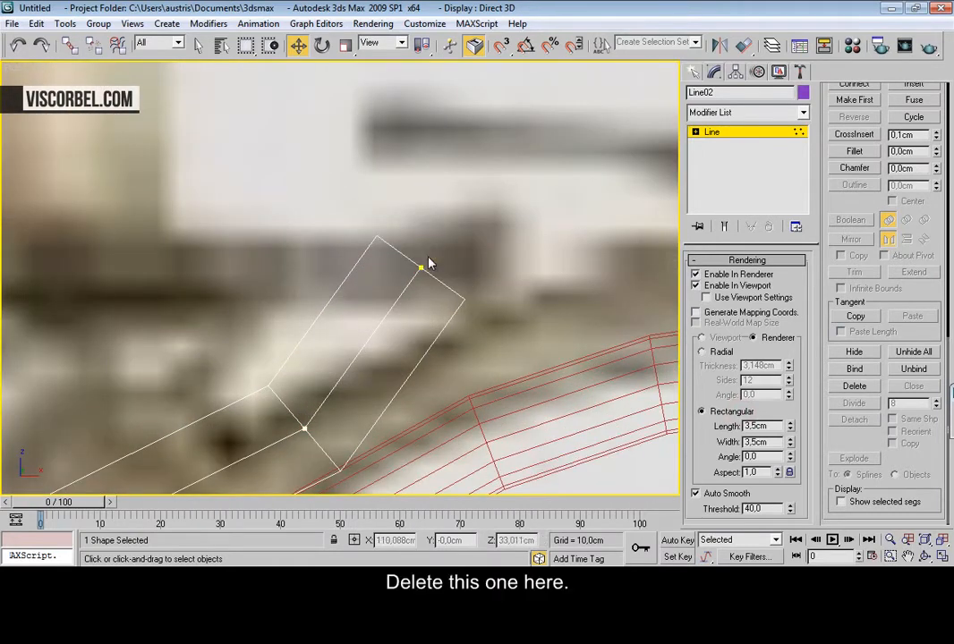
scroll(416, 261, "down", 8)
scroll(383, 276, "up", 6)
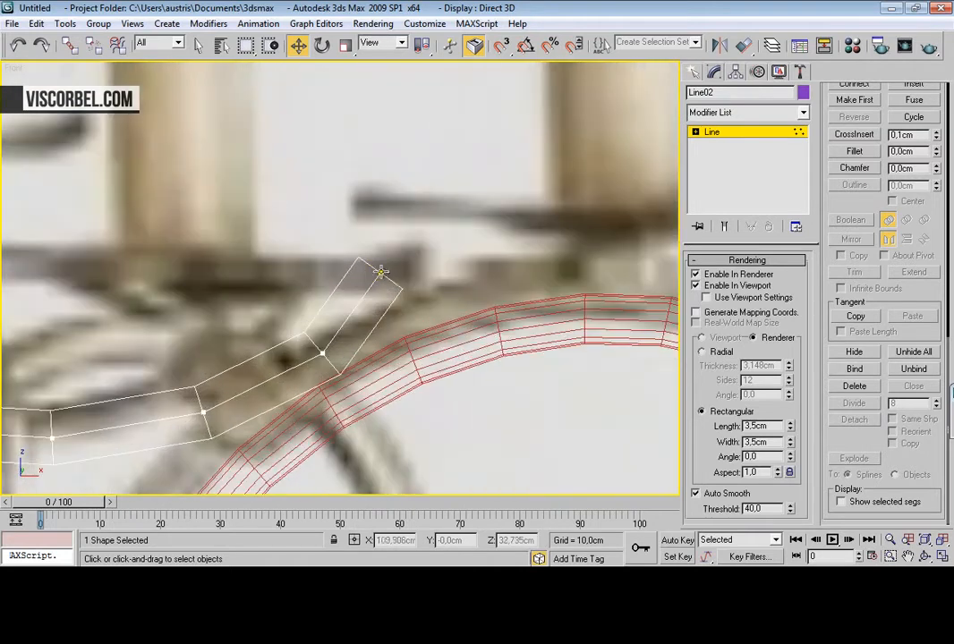
Convert the rod line to an Editable Poly
left_click(736, 111)
left_click(736, 108)
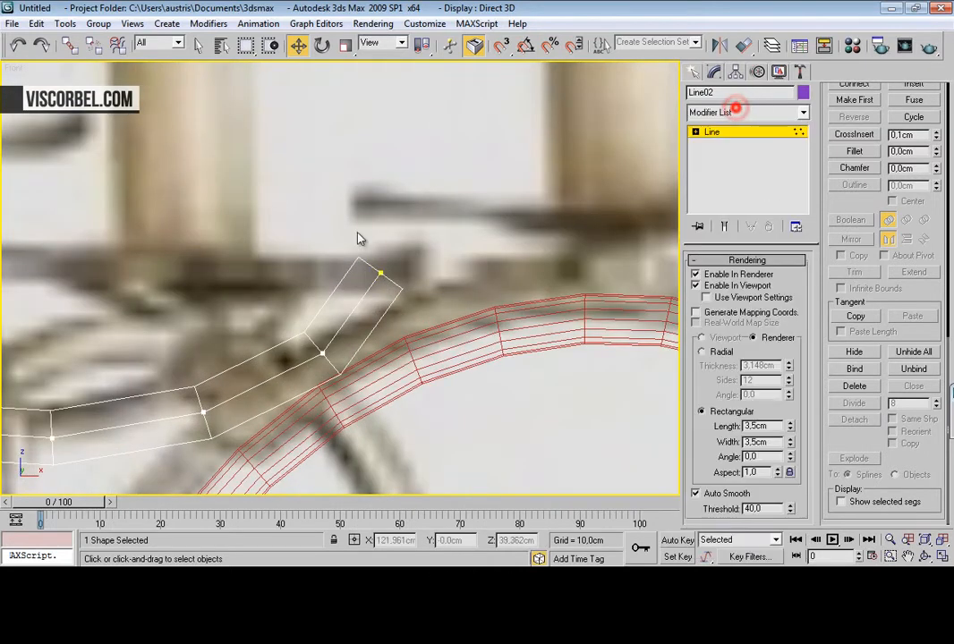
right_click(286, 250)
mouse_move(420, 388)
left_click(493, 412)
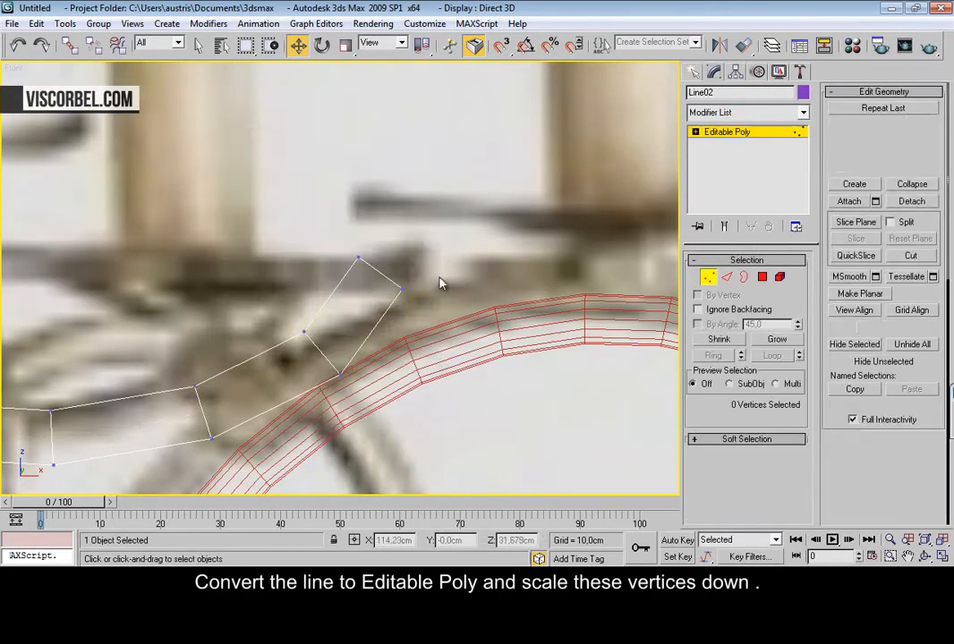
Scale the rod's end vertices down to a narrow tip, and slightly scale the neighbouring ring of vertices
left_click_drag(448, 322, 448, 322)
key("r")
left_click_drag(385, 267, 407, 467)
key("w")
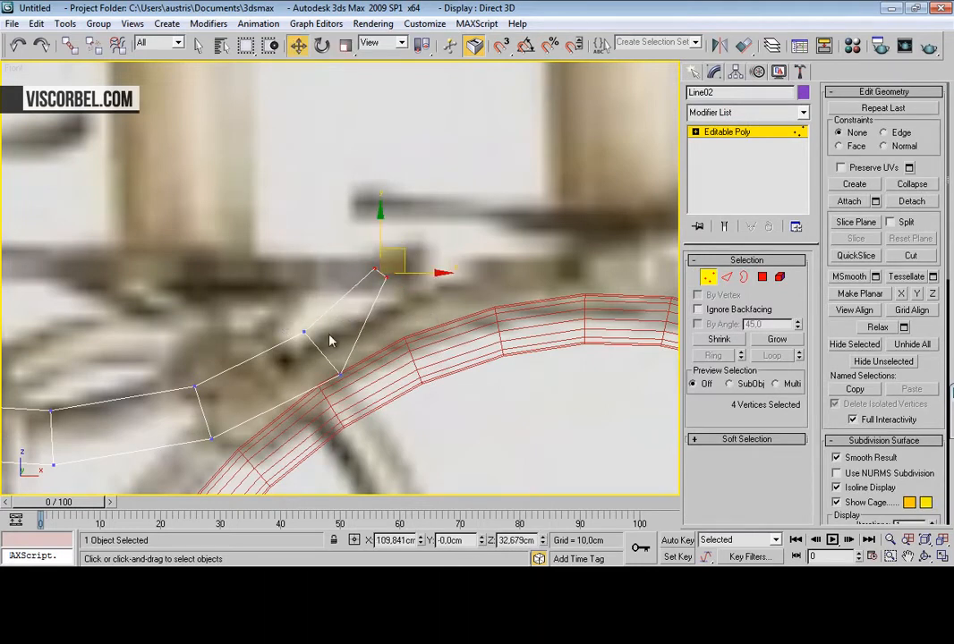
scroll(331, 340, "down", 2)
scroll(332, 341, "up", 1)
left_click_drag(296, 306, 396, 393)
key("r")
left_click_drag(348, 348, 345, 344)
key("1")
Delete the cap polygon at the rod's upper end, beneath the chandelier's top plate
scroll(322, 299, "down", 7)
middle_click_drag(321, 298, 410, 332)
scroll(457, 429, "up", 3)
middle_click_drag(349, 196, 522, 358)
scroll(546, 311, "up", 3)
key("4")
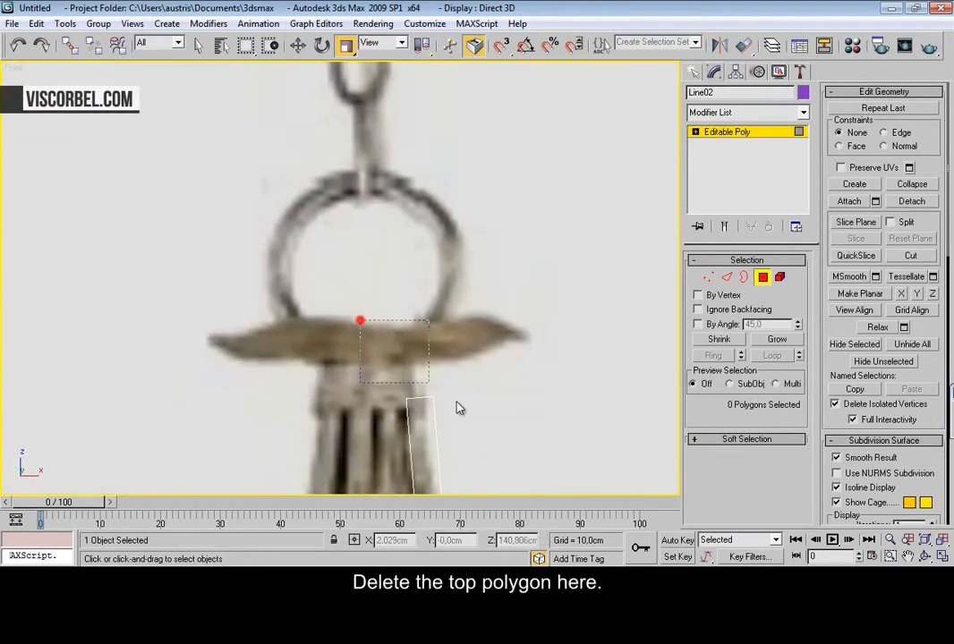
left_click(421, 420)
left_click_drag(514, 471, 513, 467)
scroll(502, 433, "down", 5)
scroll(432, 315, "up", 5)
middle_click_drag(304, 128, 372, 218)
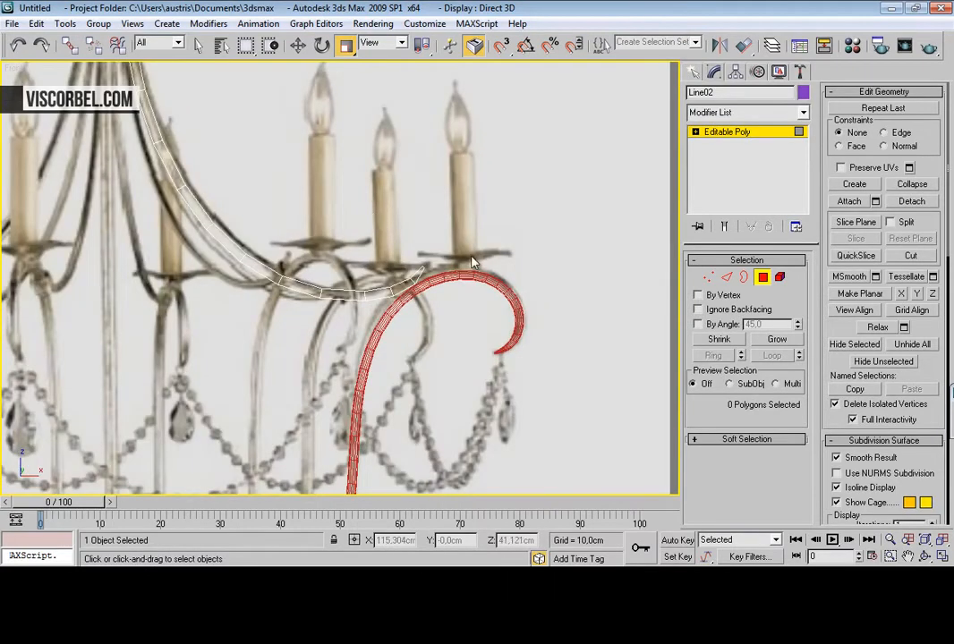
Shift the vertex ring at the lowest part of the rod's curve slightly left to even out the spacing
scroll(377, 226, "up", 3)
key("1")
left_click_drag(376, 302, 472, 388)
key("w")
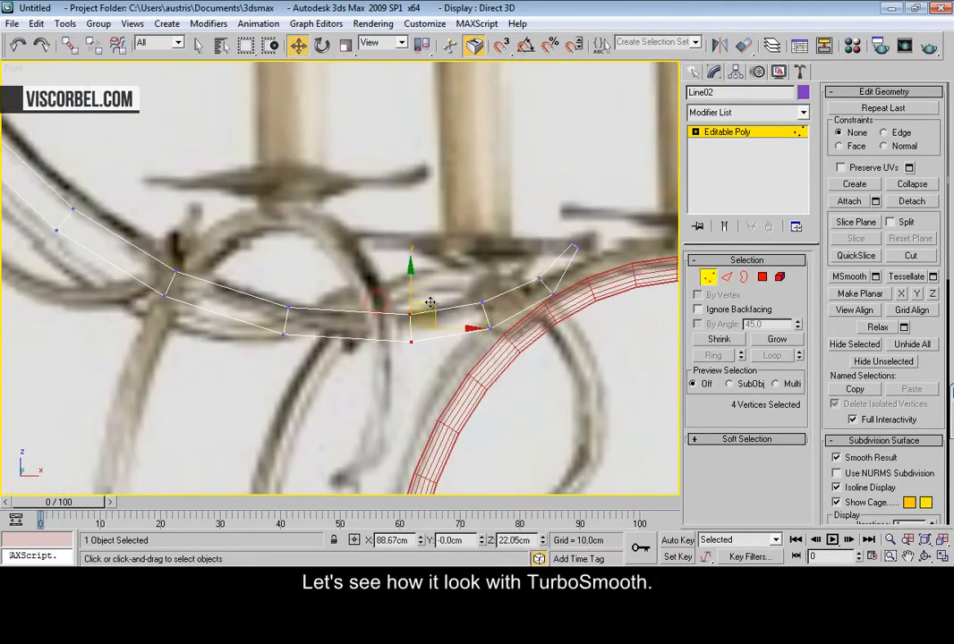
key("1")
Apply a TurboSmooth modifier to the rod and check the smoothed shape against the reference photo
left_click(747, 112)
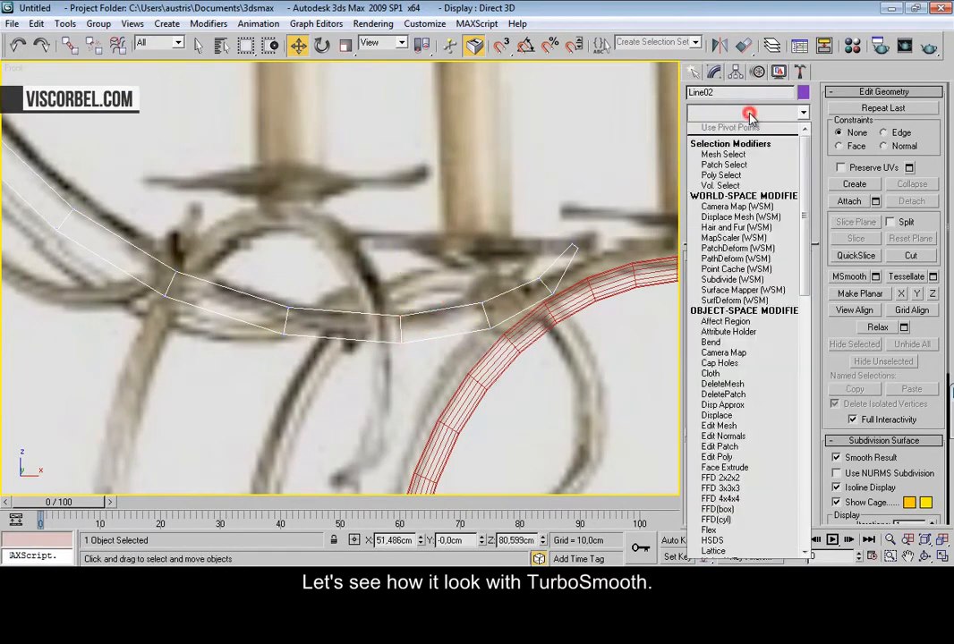
key("t")
left_click(747, 390)
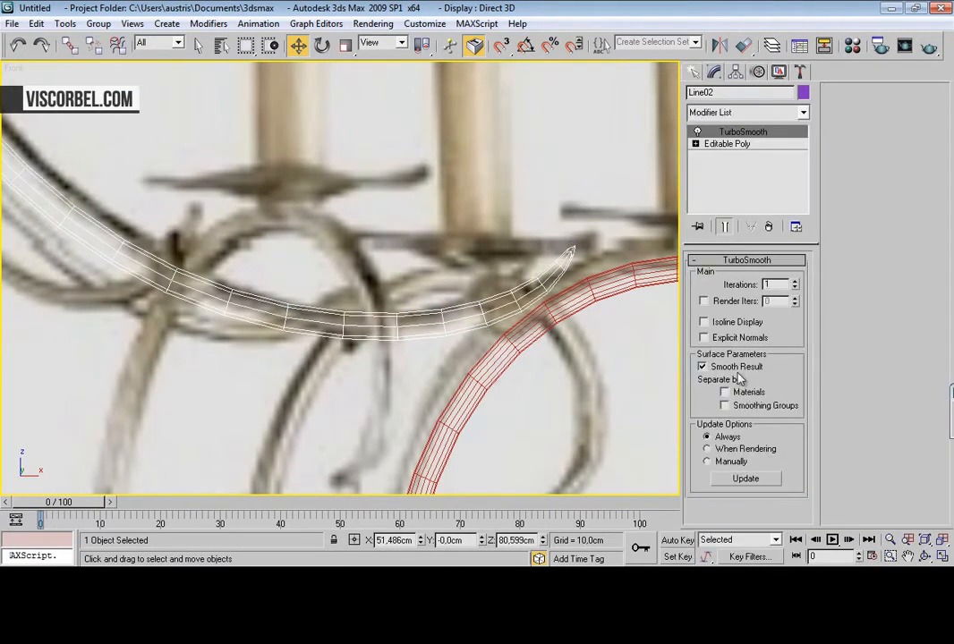
middle_click_drag(621, 243, 491, 235)
scroll(491, 235, "up", 2)
scroll(491, 234, "down", 1)
scroll(278, 272, "down", 7)
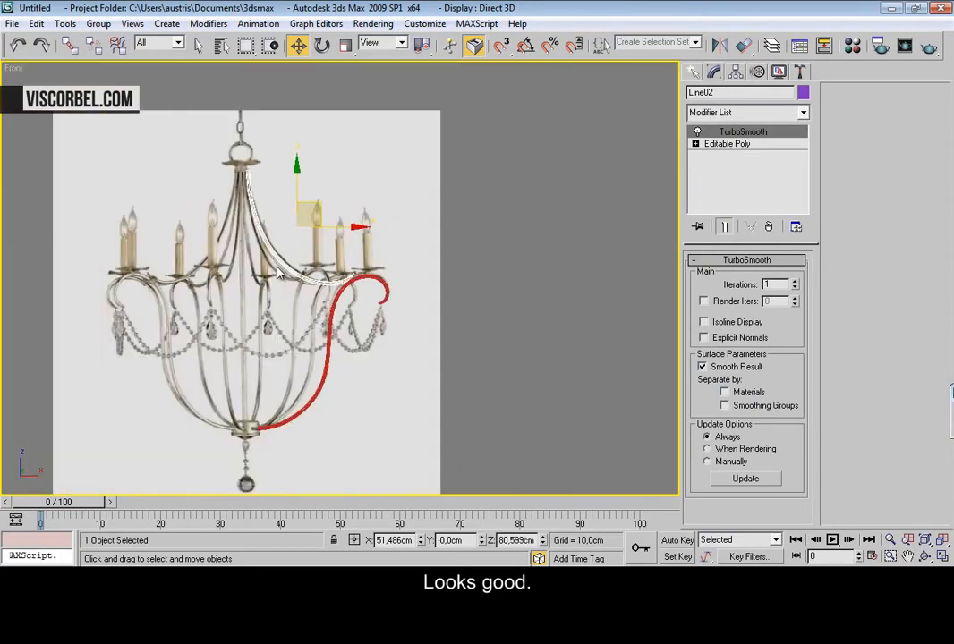
scroll(277, 272, "up", 2)
scroll(278, 272, "up", 4)
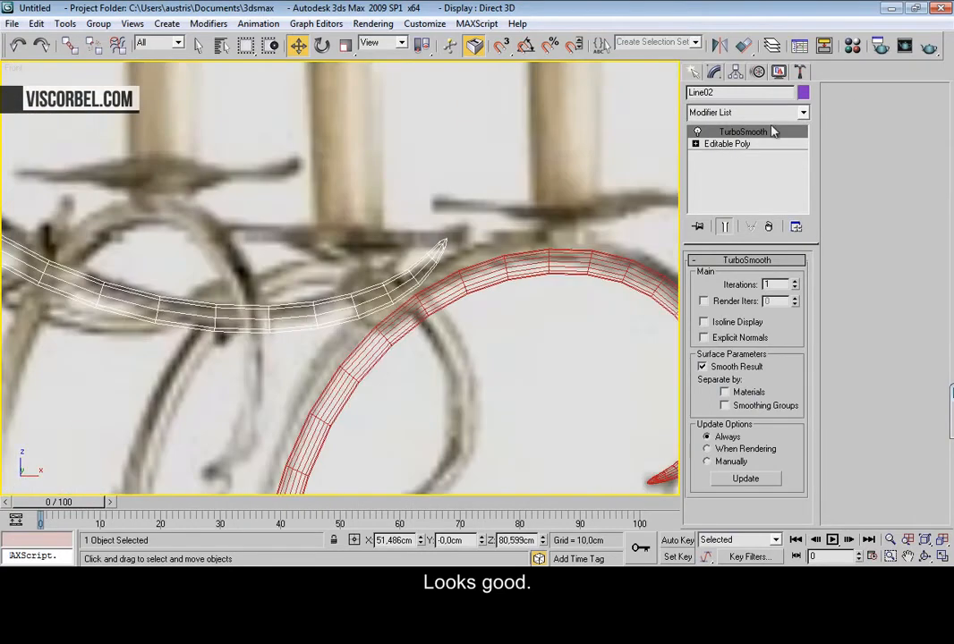
Return to the Editable Poly vertices and move the four tip vertices slightly to the right
left_click(744, 145)
left_click_drag(469, 252, 494, 239)
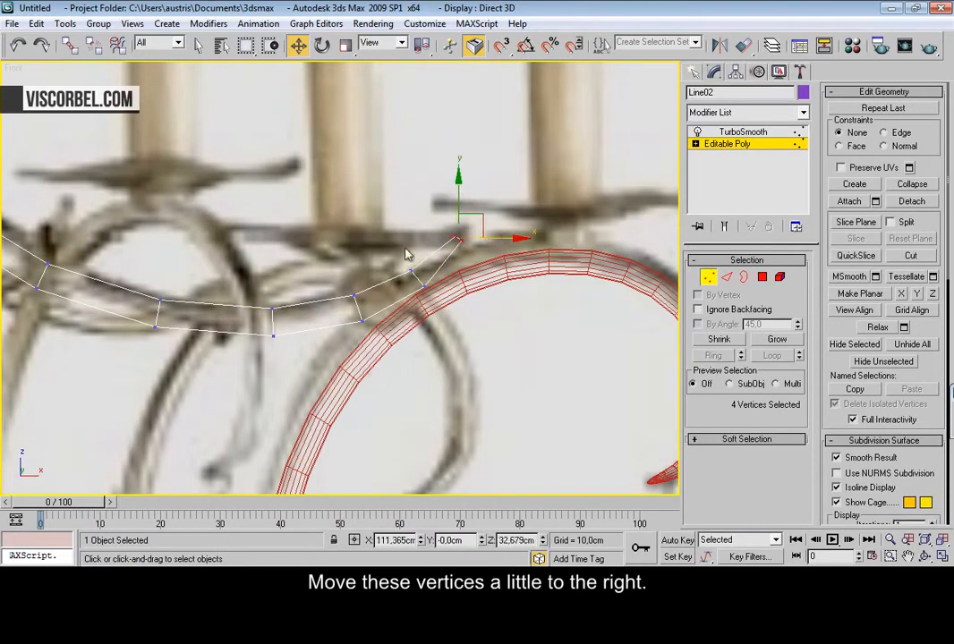
Select the last three vertex rings, turn on Show End Result and move them slightly right and down to touch the curved arm
left_click_drag(325, 191, 484, 330)
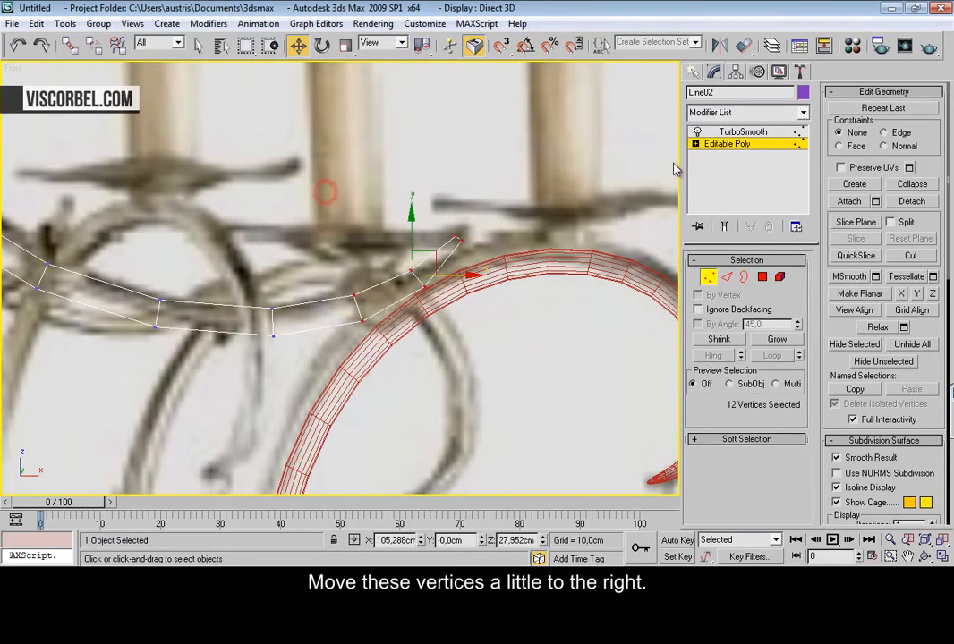
left_click(723, 227)
scroll(409, 321, "up", 1)
scroll(442, 283, "down", 1)
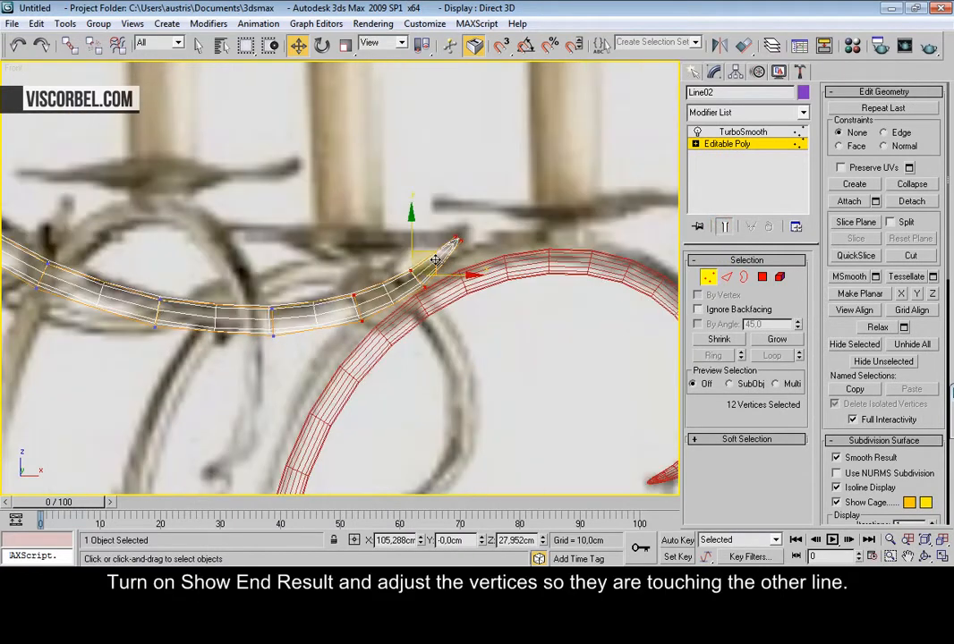
scroll(436, 266, "up", 2)
middle_click_drag(445, 260, 362, 249)
scroll(362, 248, "up", 2)
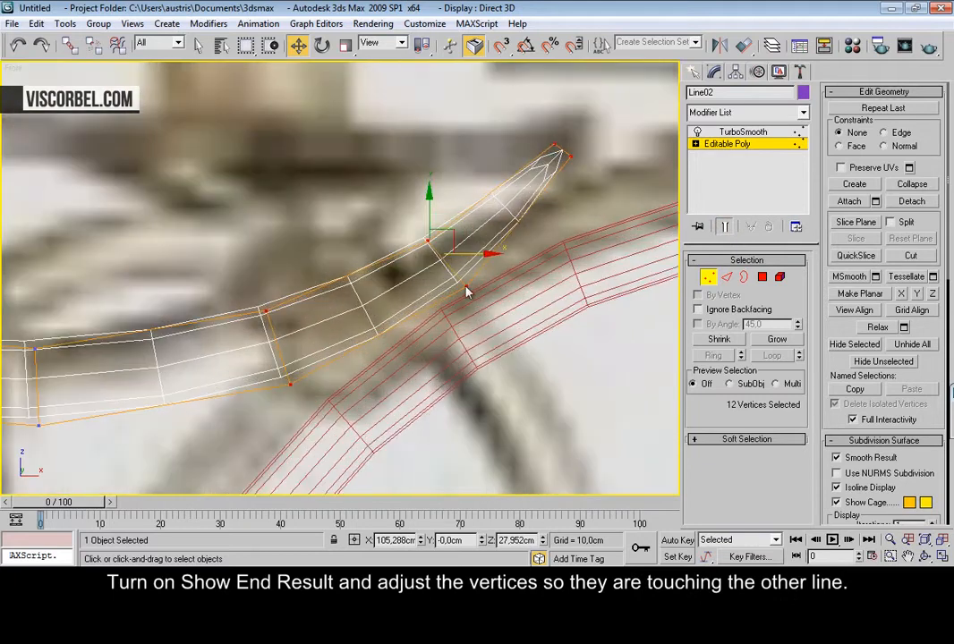
left_click_drag(452, 235, 454, 250)
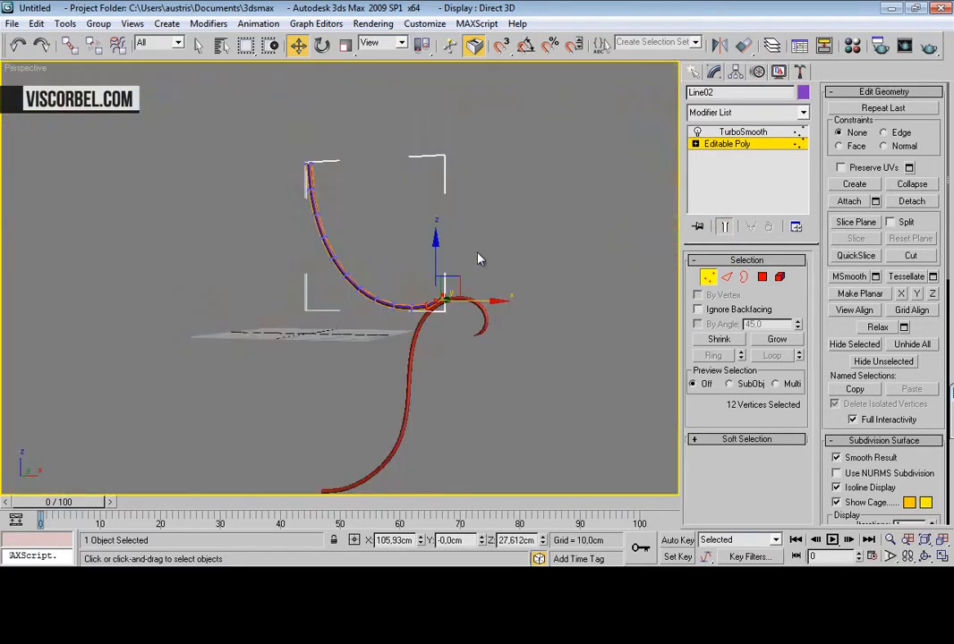
Deselect the rod and examine where it meets the curved arm in the Perspective view
key("z")
key("1")
left_click(553, 292)
middle_click_drag(533, 344, 382, 228, "alt")
scroll(501, 354, "down", 3)
Draw a circle of about 3.56 cm radius in the Front view, centred where the rod meets the curved arm
key("f")
scroll(453, 234, "down", 4)
scroll(382, 228, "up", 3)
right_click(453, 272)
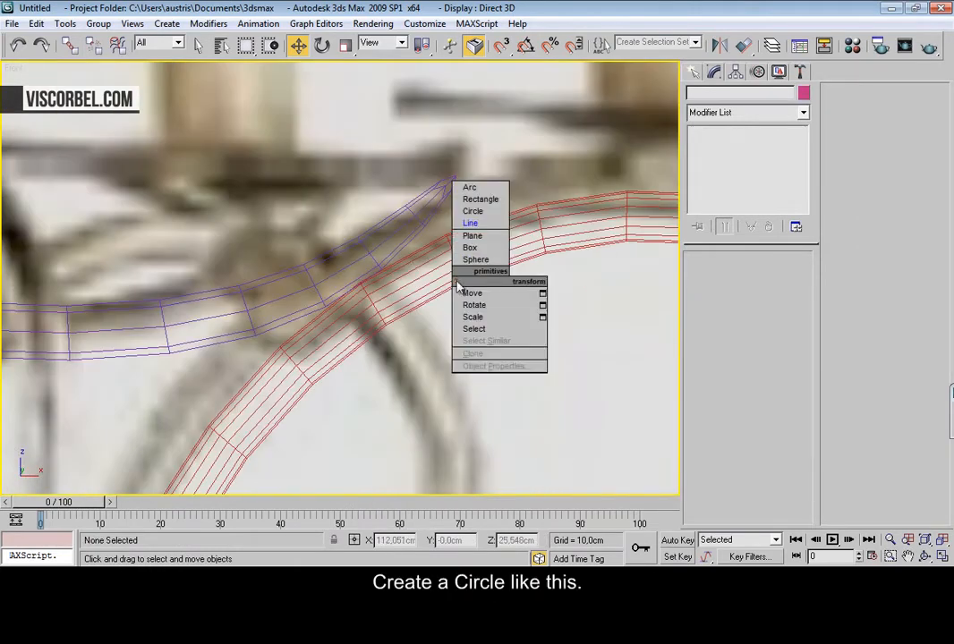
left_click(475, 213)
left_click_drag(360, 282, 387, 328)
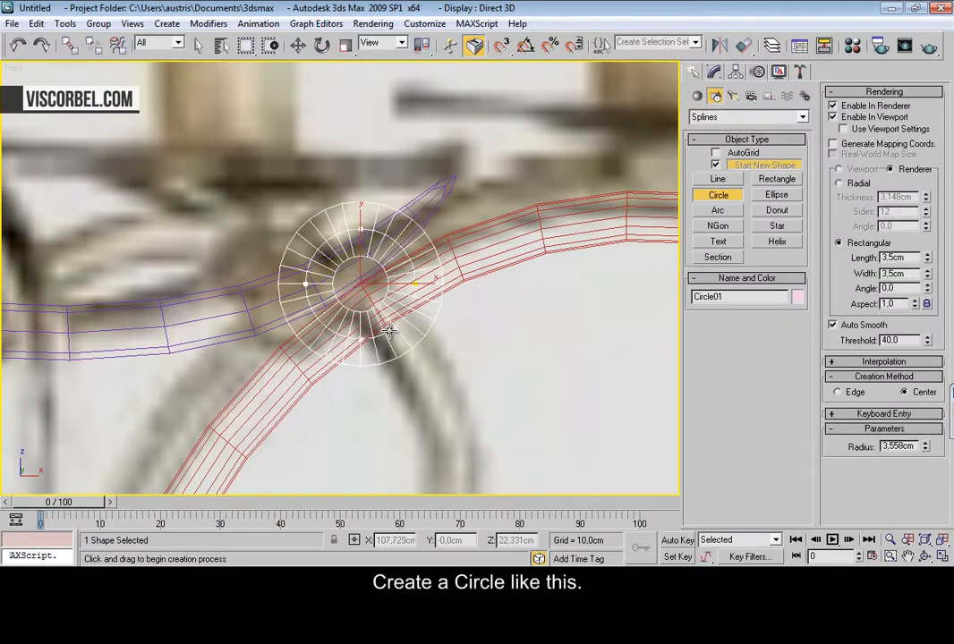
Turn the circle edge-on about its vertical axis, enable Angle Snap and rotate it 35 degrees so it wraps across the arm and rod
key("e")
left_click_drag(391, 283, 324, 286)
key("a")
left_click_drag(397, 249, 381, 229)
Set the circle's rectangular rendering profile to 1.05 cm width and 7.0 cm length
left_click(713, 72)
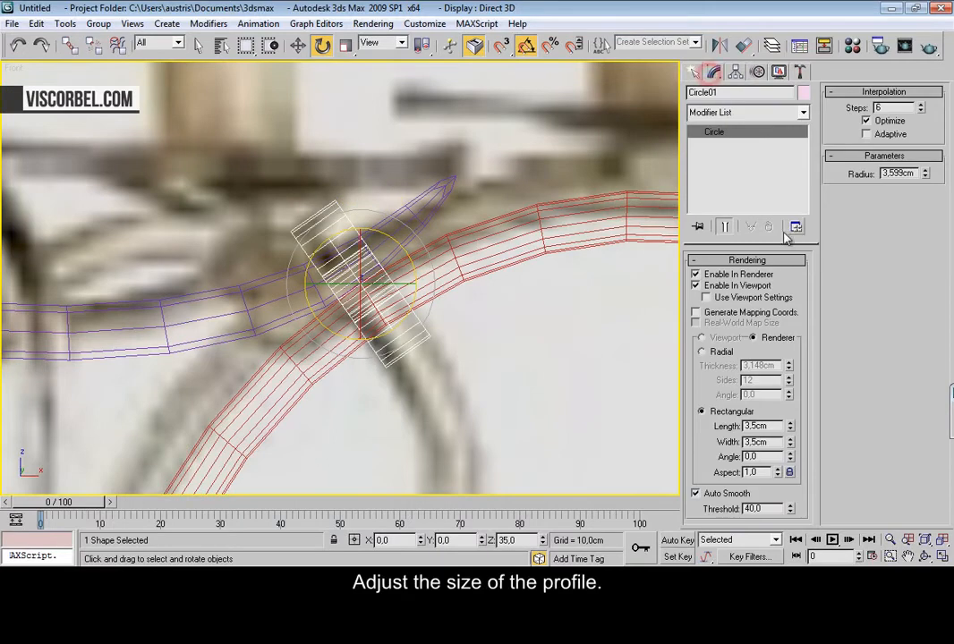
left_click_drag(790, 442, 787, 491)
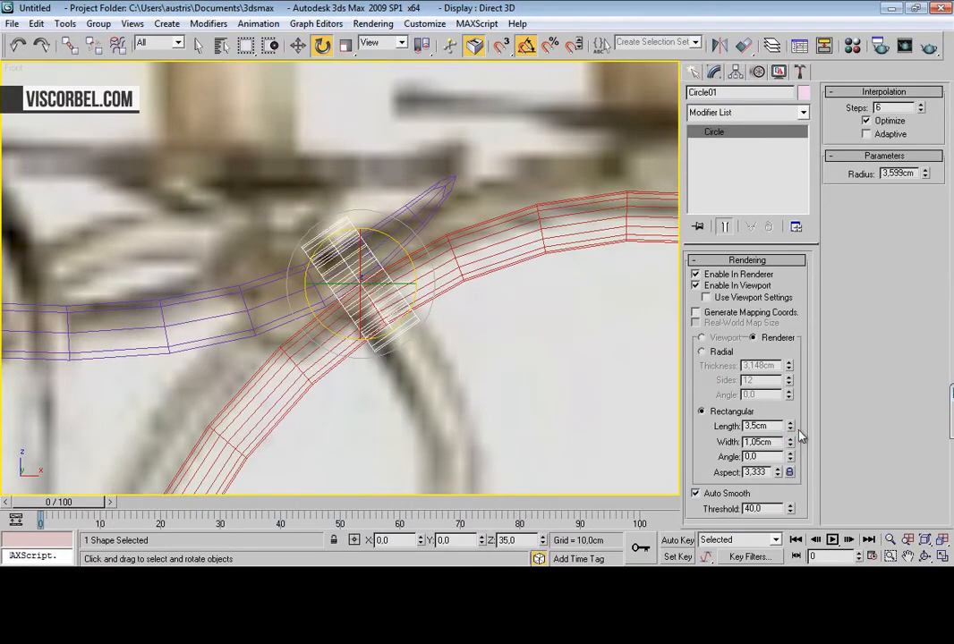
left_click_drag(789, 425, 785, 350)
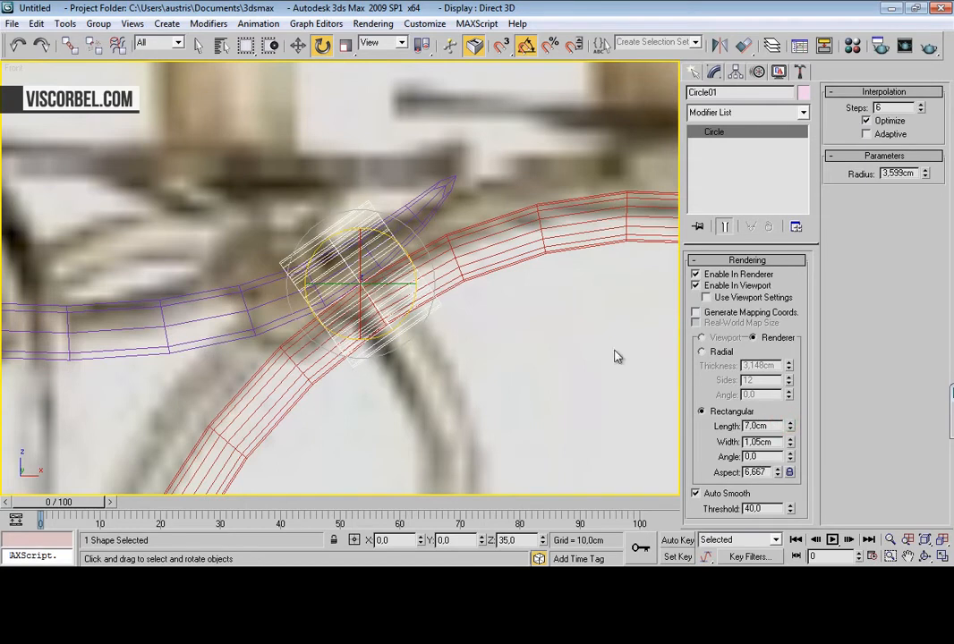
Move the ring slightly so it encloses both the curved arm and the rod, and check the fit from several sides in Perspective
key("w")
left_click_drag(381, 259, 384, 265)
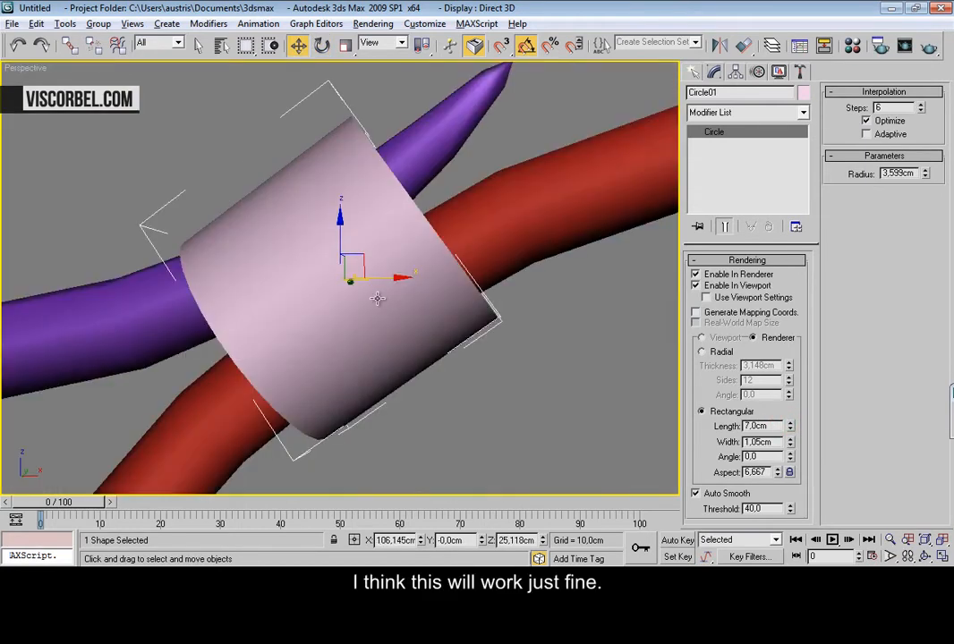
middle_click_drag(377, 298, 216, 286, "alt")
scroll(313, 339, "down", 5)
left_click_drag(331, 261, 312, 244)
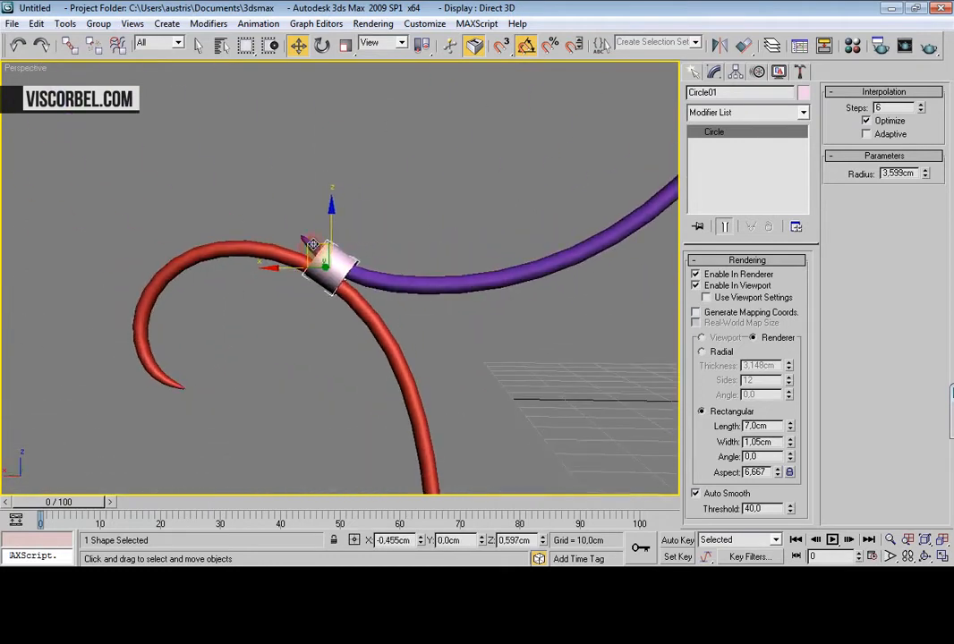
middle_click_drag(390, 283, 195, 277, "alt")
scroll(179, 277, "down", 6)
scroll(251, 321, "up", 8)
middle_click_drag(252, 321, 227, 319)
scroll(227, 319, "up", 5)
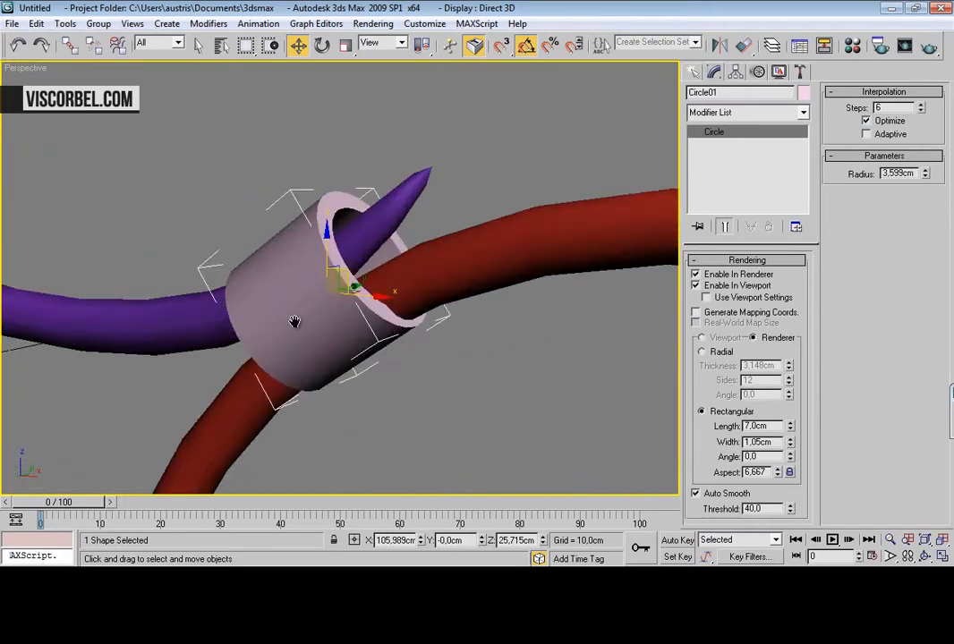
Convert the ring to Editable Poly and select its rim edges by expanding one end-face edge with Ring and Loop
right_click(495, 267)
mouse_move(420, 406)
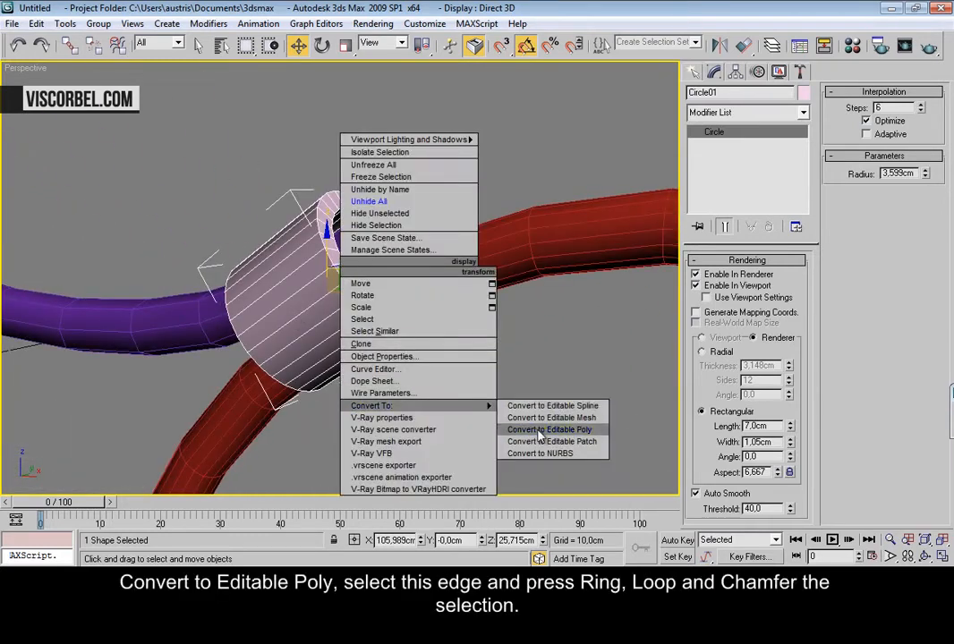
left_click(548, 429)
key("2")
left_click(337, 269)
middle_click_drag(378, 279, 465, 285, "alt")
left_click(714, 355)
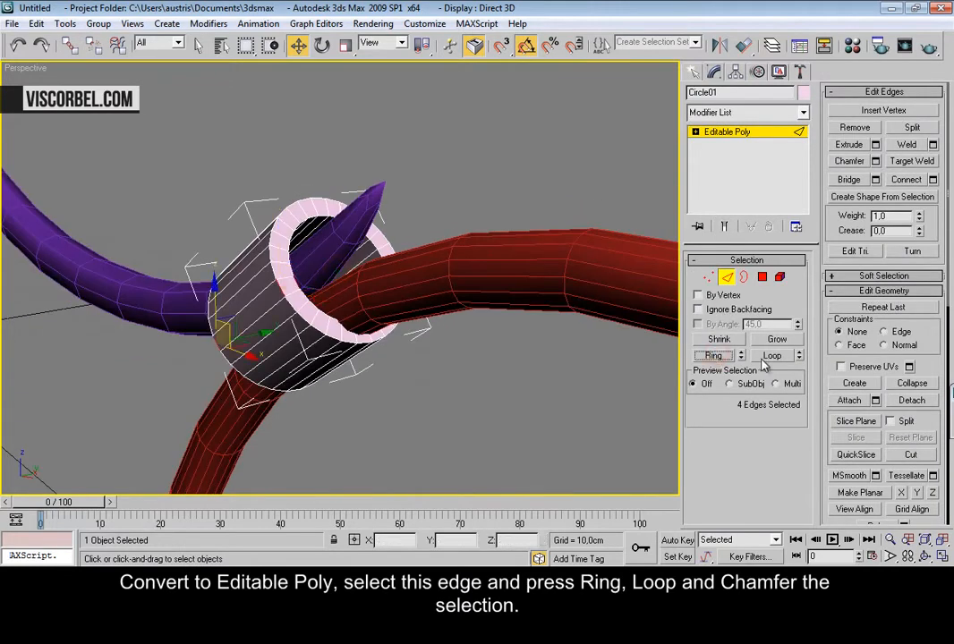
left_click(766, 356)
Chamfer the selected rim edges of the ring by a small amount
middle_click_drag(334, 372, 385, 331, "alt")
scroll(385, 313, "up", 2)
right_click(427, 311)
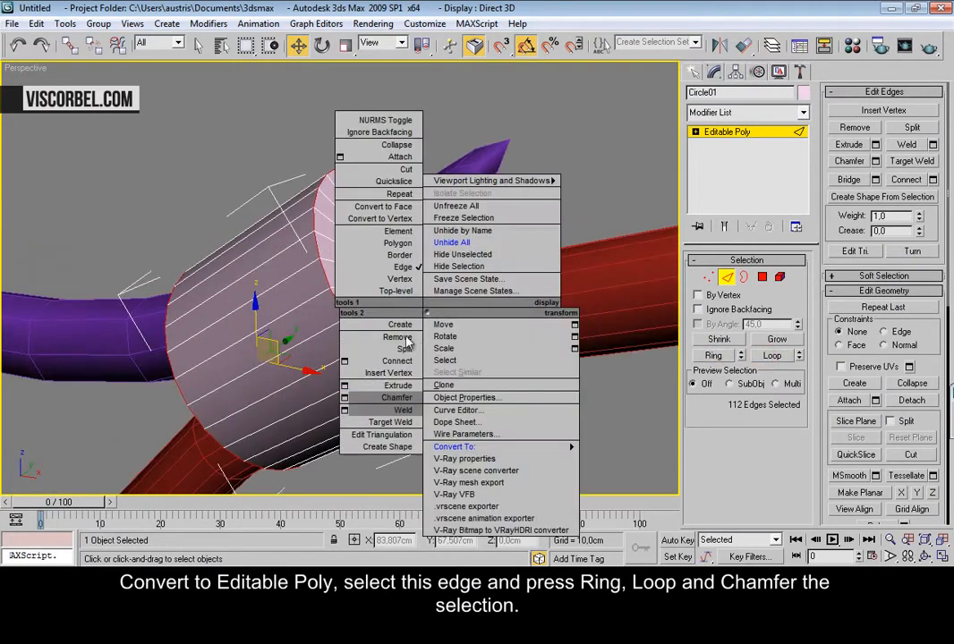
left_click(345, 398)
left_click_drag(440, 286, 437, 348)
left_click(470, 313)
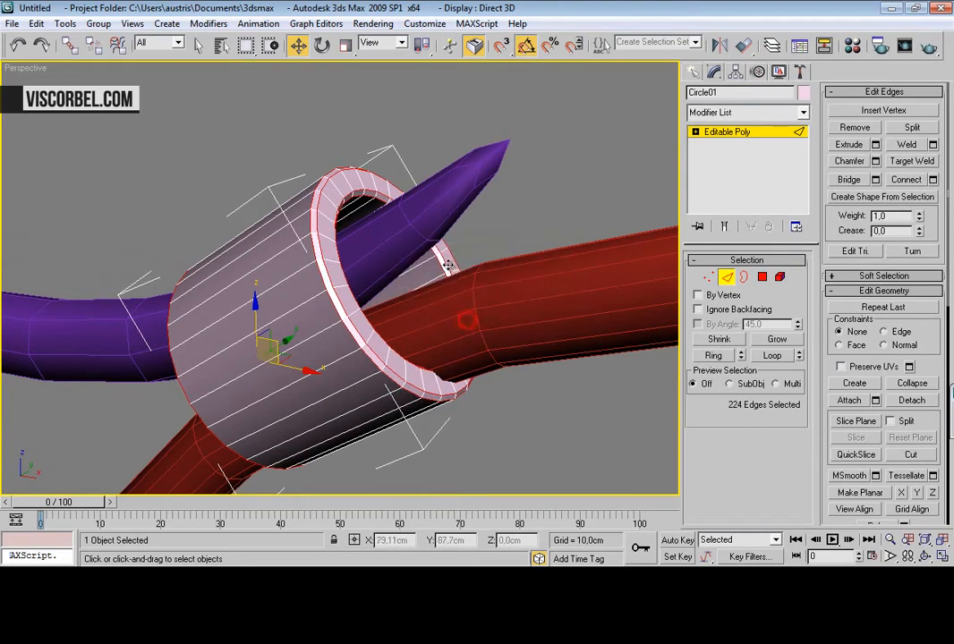
In the Front view, select the vertices at the ring's right end, move them slightly right and down and scale them a bit smaller
key("f")
scroll(443, 279, "up", 5)
middle_click_drag(440, 277, 420, 264)
key("1")
left_click_drag(450, 216, 511, 255)
left_click_drag(581, 388, 381, 186, "ctrl")
middle_click_drag(452, 222, 365, 211)
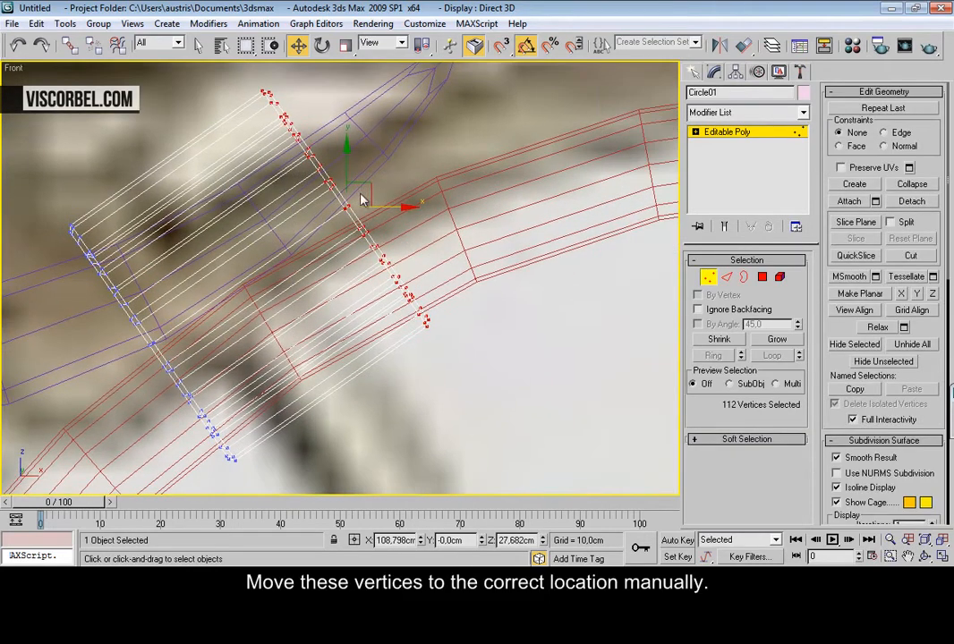
left_click_drag(358, 182, 399, 197)
key("r")
key("w")
Invert the selection to the vertices at the ring's left end and rotate them slightly
middle_click_drag(82, 259, 258, 215)
scroll(257, 215, "down", 2)
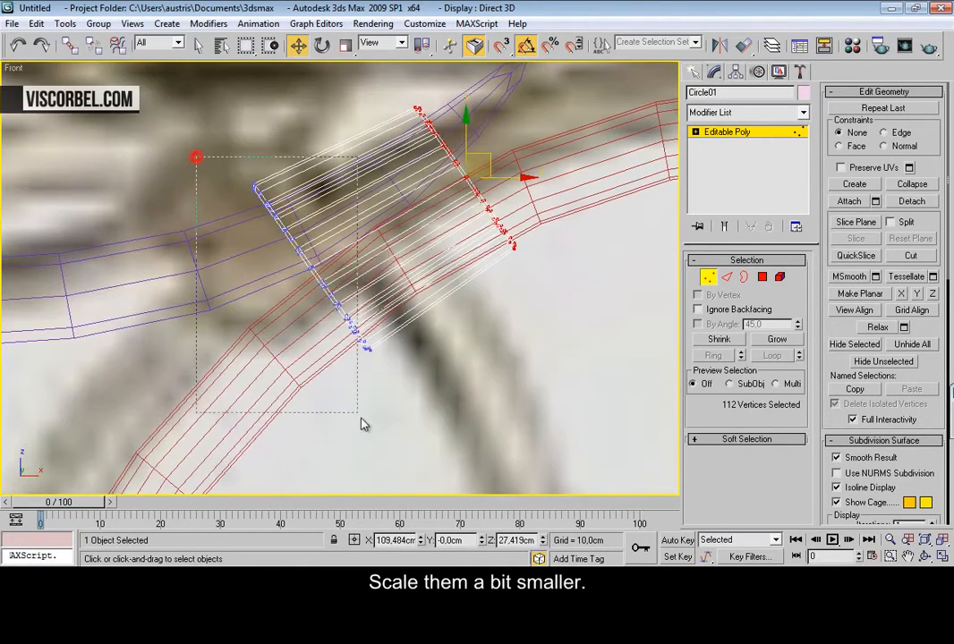
key("ctrl+i")
key("e")
left_click_drag(332, 218, 329, 252)
key("w")
Deselect the ring, turn off edged faces and examine the finished joint in the Perspective view
key("p")
left_click(376, 336)
key("F4")
middle_click_drag(376, 336, 364, 287, "alt")
scroll(401, 262, "down", 2)
scroll(403, 272, "down", 5)
Create a sphere in the Front view on top of the curved arm, centred beneath the candle
key("f")
scroll(514, 209, "down", 4)
scroll(464, 228, "down", 1)
middle_click_drag(450, 231, 436, 256)
scroll(362, 243, "up", 3)
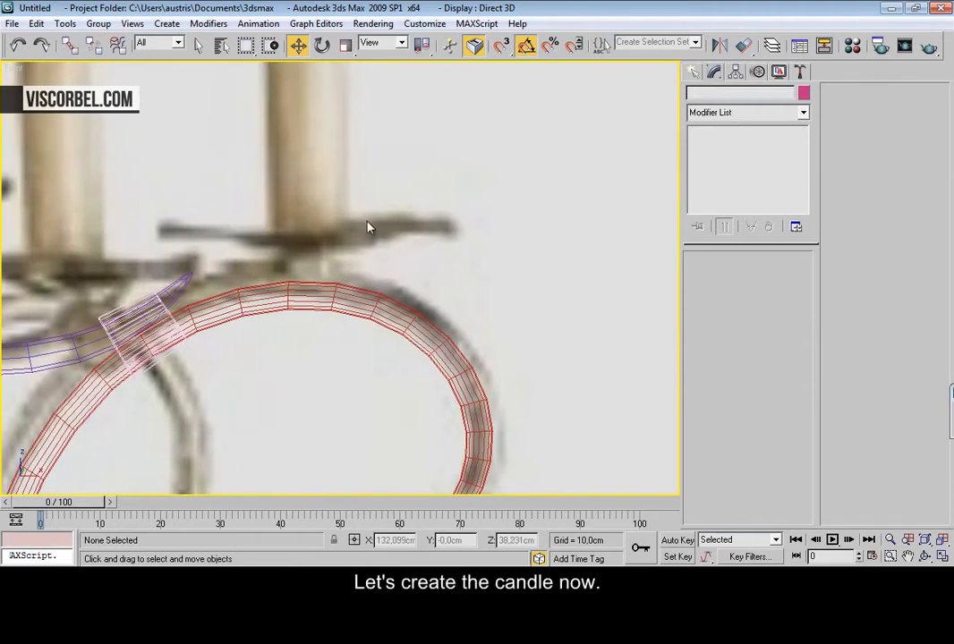
scroll(385, 288, "down", 3)
scroll(391, 288, "up", 5)
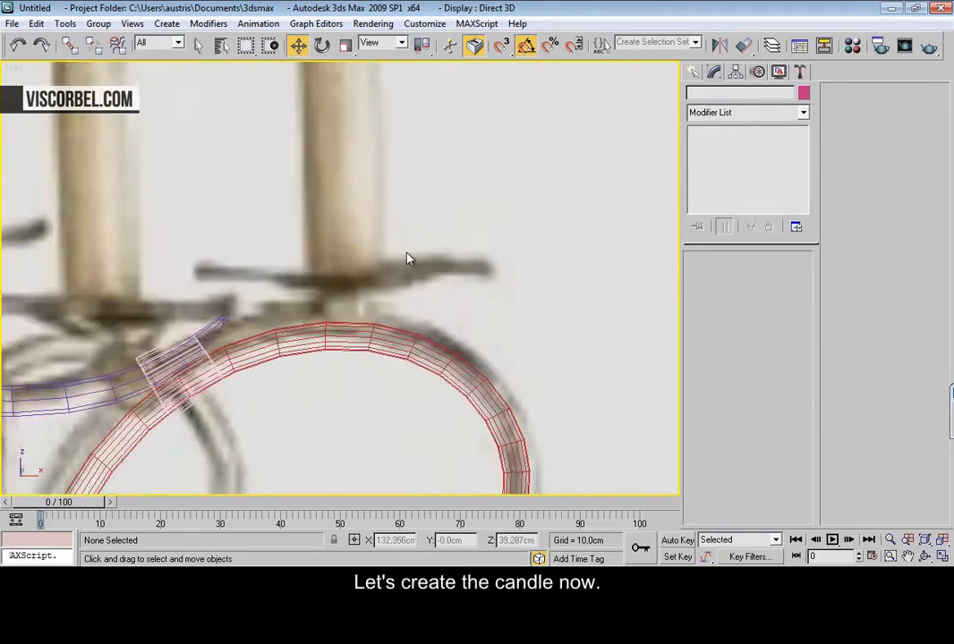
right_click(399, 255)
left_click(421, 243)
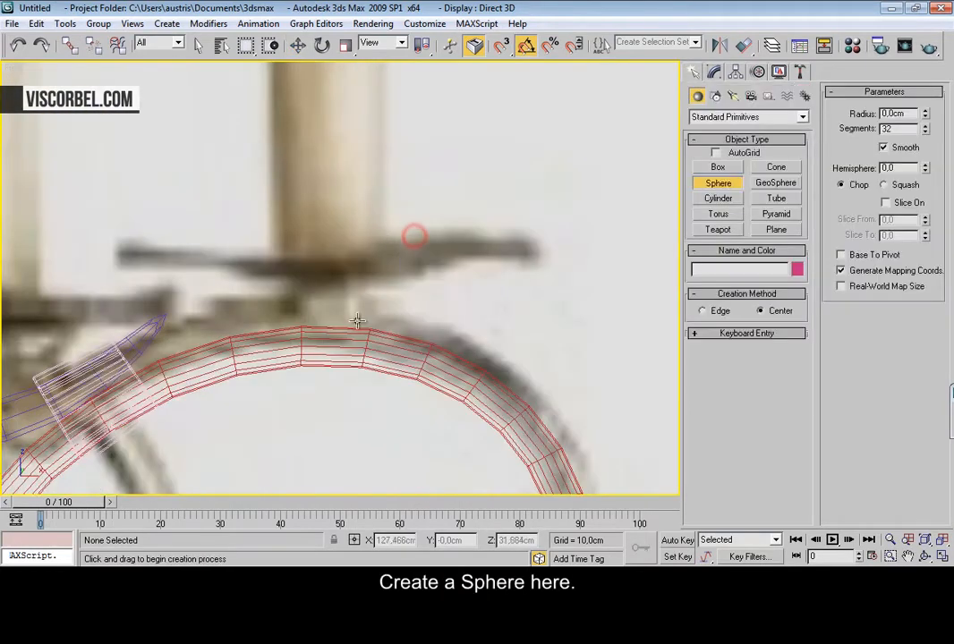
left_click_drag(331, 312, 327, 268)
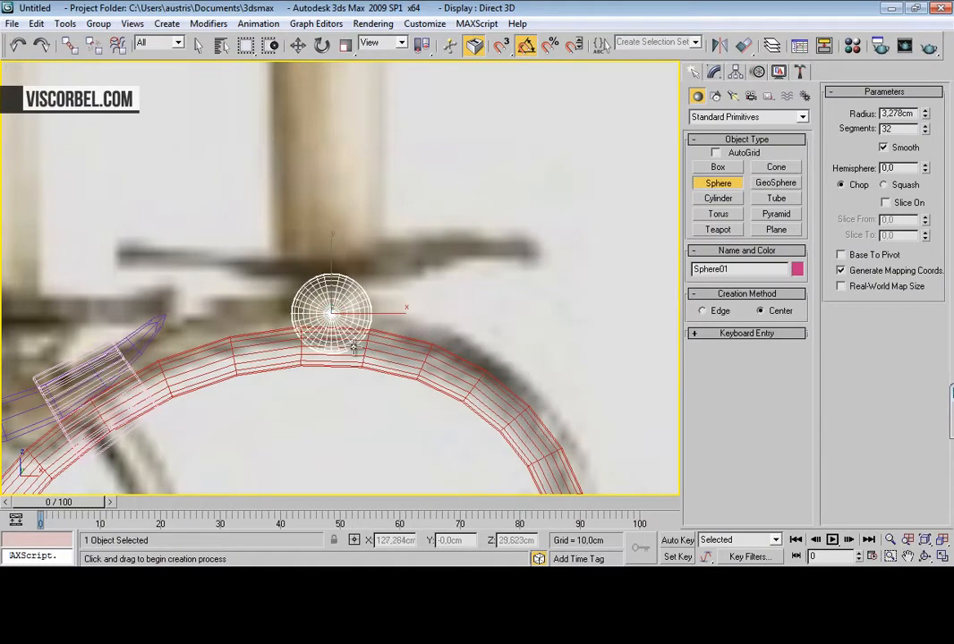
Rotate the sphere 90 degrees about X, flatten it along the view's Y axis to about 76% and deselect it
key("e")
left_click_drag(327, 329, 336, 353)
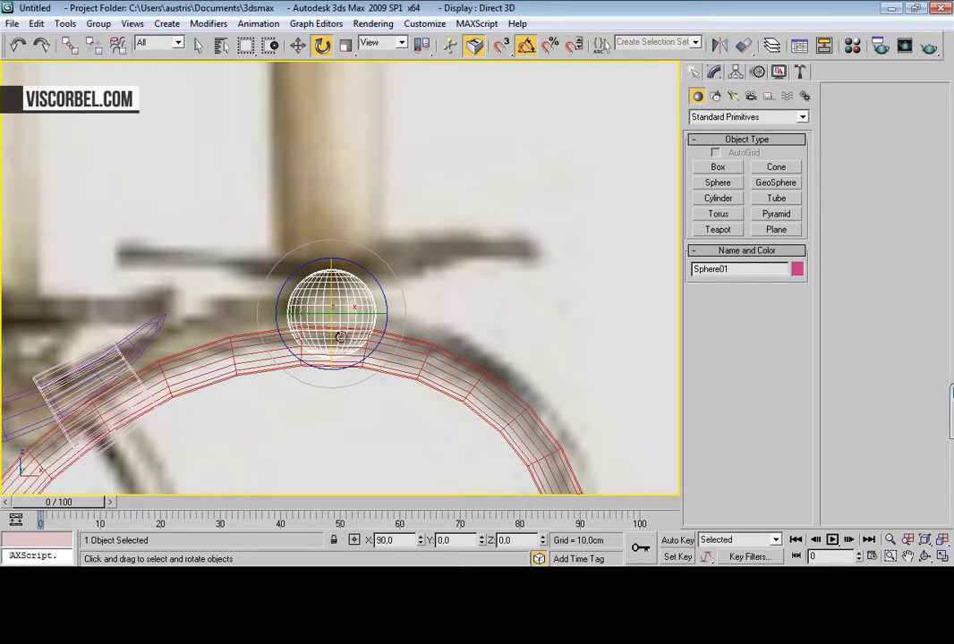
key("r")
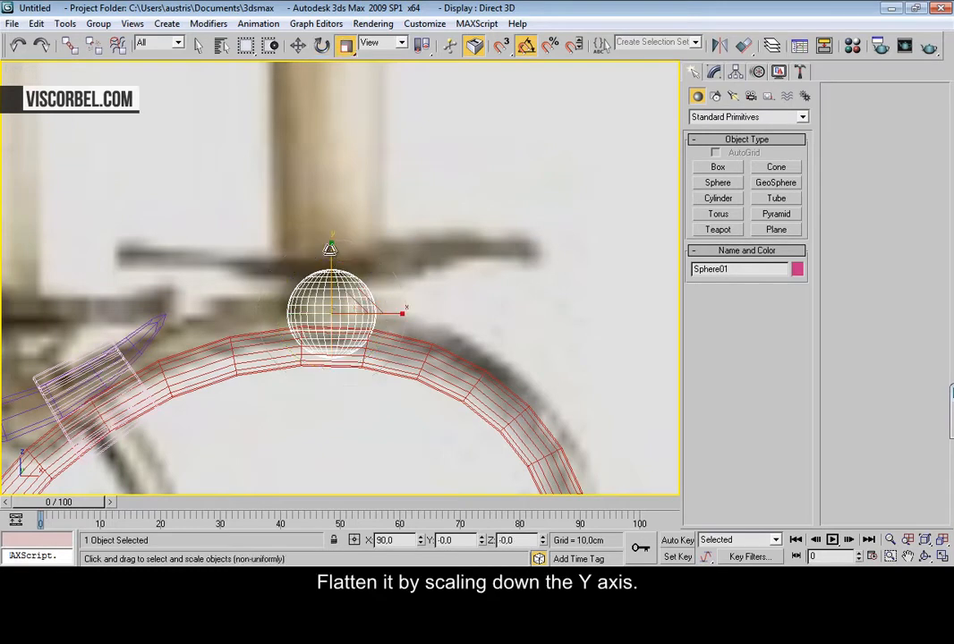
left_click_drag(330, 248, 331, 264)
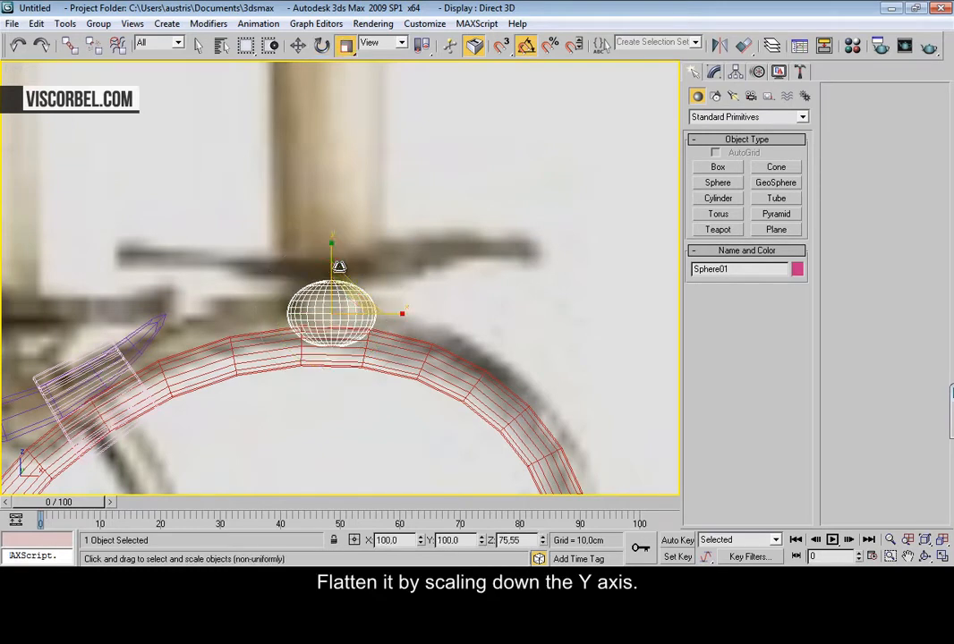
key("w")
left_click(466, 266)
Draw an open half-profile of the candle dish with the Line tool, from the sphere out to the dish edge and back to the candle centre
right_click(468, 269)
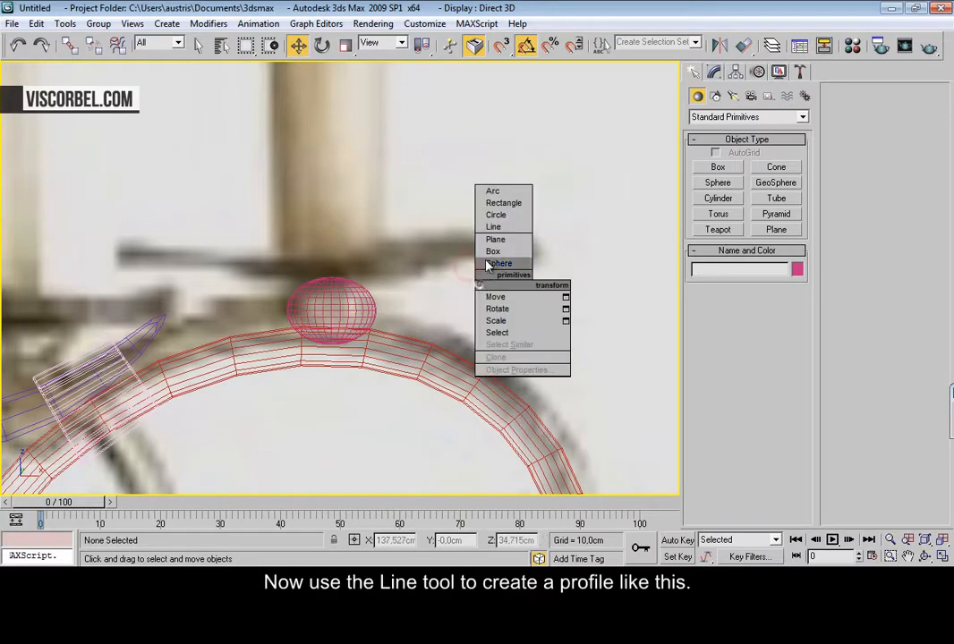
left_click(497, 231)
left_click(352, 289)
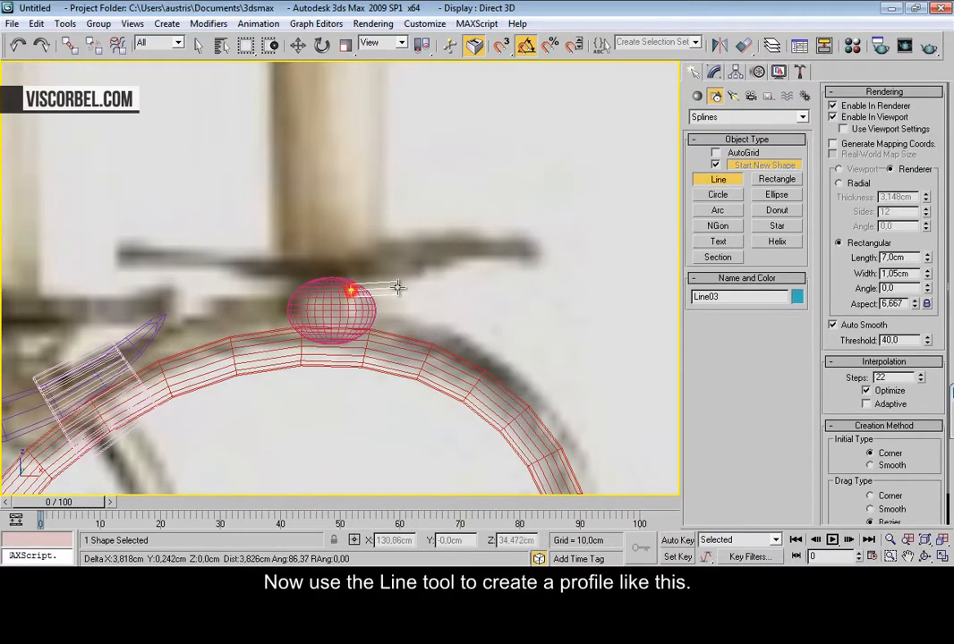
left_click(410, 283)
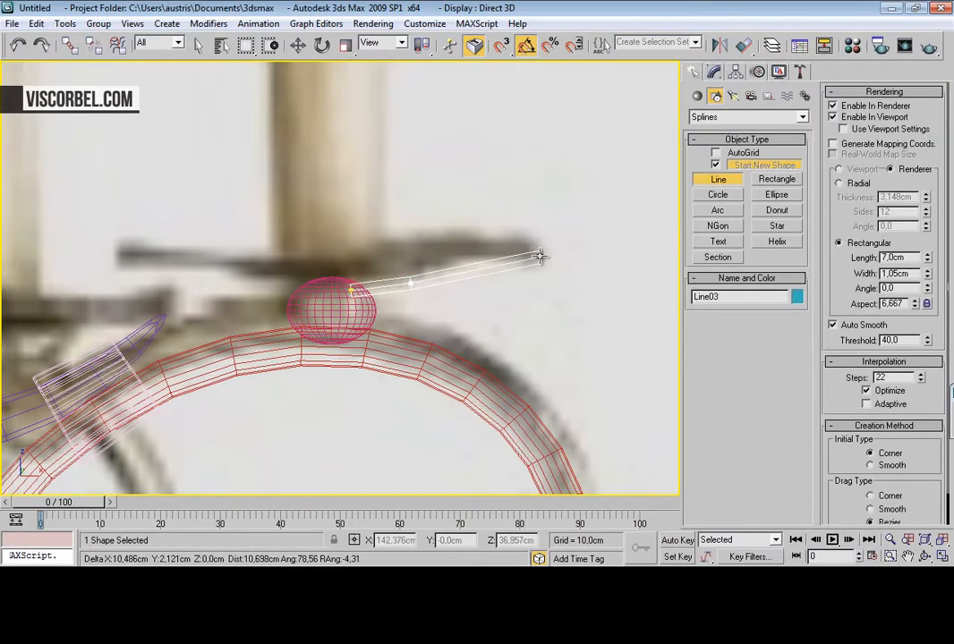
left_click(540, 256)
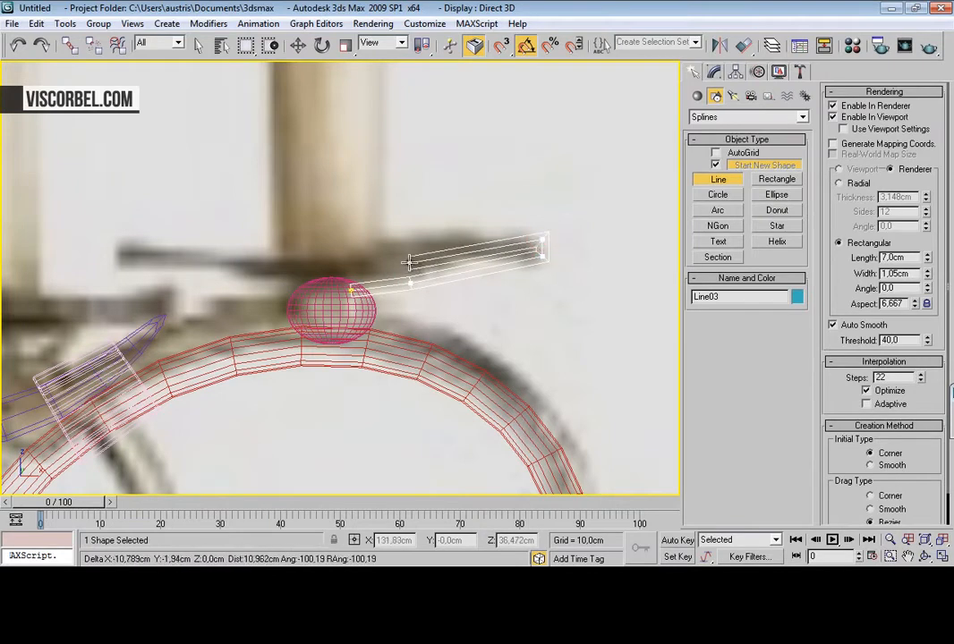
left_click(407, 263)
left_click(330, 274, "shift")
right_click(331, 274)
Turn off the dish profile line's rendered thickness in the viewport and finish the Line tool
middle_click_drag(427, 317, 362, 321)
scroll(375, 320, "up", 2)
left_click(864, 117)
right_click(577, 227)
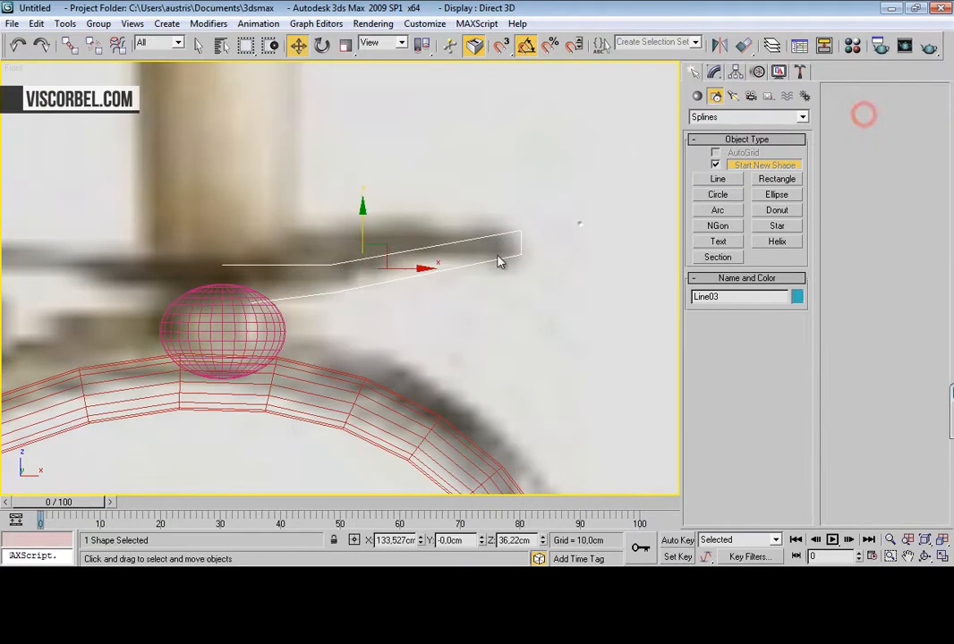
Convert the profile's two middle vertices to Bezier and adjust their handles to curve the dish gently upward
key("1")
left_click_drag(305, 235, 406, 303)
right_click(403, 255)
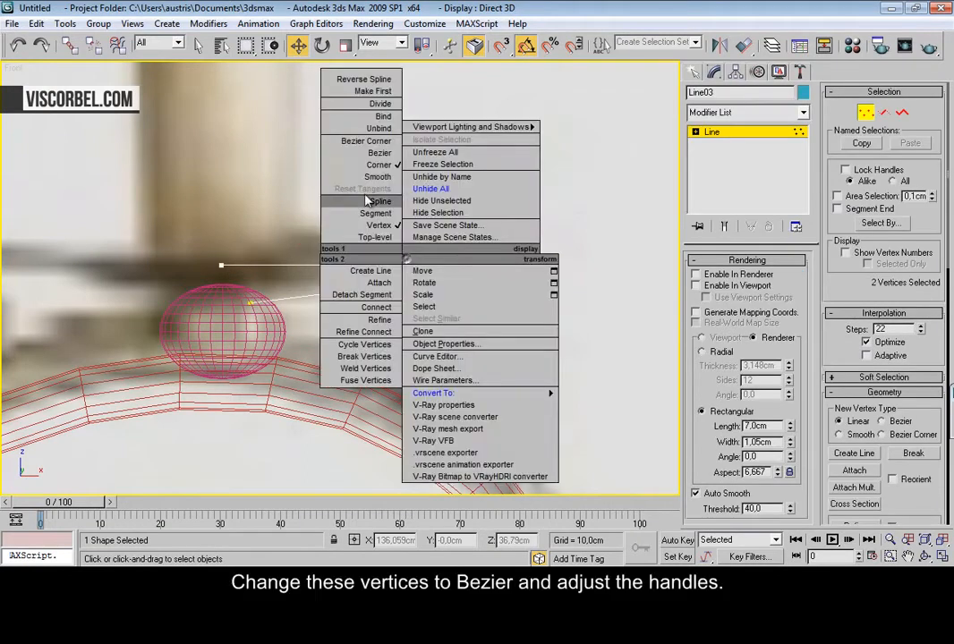
left_click(376, 142)
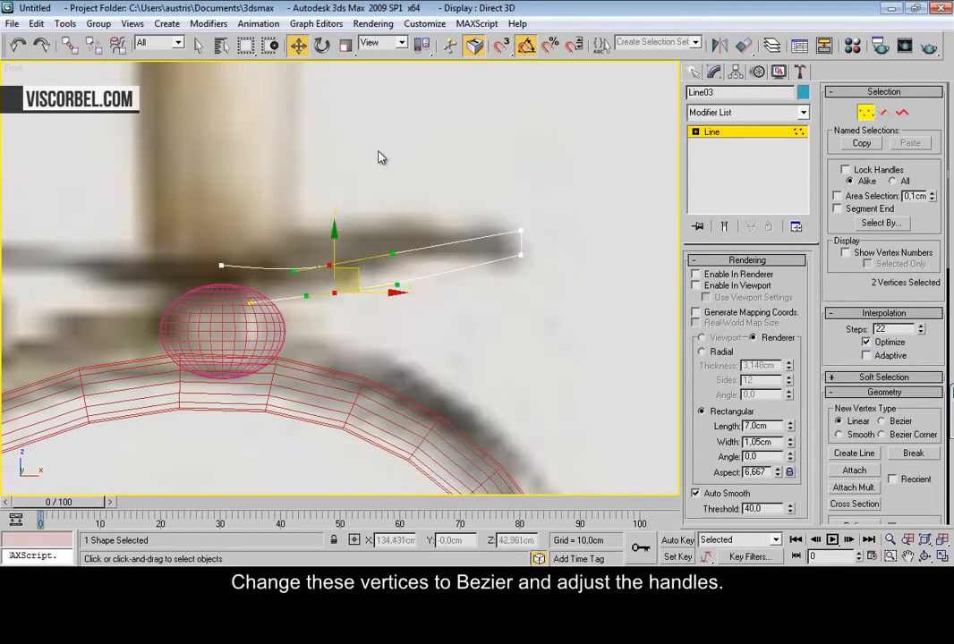
left_click_drag(391, 255, 394, 260)
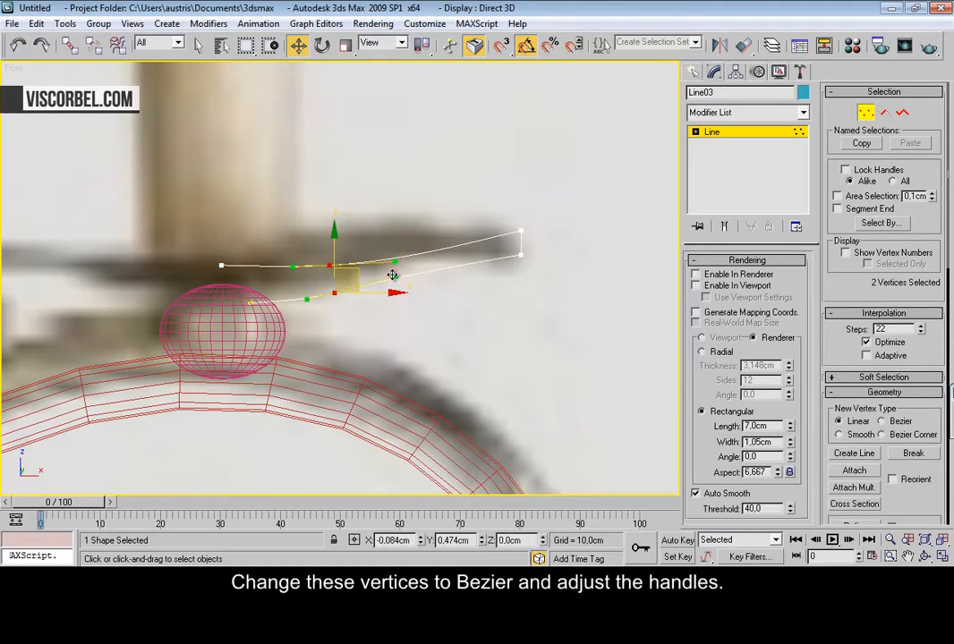
Raise the lower outer vertex, convert both outer vertices to Bezier Corner and adjust their handles to flatten the dish rim
left_click(519, 254)
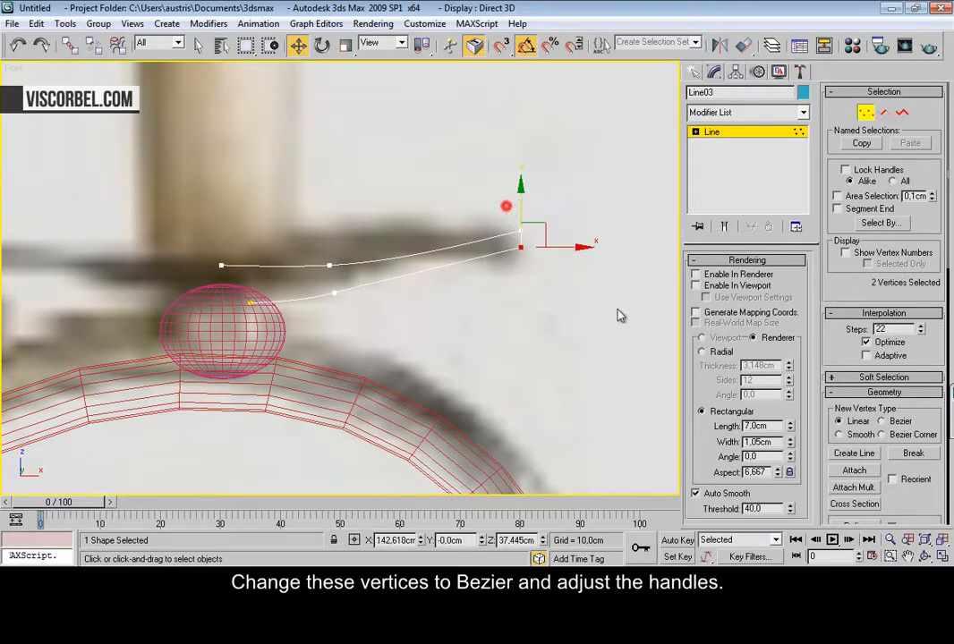
right_click(516, 239)
left_click(456, 112)
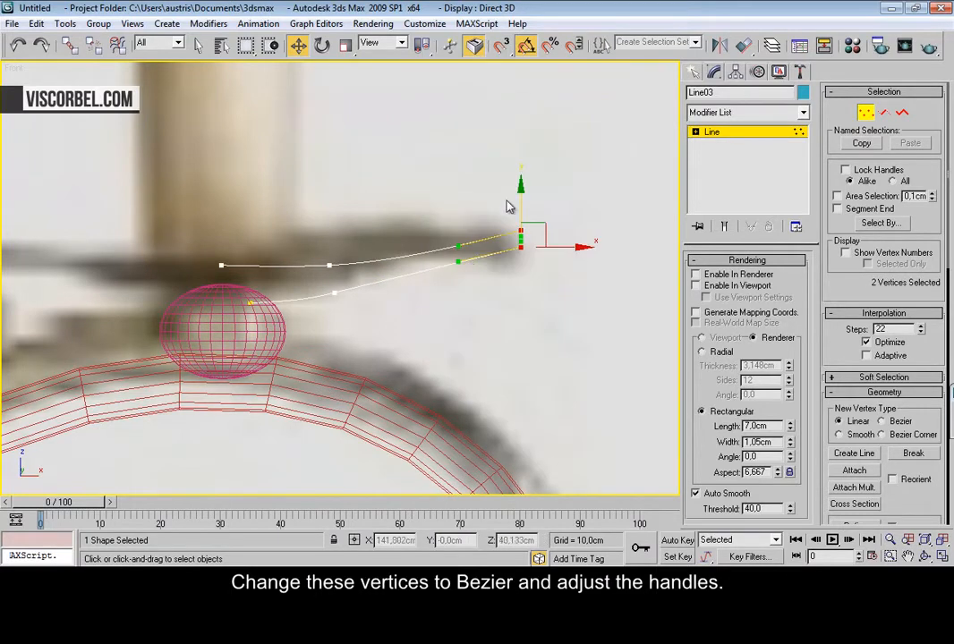
left_click(545, 212)
left_click_drag(460, 245, 453, 248)
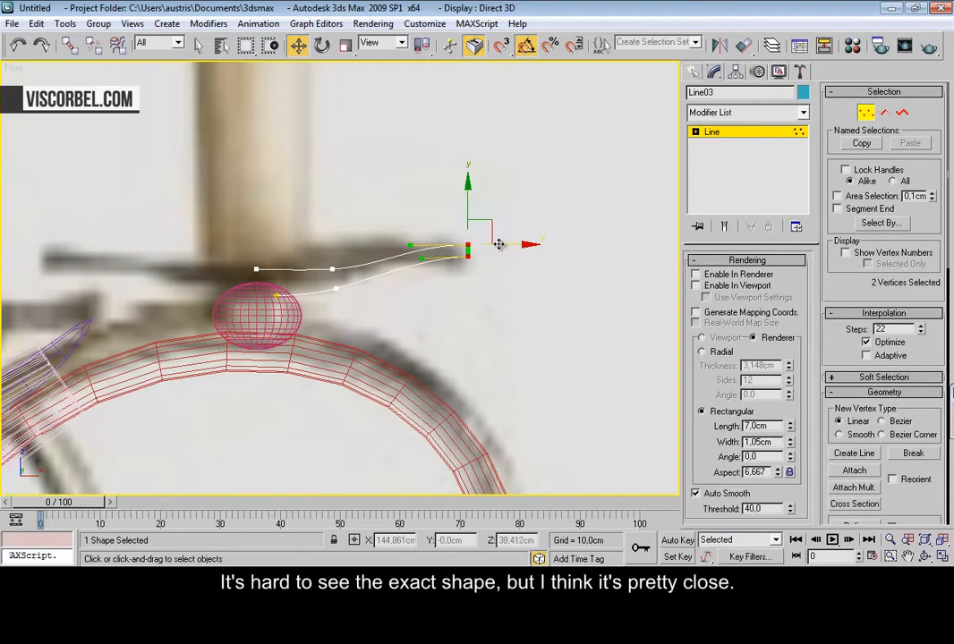
Round the two corners at the outer tip of the dish profile with Fillet until the arcs meet
scroll(451, 257, "up", 3)
middle_click_drag(452, 256, 400, 286)
scroll(413, 262, "up", 1)
scroll(442, 246, "up", 2)
scroll(448, 313, "down", 2)
scroll(438, 296, "down", 3)
scroll(340, 278, "up", 5)
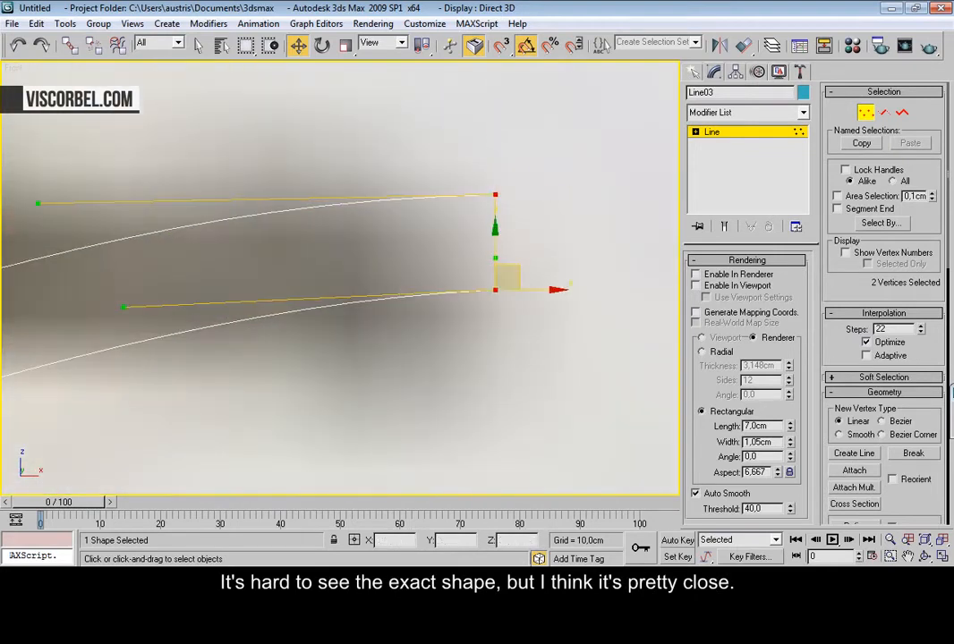
left_click_drag(837, 354, 838, 258)
scroll(832, 367, "down", 5)
left_click(854, 385)
left_click_drag(497, 194, 474, 54)
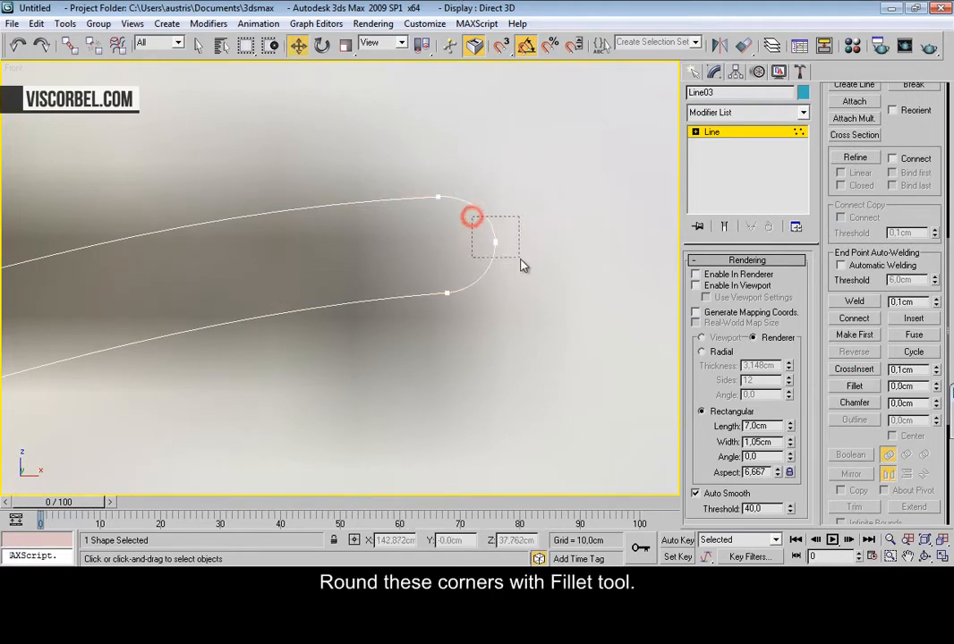
Weld the overlapping tip vertices with a 62.1 cm threshold and set the welded vertex to Bezier
left_click_drag(519, 258, 528, 260)
scroll(474, 259, "up", 6)
middle_click_drag(474, 258, 338, 296)
scroll(498, 216, "up", 4)
middle_click_drag(498, 216, 420, 299)
scroll(302, 349, "down", 6)
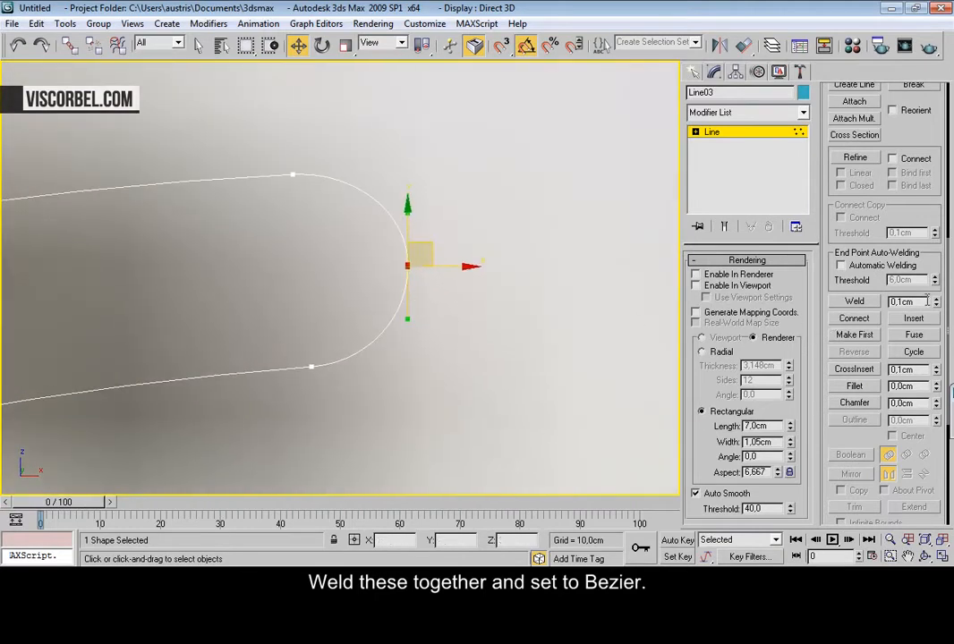
left_click(852, 301)
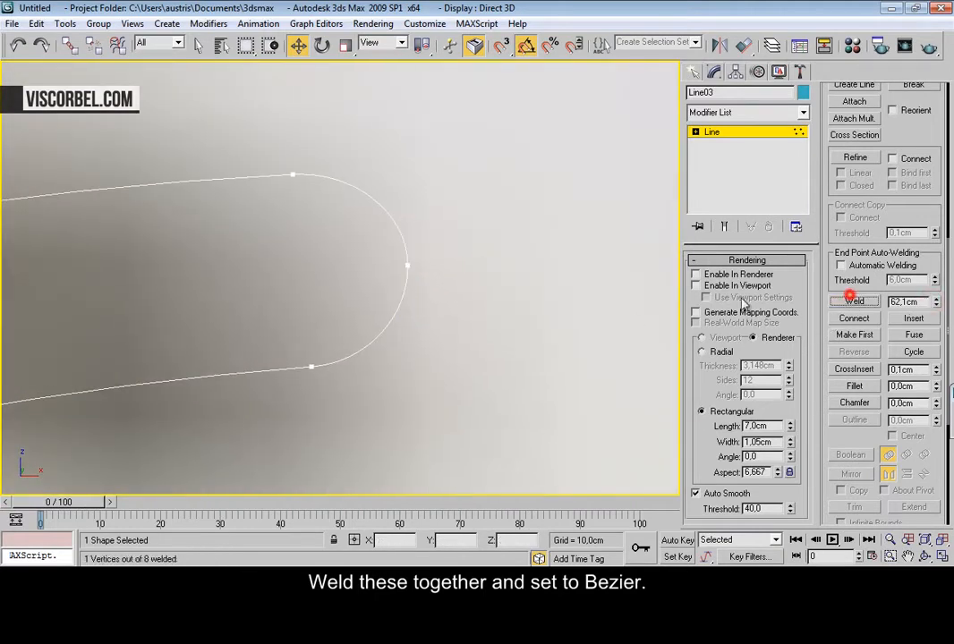
right_click(429, 268)
left_click(394, 266)
scroll(343, 200, "down", 4)
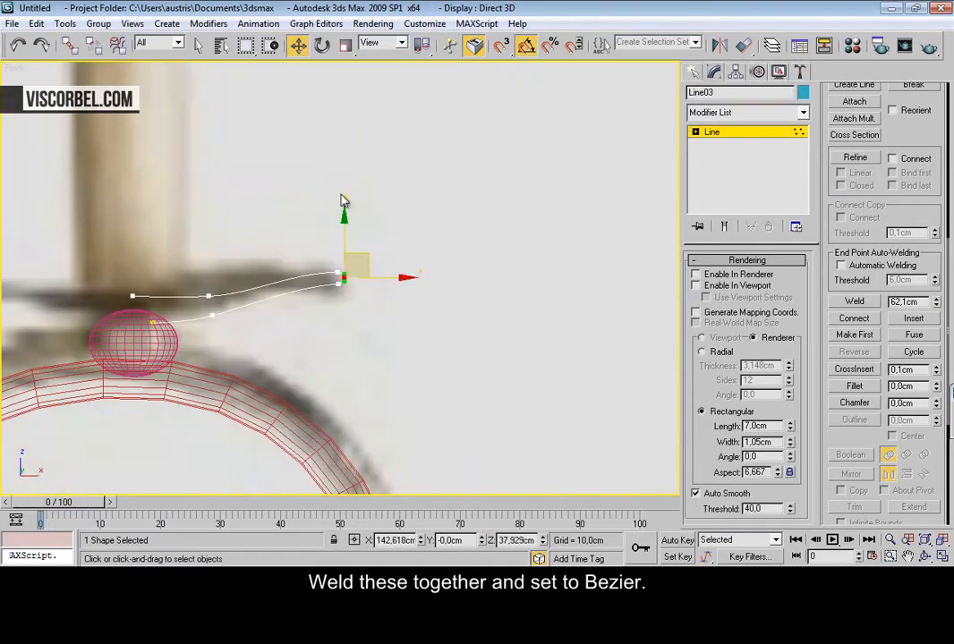
Add a Lathe modifier to the dish profile and move its axis to the center of the sphere
key("1")
middle_click_drag(199, 253, 415, 209)
scroll(416, 209, "up", 4)
scroll(415, 209, "down", 2)
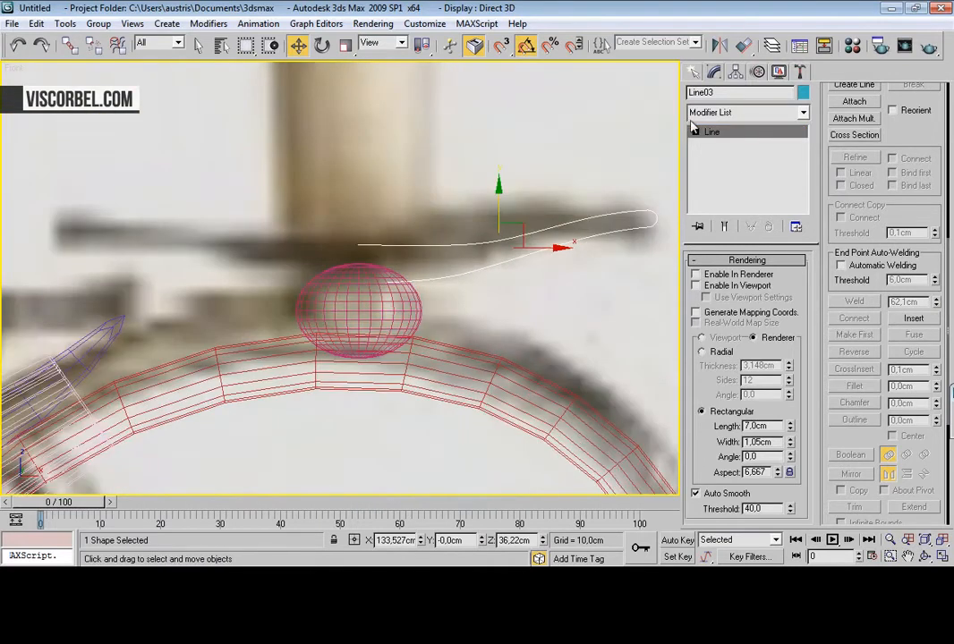
left_click(738, 111)
key("l")
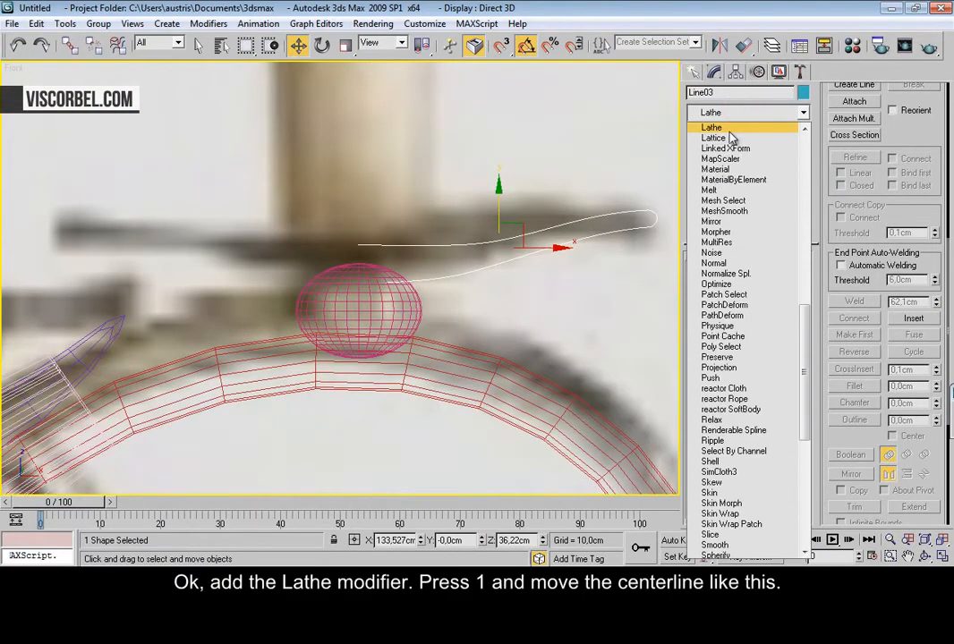
left_click(732, 136)
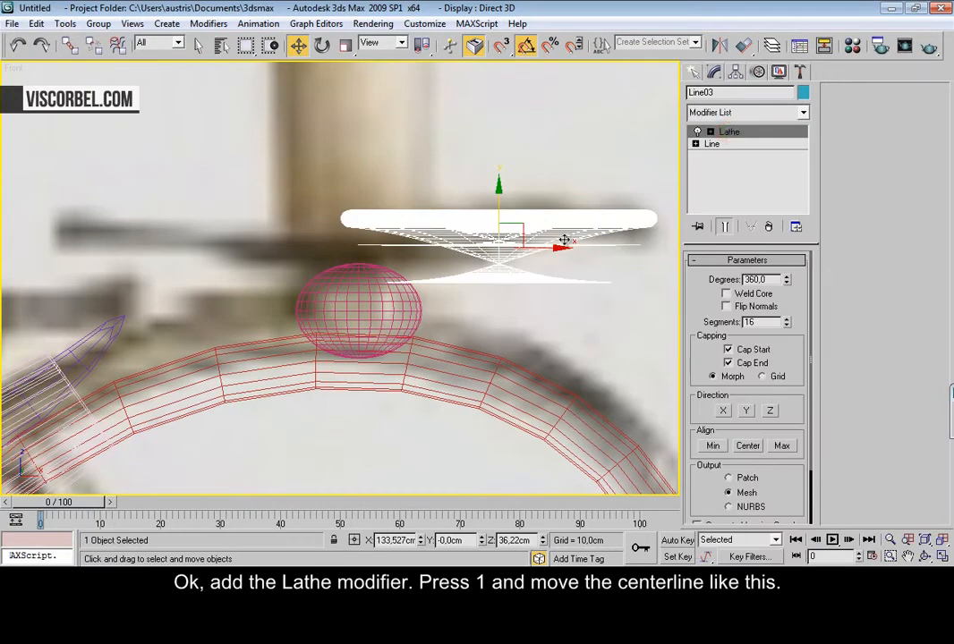
key("1")
left_click_drag(554, 248, 414, 238)
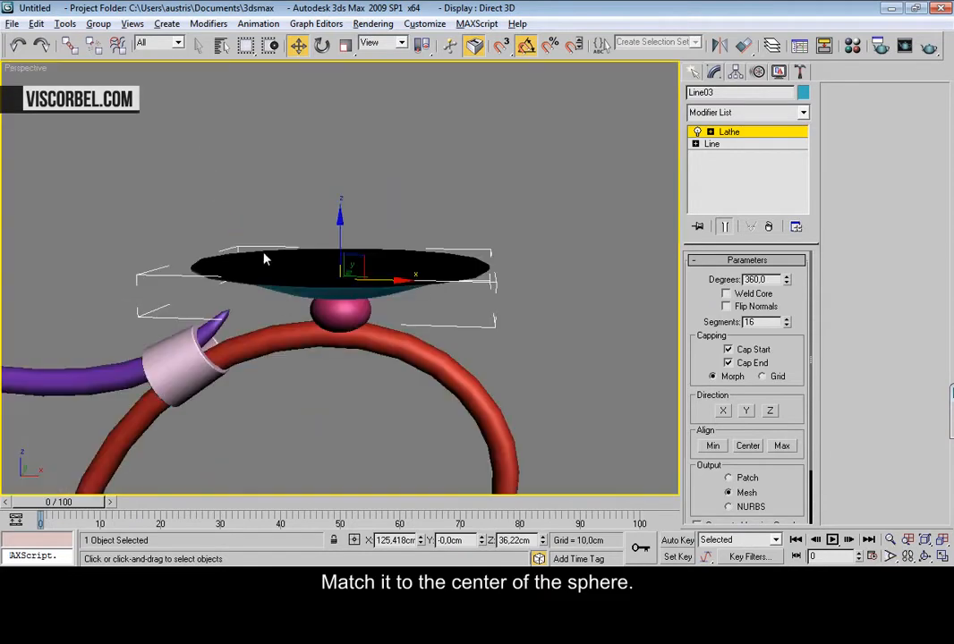
Correct the lathed dish's surface with the Flip Normals and Weld Core options
scroll(266, 260, "up", 5)
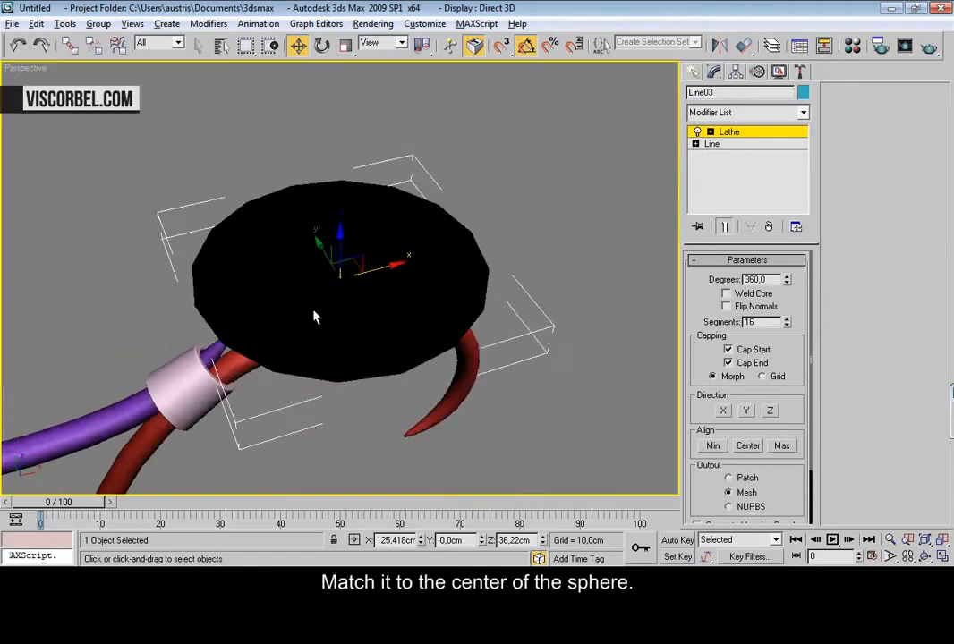
scroll(315, 330, "down", 5)
middle_click_drag(315, 242, 322, 219, "alt")
left_click(725, 306)
middle_click_drag(402, 246, 417, 267, "alt")
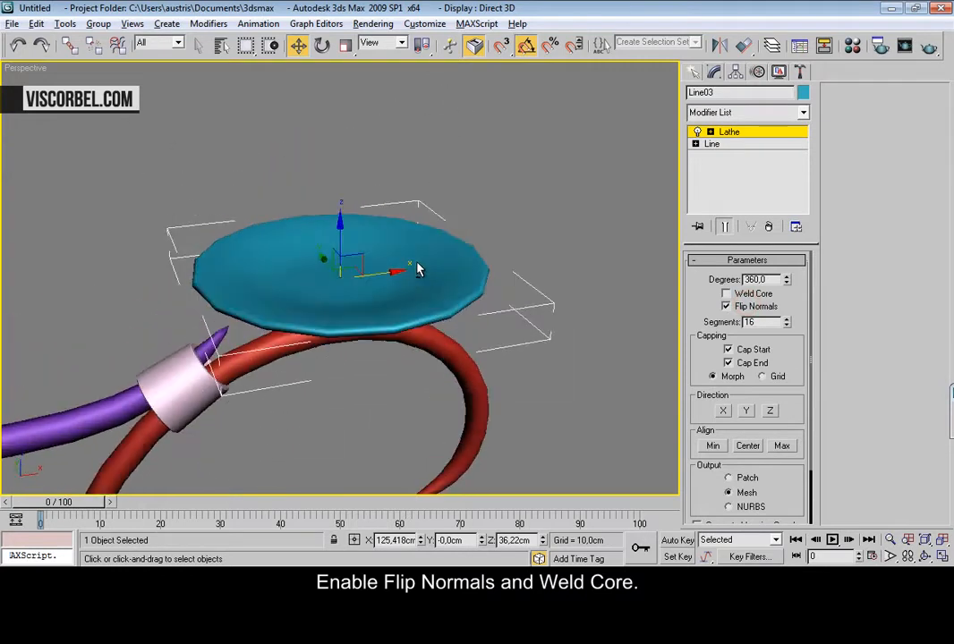
scroll(417, 267, "up", 5)
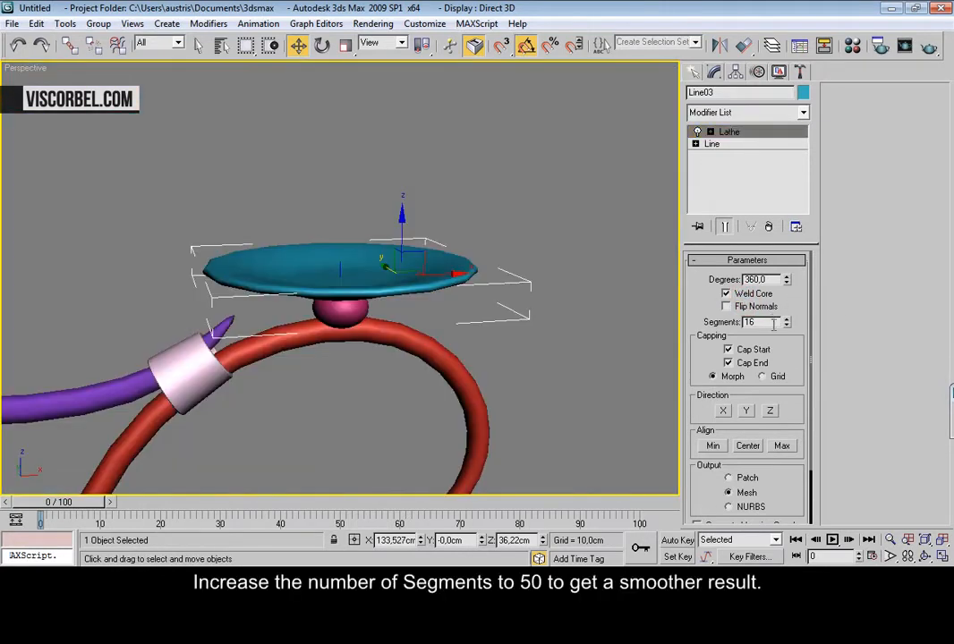
Set the dish's Lathe segments to 50 and deselect the dish
type("50")
key("Return")
middle_click_drag(268, 286, 318, 278, "alt")
left_click(359, 116)
scroll(428, 215, "down", 8)
middle_click_drag(432, 240, 400, 261, "alt")
Draw a vertical line in the Front view from the top of the reference candle down into the dish
key("f")
scroll(453, 261, "down", 5)
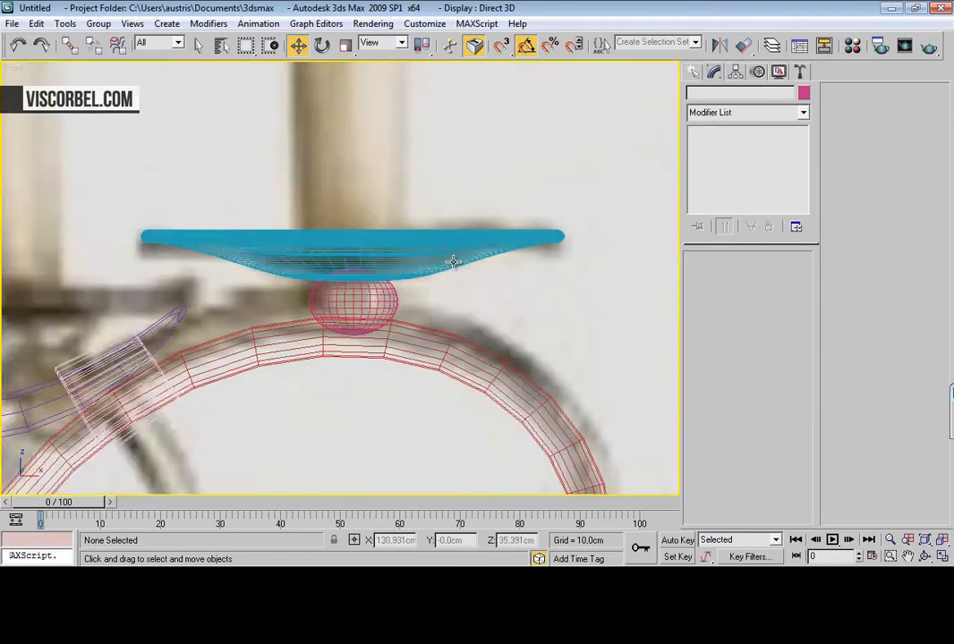
scroll(420, 223, "up", 5)
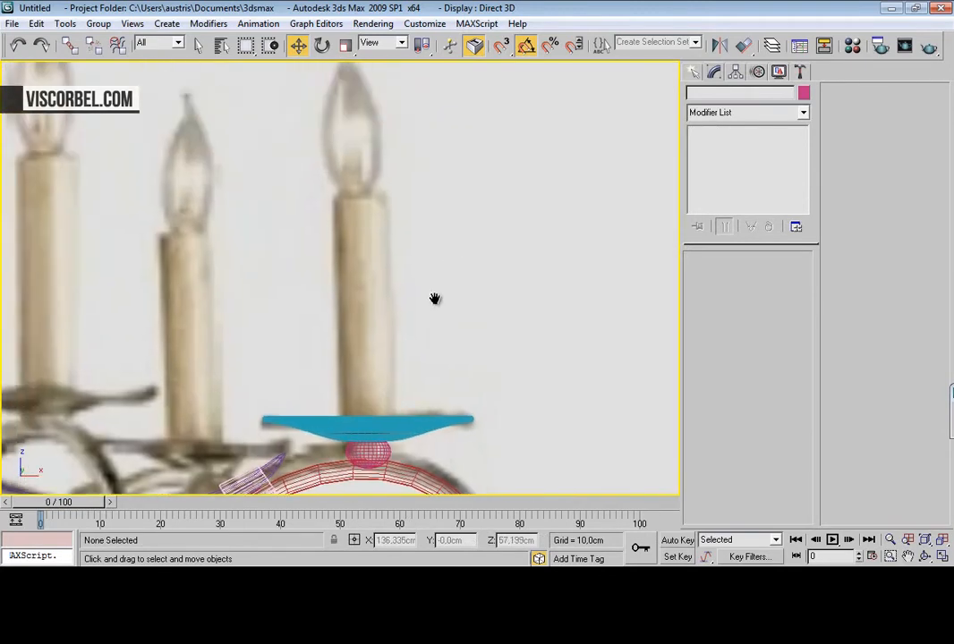
right_click(430, 238)
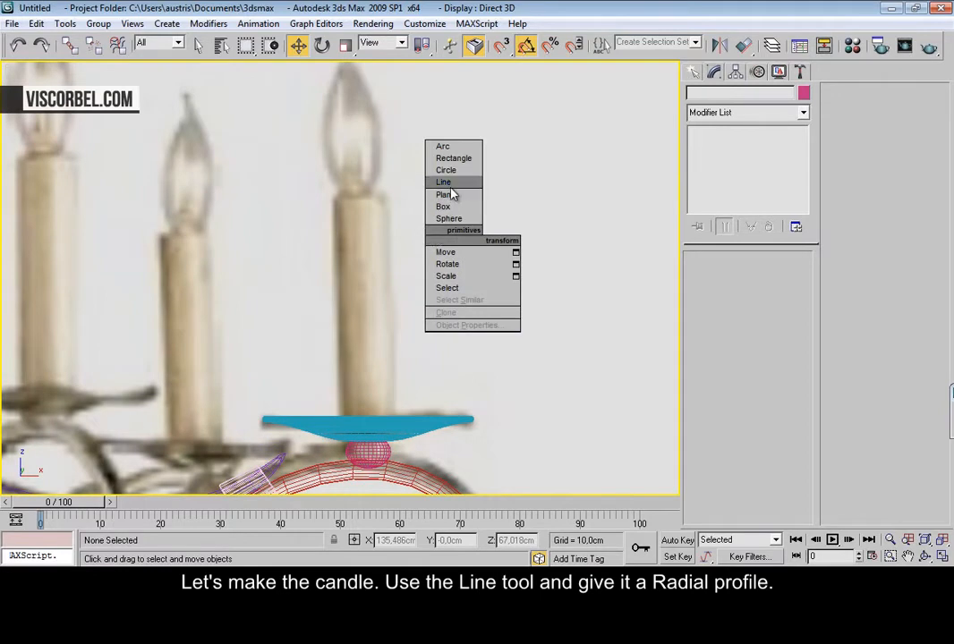
left_click(444, 183)
left_click(359, 197)
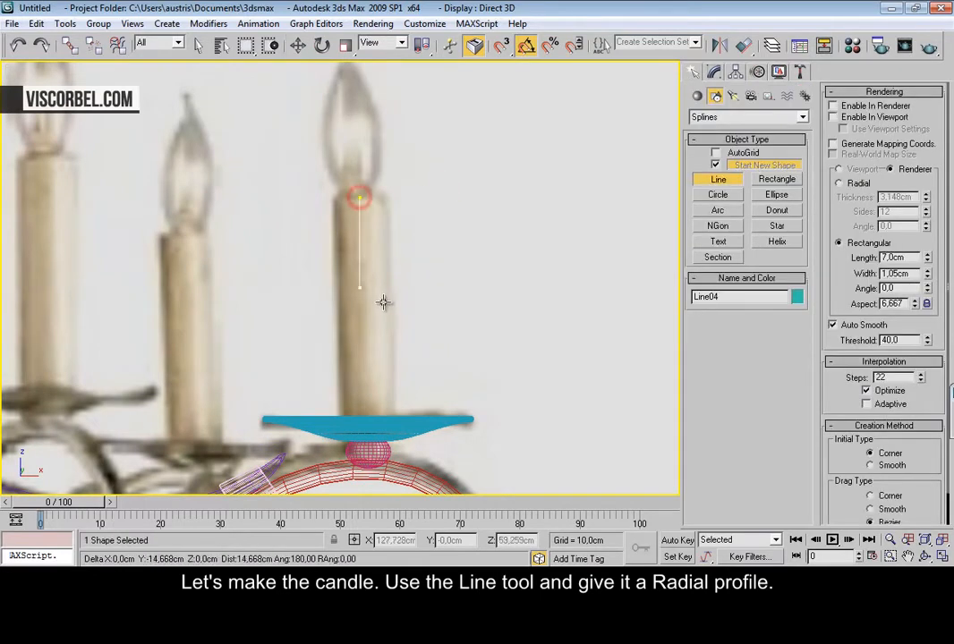
right_click(467, 340, "shift")
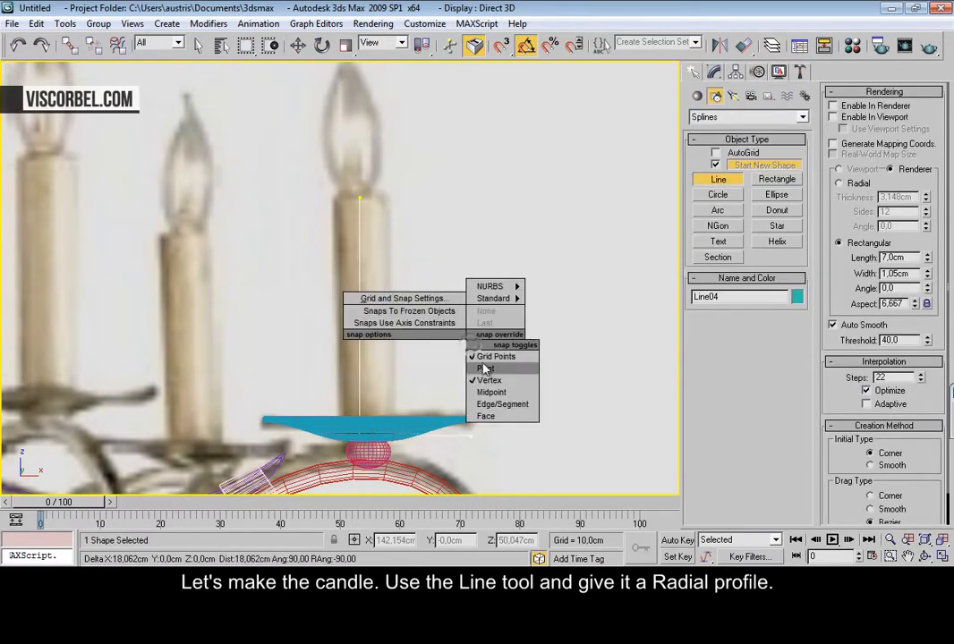
right_click(462, 261)
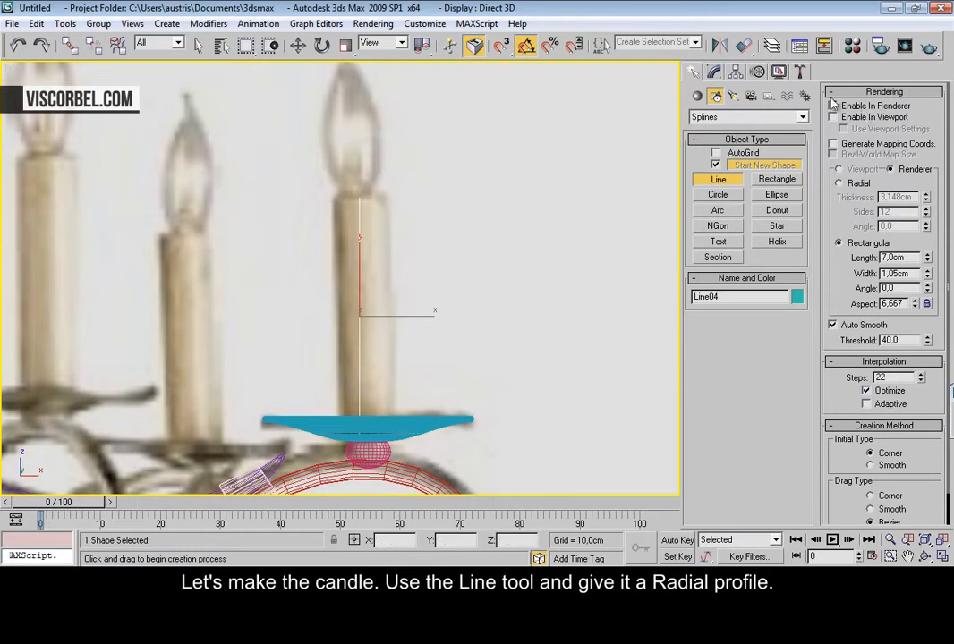
Make the candle line renderable and visible in the viewport, with a radial profile about 9.25 cm thick
left_click(713, 71)
left_click(705, 286)
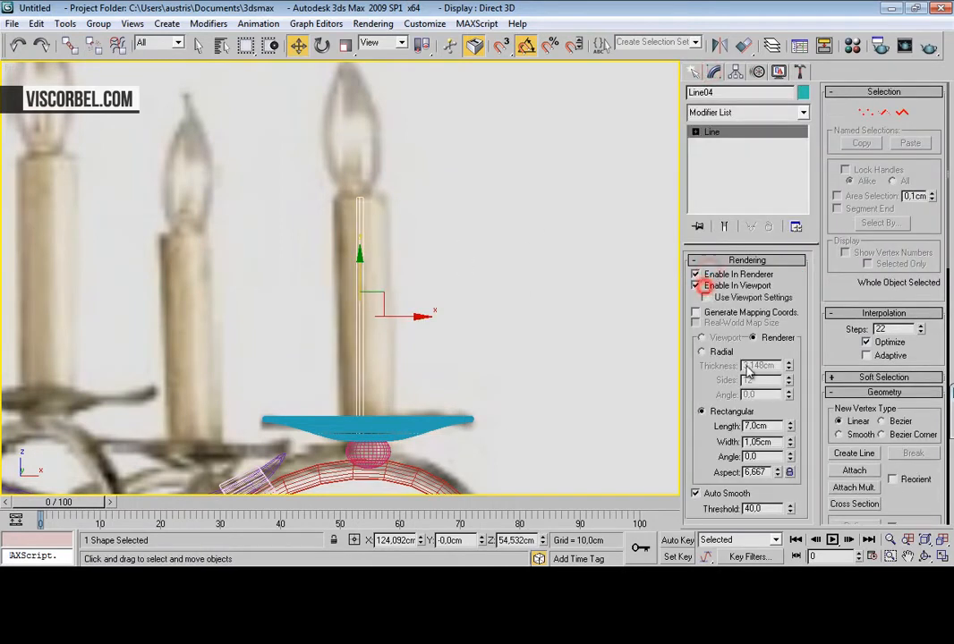
left_click(702, 352)
left_click_drag(791, 367, 749, 220)
scroll(376, 260, "up", 5)
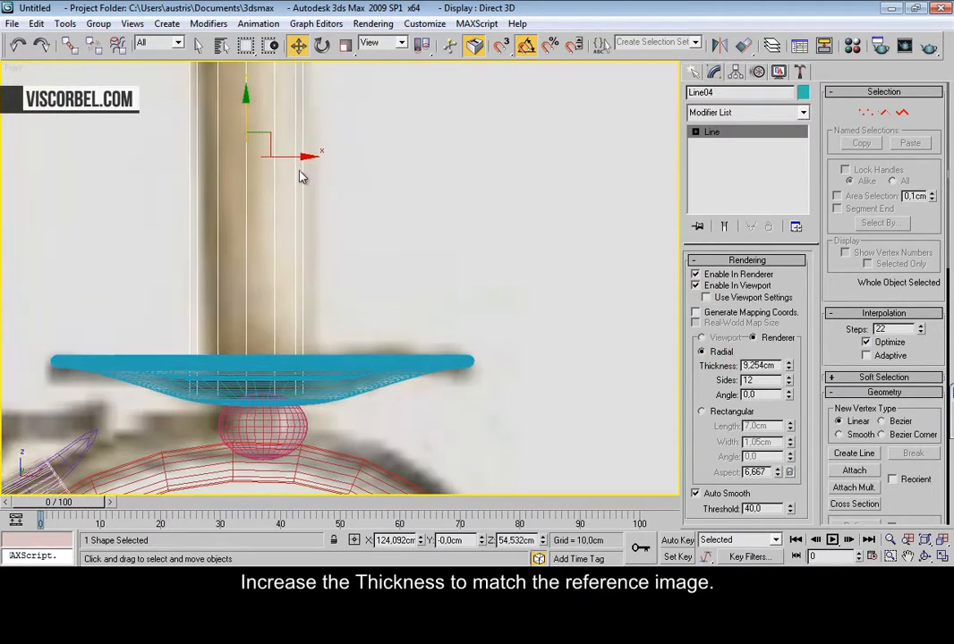
Center the candle horizontally on the dish and check its alignment in the Left view
mouse_move(356, 107)
left_mouse_down()
mouse_move(347, 106)
mouse_move(366, 108)
left_mouse_up()
key("l")
key("z")
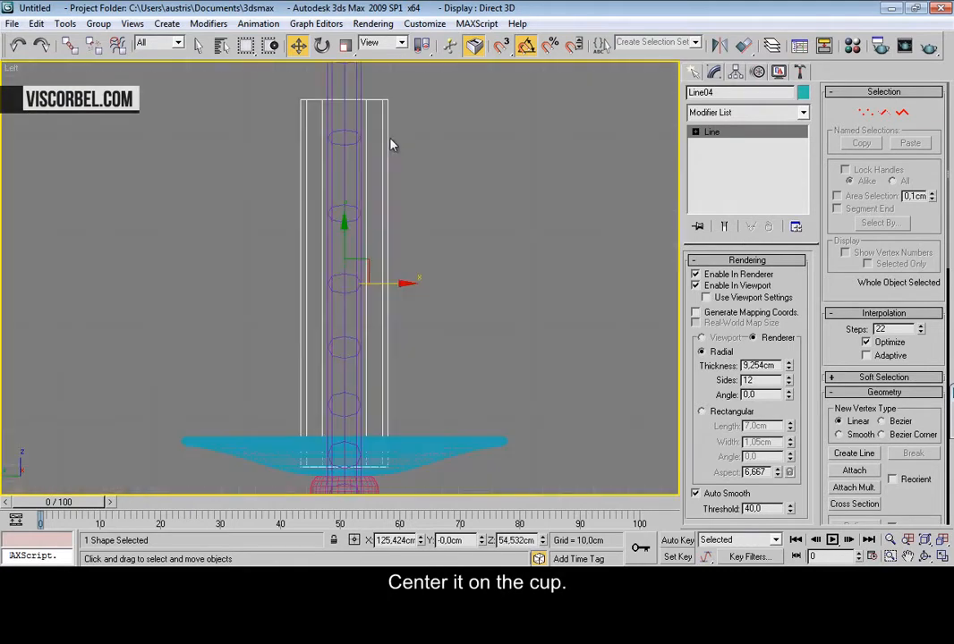
Set the candle's radial profile to 24 sides and convert it to an Editable Poly
key("p")
key("z")
middle_click_drag(497, 272, 775, 356, "alt")
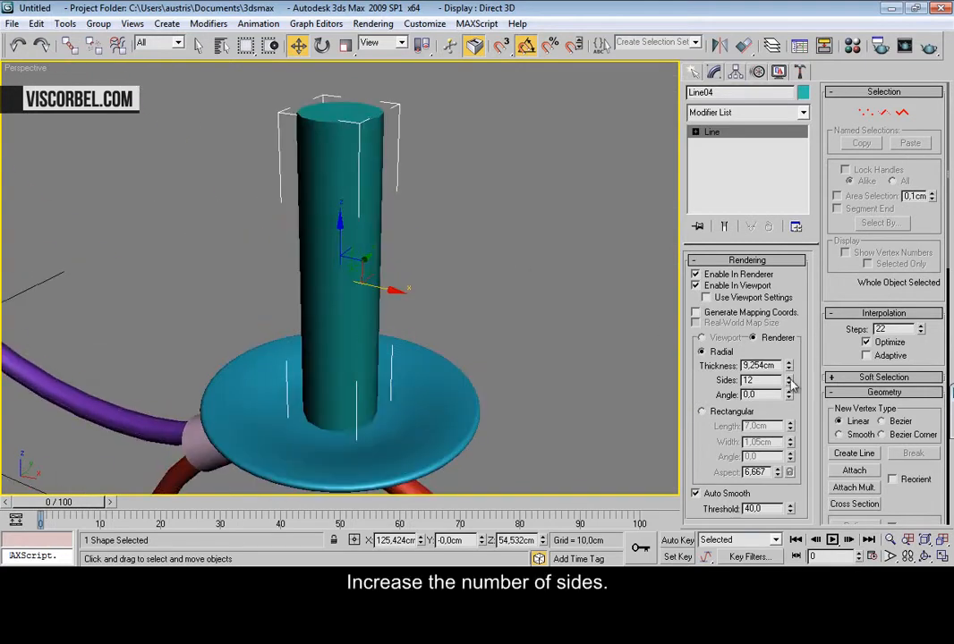
left_click_drag(789, 383, 786, 355)
middle_click_drag(313, 165, 458, 178, "alt")
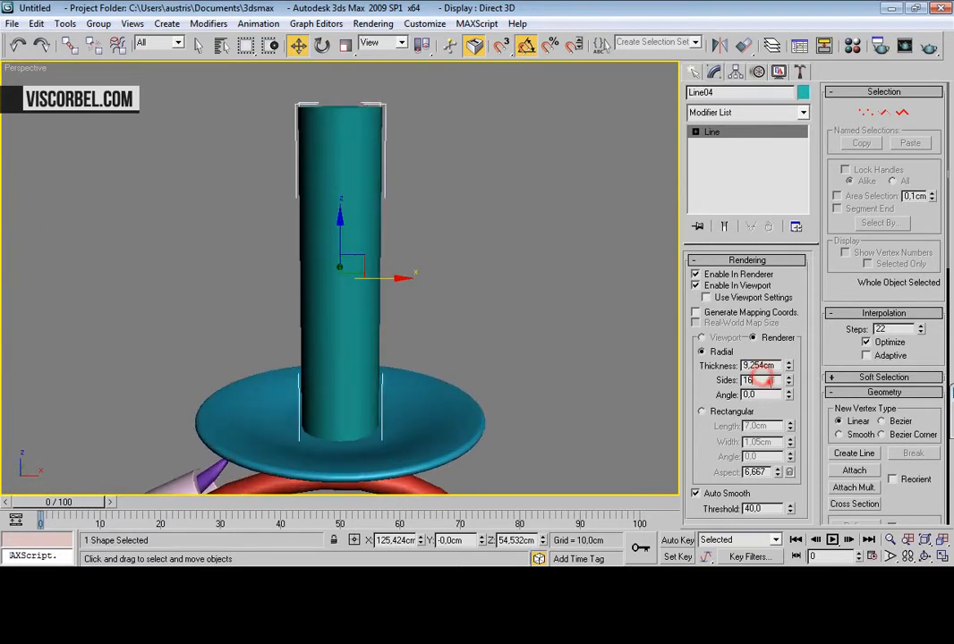
type("24")
middle_click_drag(264, 273, 400, 199, "alt")
right_click(400, 199)
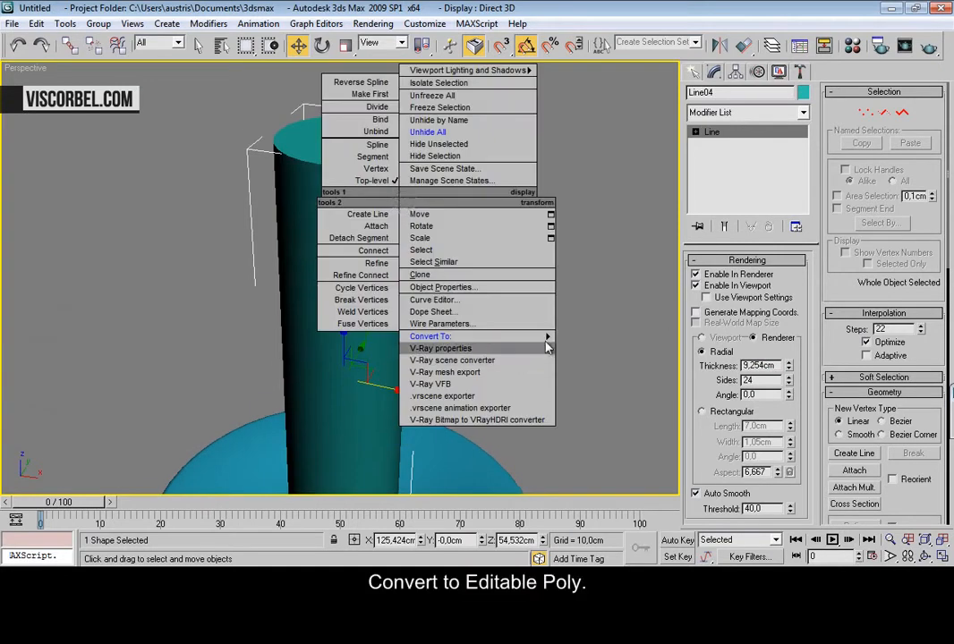
mouse_move(537, 336)
left_click(608, 360)
Select the candle's top polygon, convert the selection to edges and chamfer them by 0.1 cm
middle_click_drag(395, 170, 400, 207, "alt")
key("4")
left_click(359, 210)
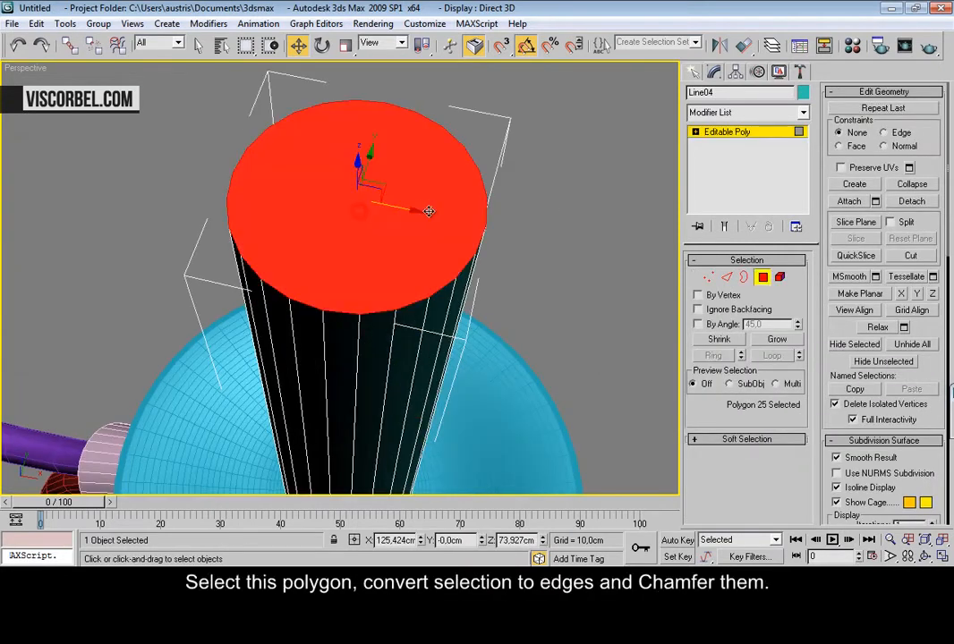
right_click(431, 202)
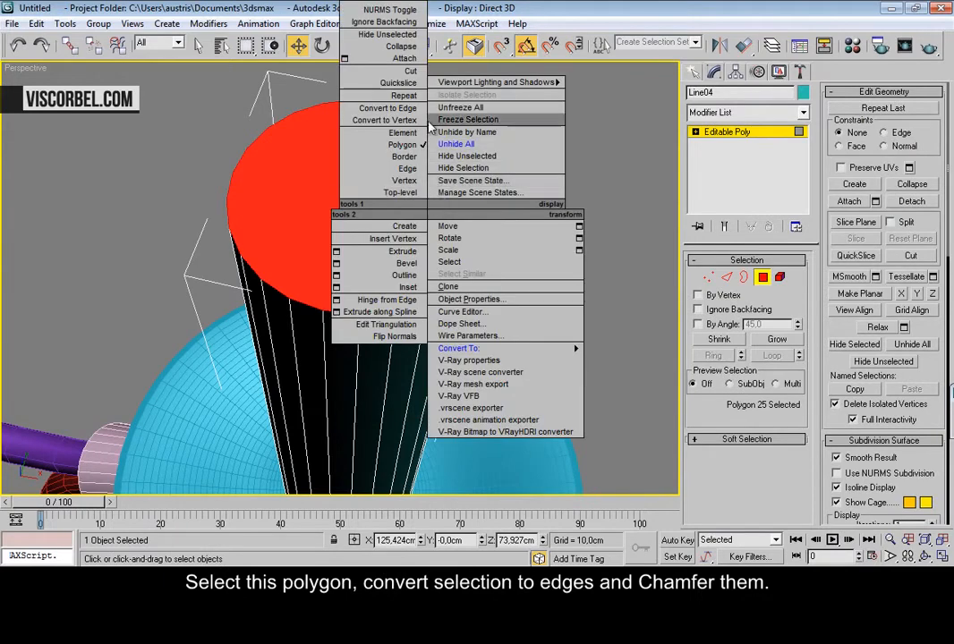
left_click(385, 102)
scroll(445, 223, "up", 4)
middle_click_drag(444, 223, 415, 366)
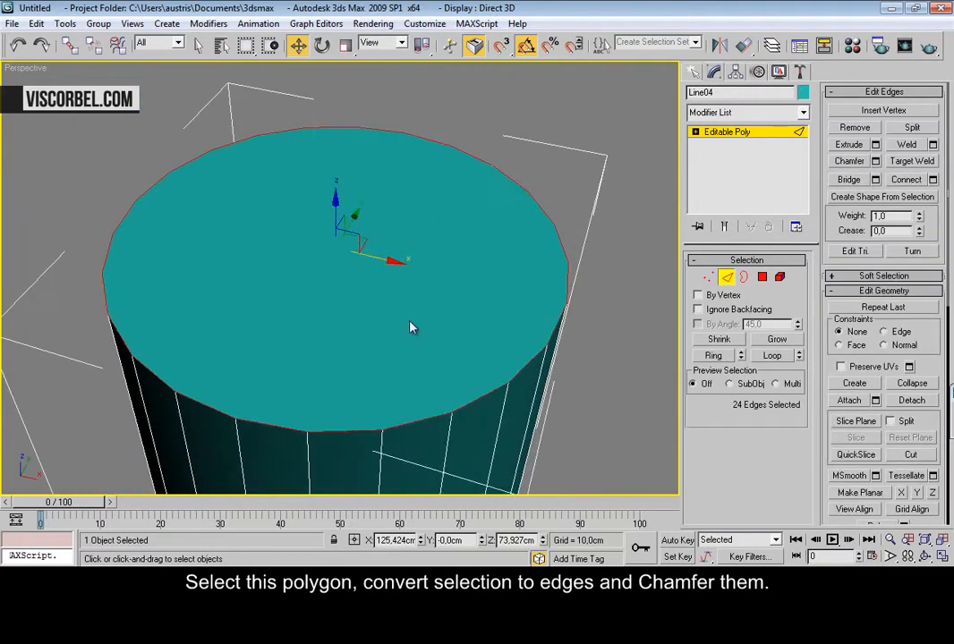
right_click(403, 308)
left_click(324, 399)
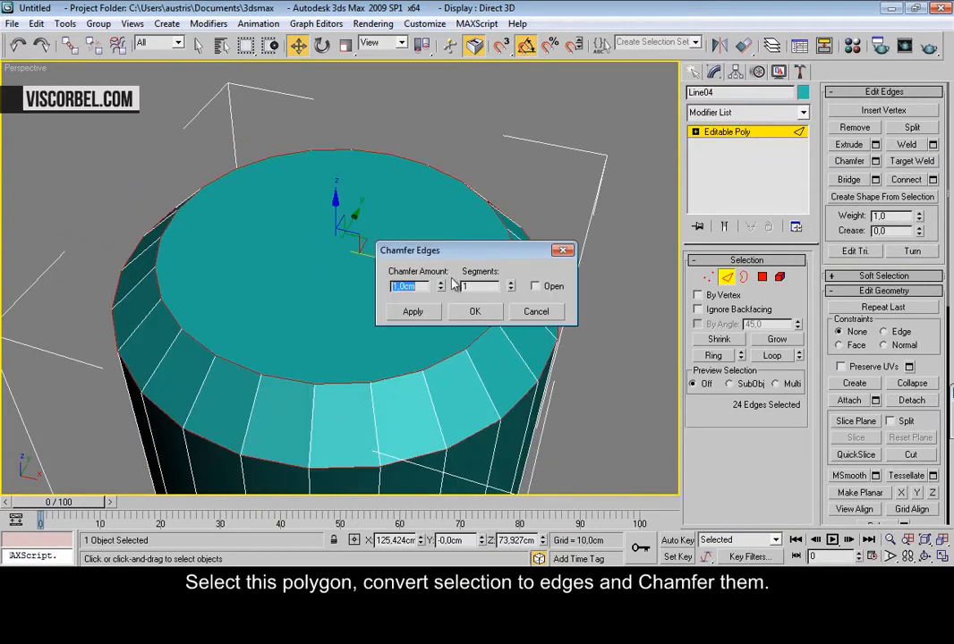
left_click_drag(441, 286, 452, 349)
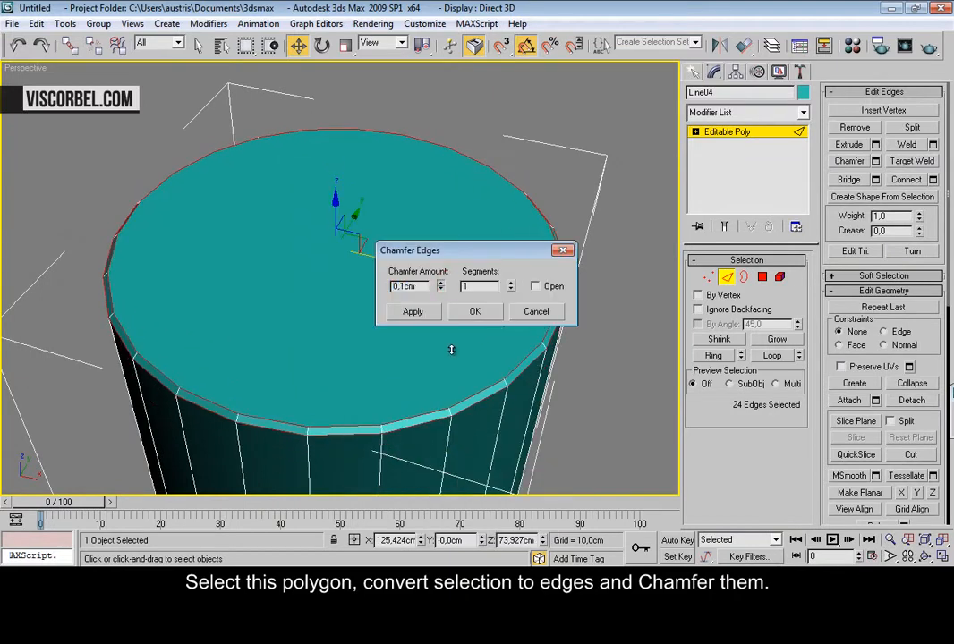
left_click(474, 312)
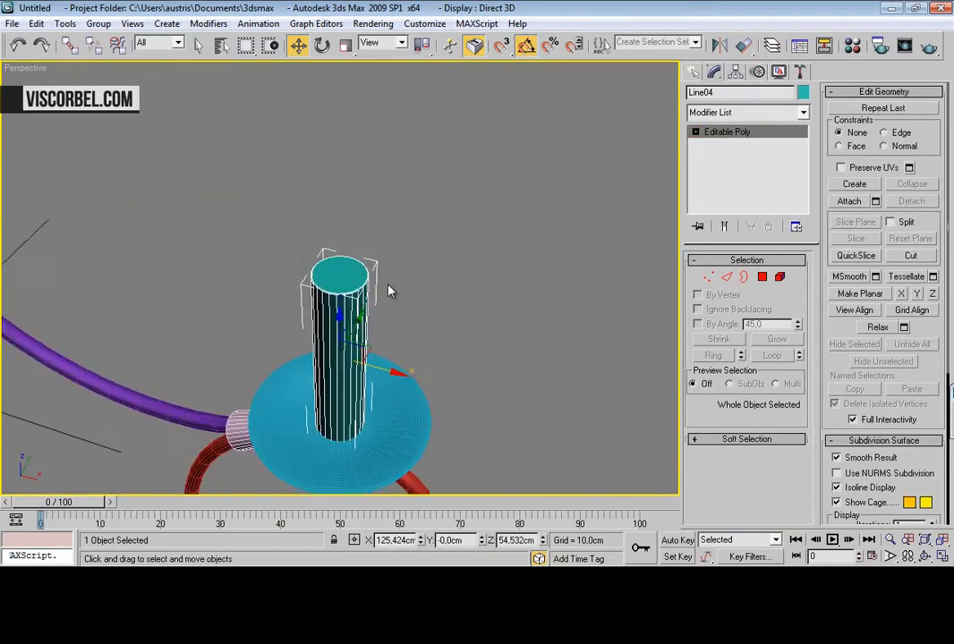
left_click(458, 196)
middle_click_drag(458, 196, 398, 260, "alt")
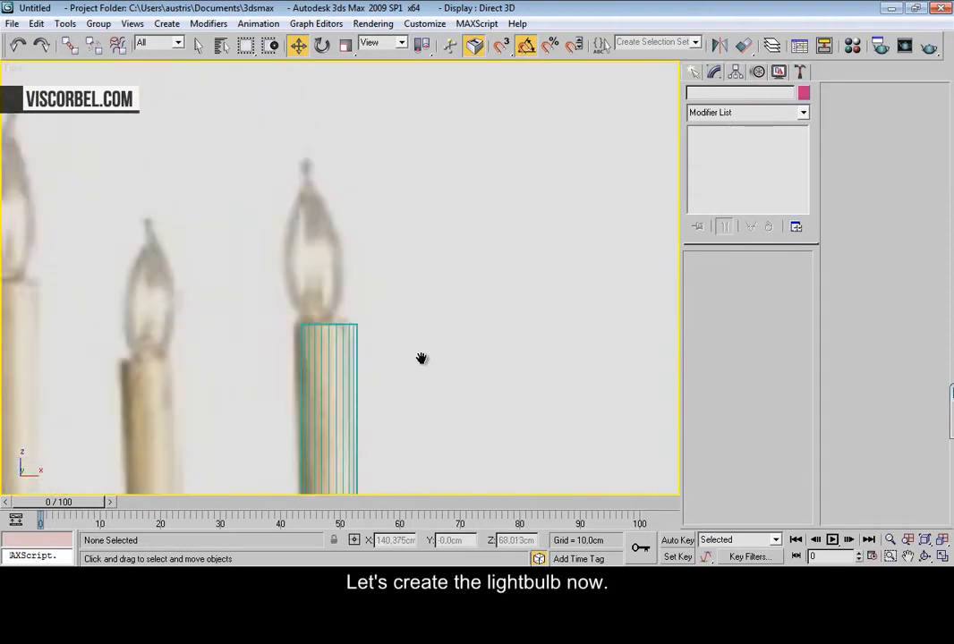
Create a sphere of about 7.26 cm radius over the reference bulb, rotate its poles vertical and place it above the candle
scroll(366, 285, "up", 4)
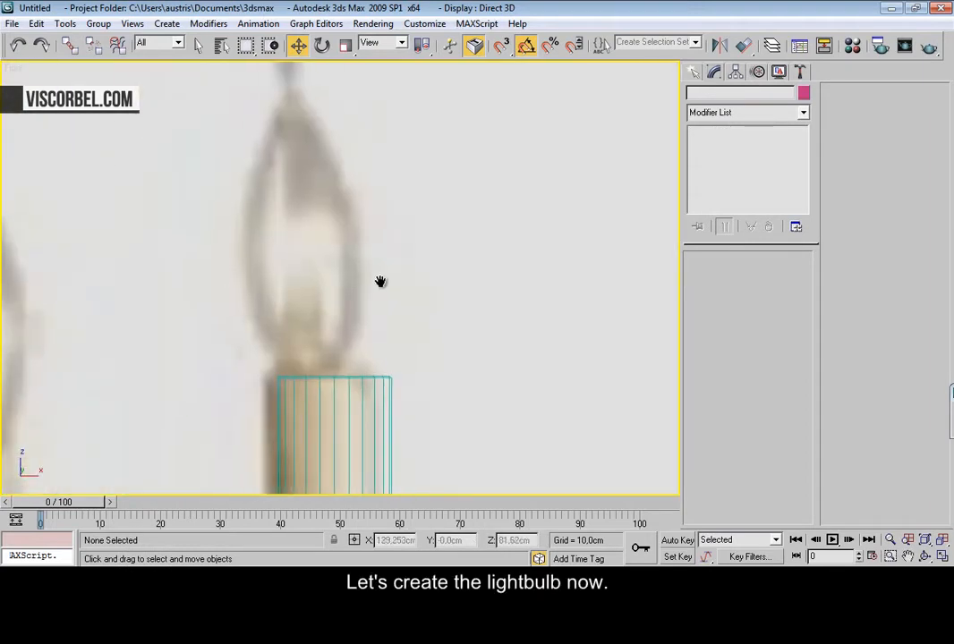
right_click(417, 213)
left_click(437, 193)
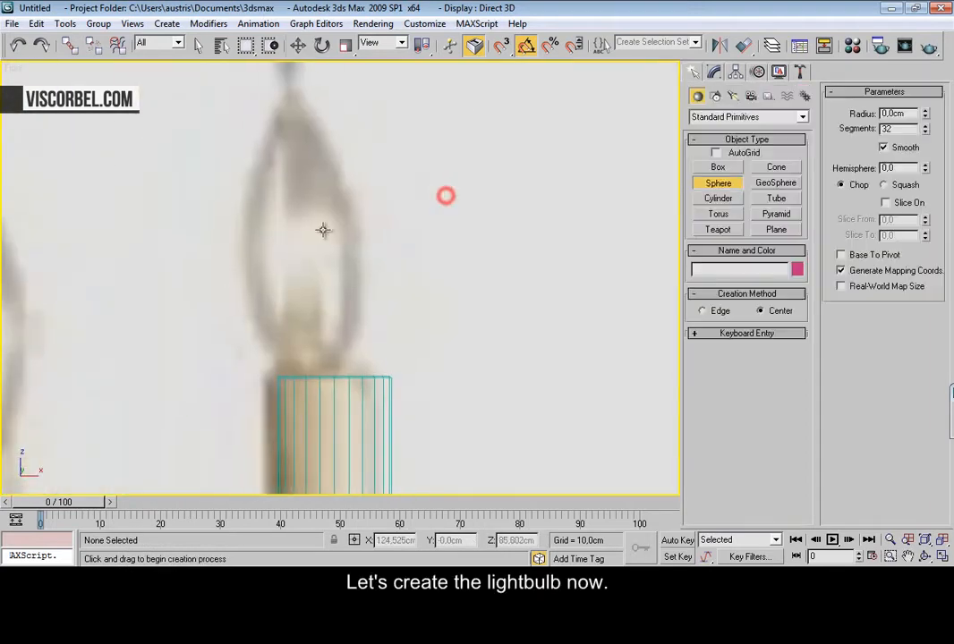
scroll(336, 246, "down", 2)
left_click_drag(357, 269, 363, 332)
key("e")
left_click_drag(358, 239, 366, 304)
key("w")
left_click_drag(385, 255, 375, 275)
Reduce the bulb sphere to 12 segments and convert it to an Editable Poly
left_click(715, 72)
left_click_drag(787, 297, 804, 444)
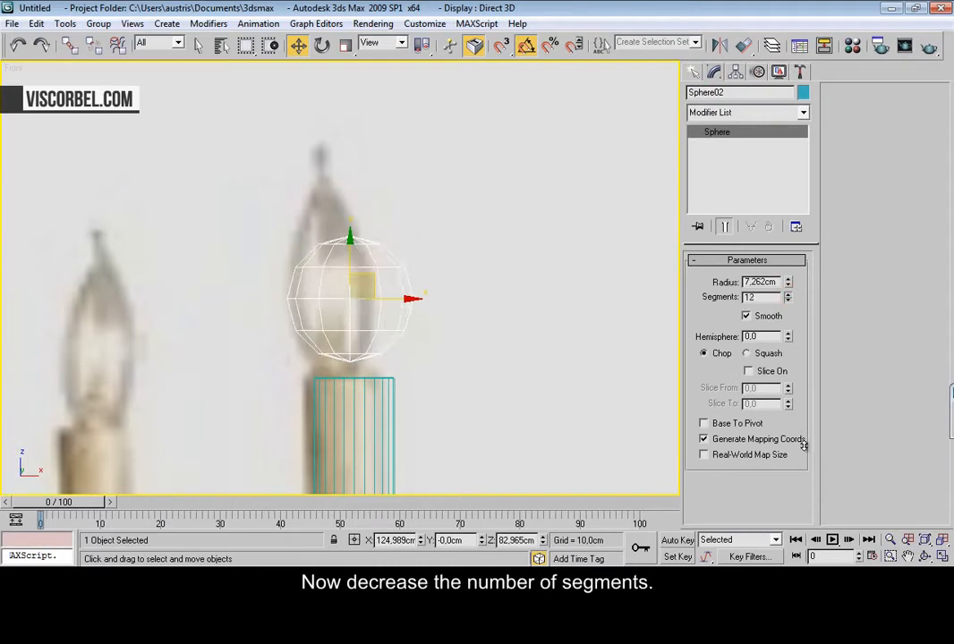
scroll(396, 282, "up", 4)
right_click(391, 278)
mouse_move(501, 418)
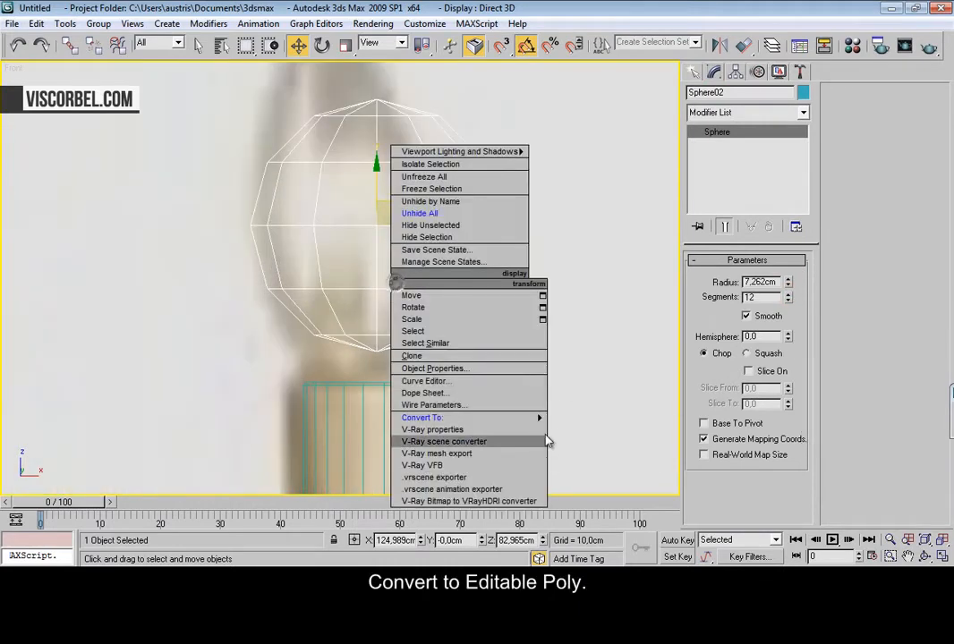
left_click(593, 430)
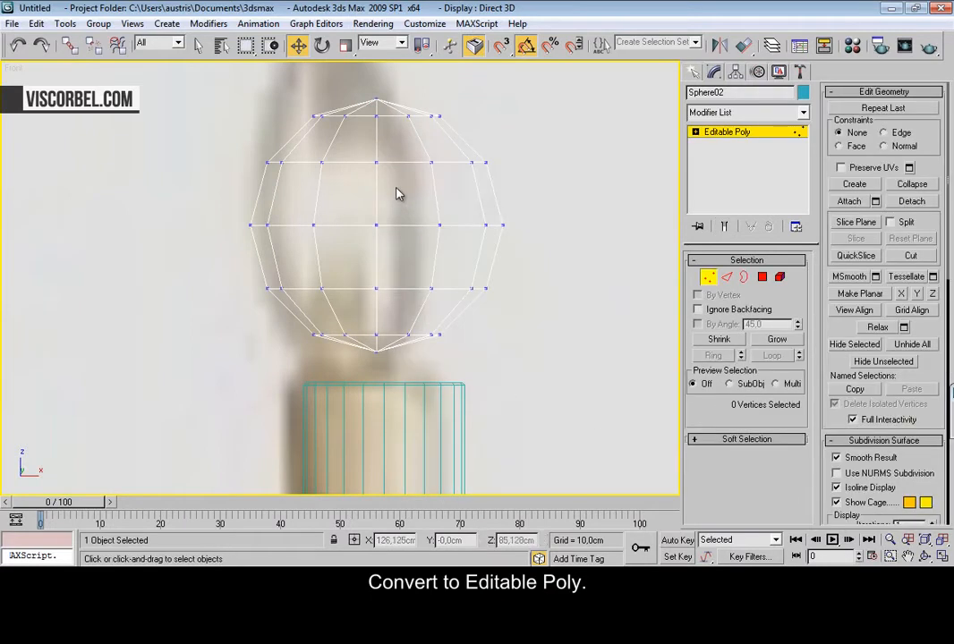
Raise the sphere's upper vertex rings in turn and pull the top vertex up into a pointed bulb tip
scroll(399, 207, "down", 2)
middle_click_drag(403, 321, 414, 334)
scroll(415, 334, "up", 1)
left_click_drag(292, 144, 560, 240)
mouse_move(382, 171)
left_mouse_down()
mouse_move(385, 145)
mouse_move(382, 157)
left_mouse_up()
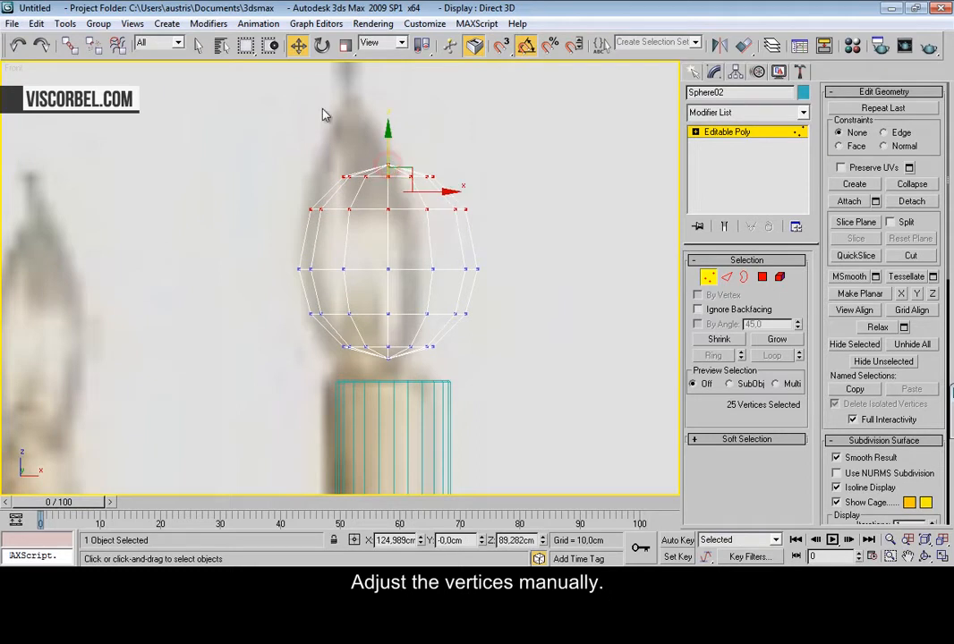
left_click_drag(474, 190, 475, 191)
left_click_drag(386, 136, 383, 102)
left_click_drag(357, 100, 409, 136)
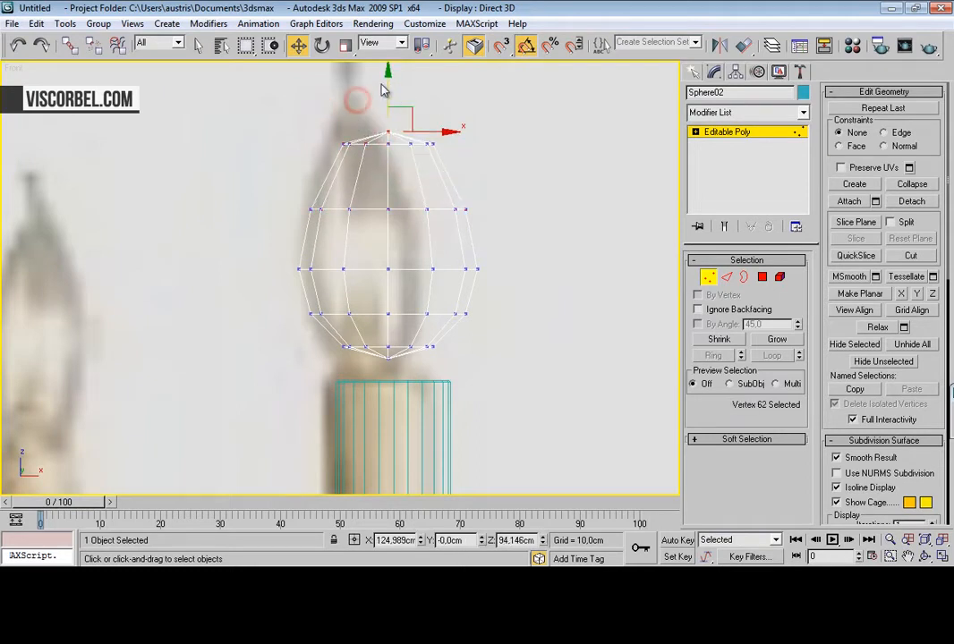
left_click_drag(388, 86, 381, 4)
scroll(393, 121, "down", 2)
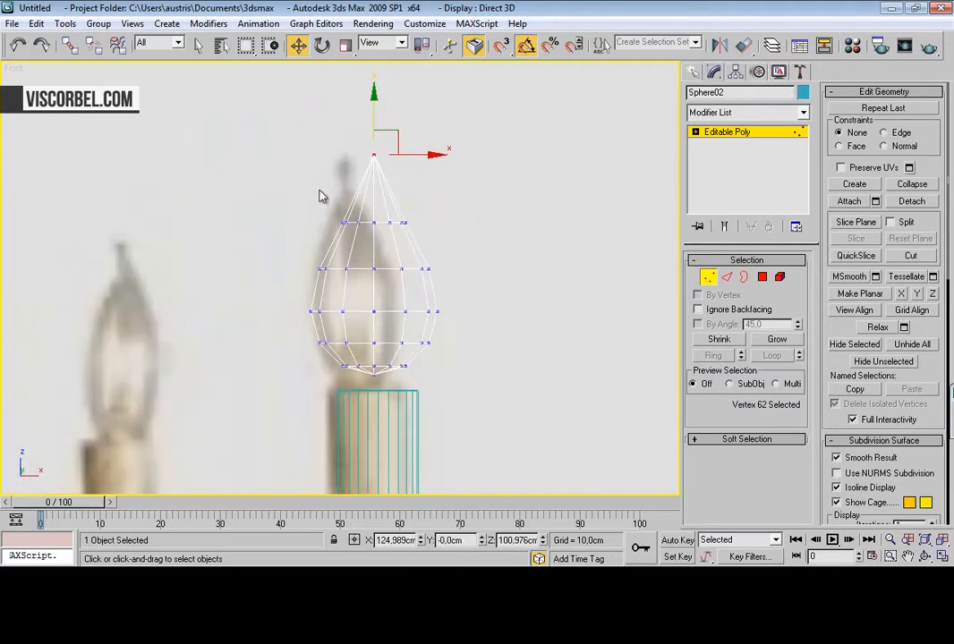
Scale down the bulb's uppermost vertex ring and move it up close to the tip
mouse_move(310, 192)
left_mouse_down()
mouse_move(413, 228)
mouse_move(372, 187)
mouse_move(389, 212)
mouse_move(396, 319)
left_mouse_up()
key("r")
key("w")
left_click_drag(372, 144, 371, 123)
Connect the 12 long edges below the bulb's tip with a new loop, scale it down and move it up to form a neck
scroll(364, 182, "up", 3)
key("2")
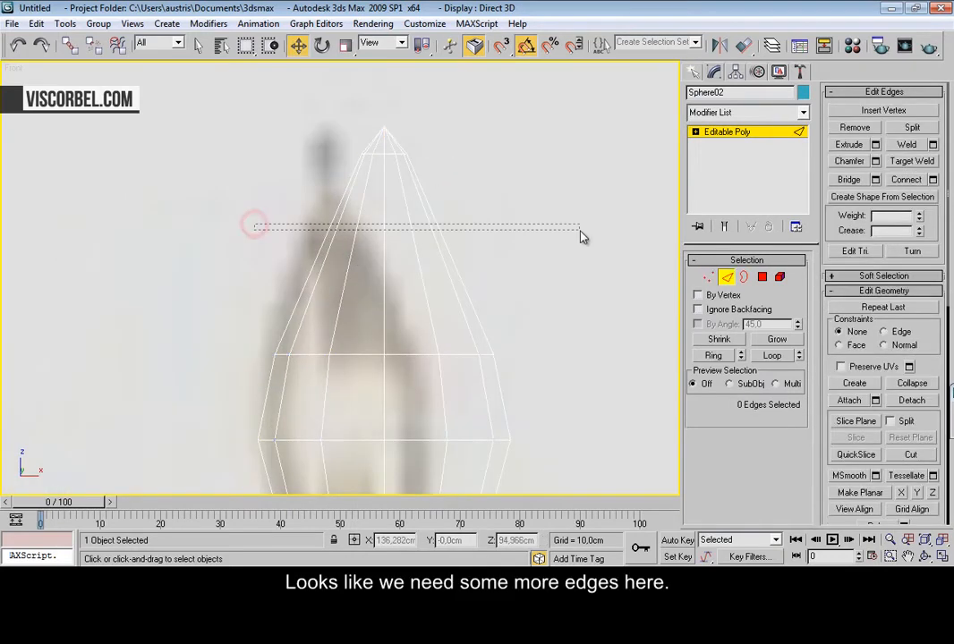
left_click_drag(582, 237, 586, 236)
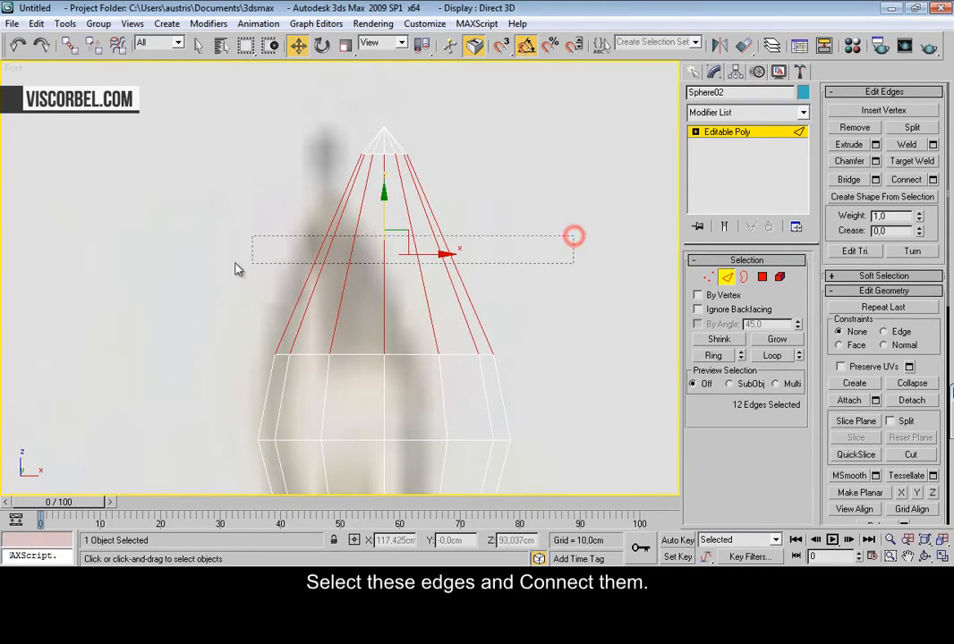
right_click(548, 254)
left_click(490, 305)
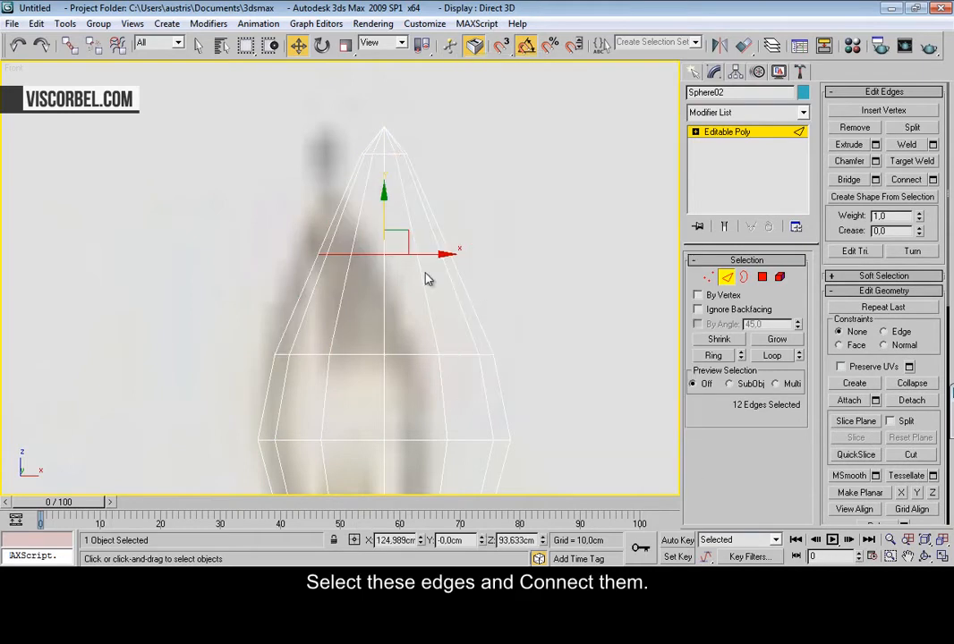
key("r")
left_click_drag(389, 248, 392, 283)
key("w")
mouse_move(386, 206)
left_mouse_down()
mouse_move(387, 152)
mouse_move(390, 215)
left_mouse_up()
key("r")
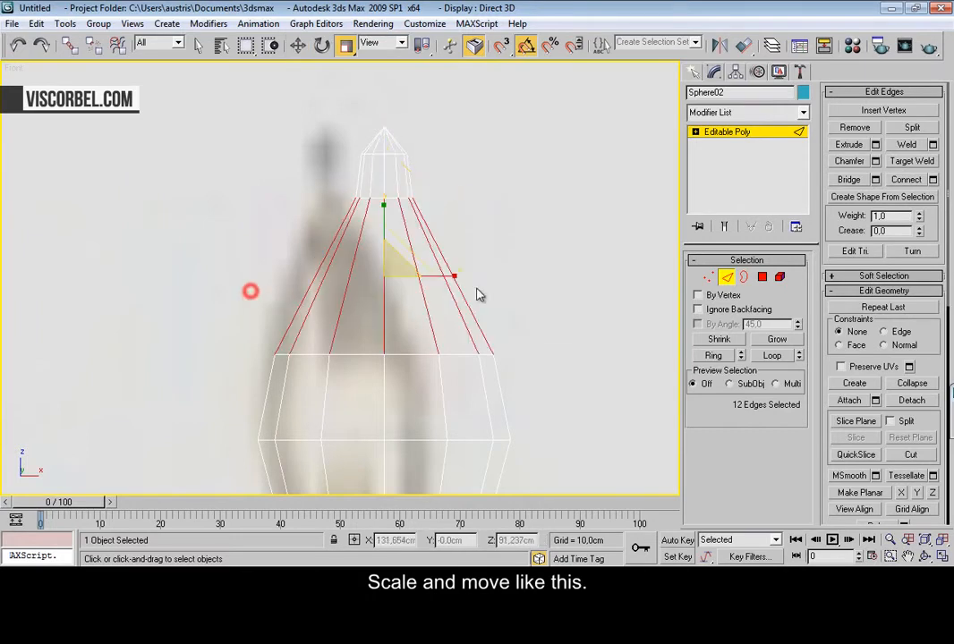
Connect the edges between the bulb's neck and its wide body with a second loop and scale it outward to round the profile
right_click(472, 284)
left_click(443, 333)
left_click_drag(400, 279, 399, 283)
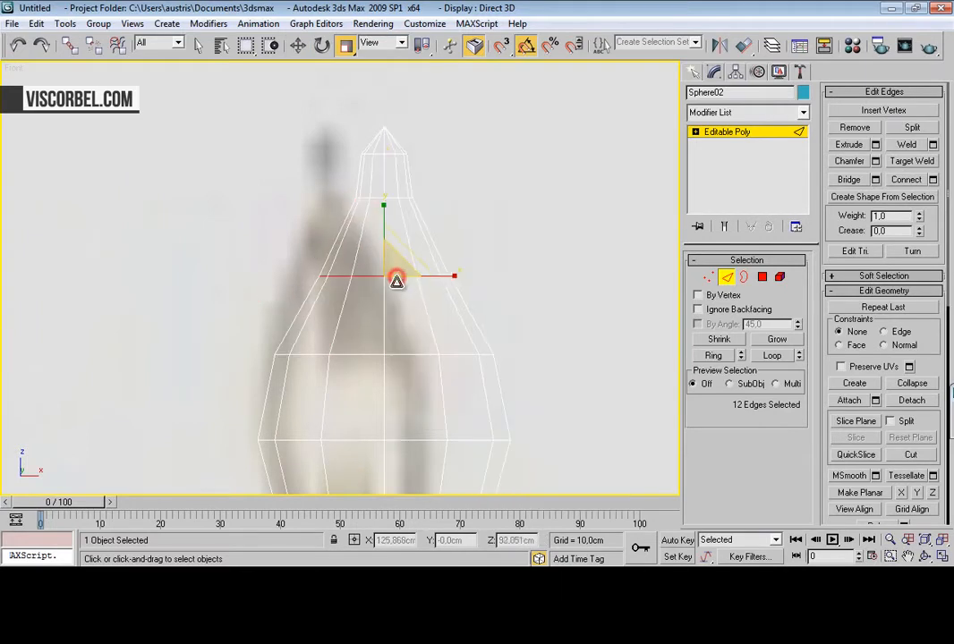
Scale the bulb's middle and lower vertex rings and adjust their height to give the body a smooth teardrop profile
scroll(398, 280, "down", 2)
middle_click_drag(292, 303, 292, 234)
key("1")
left_click_drag(262, 238, 543, 297)
left_click_drag(379, 273, 280, 296)
left_click_drag(526, 365, 526, 365)
left_click_drag(380, 315, 378, 326)
left_click_drag(267, 343, 554, 494)
left_click_drag(390, 384, 390, 398)
key("w")
left_click_drag(374, 331, 374, 336)
Move the 13 vertices at the bulb's base slightly down towards the candle
left_click_drag(319, 388, 459, 467)
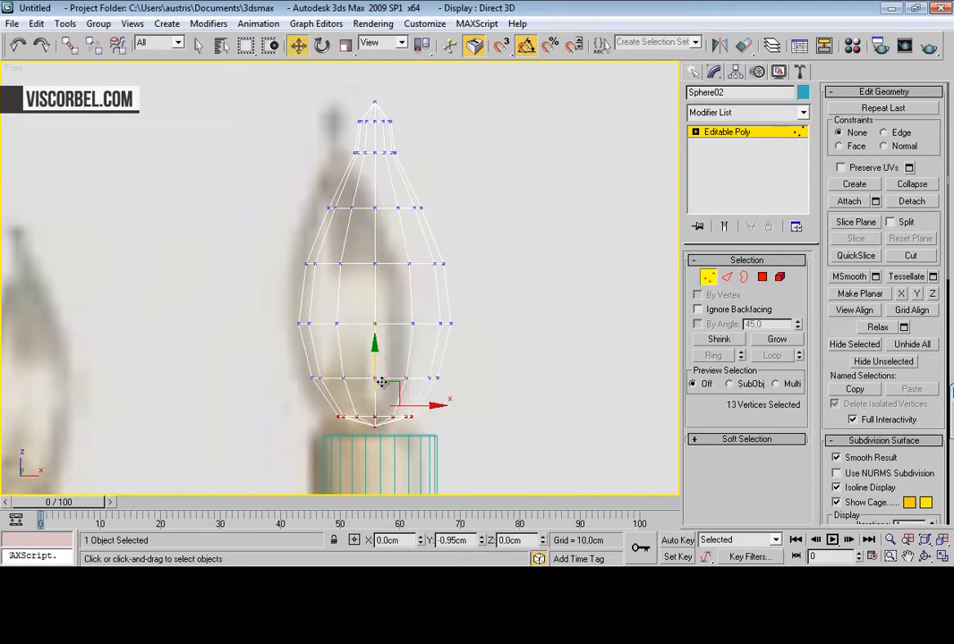
scroll(415, 319, "down", 5)
key("1")
scroll(410, 316, "up", 5)
key("1")
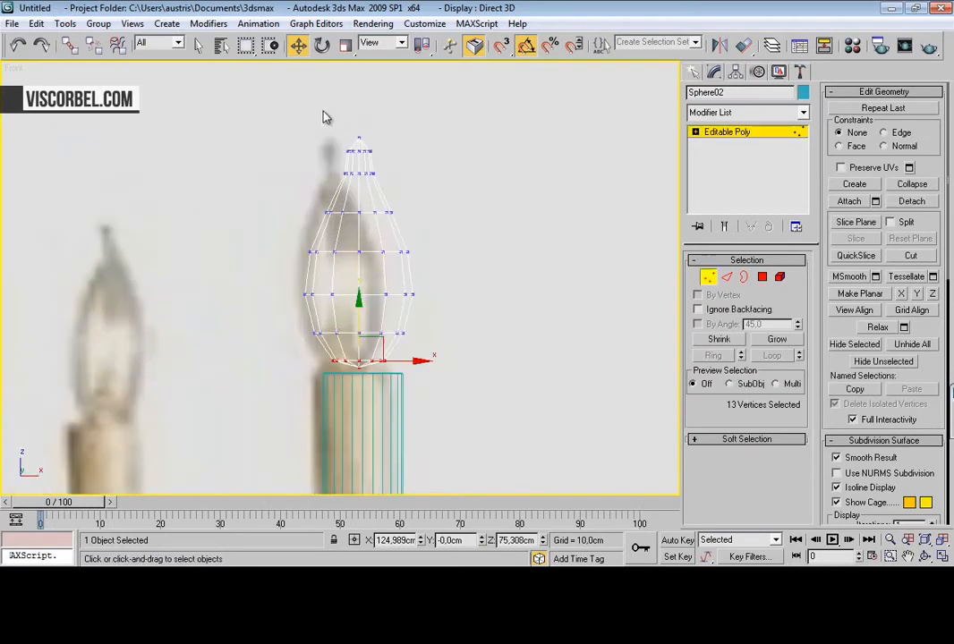
Scale down the 13 vertices at the bulb's tip, and scale the whole bulb up slightly
left_click_drag(400, 169, 400, 165)
key("r")
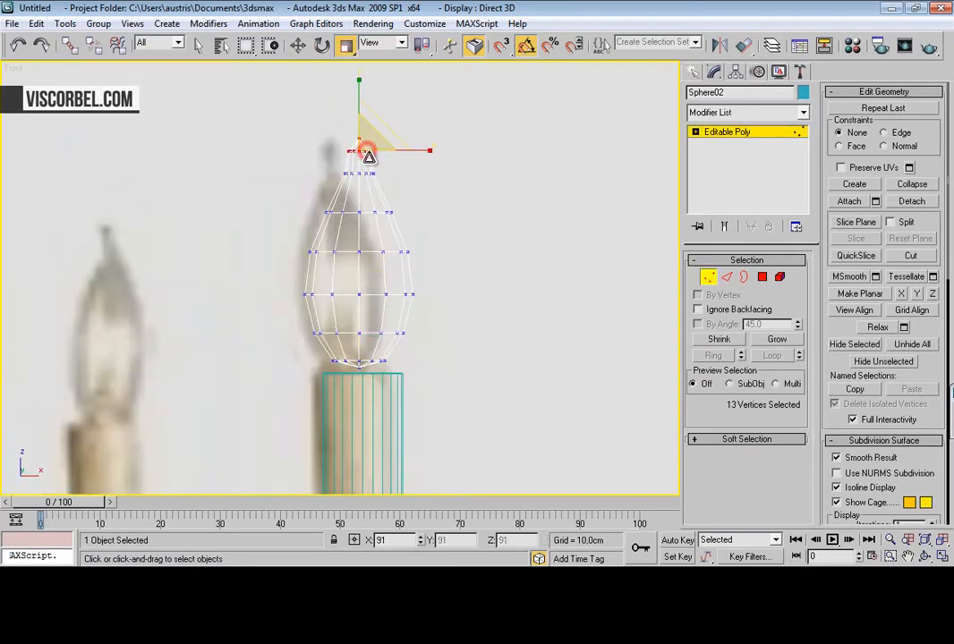
key("1")
left_click_drag(369, 288, 383, 270)
key("w")
Apply a TurboSmooth modifier to the bulb and view it in Perspective
key("p")
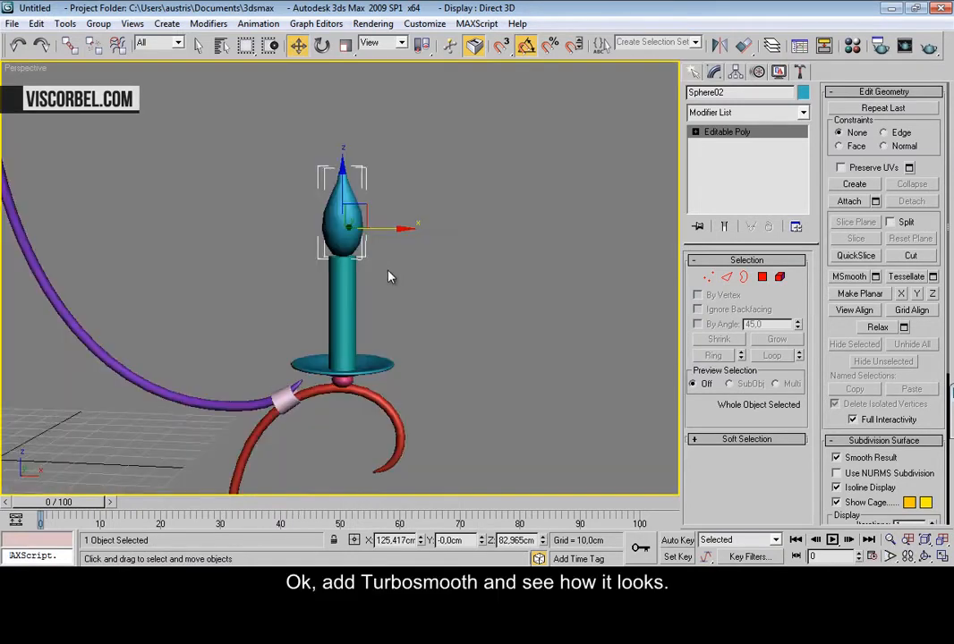
key("z")
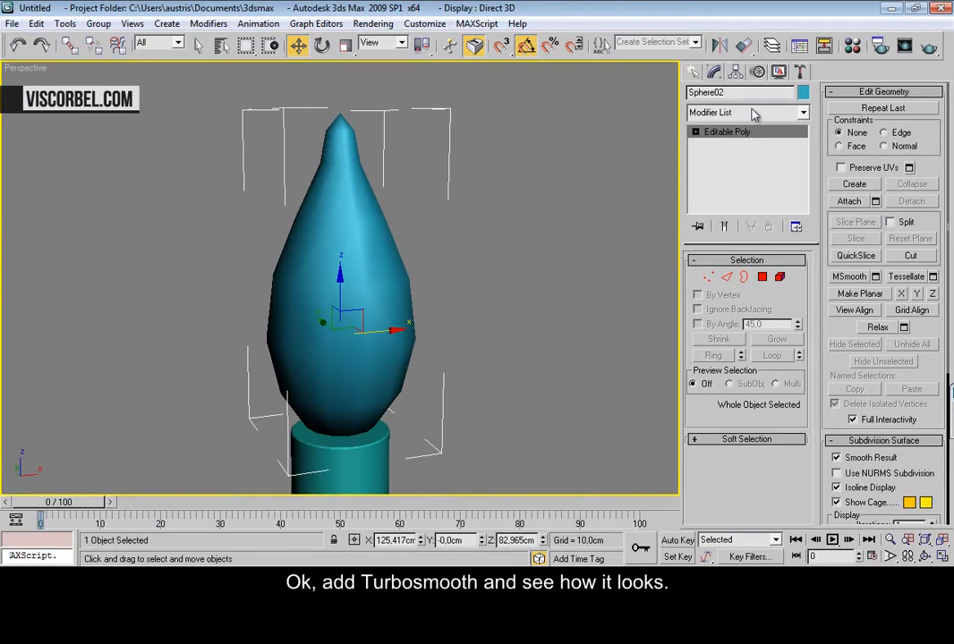
left_click(755, 113)
left_click(742, 388)
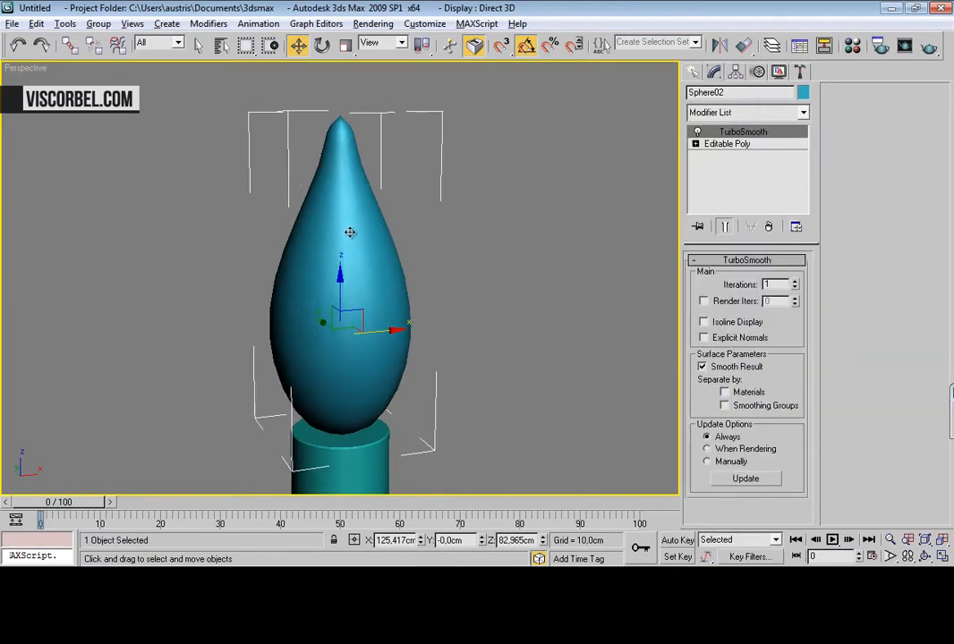
Move the bulb down about 0.35 cm along Z to seat it on the candle, and check the fit
scroll(349, 228, "down", 8)
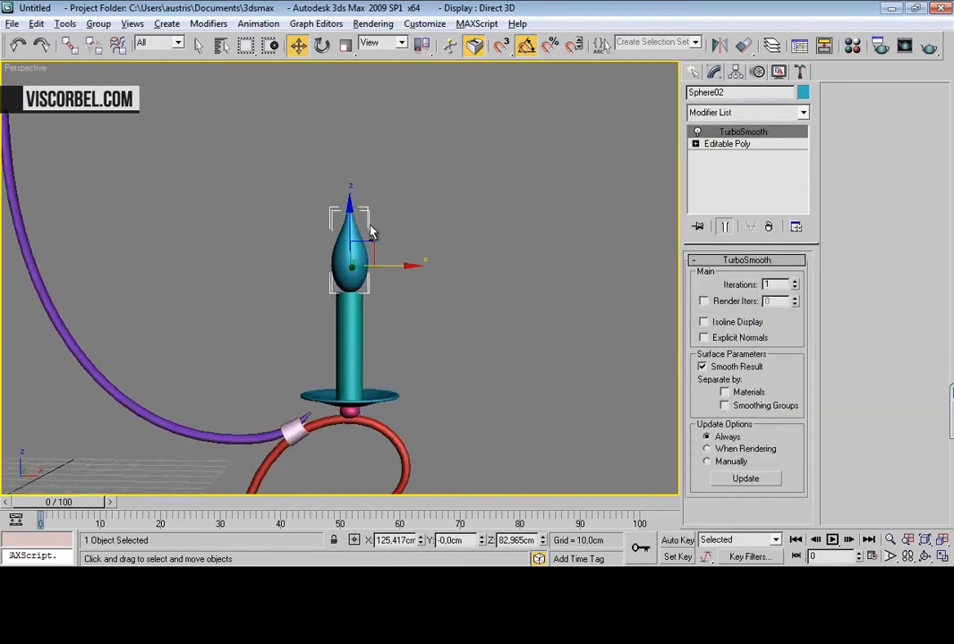
scroll(353, 219, "up", 5)
left_click_drag(358, 199, 361, 200)
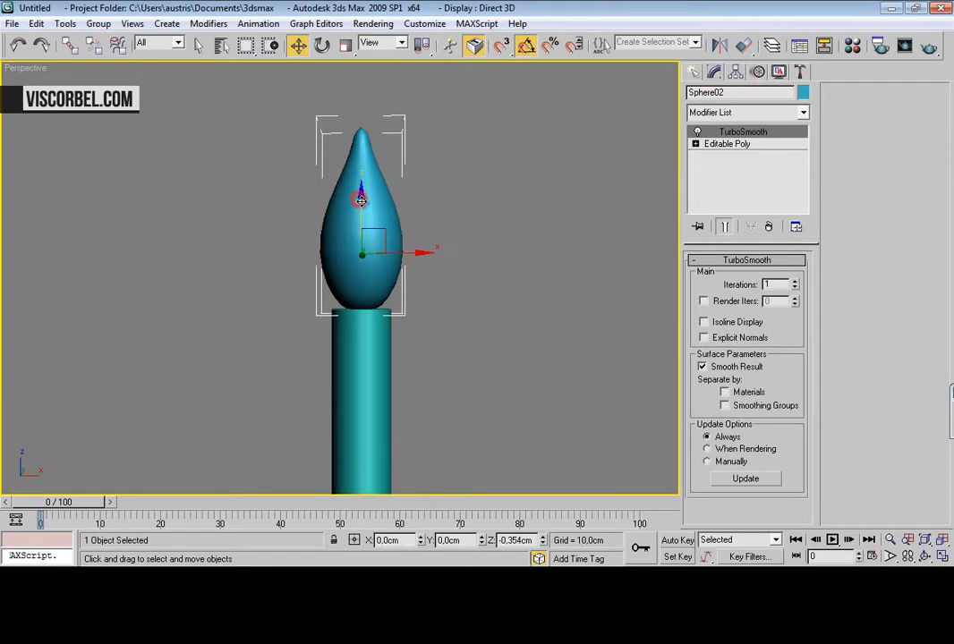
left_click(455, 164)
middle_click_drag(359, 259, 397, 273, "alt")
left_click(384, 235)
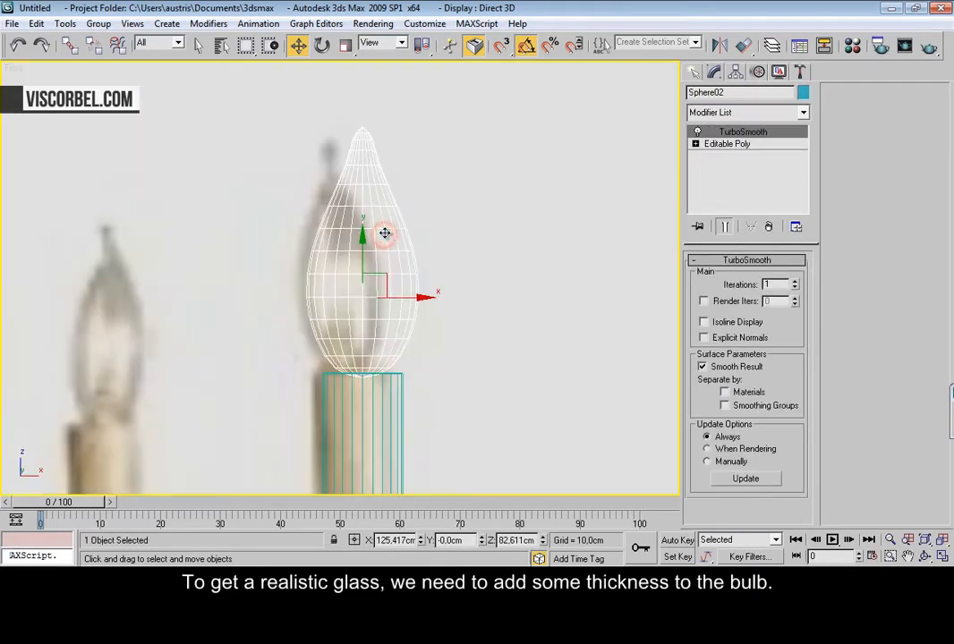
Add a Shell modifier to the bulb with an outer amount of 0 cm and an inner amount of 0.38 cm
key("z")
scroll(322, 272, "down", 4)
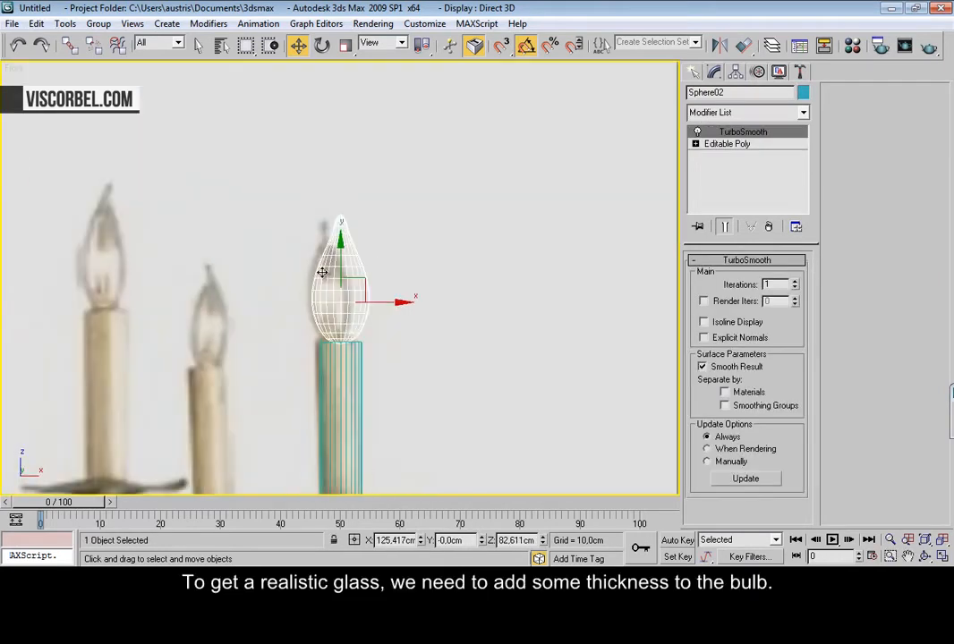
key("z")
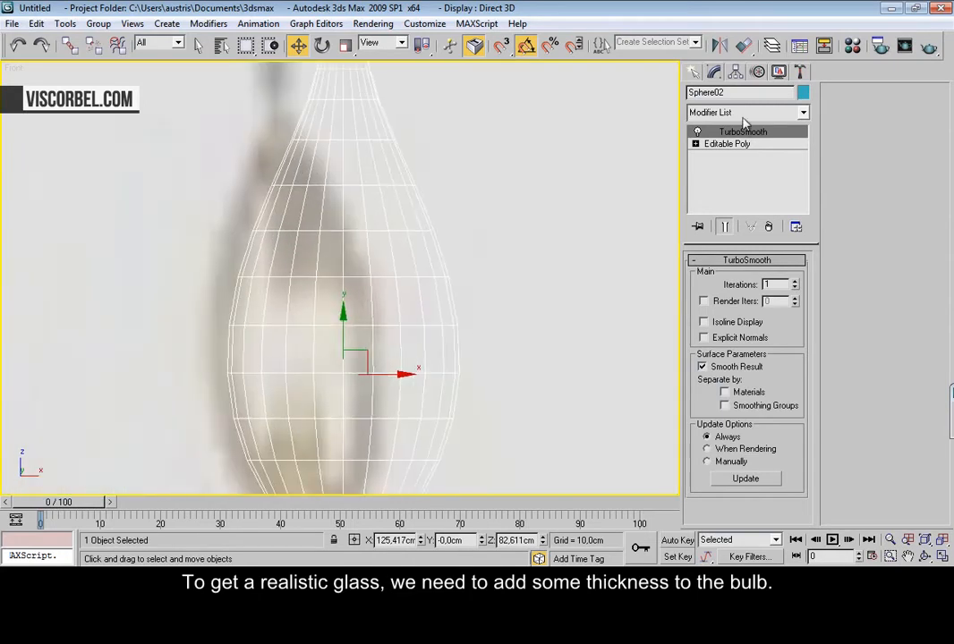
left_click(802, 112)
scroll(754, 254, "down", 6)
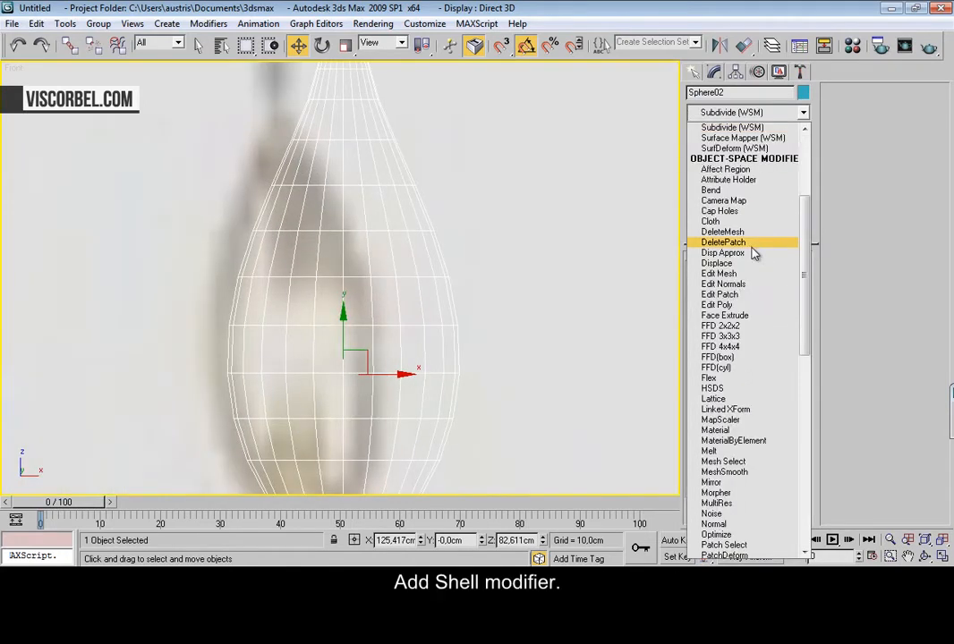
scroll(735, 326, "down", 3)
scroll(739, 362, "down", 7)
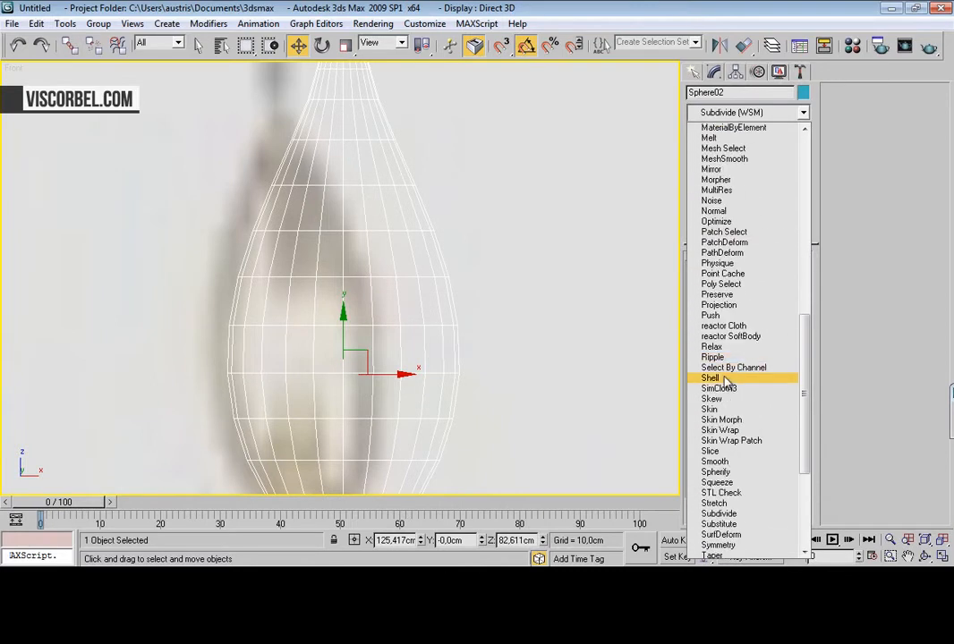
left_click(724, 379)
right_click(795, 298)
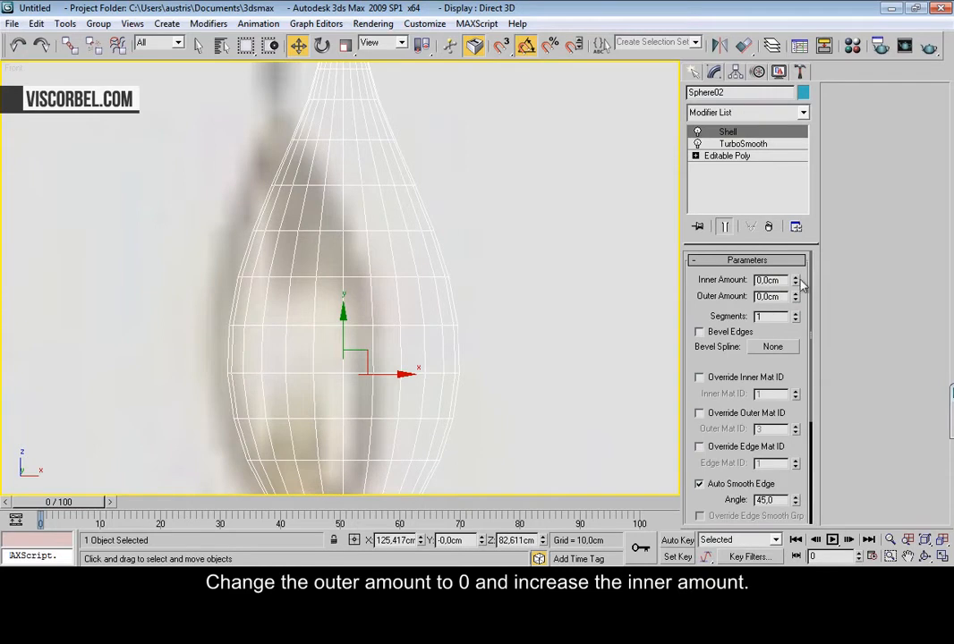
left_click_drag(795, 281, 791, 253)
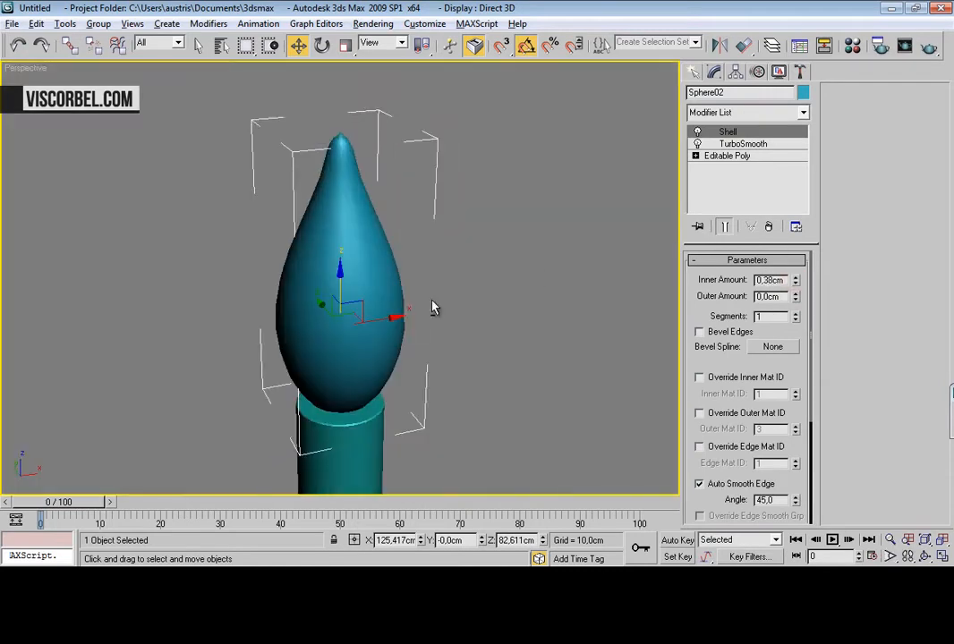
middle_click_drag(433, 308, 292, 238, "alt")
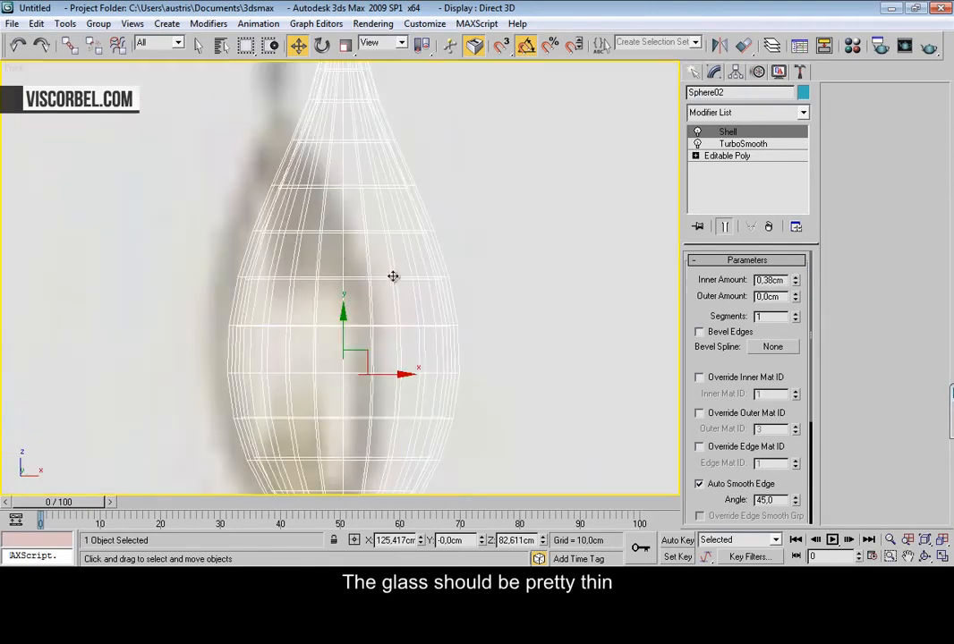
Thin the bulb's glass by setting the Shell inner amount to 0.23 cm, and inspect it in Perspective
middle_click_drag(392, 276, 383, 330)
scroll(402, 267, "up", 2)
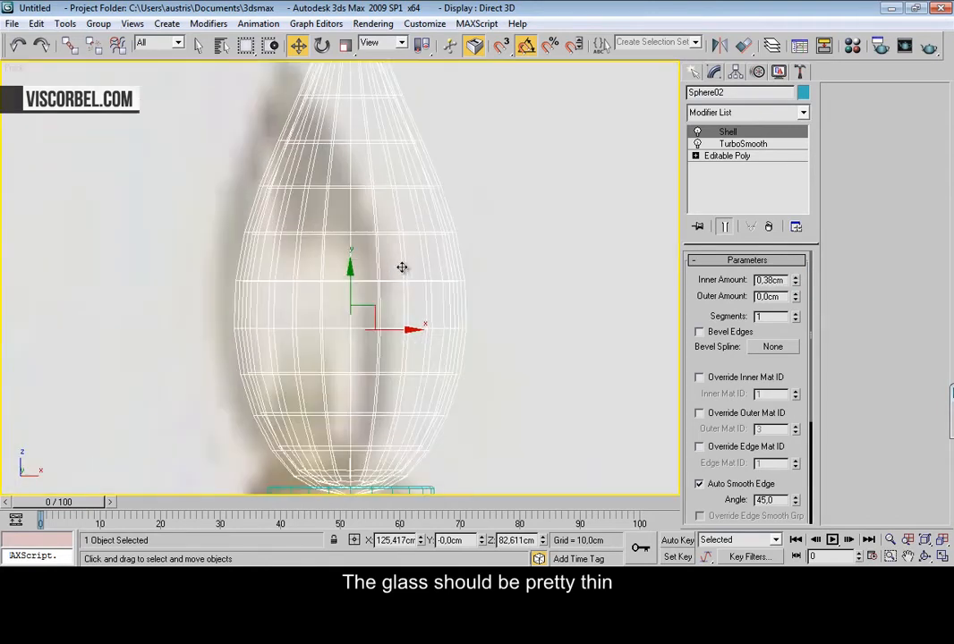
left_click_drag(795, 284, 791, 284)
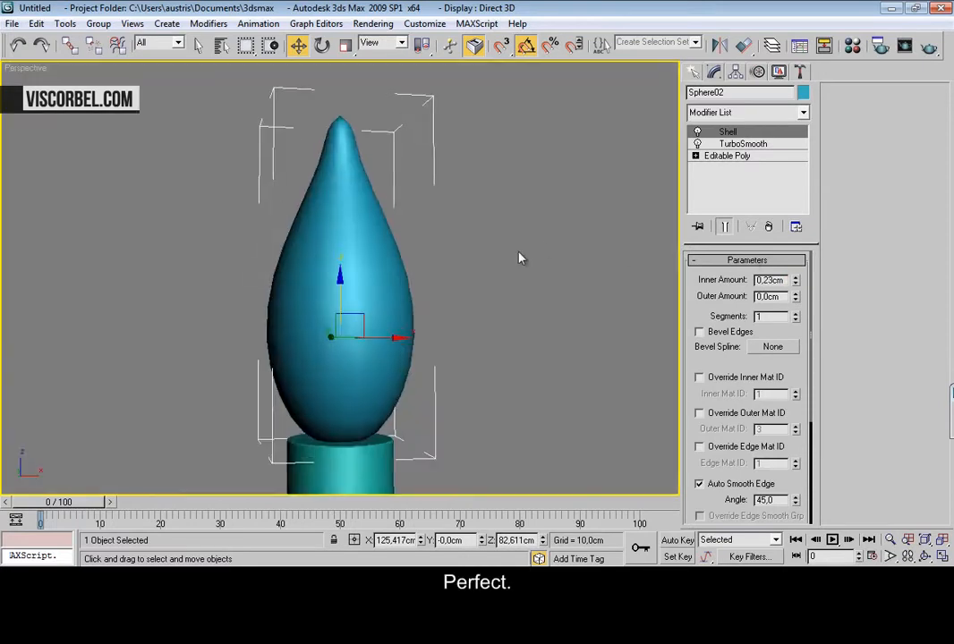
scroll(472, 296, "down", 5)
mouse_move(472, 296)
middle_mouse_down("alt")
mouse_move(365, 262)
mouse_move(427, 266)
middle_mouse_up("alt")
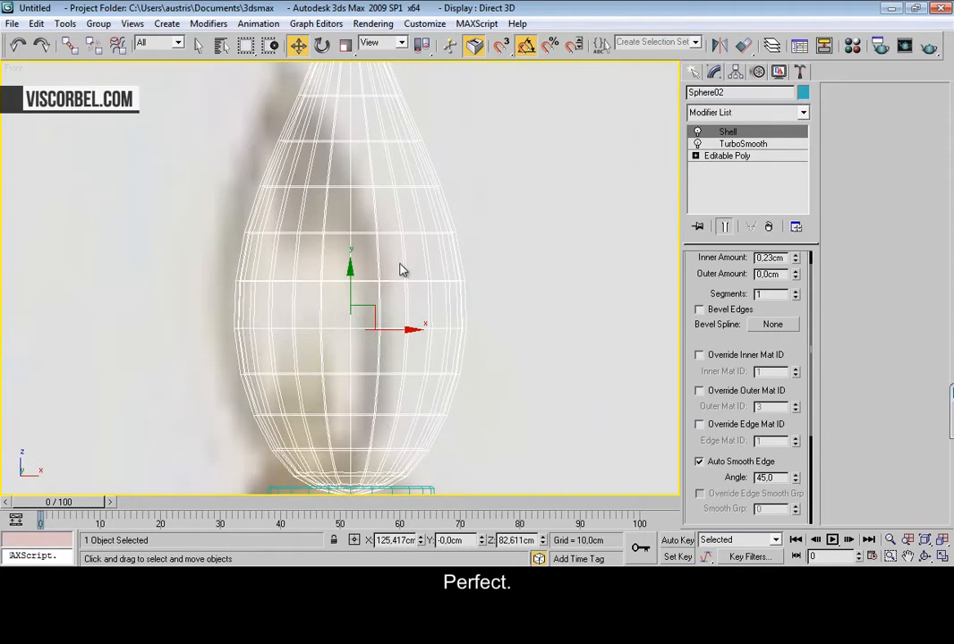
Deselect the bulb and turn the first material slot into a VRayMtl named Metal
scroll(400, 269, "down", 10)
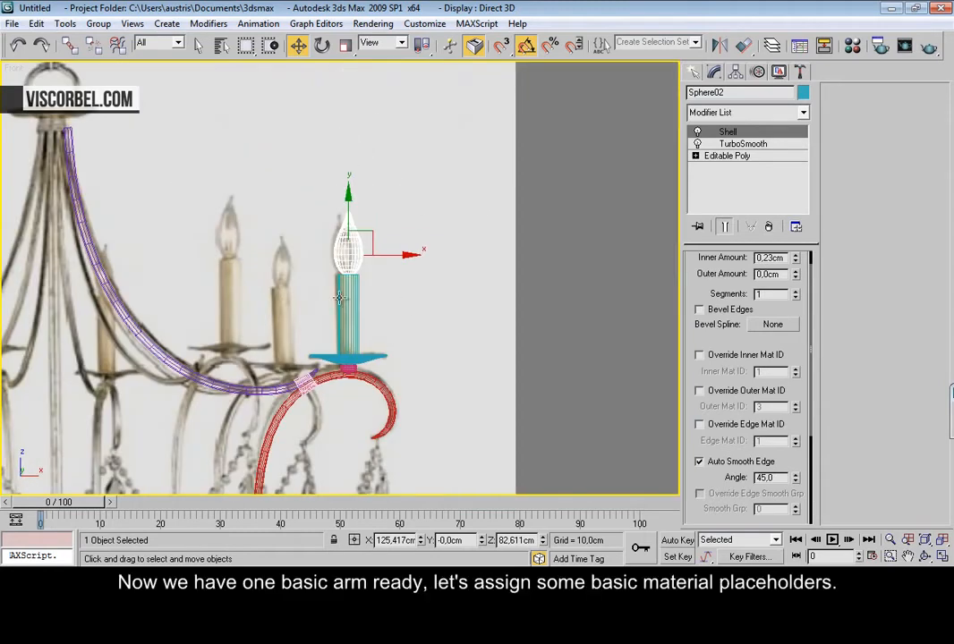
scroll(351, 277, "up", 3)
left_click(495, 232)
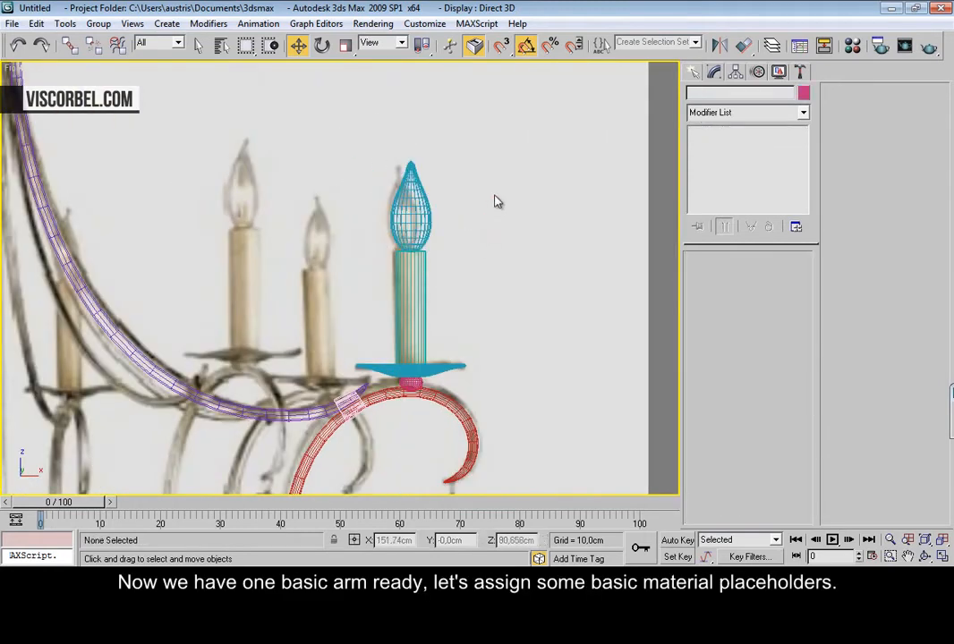
key("m")
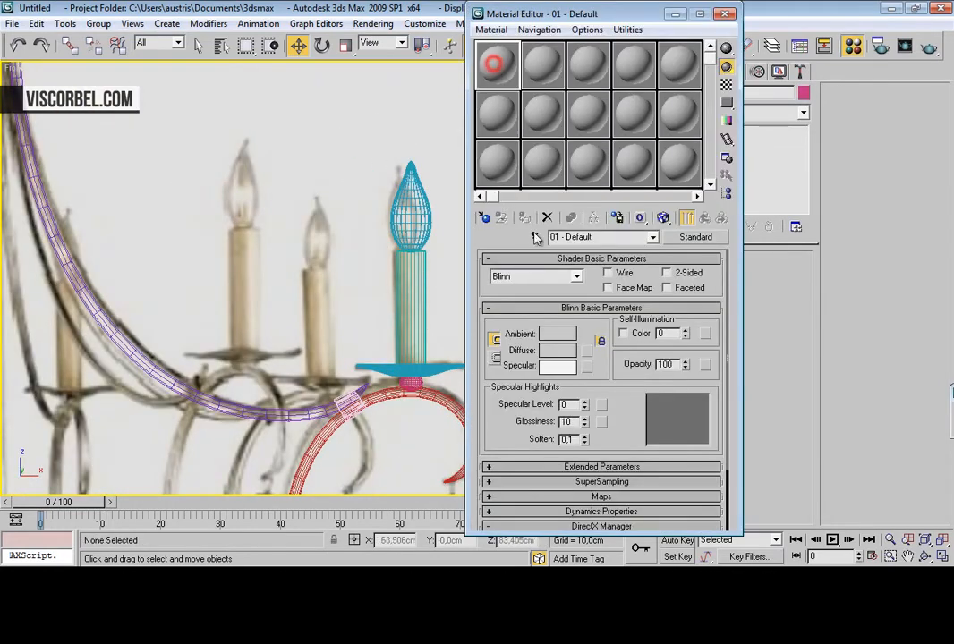
left_click(680, 240)
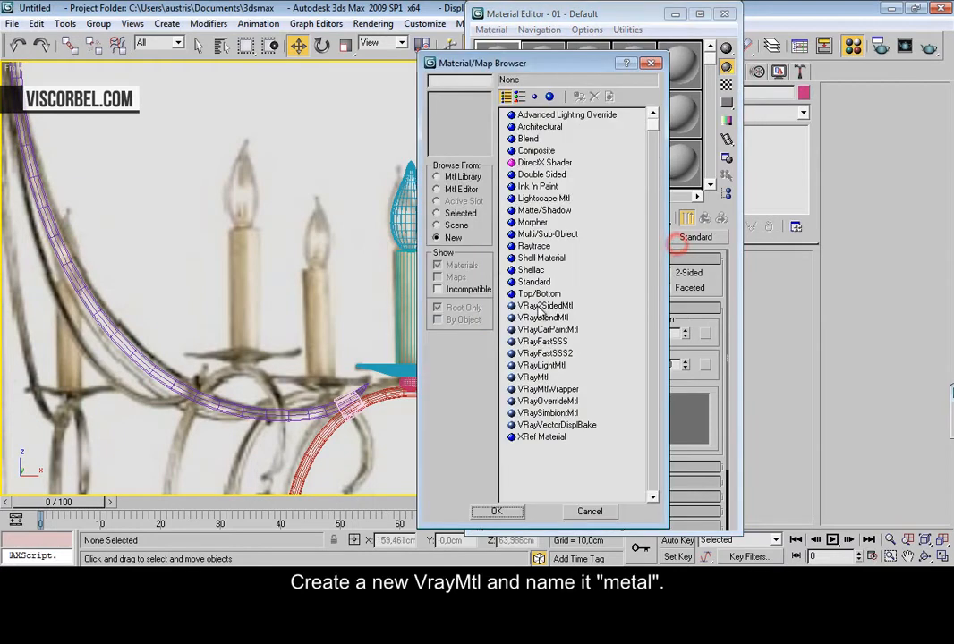
double_click(535, 377)
left_click(595, 236)
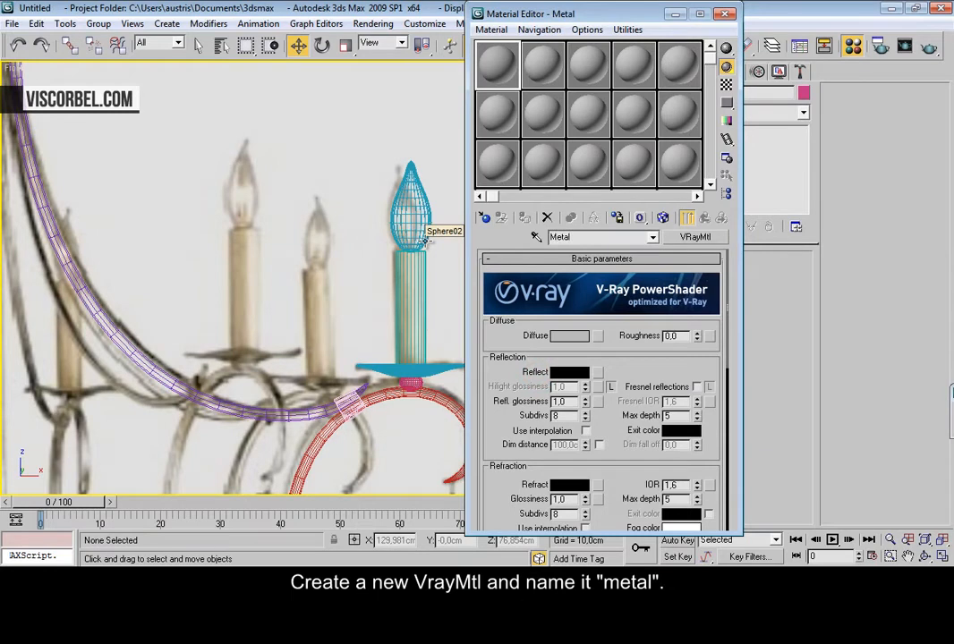
Select the arm's five metal parts without the candle and bulb, and assign the Metal material to them
scroll(322, 223, "down", 4)
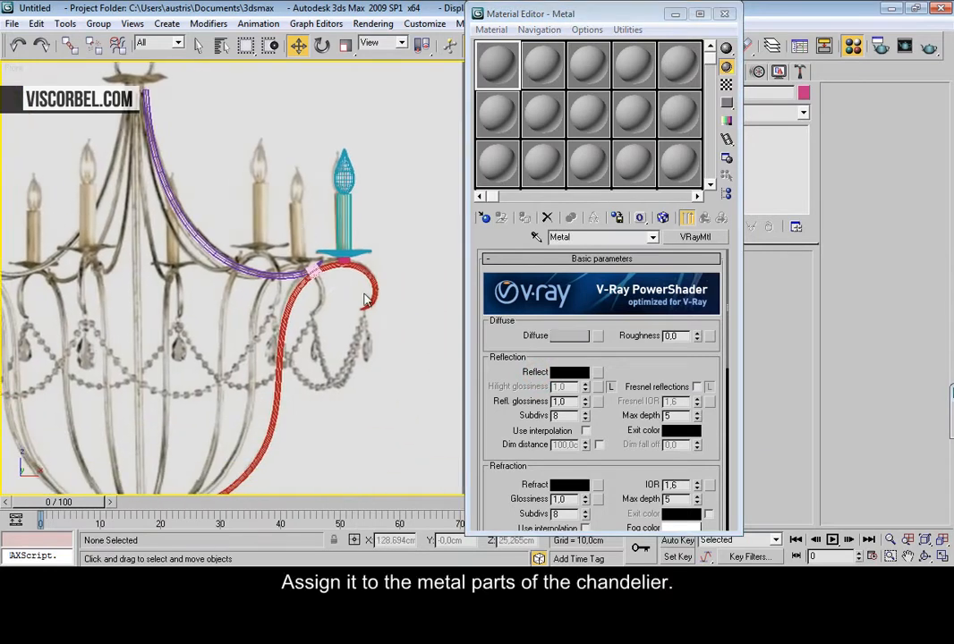
left_click_drag(330, 310, 272, 253)
left_click_drag(305, 121, 402, 229, "alt")
scroll(401, 229, "down", 2)
key("p")
key("z")
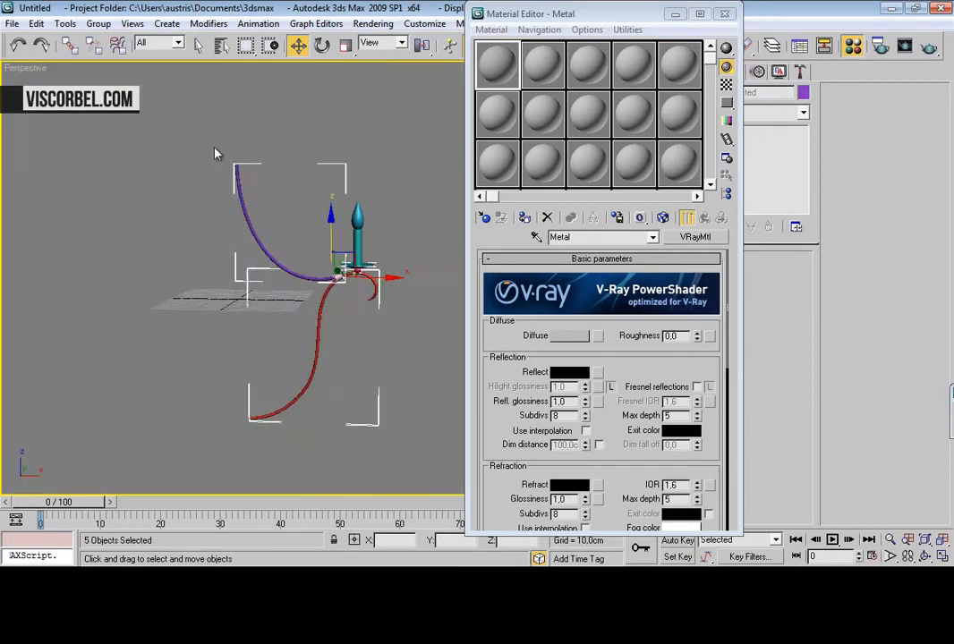
left_click(524, 217)
middle_click_drag(323, 253, 253, 260, "alt")
scroll(290, 272, "up", 5)
scroll(290, 272, "down", 2)
left_click(358, 229)
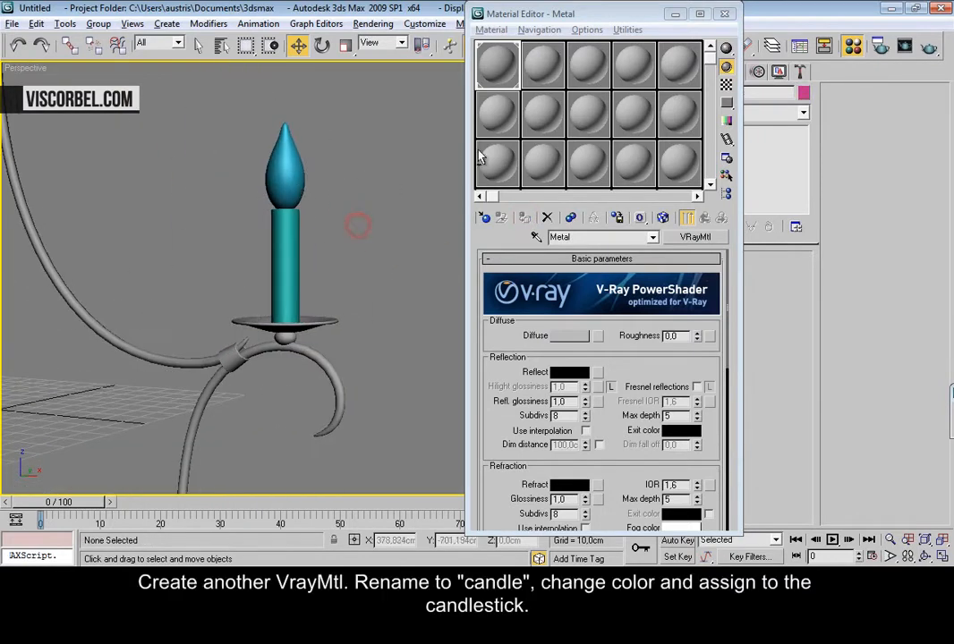
Turn the second material slot into a VRayMtl named Candle
left_click(541, 59)
left_click(687, 237)
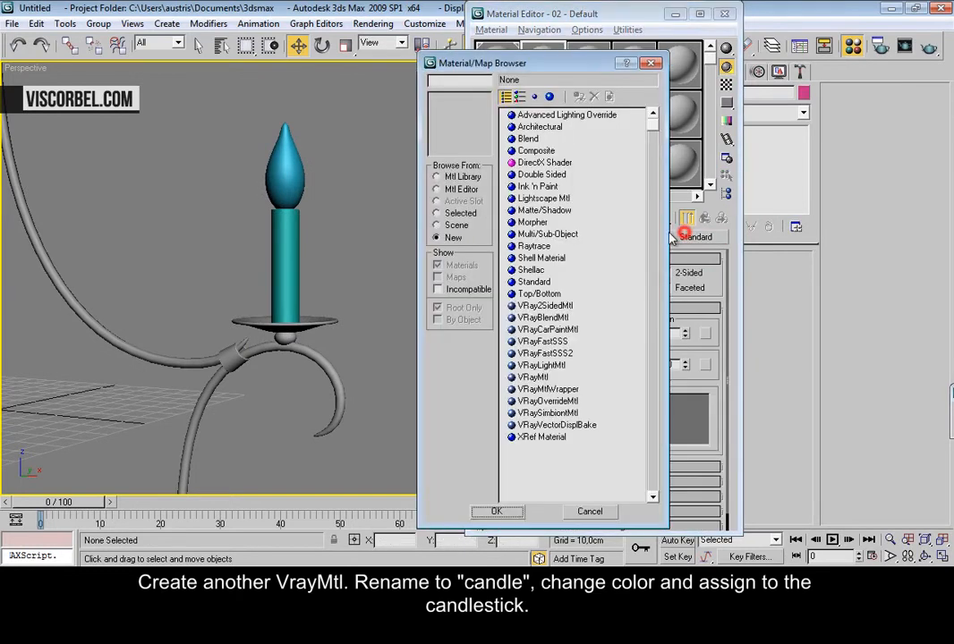
double_click(537, 376)
left_click(605, 237)
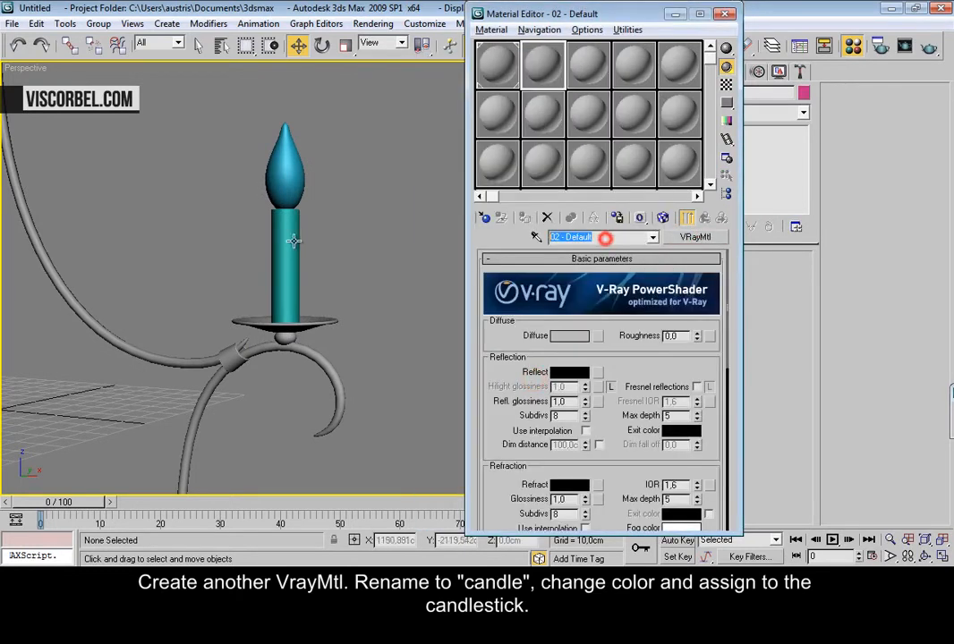
type("Candle")
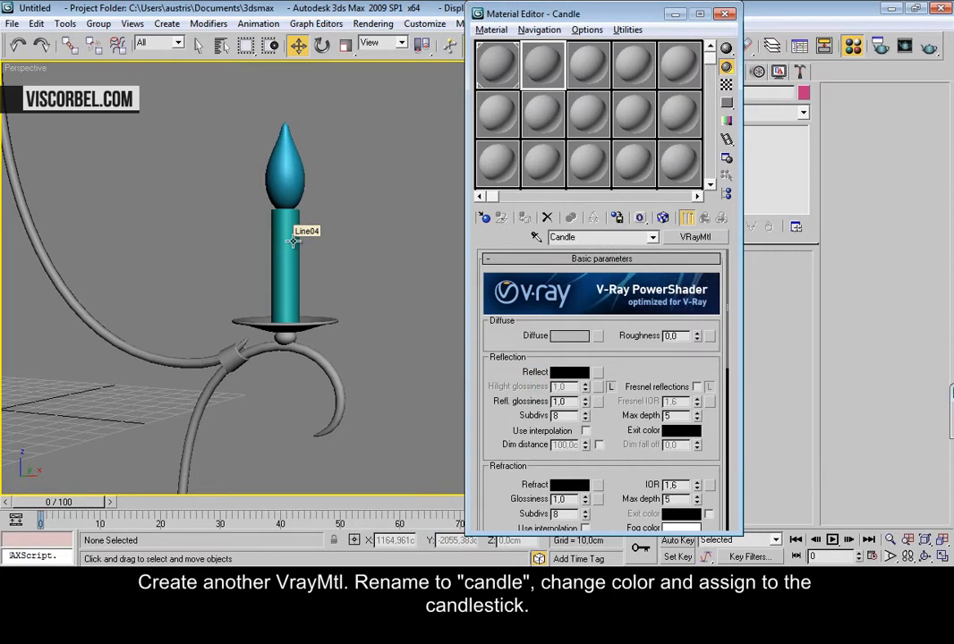
Set the Candle material's diffuse color to a light beige and assign it to the candlestick
left_click(579, 338)
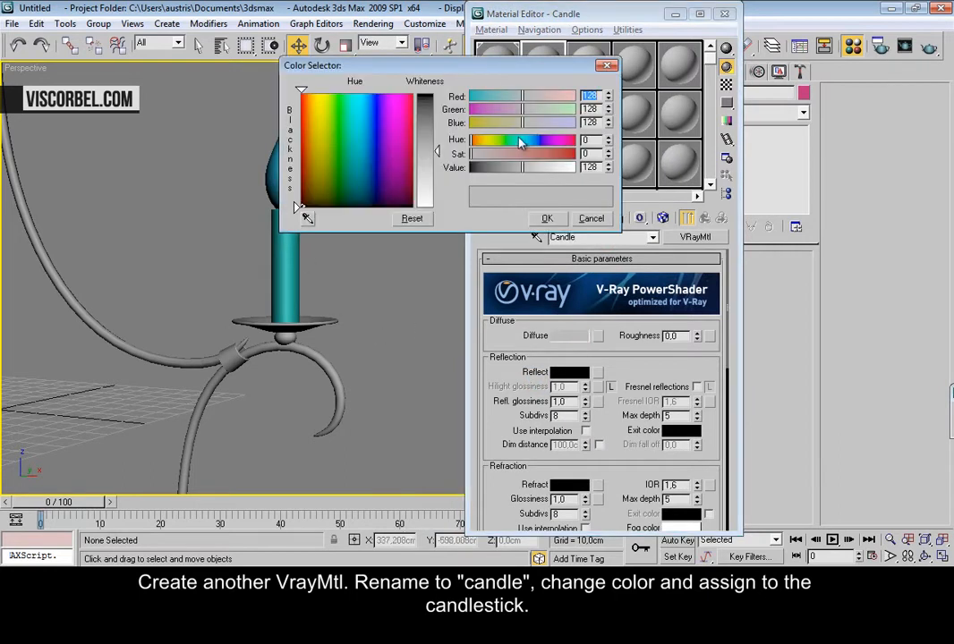
left_click(486, 141)
mouse_move(495, 155)
left_mouse_down()
mouse_move(524, 155)
mouse_move(479, 141)
mouse_move(502, 154)
left_mouse_up()
left_click(554, 168)
left_click(482, 141)
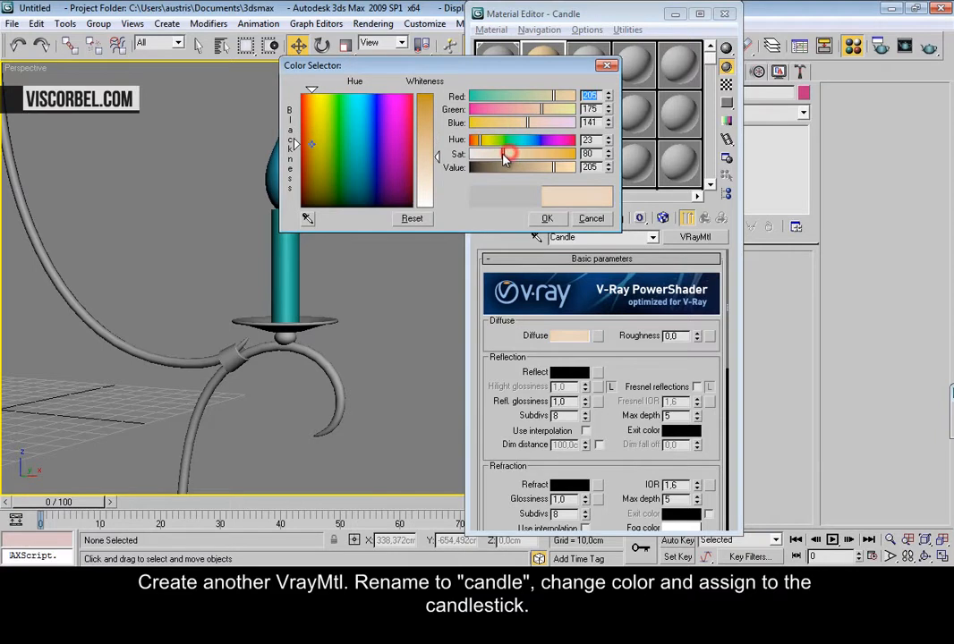
left_click(552, 216)
left_click_drag(364, 220, 277, 242)
middle_click_drag(267, 235, 298, 235)
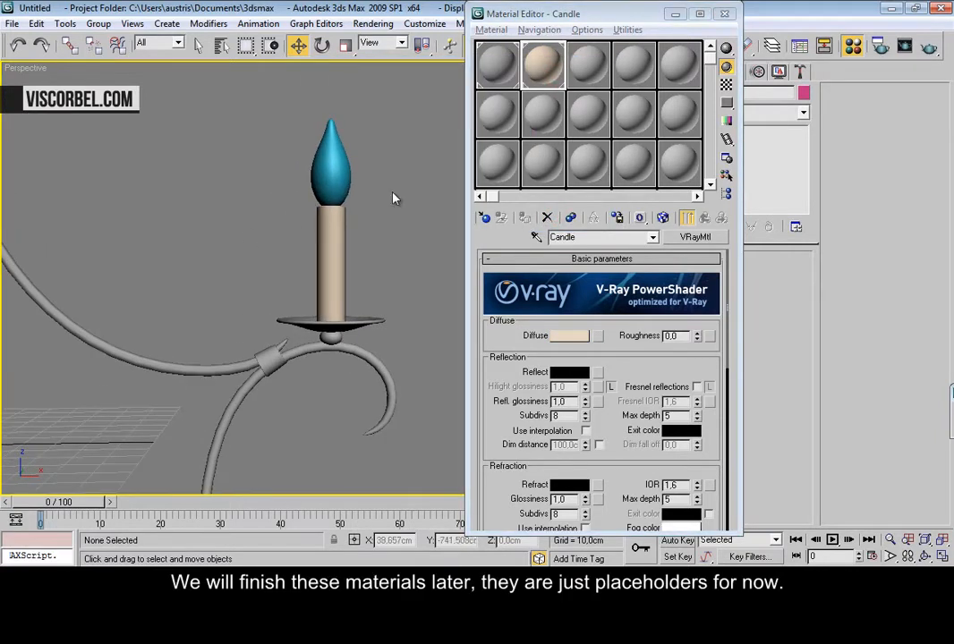
middle_click_drag(386, 232, 330, 235, "alt")
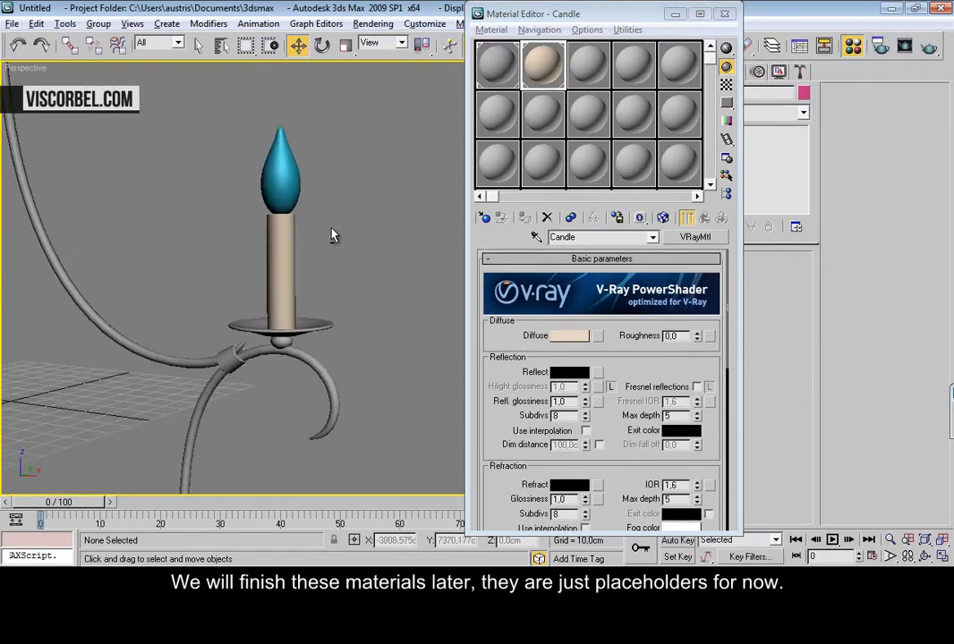
Turn the third material slot into a VRayMtl named Glass and set its diffuse color value to 2
left_click(584, 63)
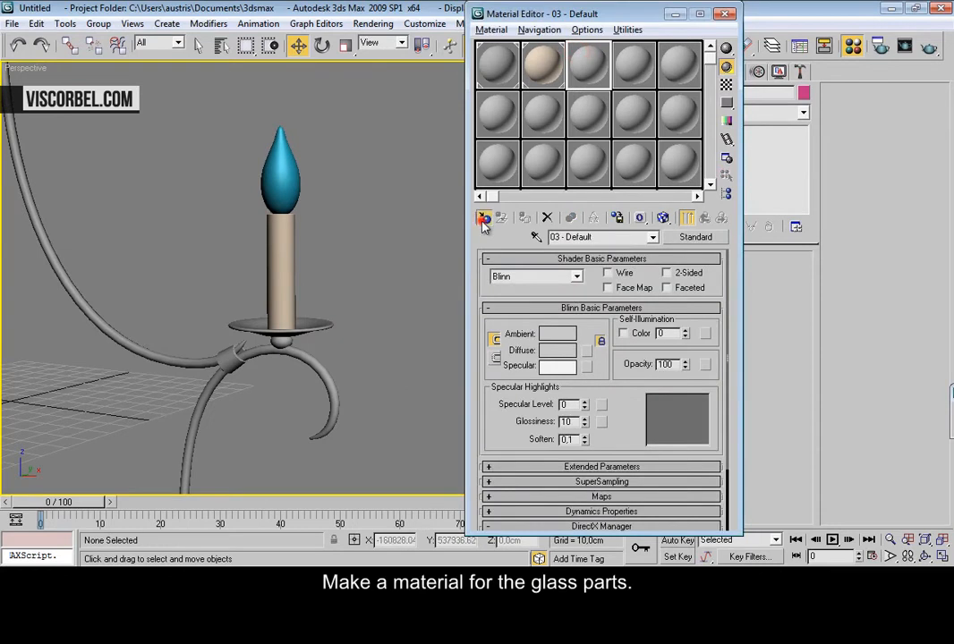
left_click(484, 217)
double_click(722, 388)
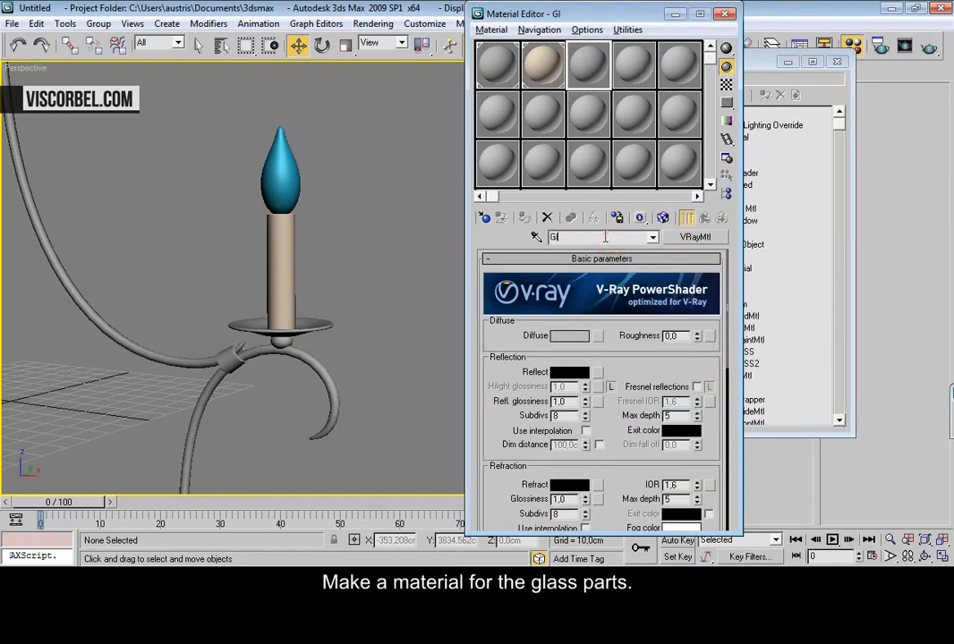
left_click(577, 336)
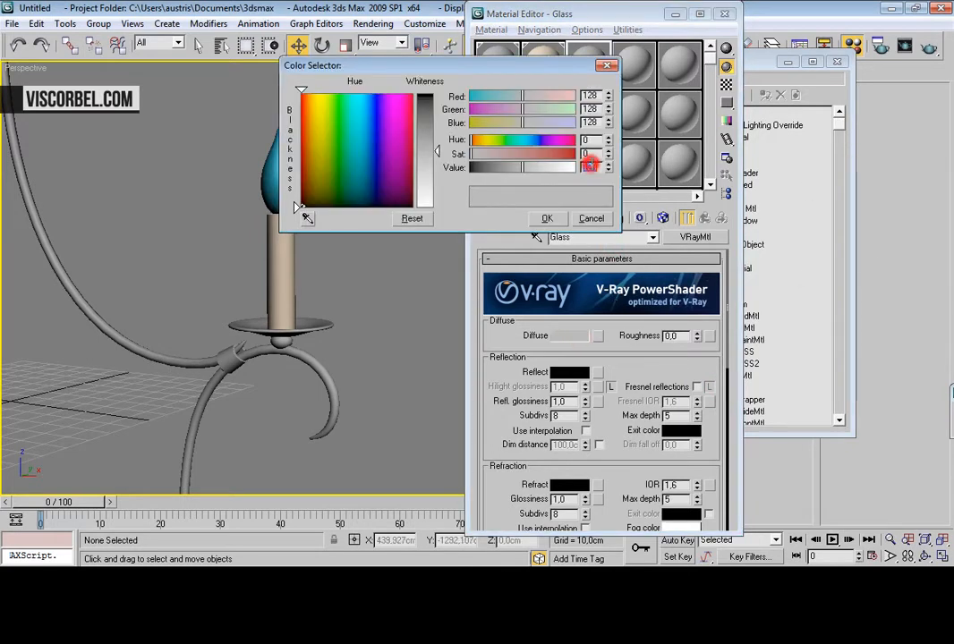
type("2")
key("Return")
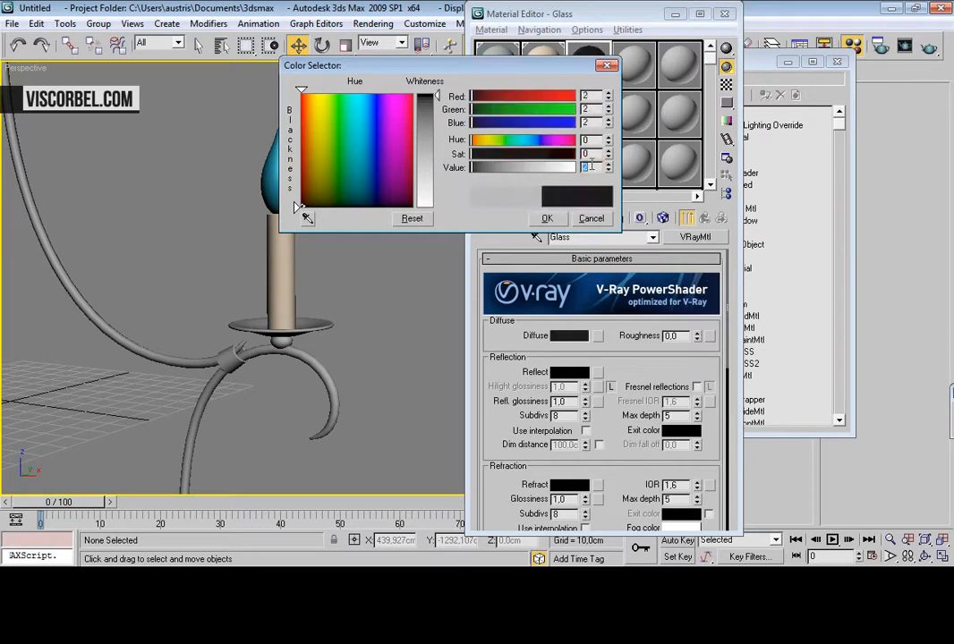
left_click(546, 217)
Assign the Glass material to the flame-shaped bulb and deselect it
left_click(268, 167)
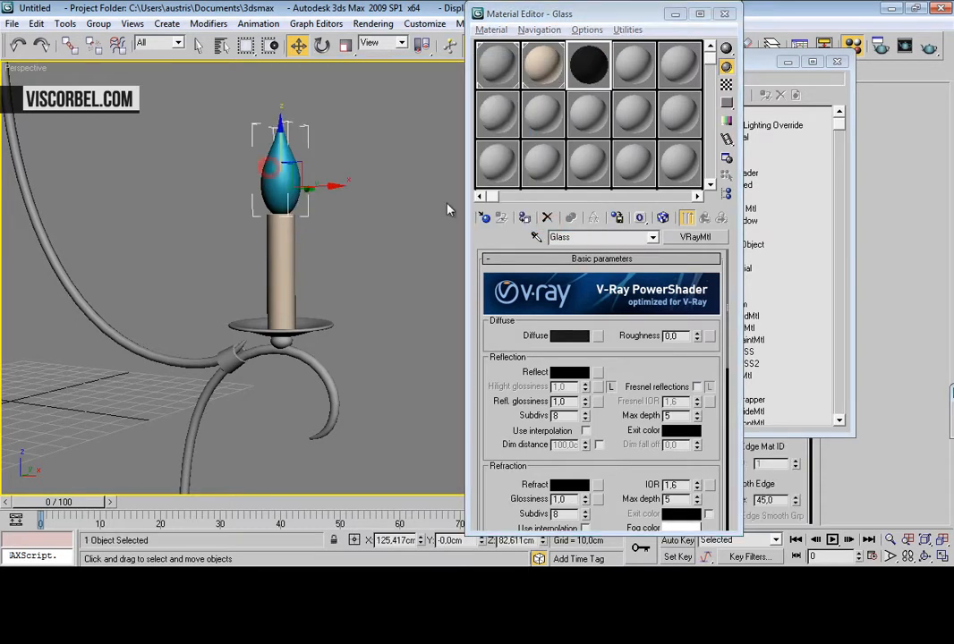
left_click(524, 221)
left_click(379, 166)
Switch to the Front view, close the Material Editor and clear the selection
scroll(380, 166, "down", 5)
left_click_drag(395, 204, 286, 312)
key("f")
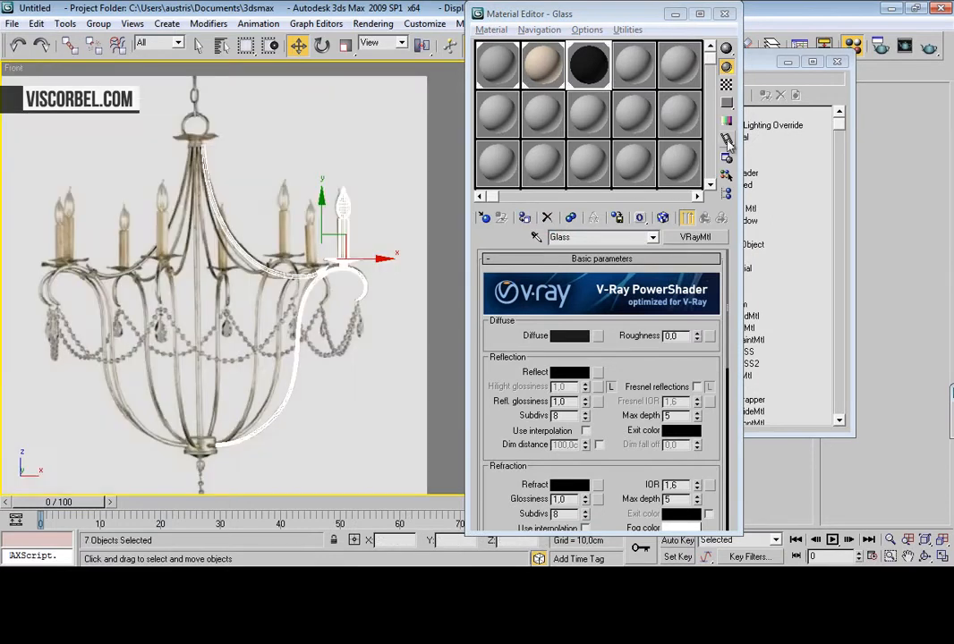
left_click(724, 13)
left_click(416, 149)
scroll(428, 179, "up", 3)
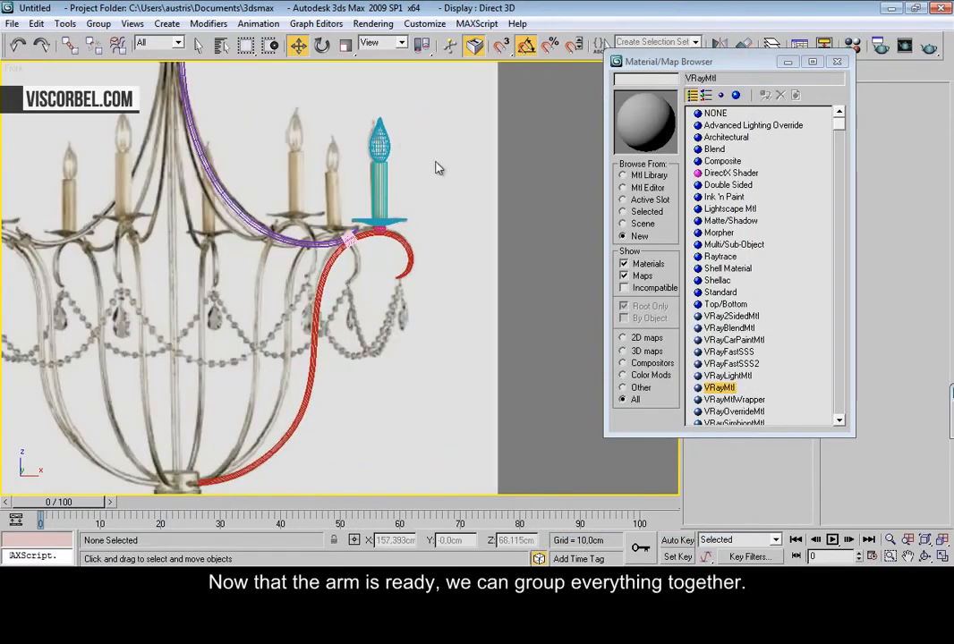
Select all parts of the chandelier arm, combine them into one group and deselect it
left_click_drag(204, 414, 201, 398)
left_click(98, 23)
left_click(117, 40)
left_click(485, 316)
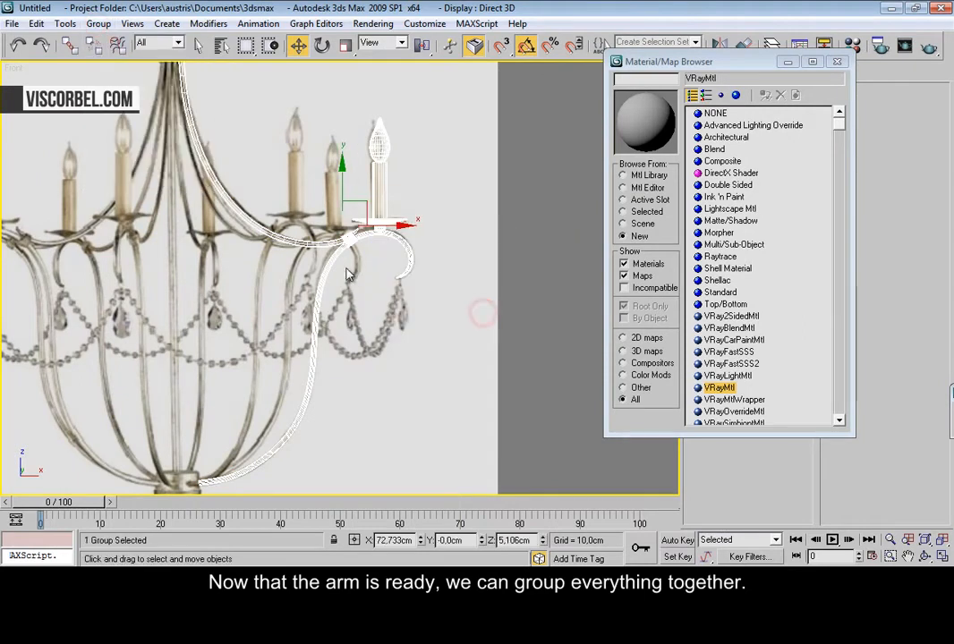
left_click(461, 350)
With the Line tool, trace the right-hand profile of the finial below the central hub, starting at its lower tip
middle_click_drag(454, 377, 412, 241)
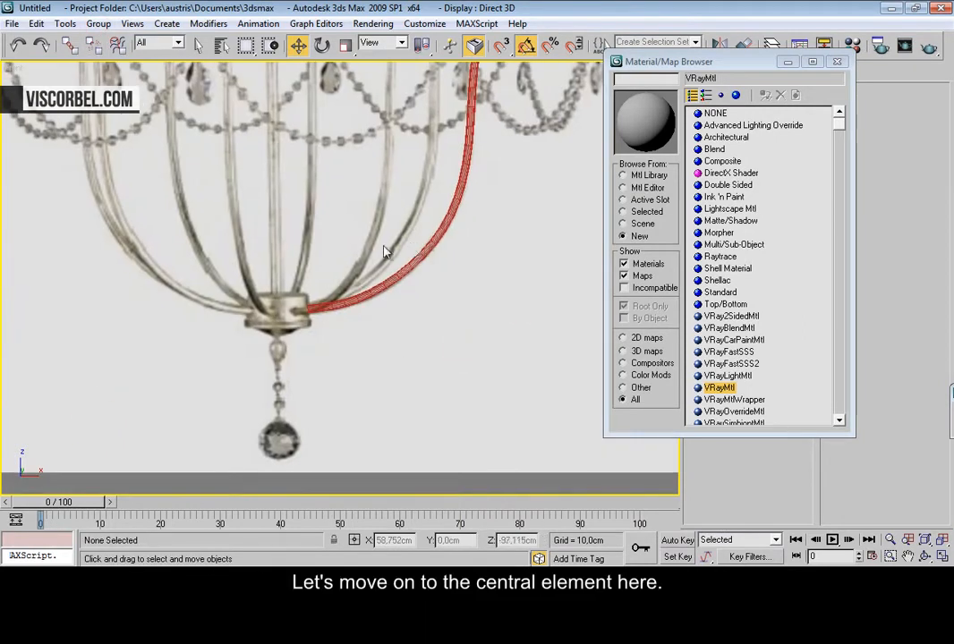
scroll(277, 270, "down", 3)
scroll(313, 223, "down", 2)
scroll(346, 247, "up", 3)
scroll(341, 153, "up", 5)
middle_click_drag(344, 241, 485, 207)
scroll(387, 321, "up", 3)
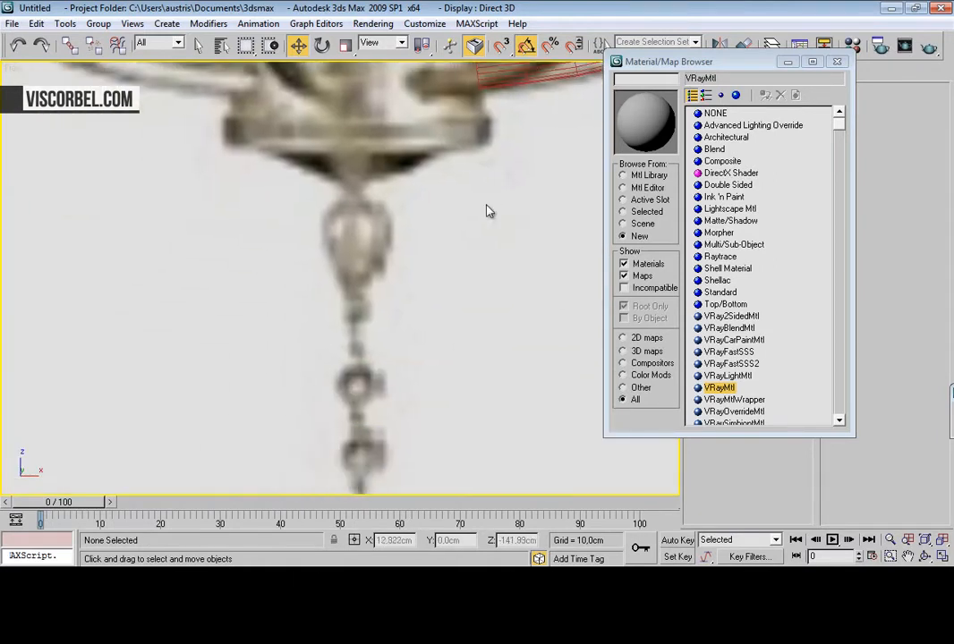
scroll(485, 206, "down", 2)
right_click(483, 242)
left_click(498, 185)
scroll(469, 284, "up", 2)
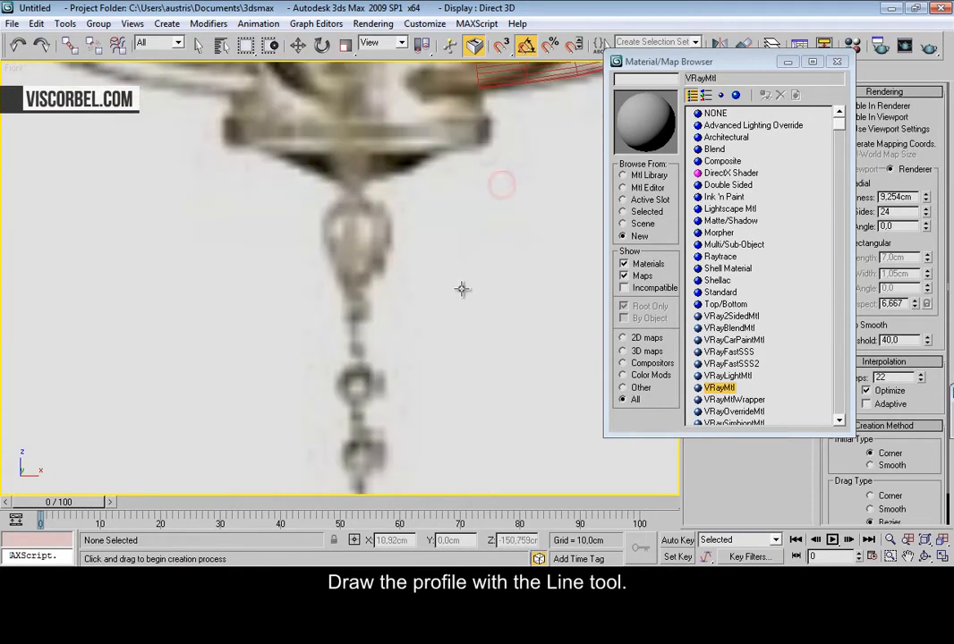
left_click(359, 329)
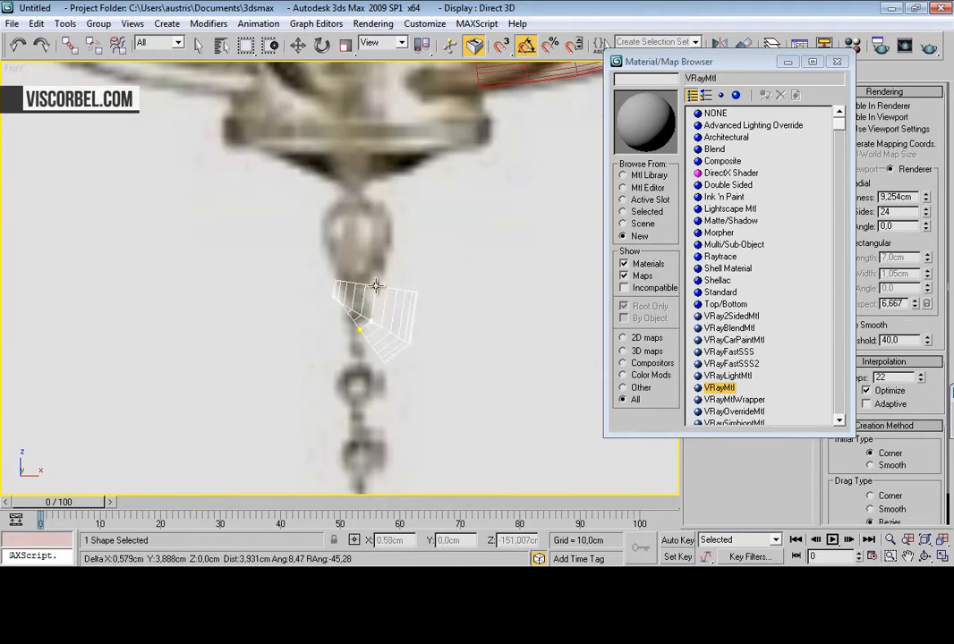
left_click(374, 285)
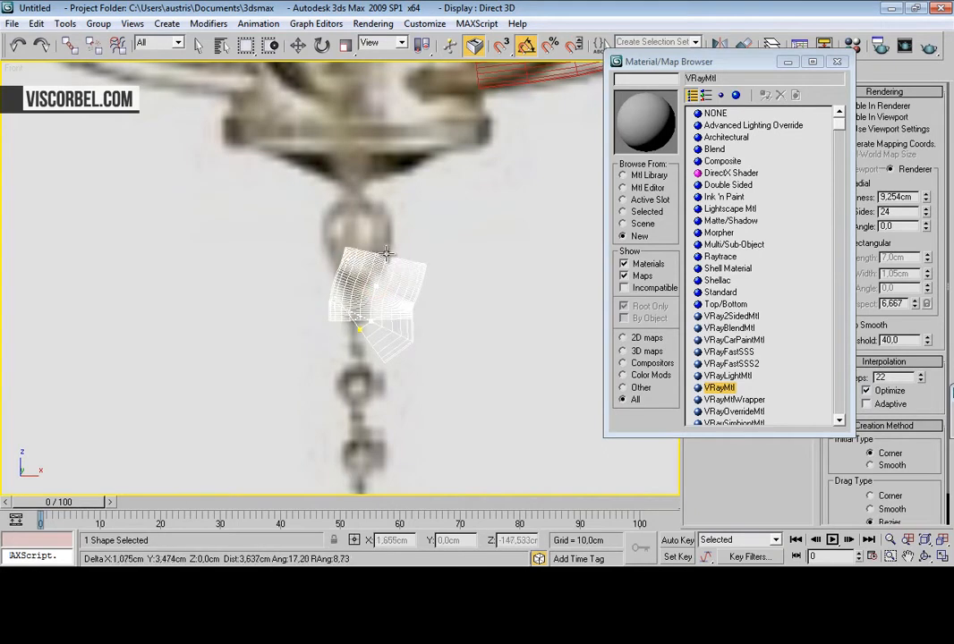
left_click(394, 229)
left_click(379, 190)
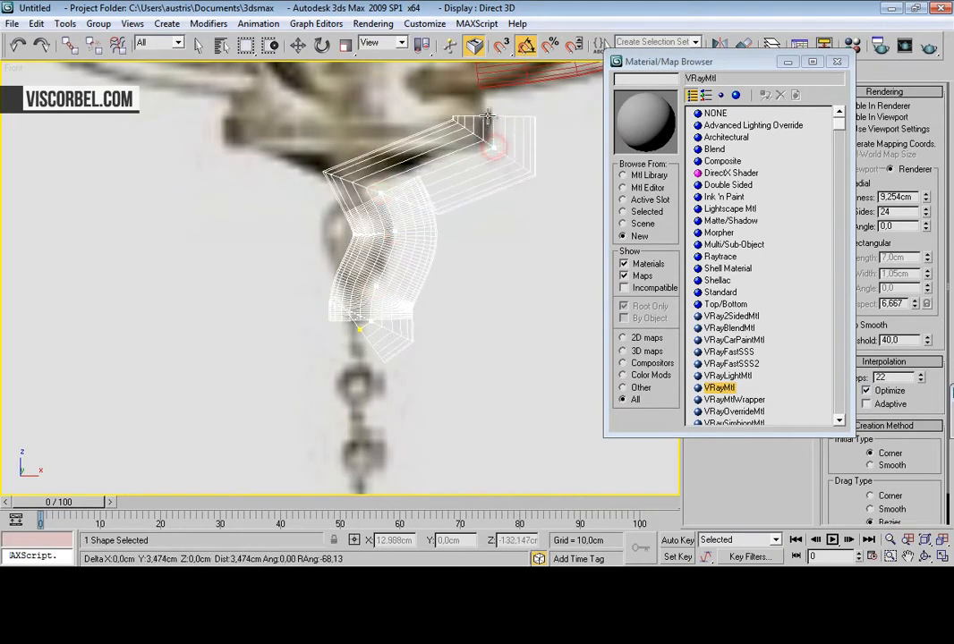
Continue the profile line around the central hub and up the central rod to the collar below the ring
scroll(480, 113, "down", 2)
left_click(405, 142)
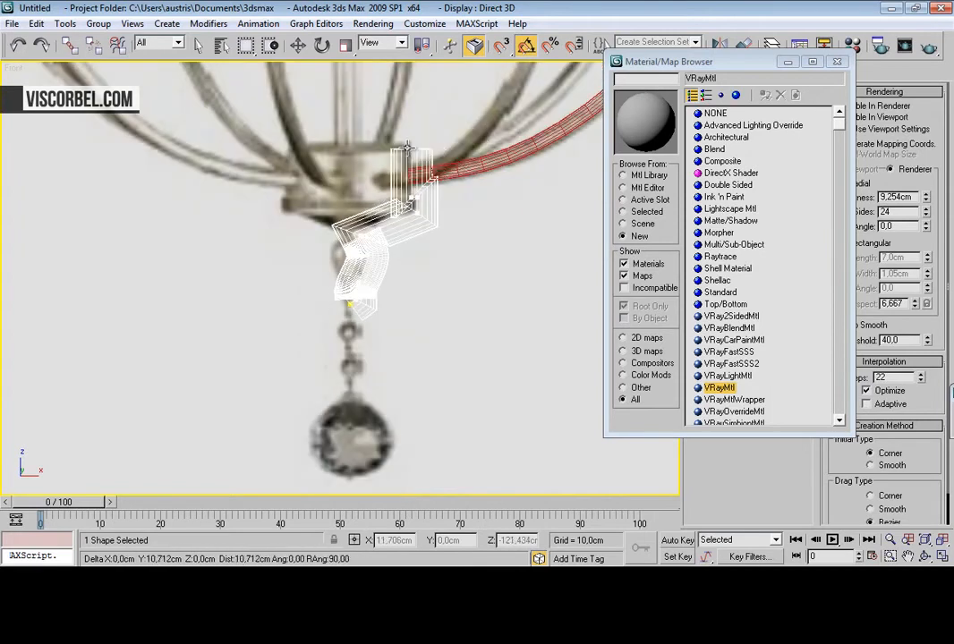
left_click(358, 142)
scroll(358, 100, "down", 3)
scroll(339, 125, "up", 5)
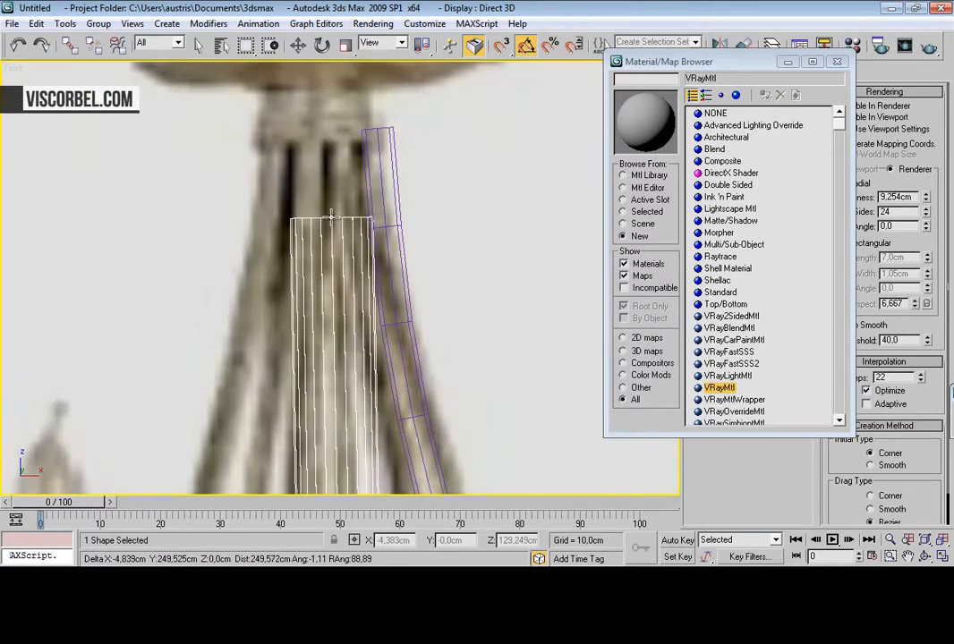
scroll(333, 214, "down", 2)
middle_click_drag(337, 202, 341, 287)
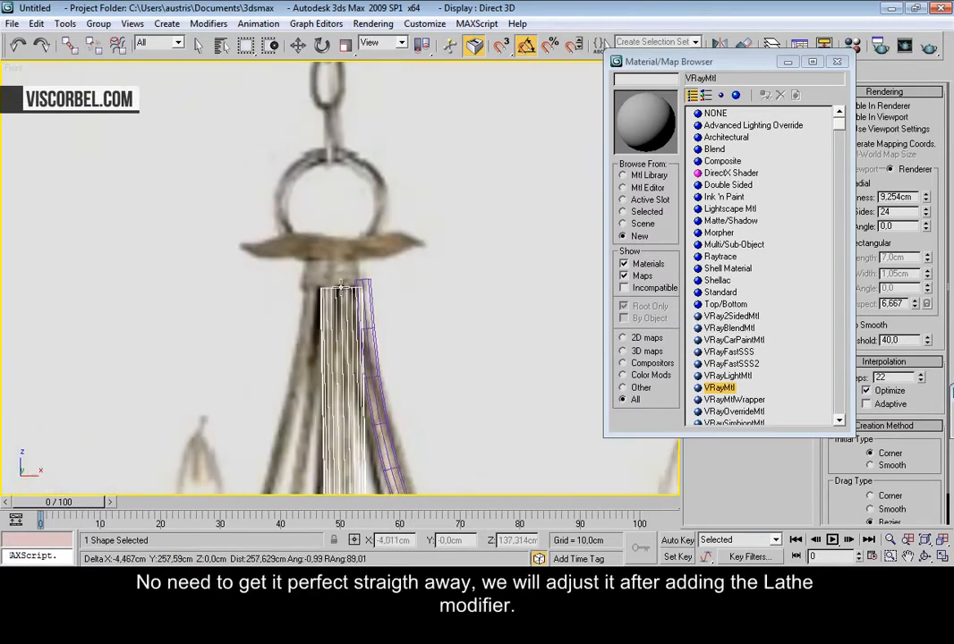
scroll(341, 289, "up", 2)
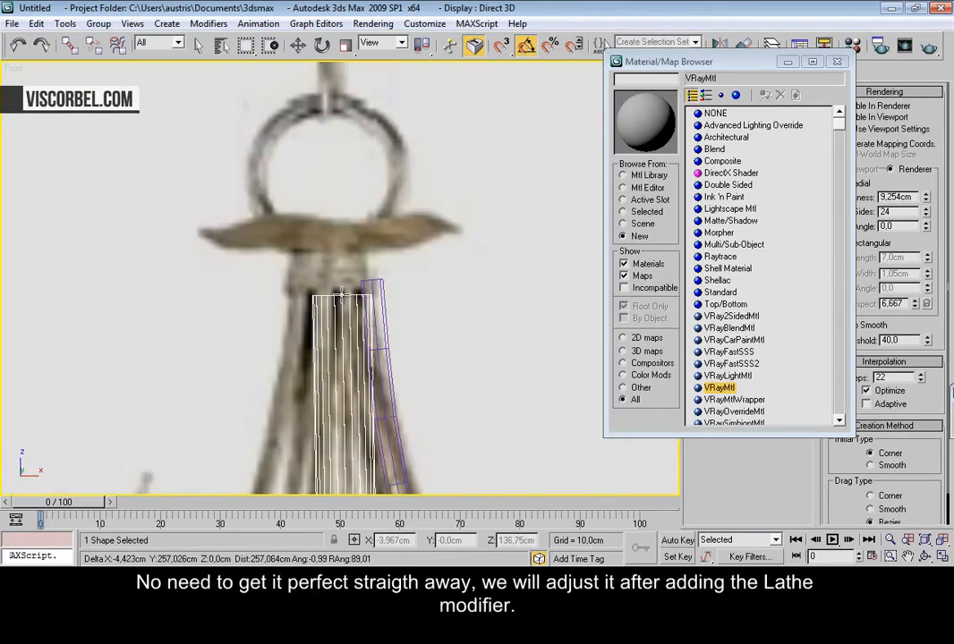
left_click(356, 287)
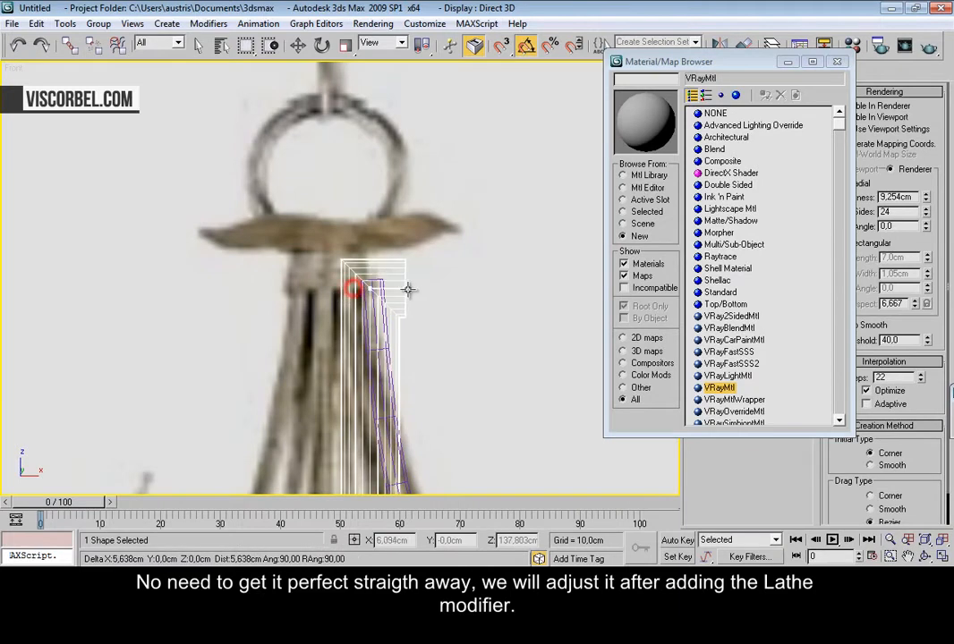
Finish the open profile line by outlining the right half of the cap beneath the chandelier's ring
left_click(408, 288)
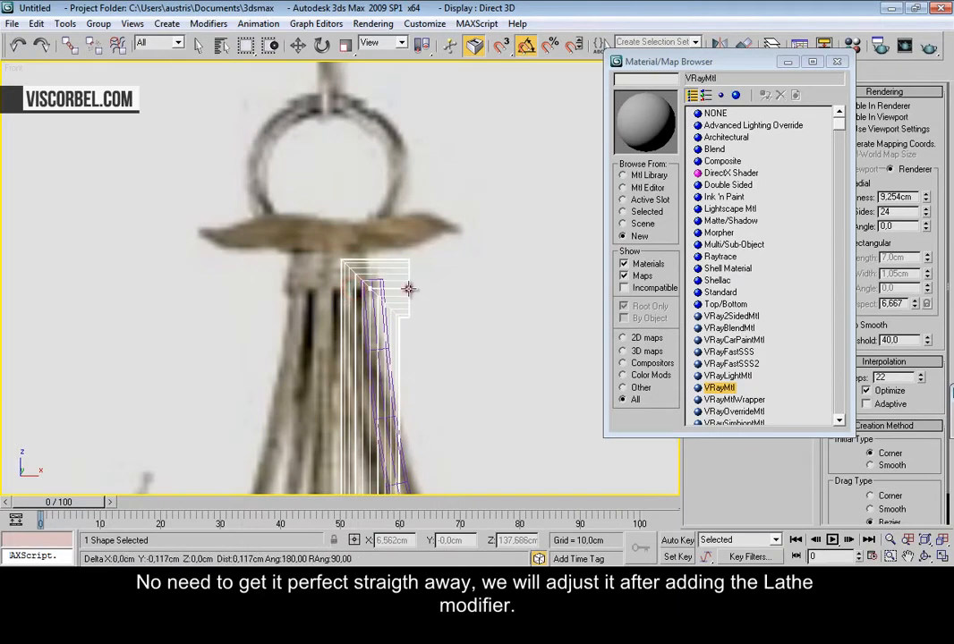
left_click(407, 235)
left_click(368, 232)
right_click(368, 231)
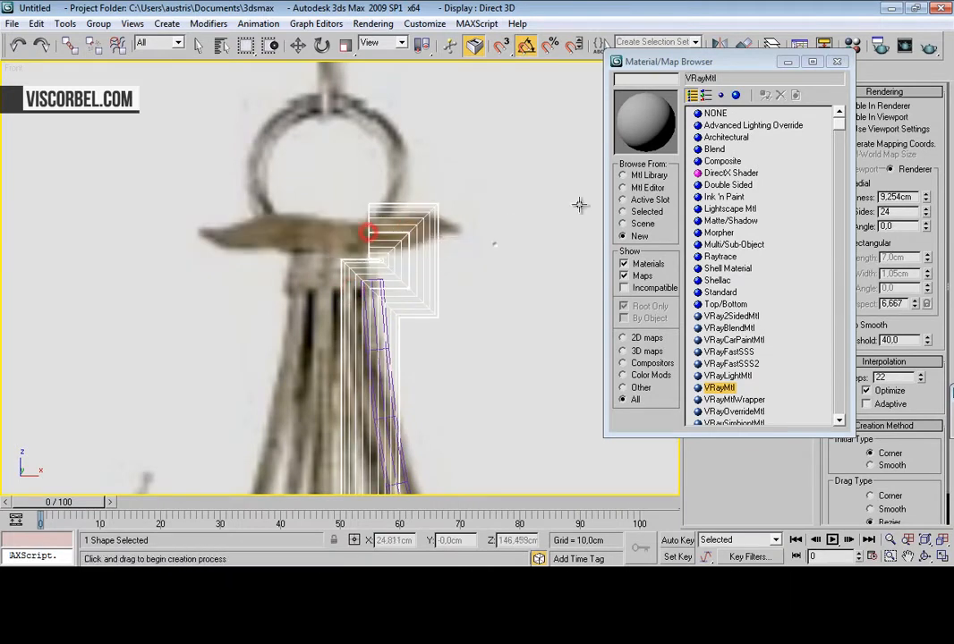
Close the Material/Map Browser and turn off the profile line's rendering in both renderer and viewport
left_click(837, 61)
left_click(714, 72)
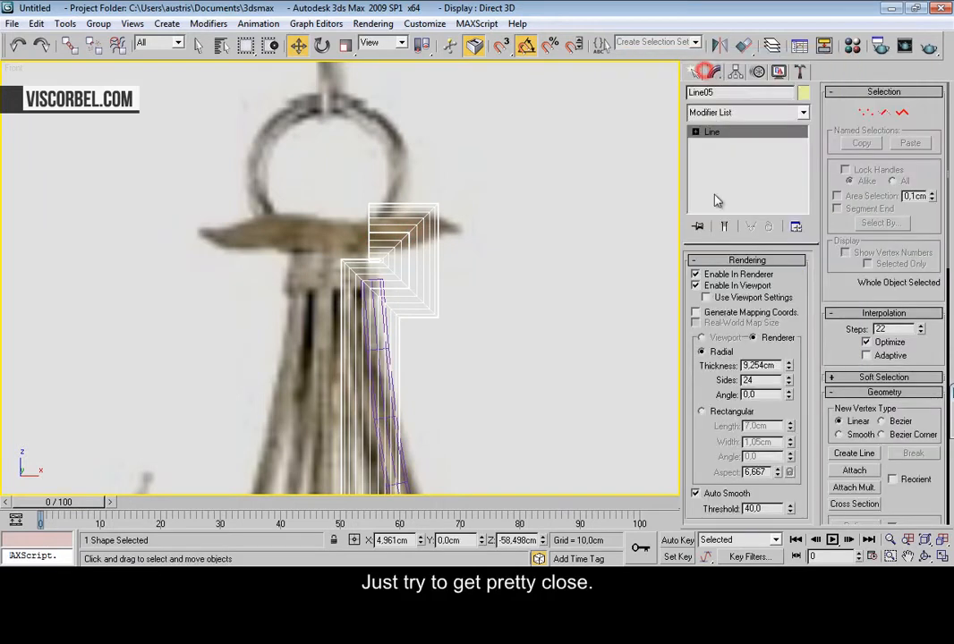
left_click(699, 275)
scroll(343, 269, "down", 5)
scroll(411, 283, "up", 5)
right_click(411, 275)
left_click(363, 127)
Adjust the Bezier vertex at the widest point of the finial on the profile line
scroll(408, 187, "down", 10)
middle_click_drag(428, 366, 428, 329)
scroll(367, 363, "up", 7)
middle_click_drag(368, 363, 417, 166)
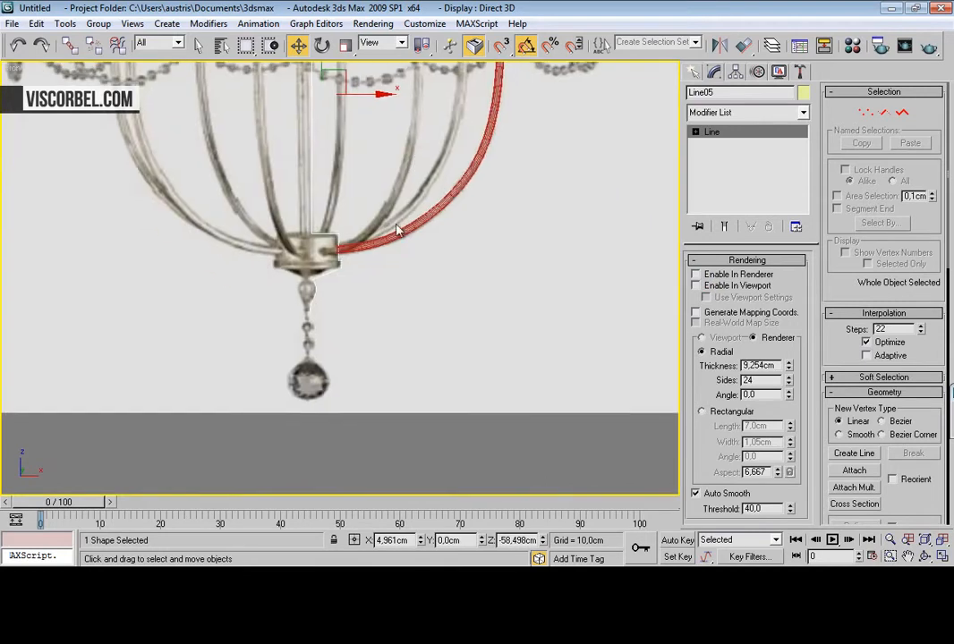
scroll(349, 257, "up", 7)
key("1")
scroll(236, 296, "up", 2)
middle_click_drag(236, 295, 311, 317)
scroll(311, 316, "up", 2)
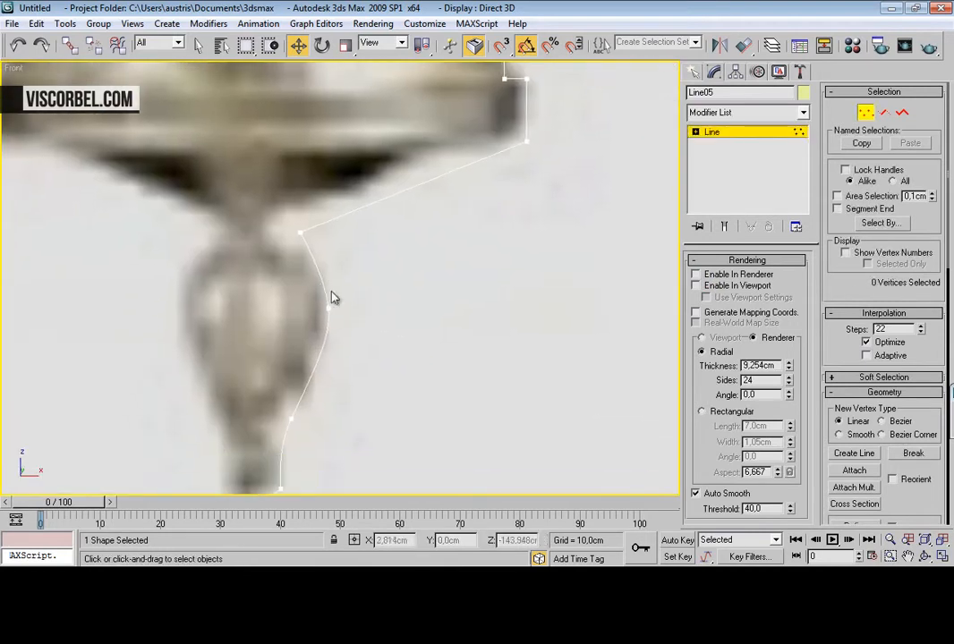
right_click(368, 305)
left_click_drag(355, 334, 329, 348)
left_click(211, 278)
key("1")
scroll(440, 252, "down", 4)
key("1")
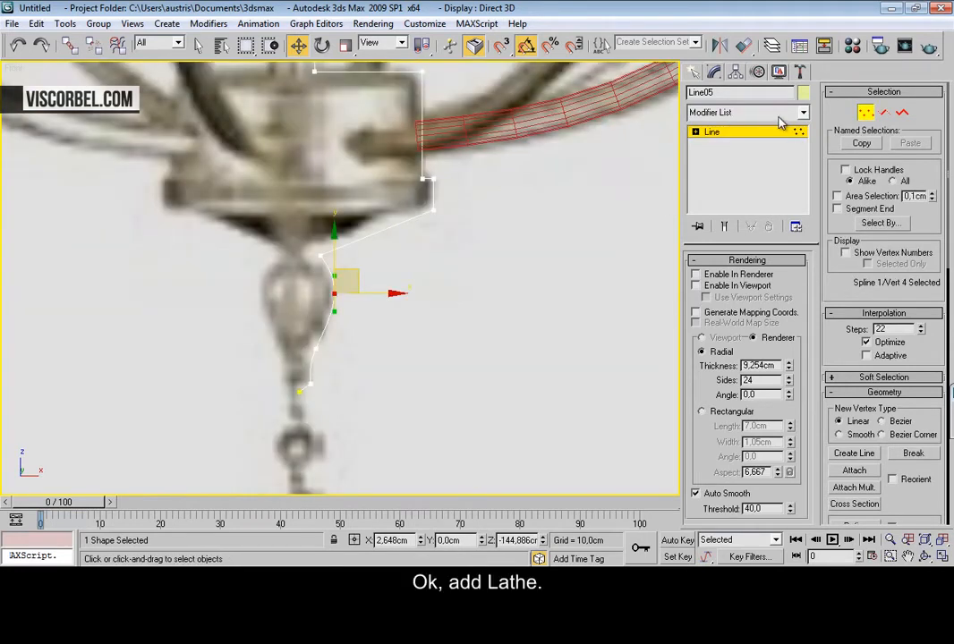
Apply a Lathe modifier to the central profile line
left_click(802, 111)
scroll(777, 121, "up", 3)
key("l")
left_click(773, 131)
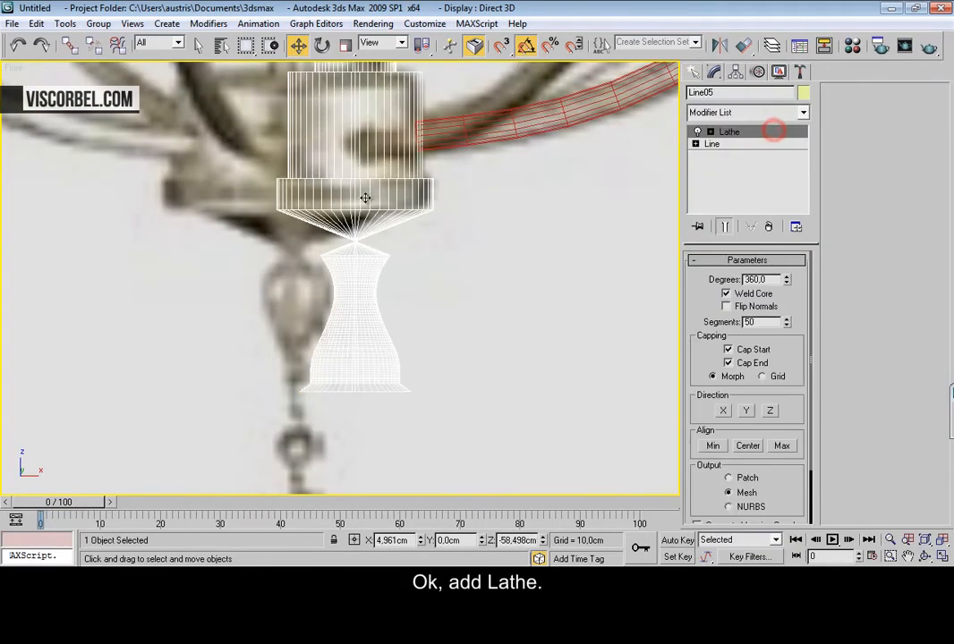
Move the Lathe axis horizontally until the revolved shape lines up with the hub and finial in the photo
key("1")
scroll(482, 193, "down", 5)
middle_click_drag(375, 226, 468, 471)
middle_click_drag(471, 265, 432, 226)
mouse_move(432, 226)
left_mouse_down()
mouse_move(436, 219)
mouse_move(419, 221)
left_mouse_up()
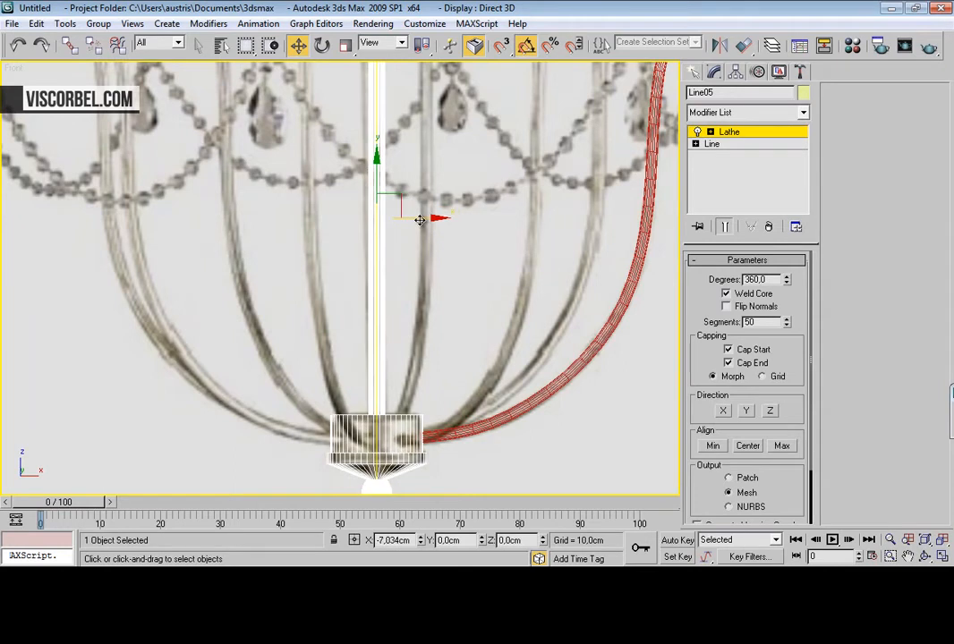
key("1")
middle_click_drag(442, 367, 412, 189)
scroll(398, 272, "up", 6)
middle_click_drag(399, 272, 374, 68)
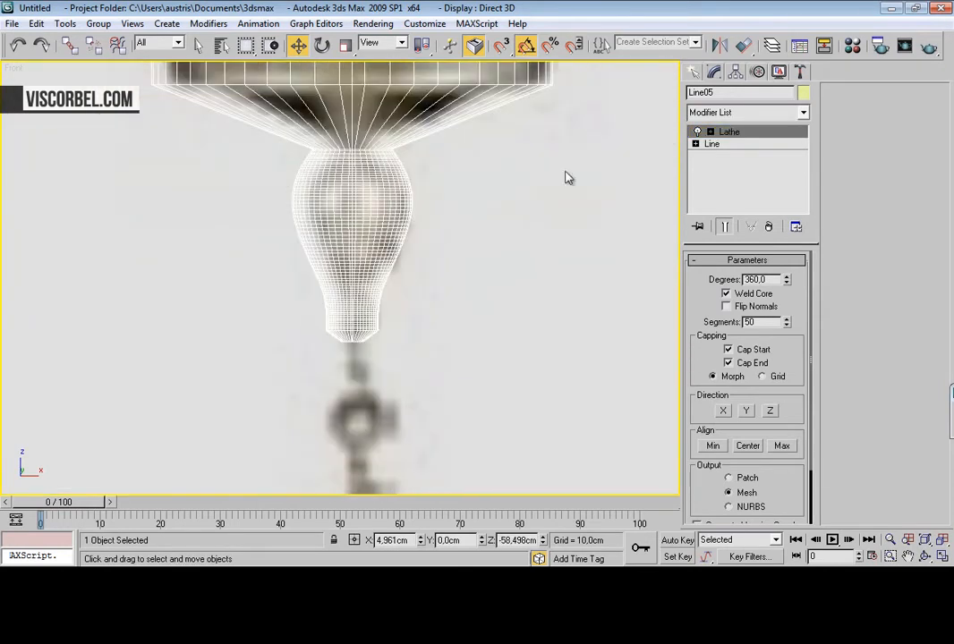
Return to the base Line beneath the Lathe modifier and turn on Show End Result
left_click(725, 145)
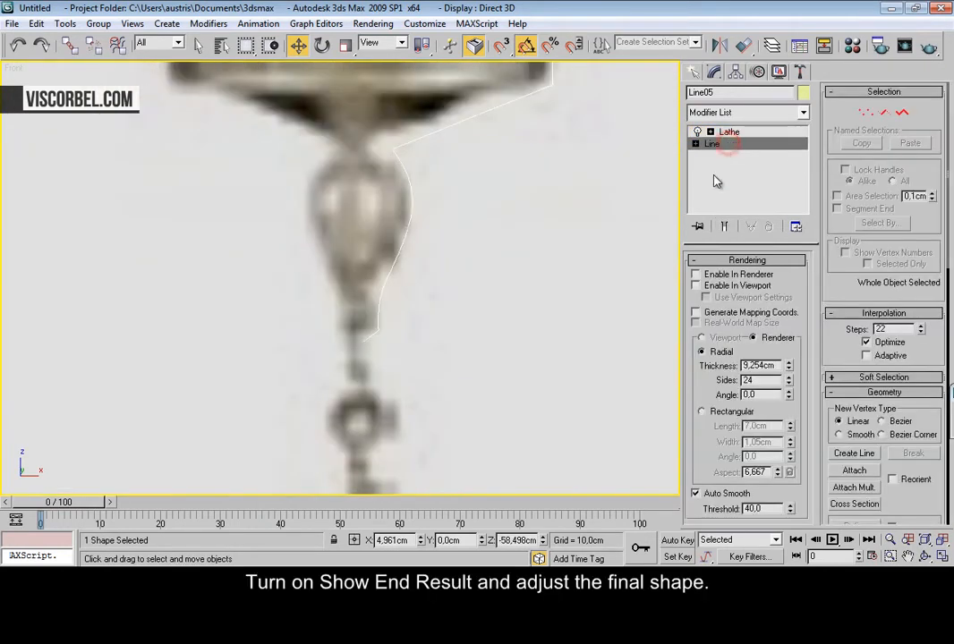
left_click(723, 228)
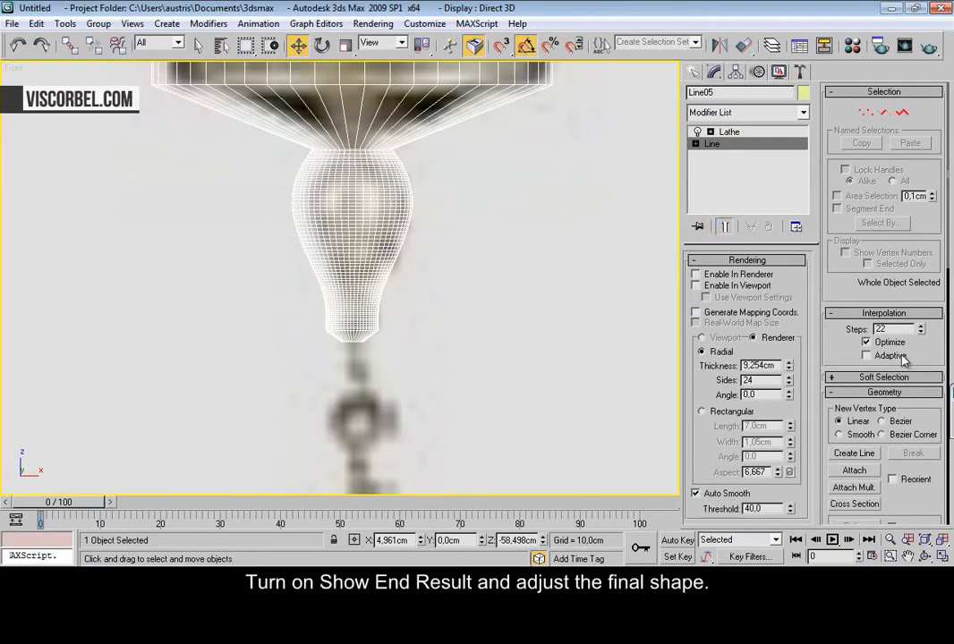
middle_click_drag(380, 144, 399, 210)
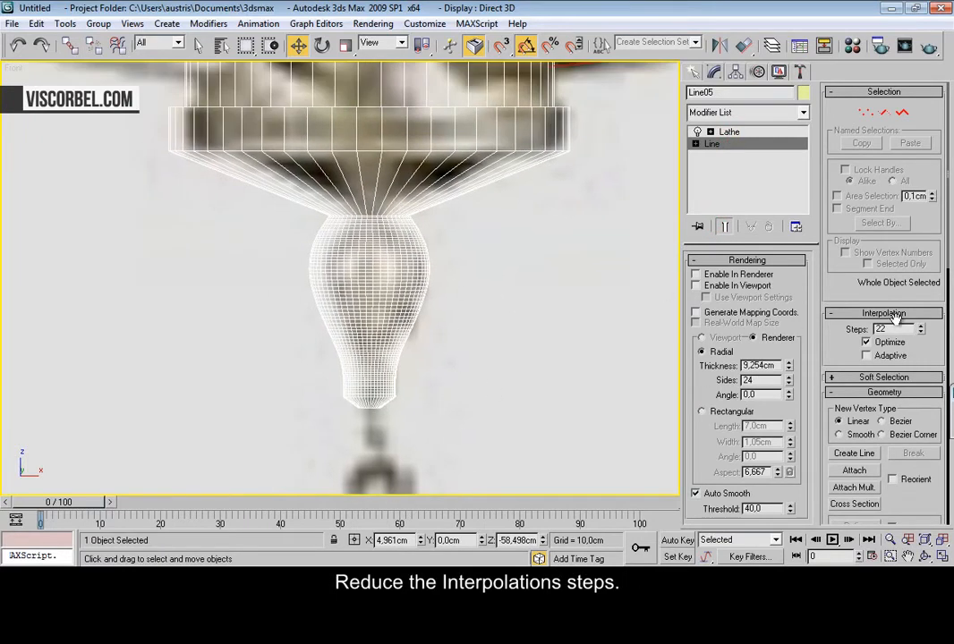
Set the column profile line's interpolation steps to 6
key("Return")
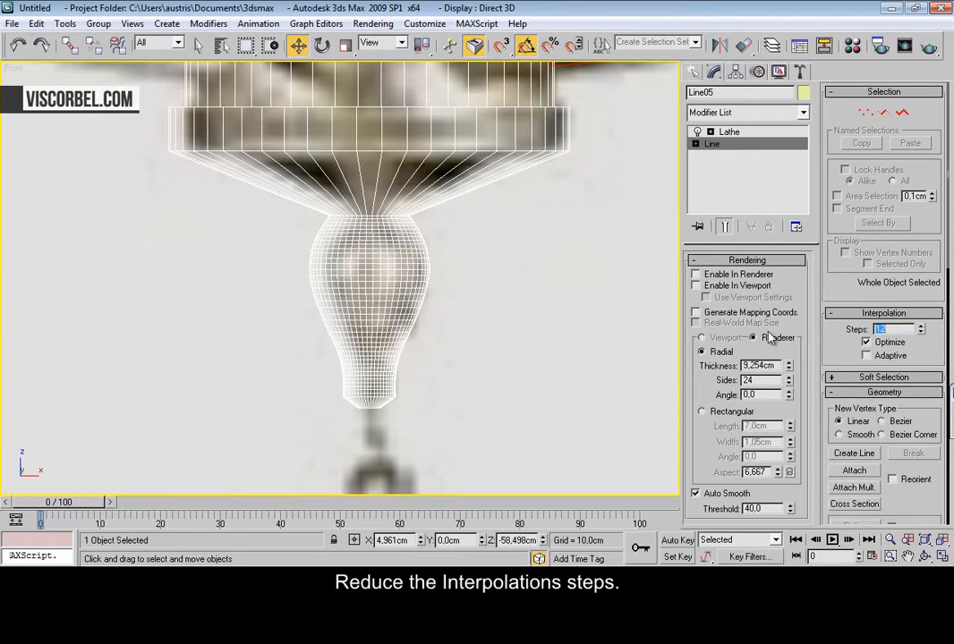
left_click(742, 132)
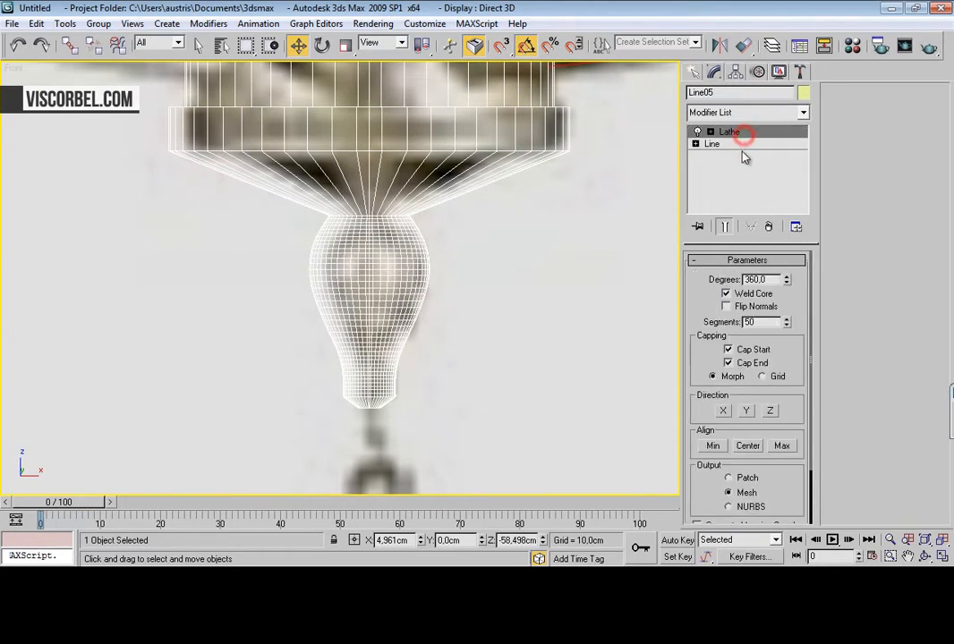
left_click(742, 146)
left_click(368, 326)
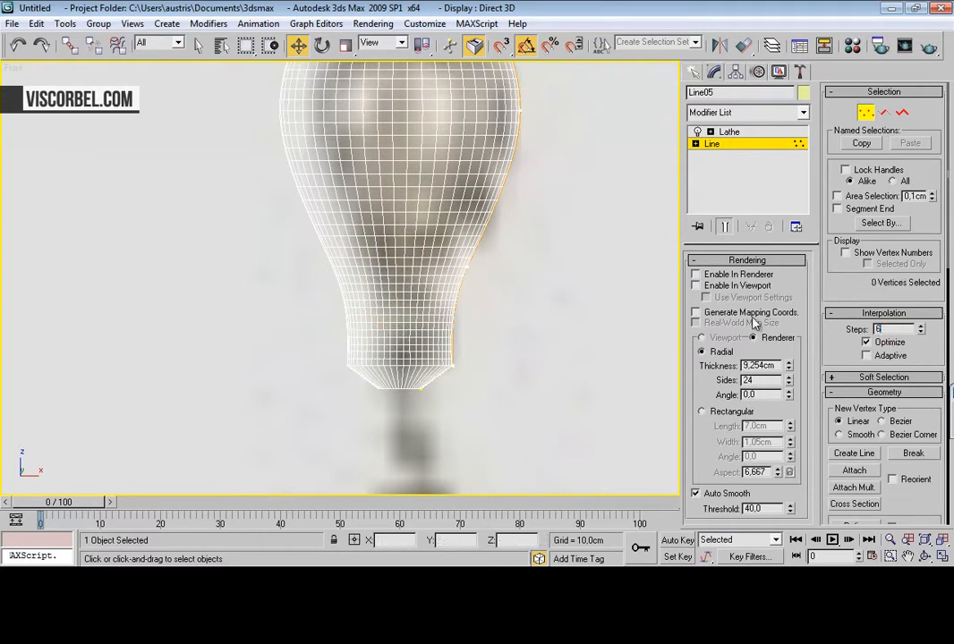
type("6")
key("Return")
Narrow the finial's lower tip by moving the two lowest profile vertices inward to a point on the centre axis
scroll(487, 332, "up", 1)
mouse_move(436, 388)
left_mouse_down()
mouse_move(470, 403)
mouse_move(462, 379)
mouse_move(449, 378)
left_mouse_up()
scroll(488, 332, "down", 1)
middle_click_drag(433, 234, 445, 315)
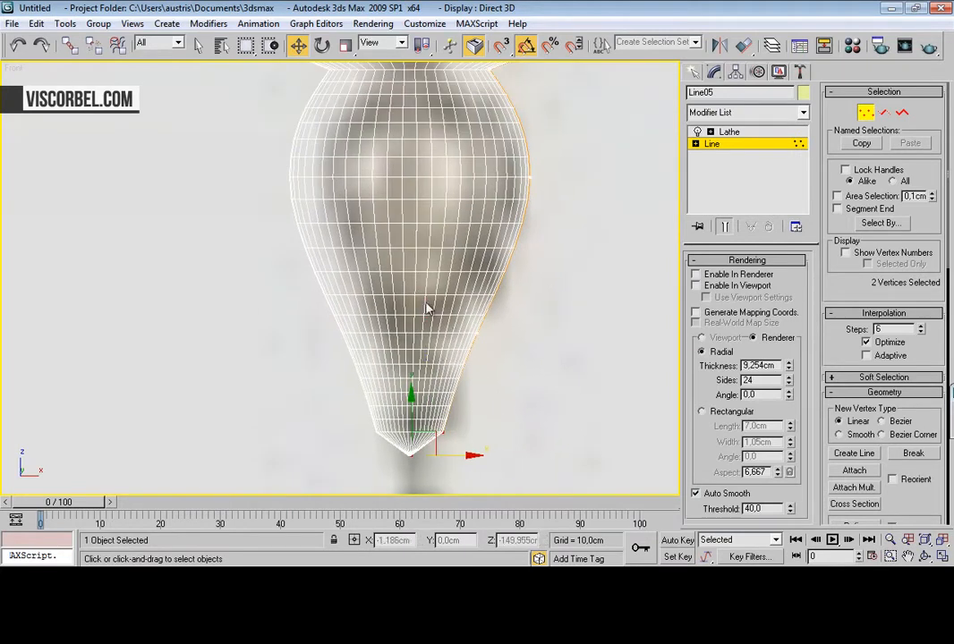
left_click_drag(425, 302, 507, 352)
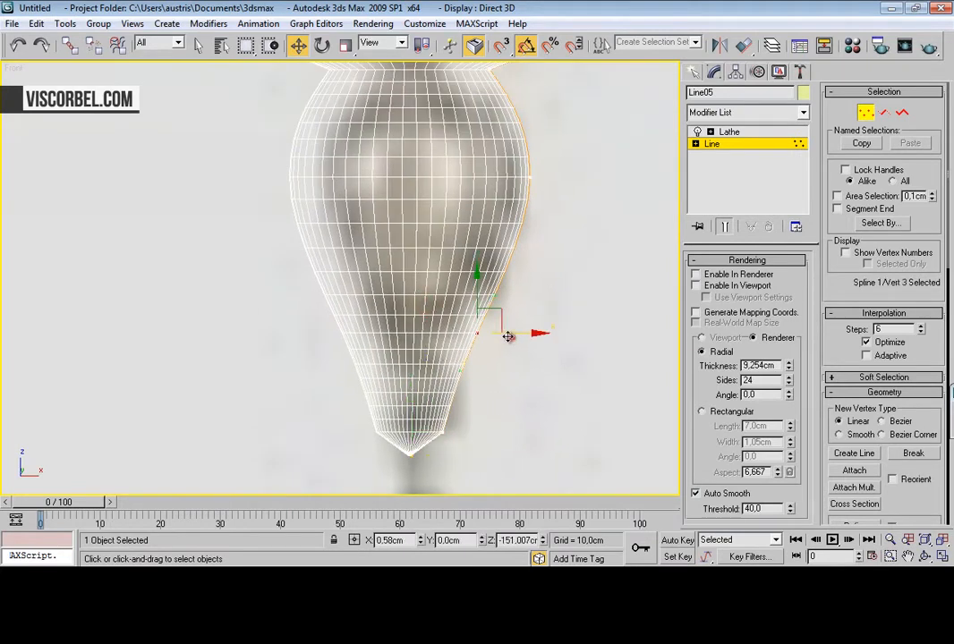
Convert the two profile vertices bounding the flare between the hub and the finial to Bezier Corner
scroll(510, 336, "down", 4)
middle_click_drag(495, 196, 491, 294)
left_click(404, 254)
left_click_drag(579, 201, 604, 219, "ctrl")
right_click(610, 221)
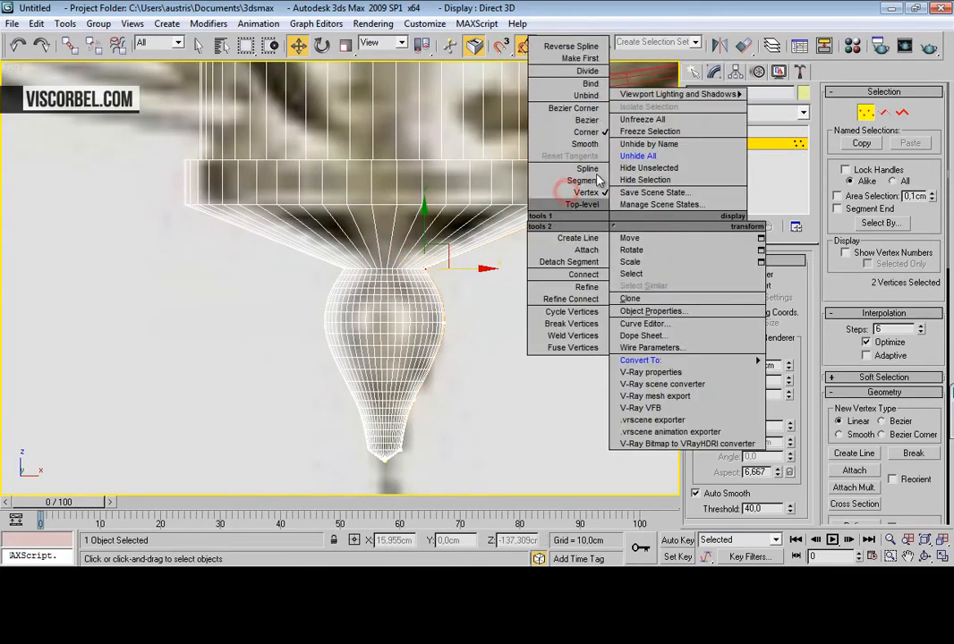
left_click(581, 109)
Adjust the Bezier handles of the flare vertices so the profile curves like the reference photo
left_click_drag(478, 249, 502, 214)
left_click(419, 265)
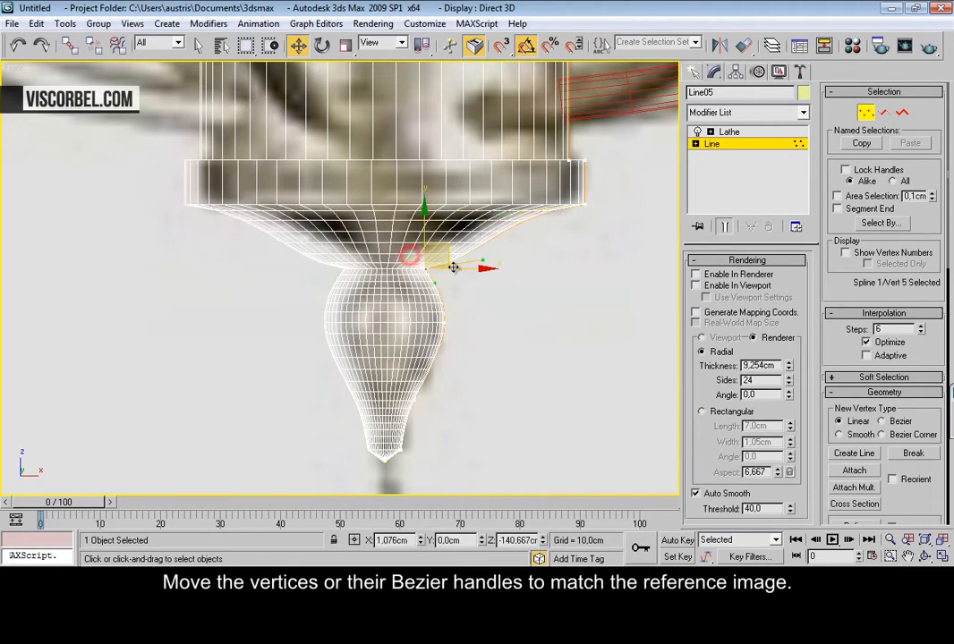
left_click_drag(435, 277, 443, 279)
Try to chamfer the outer corner vertices of the lower hub
scroll(477, 216, "up", 2)
middle_click_drag(477, 217, 432, 374)
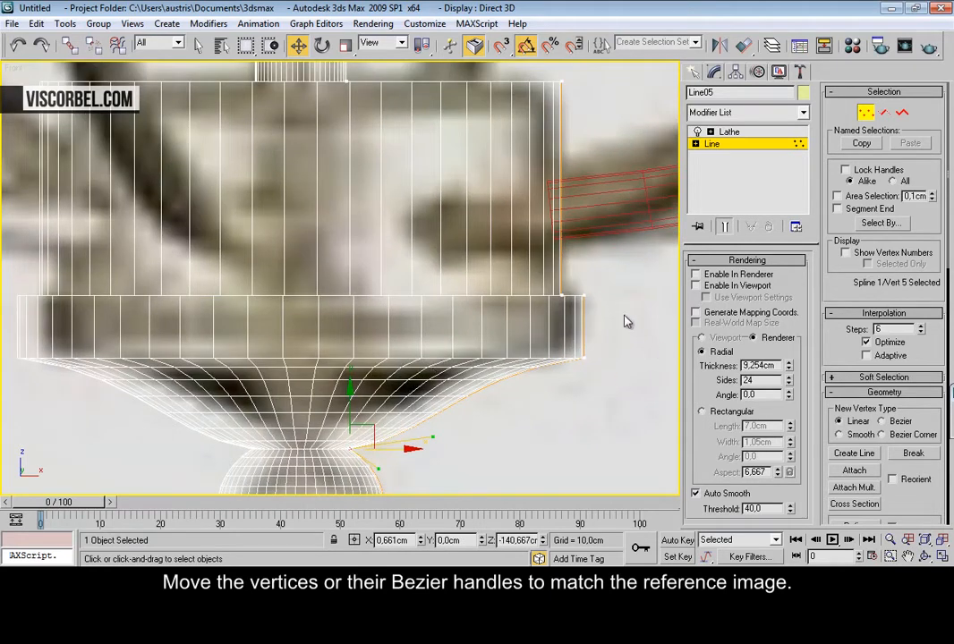
left_click_drag(575, 285, 637, 393)
middle_click_drag(520, 76, 511, 187)
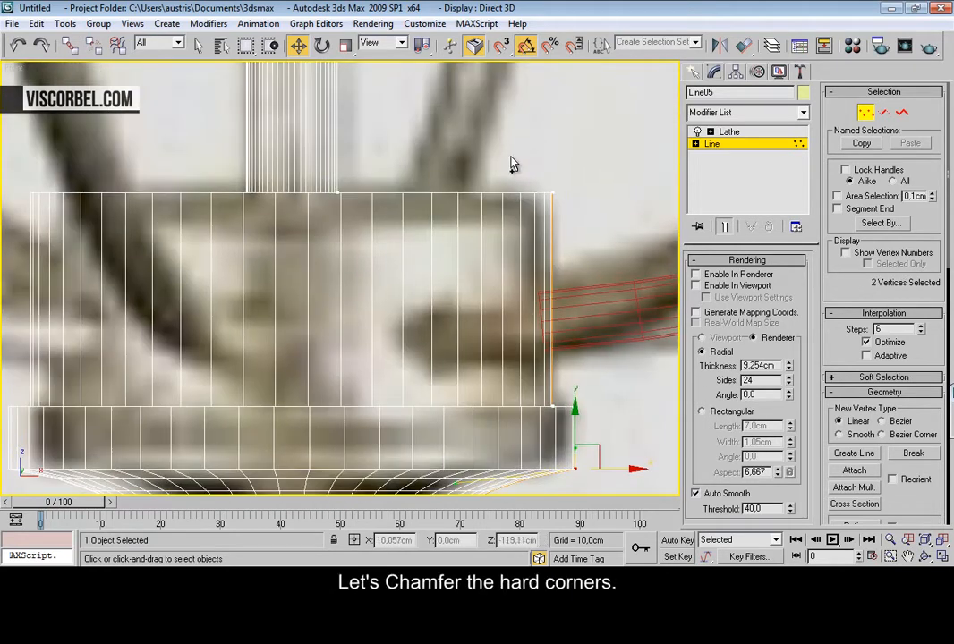
scroll(850, 439, "down", 8)
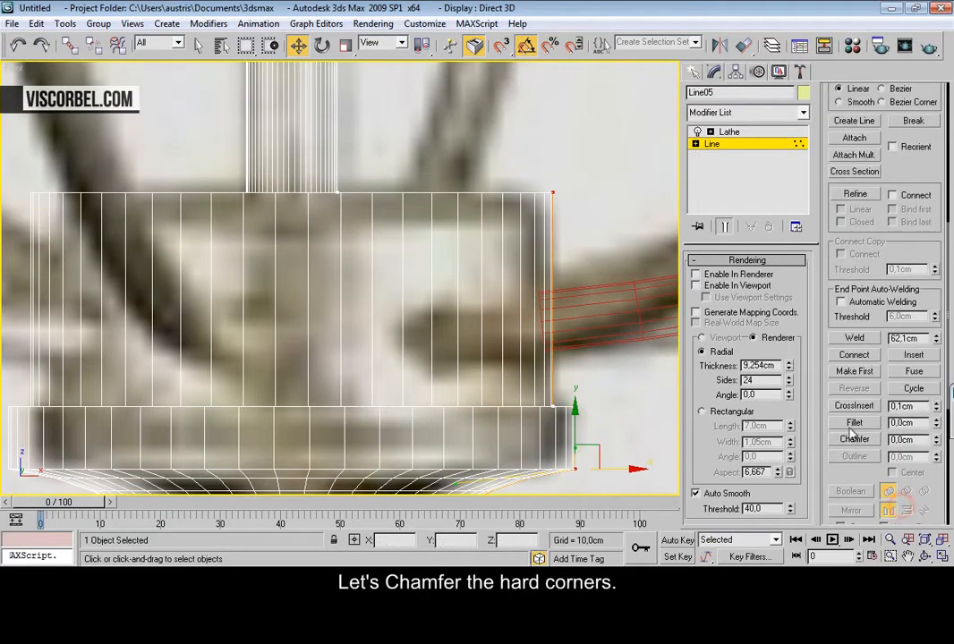
left_click(849, 440)
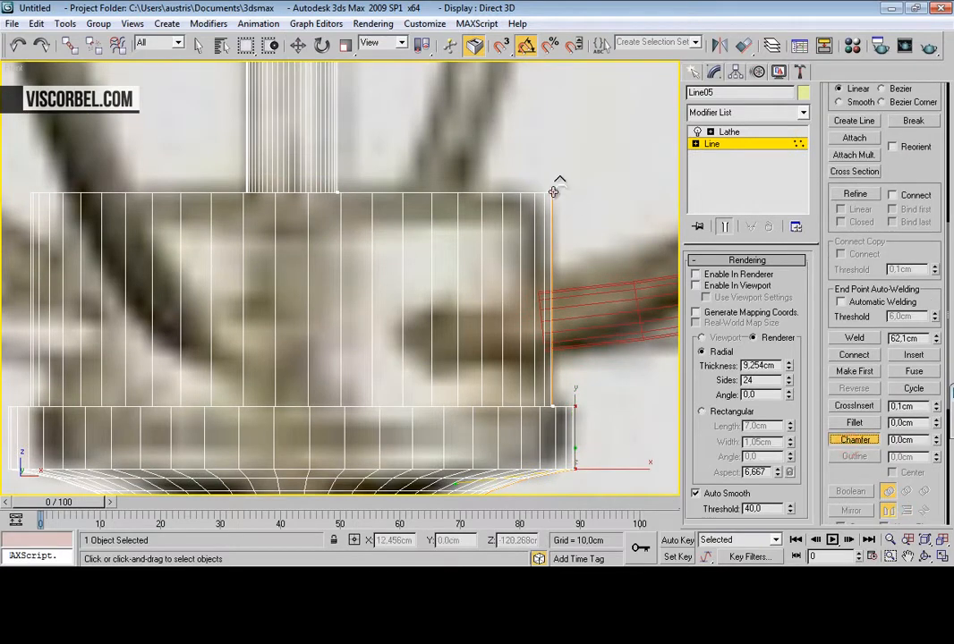
right_click(570, 184)
right_click(556, 205)
left_click(342, 243)
Reselect the lower hub's hard outer corner vertices and chamfer them by about 0.37 cm
left_click_drag(483, 166, 604, 244)
right_click(582, 196)
left_click(555, 108)
left_click_drag(569, 394, 586, 474)
left_click(854, 439)
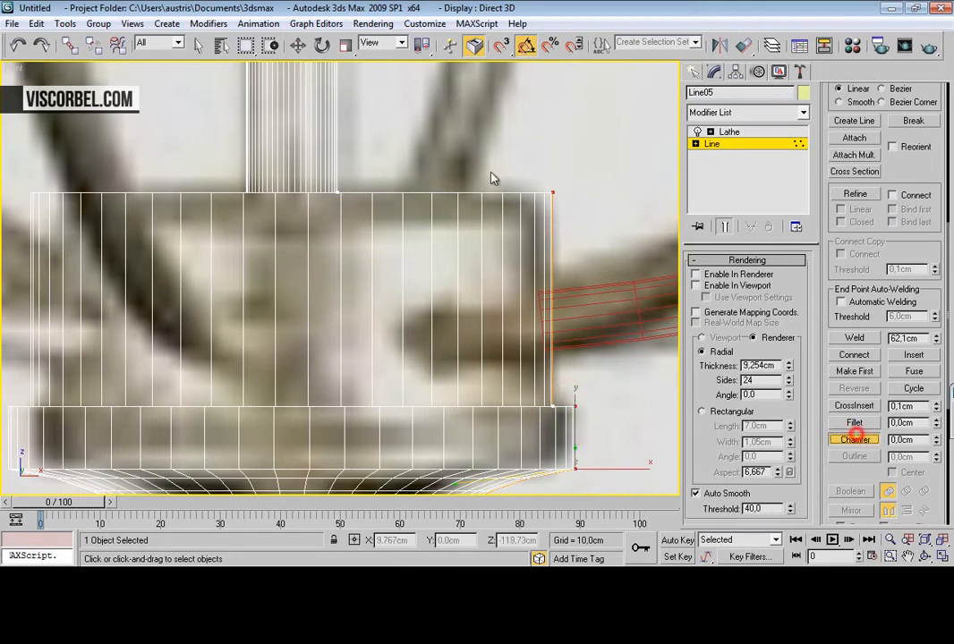
left_click_drag(552, 193, 548, 187)
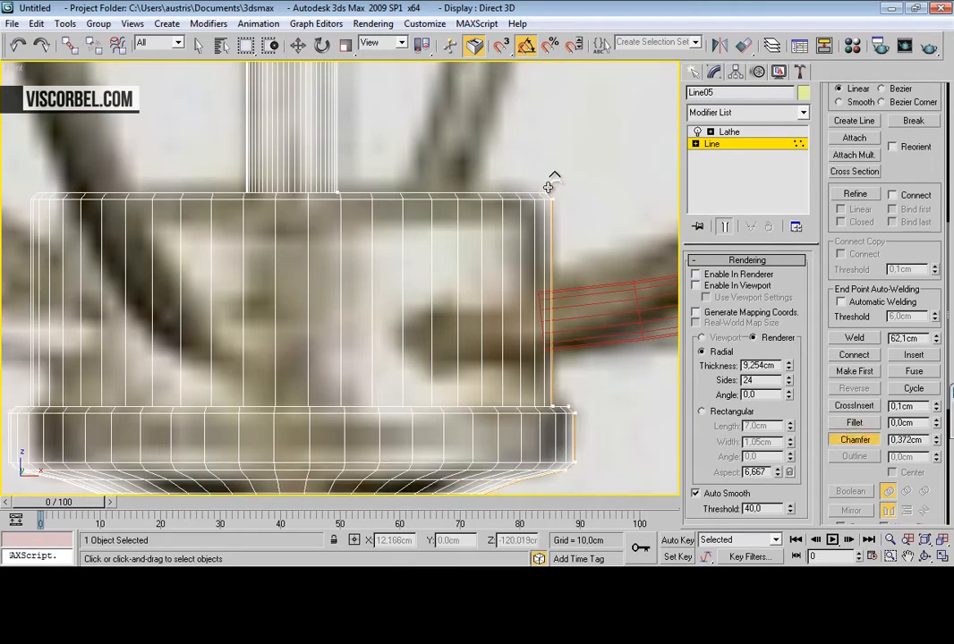
key("1")
key("p")
mouse_move(390, 369)
middle_mouse_down("alt")
mouse_move(362, 383)
mouse_move(388, 386)
middle_mouse_up("alt")
key("f")
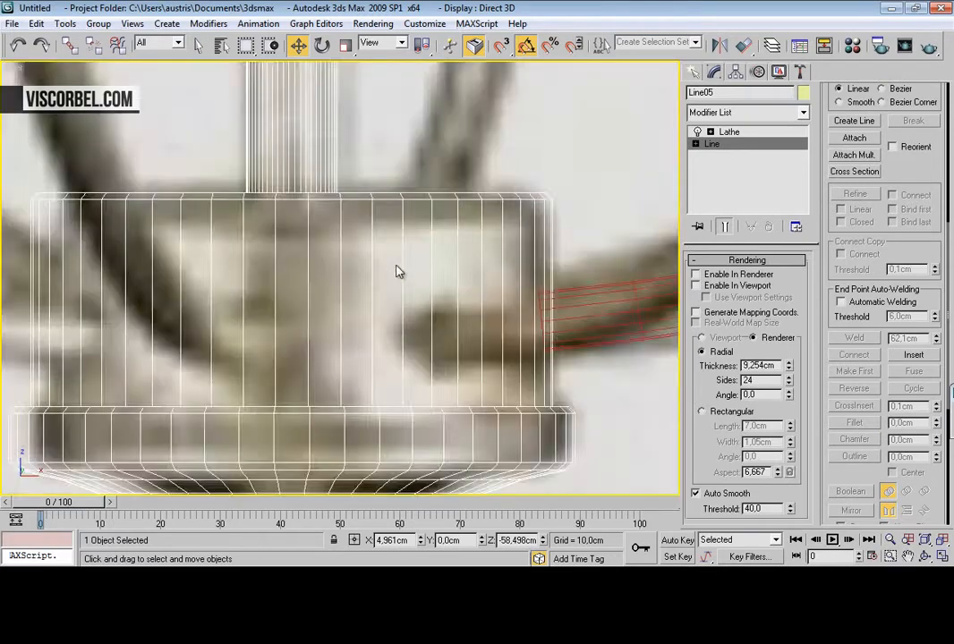
Chamfer the outer corner vertices of the cap at the top of the column
scroll(387, 202, "down", 6)
scroll(374, 243, "up", 6)
scroll(390, 228, "up", 5)
key("1")
left_click_drag(391, 214, 442, 259)
left_click_drag(398, 126, 468, 147, "ctrl")
left_click(854, 439)
scroll(426, 196, "up", 2)
key("1")
left_click(518, 217)
Assign the Metal material to the central column
key("p")
scroll(456, 236, "down", 4)
middle_click_drag(349, 250, 376, 238, "alt")
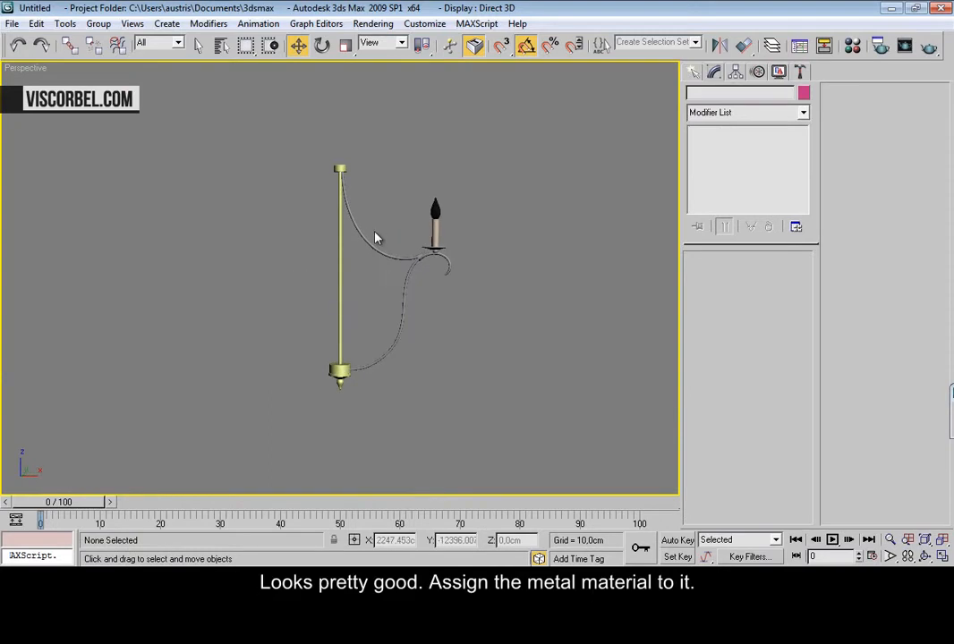
left_click(347, 358)
key("m")
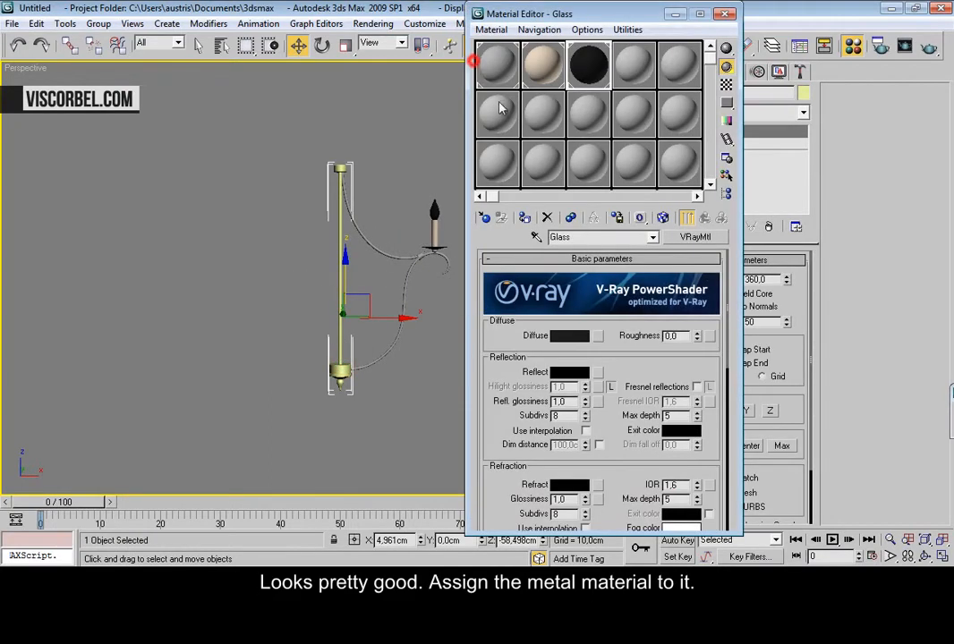
left_click(496, 68)
left_click(524, 218)
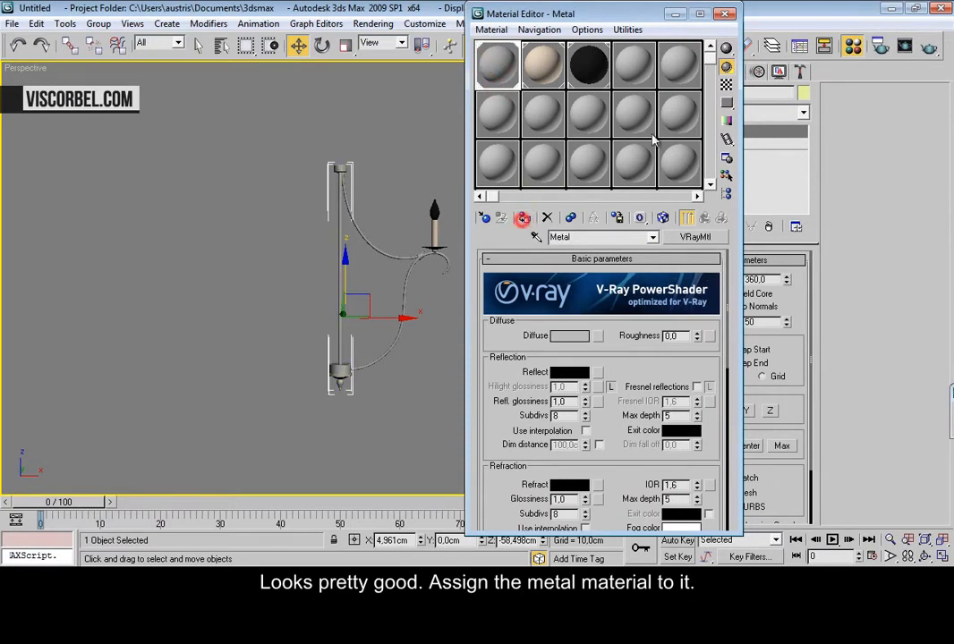
left_click(724, 13)
Open the chandelier arm group for editing
left_click(451, 335)
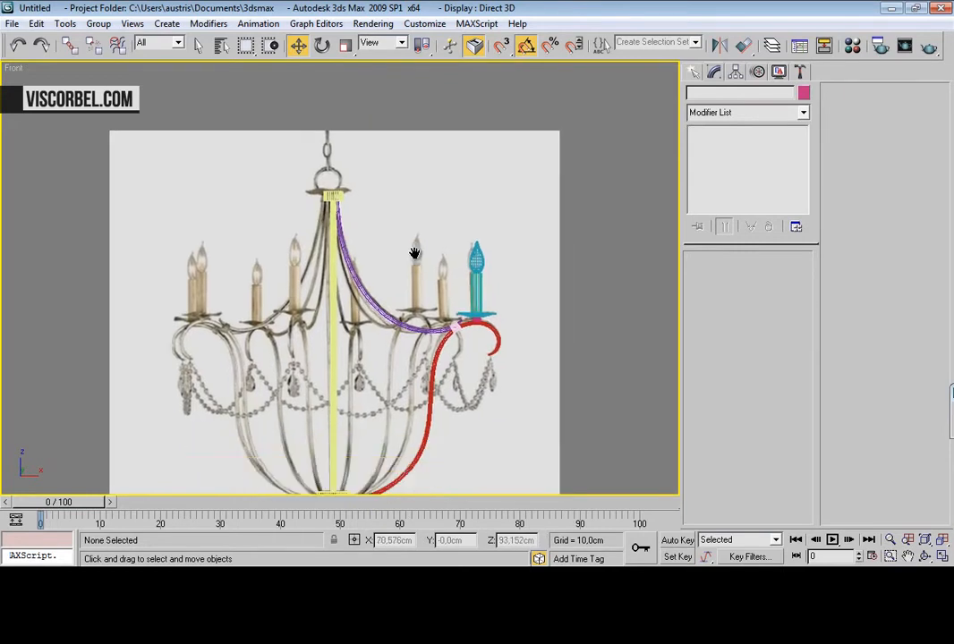
scroll(414, 253, "up", 3)
left_click(381, 284)
scroll(446, 330, "up", 2)
middle_click_drag(364, 94, 337, 236)
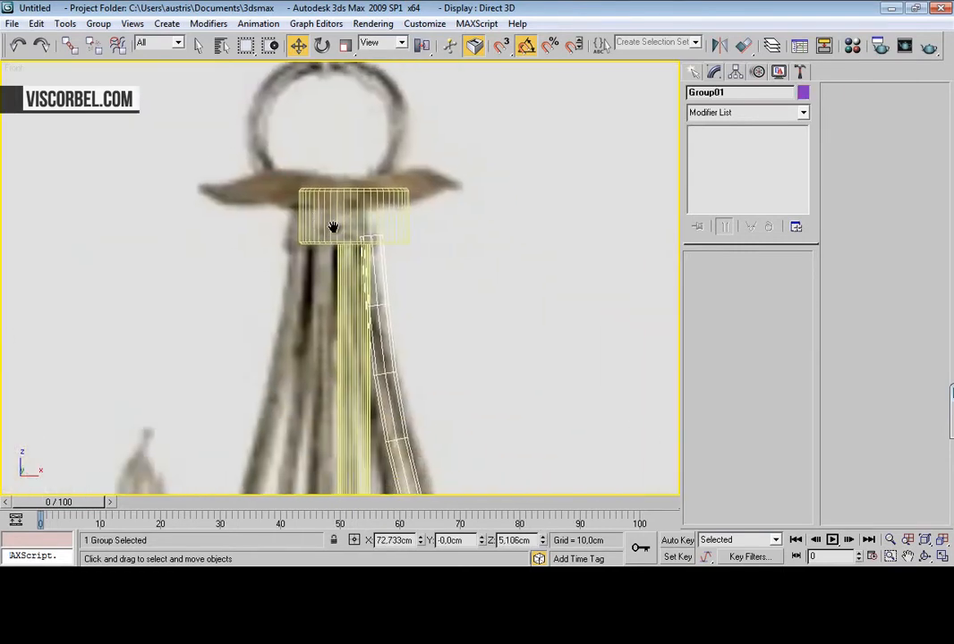
scroll(335, 236, "down", 3)
middle_click_drag(380, 420, 403, 349)
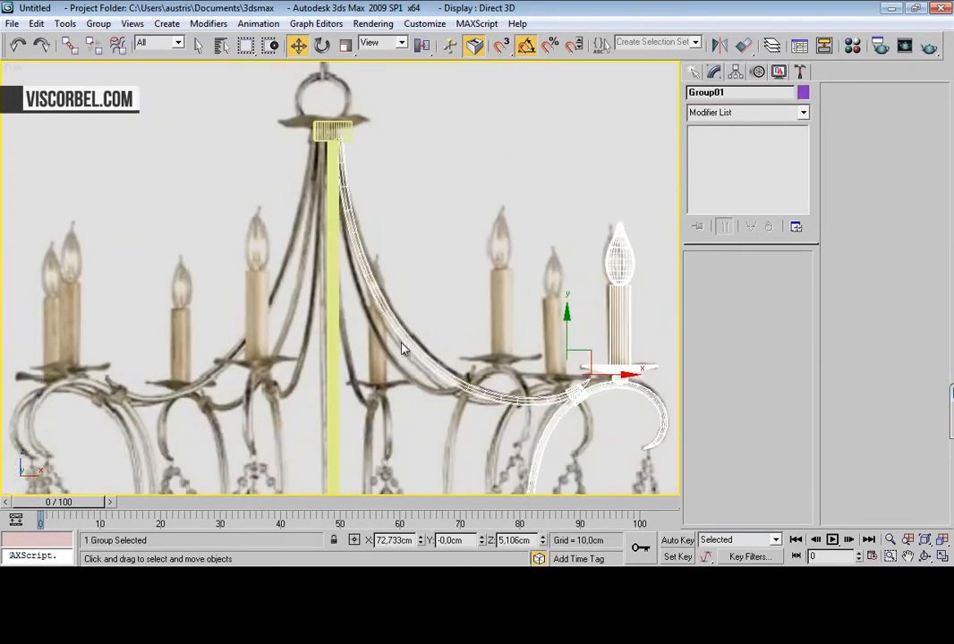
left_click(99, 24)
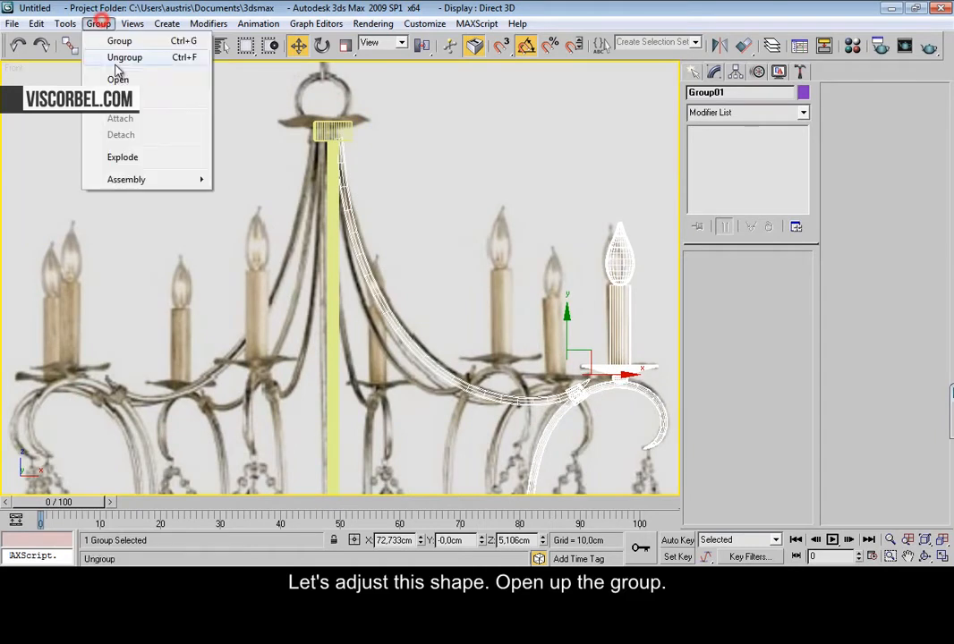
left_click(119, 78)
Move the top end vertices of the upper arm tube's Editable Poly sideways, away from the central column
left_click(387, 324)
scroll(398, 221, "up", 5)
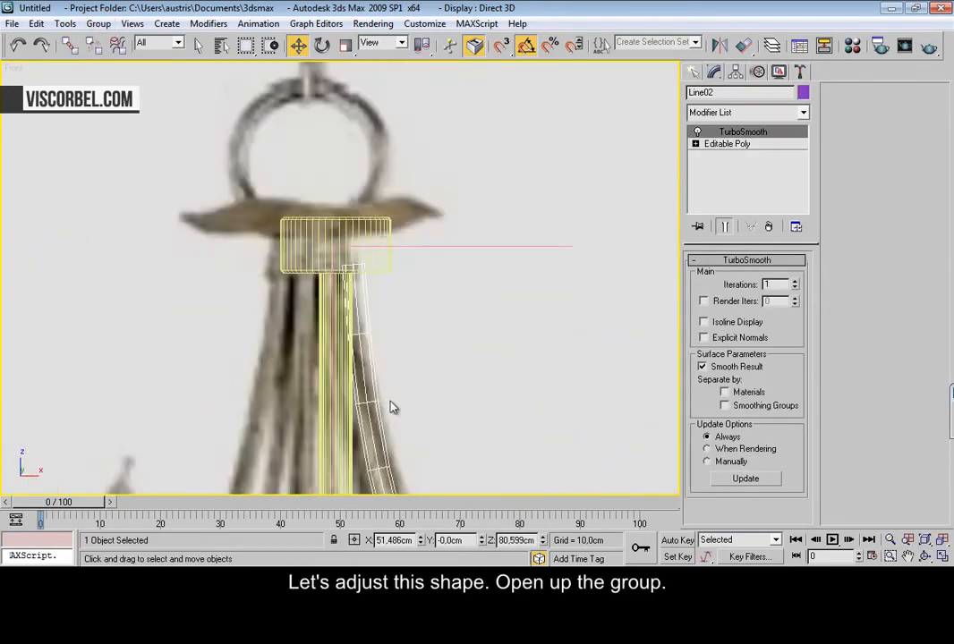
scroll(521, 150, "down", 4)
middle_click_drag(521, 150, 441, 147)
scroll(441, 147, "down", 2)
scroll(358, 273, "up", 5)
middle_click_drag(358, 274, 451, 357)
left_click(726, 143)
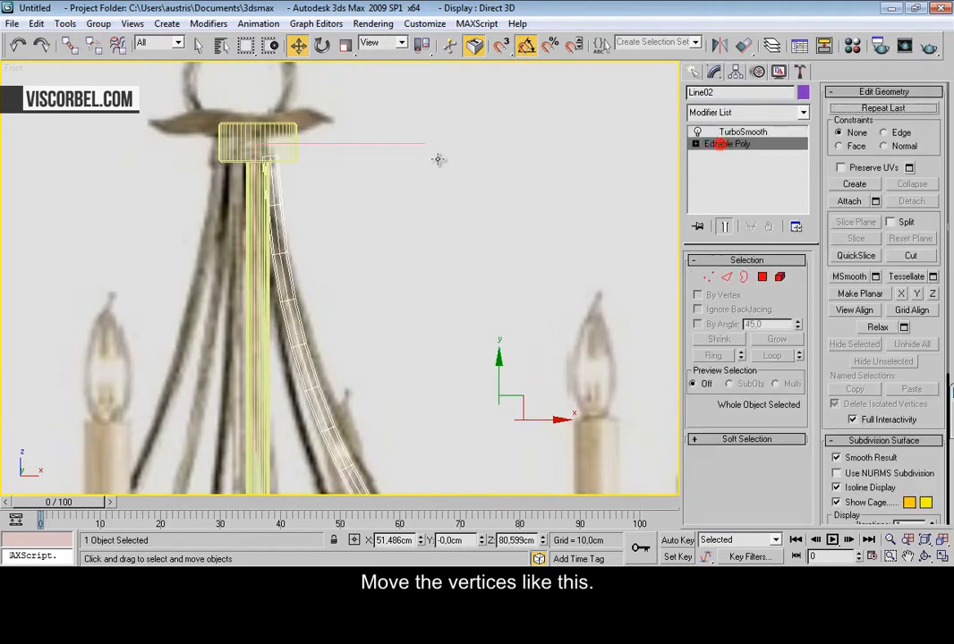
key("1")
scroll(370, 247, "up", 3)
left_click_drag(392, 259, 392, 260)
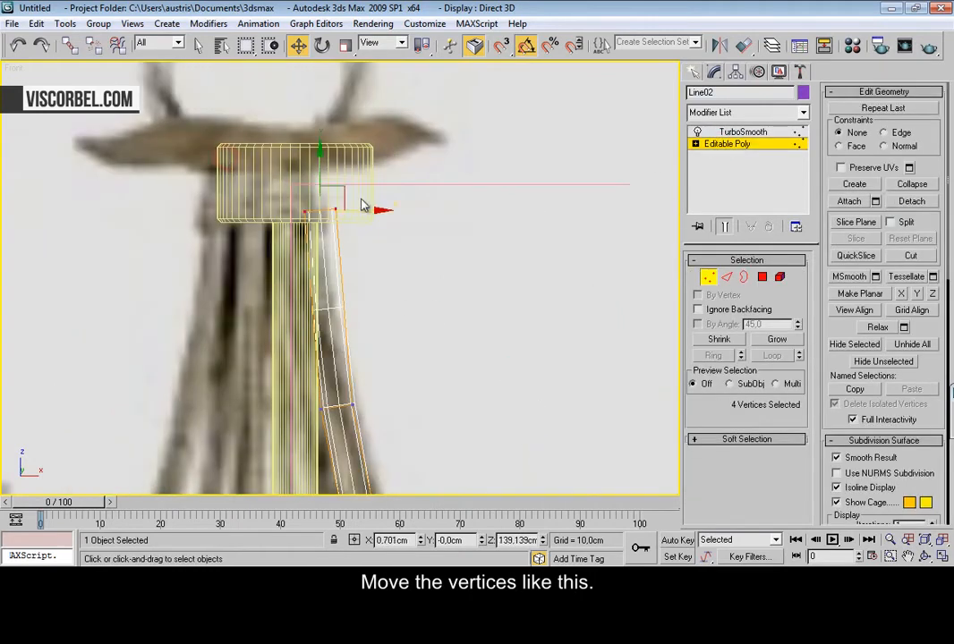
left_click_drag(365, 209, 383, 213)
Move the lower vertex ring near the upper arm tube's top outward to follow the shifted end
middle_click_drag(375, 274, 358, 219)
left_click_drag(216, 335, 365, 394)
left_click_drag(361, 354, 375, 353)
left_click(440, 192)
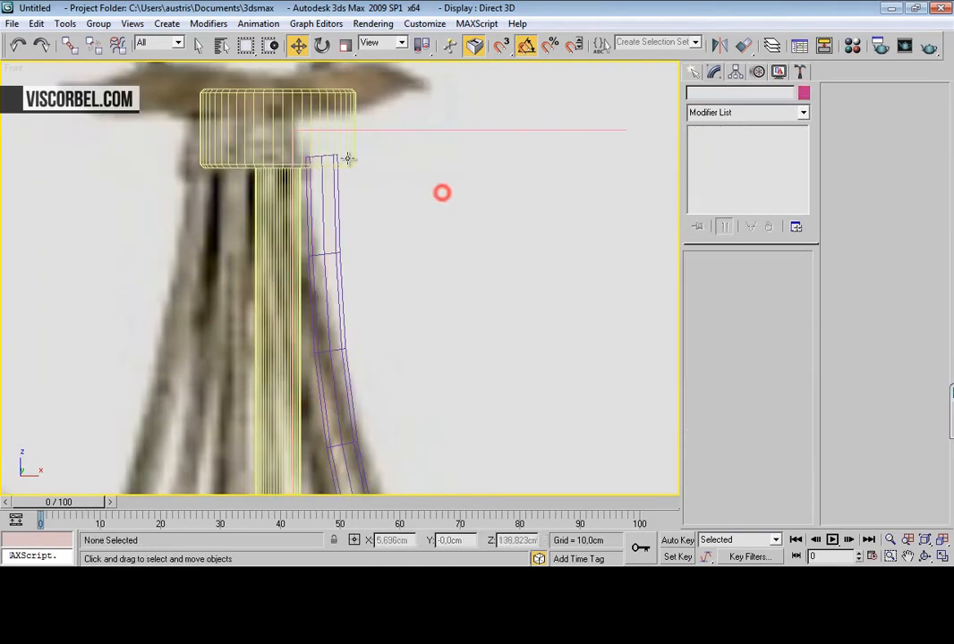
Narrow the column's top cap by moving its four outer profile vertices inward about 1.08 cm
left_click(347, 159)
left_click(712, 144)
middle_click_drag(280, 133, 325, 208)
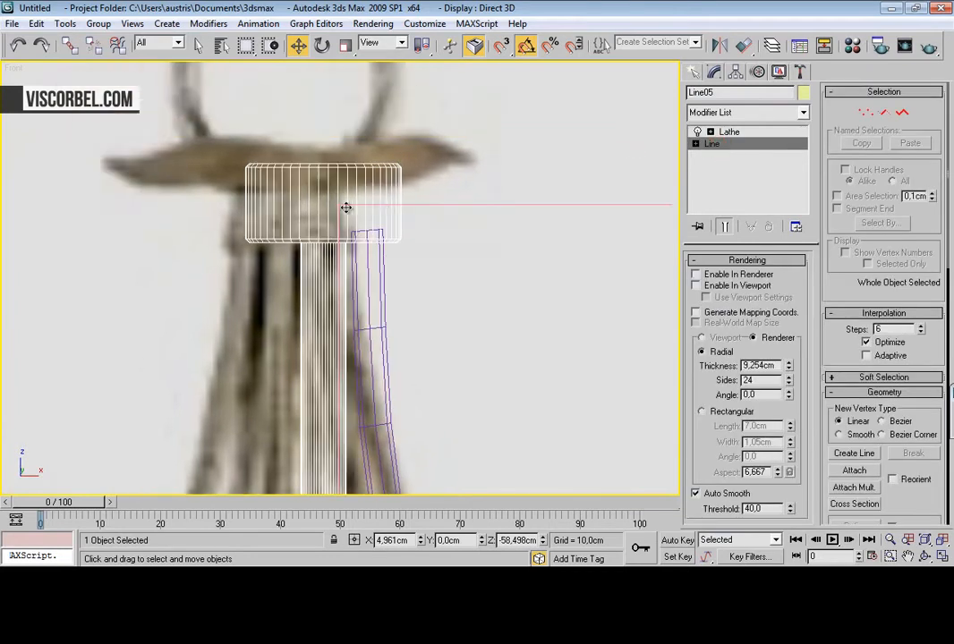
key("1")
left_click_drag(446, 313, 447, 308)
left_click_drag(447, 247, 438, 241)
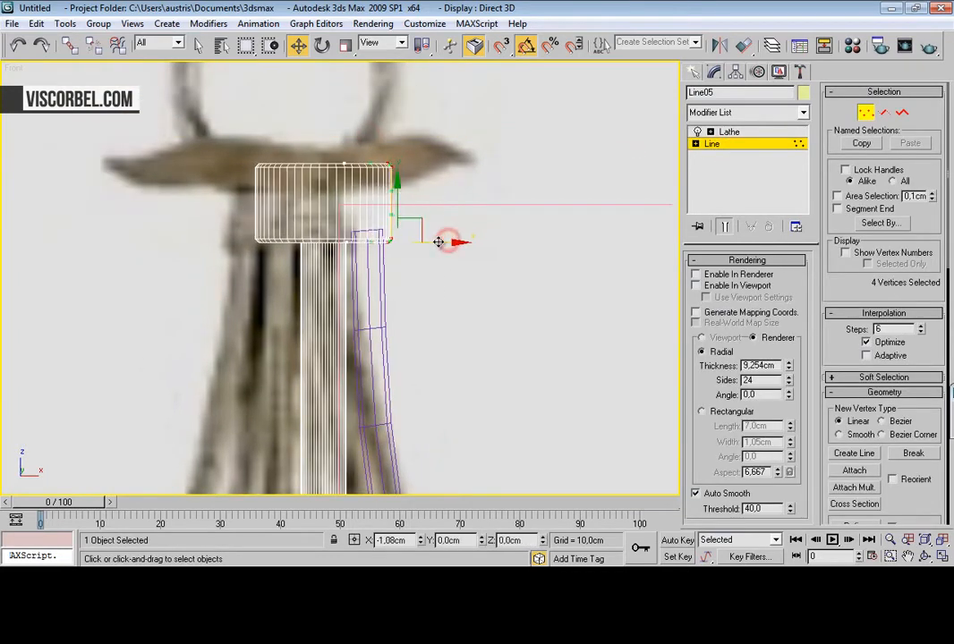
left_click(488, 179)
Select the parts of the open arm group and close the group
key("p")
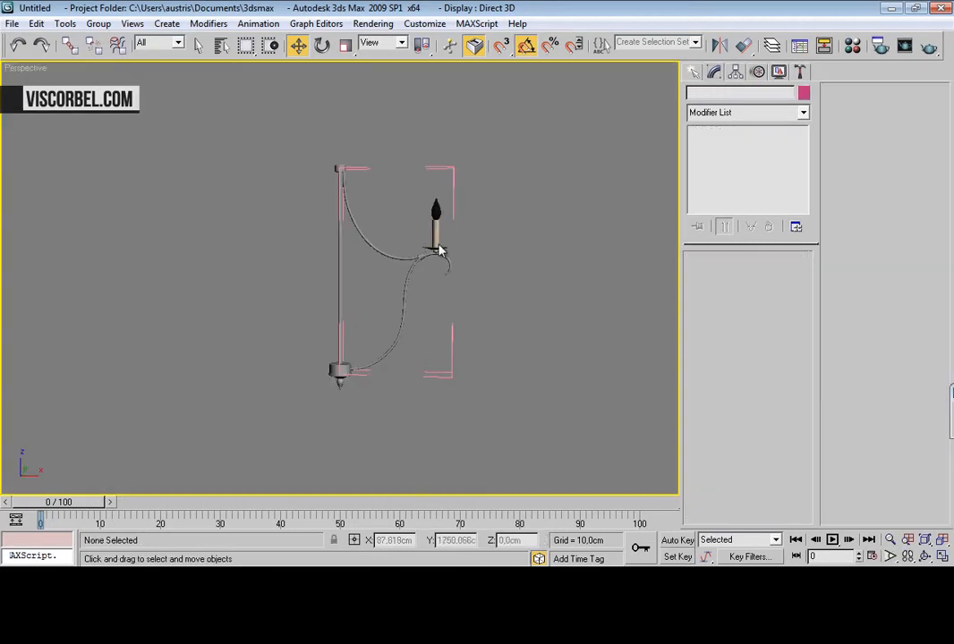
left_click_drag(522, 177, 343, 119)
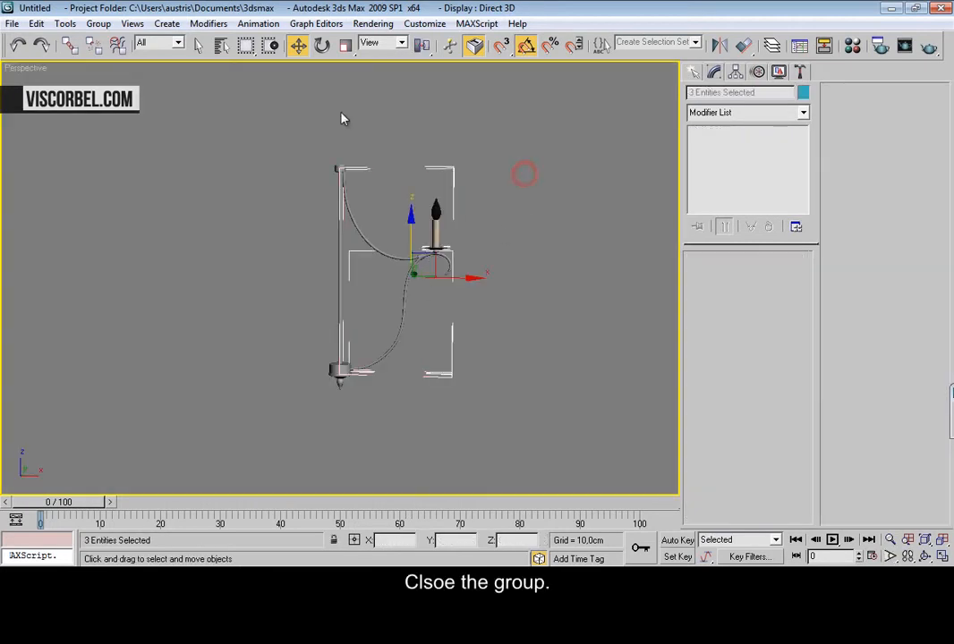
left_click(98, 24)
left_click(117, 100)
Move only the pivot of the arm group horizontally onto the central column
key("F3")
key("f")
key("z")
middle_click_drag(305, 316, 452, 323)
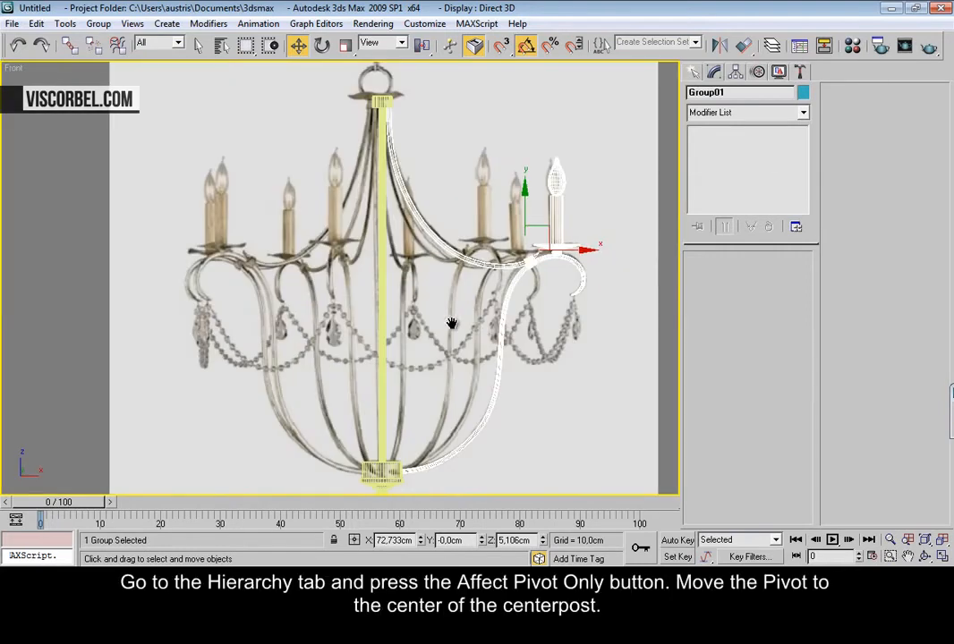
left_click(734, 73)
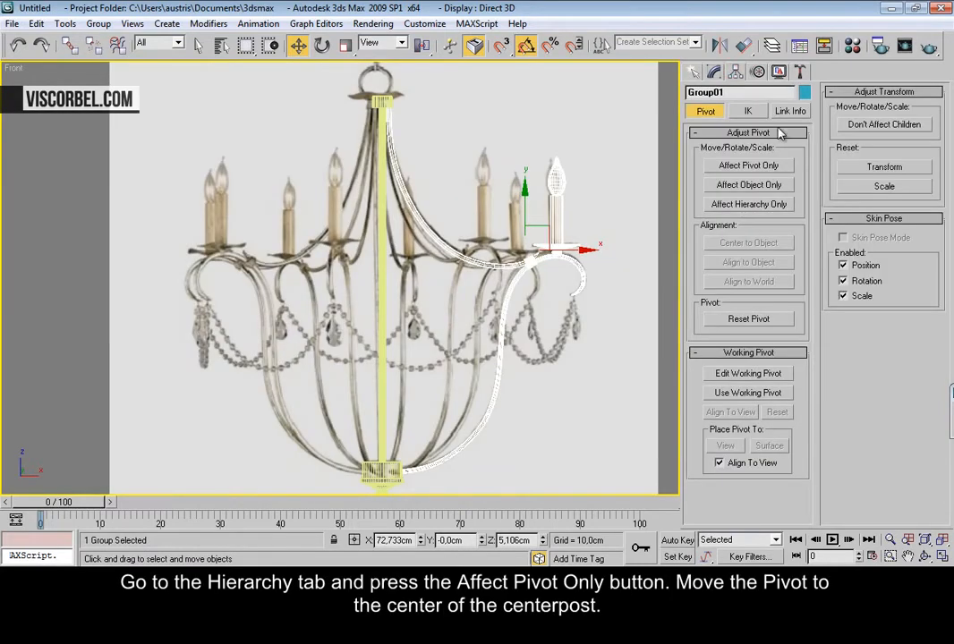
left_click(725, 167)
scroll(450, 172, "up", 3)
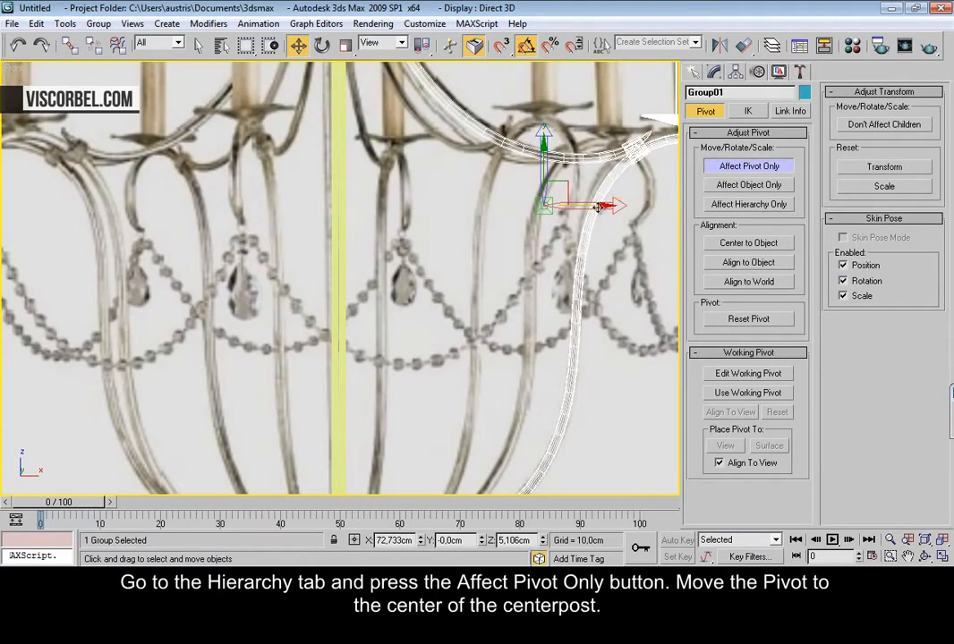
left_click_drag(591, 208, 387, 210)
Fine-tune the arm group's pivot to the exact centre of the column, at X about -2.07 cm
scroll(388, 210, "down", 5)
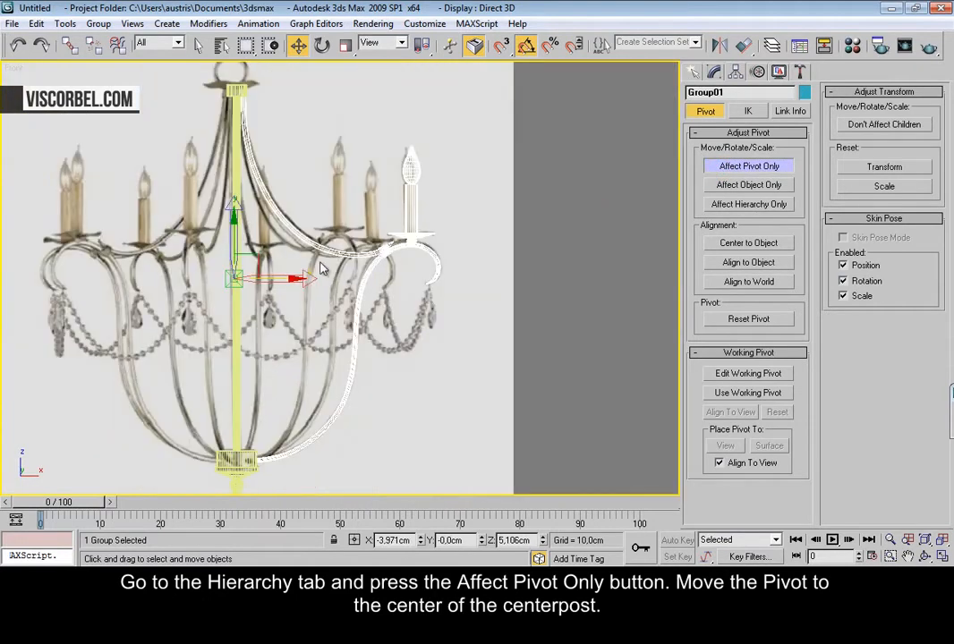
scroll(400, 261, "up", 6)
scroll(285, 269, "up", 3)
middle_click_drag(284, 269, 483, 302)
scroll(313, 258, "up", 3)
middle_click_drag(313, 258, 447, 277)
scroll(319, 257, "up", 3)
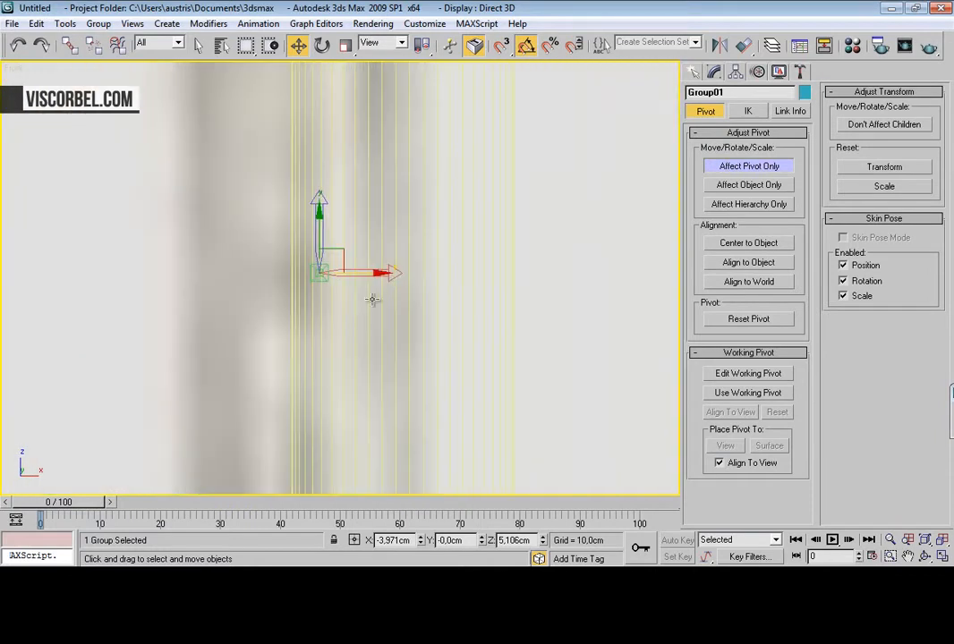
left_click_drag(367, 274, 450, 271)
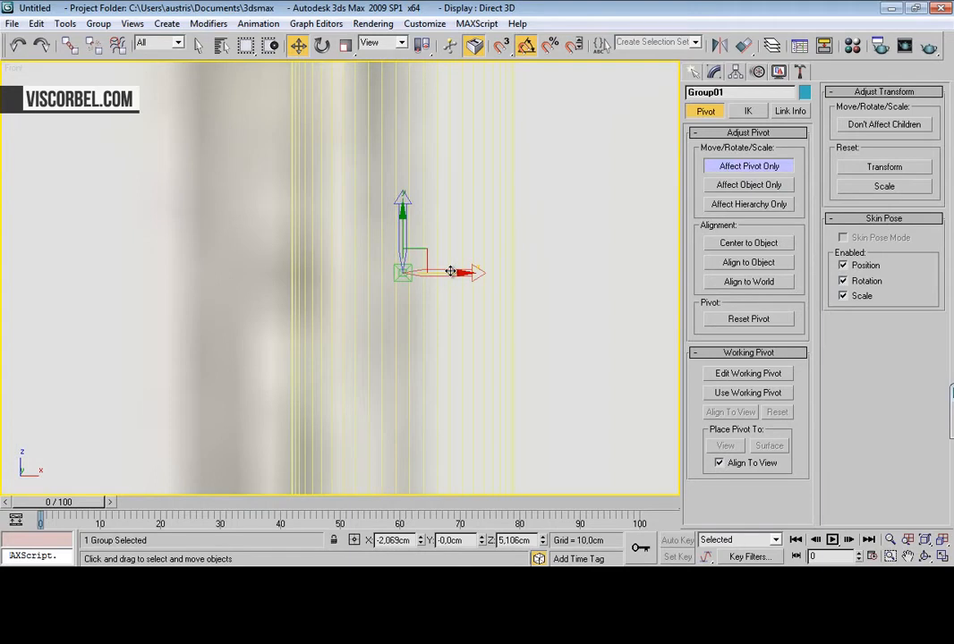
Nudge only the arm group's pivot horizontally to X about -2.075 cm on the column's centre, and finish pivot-only editing
key("ctrl+z")
left_click_drag(379, 269, 471, 267)
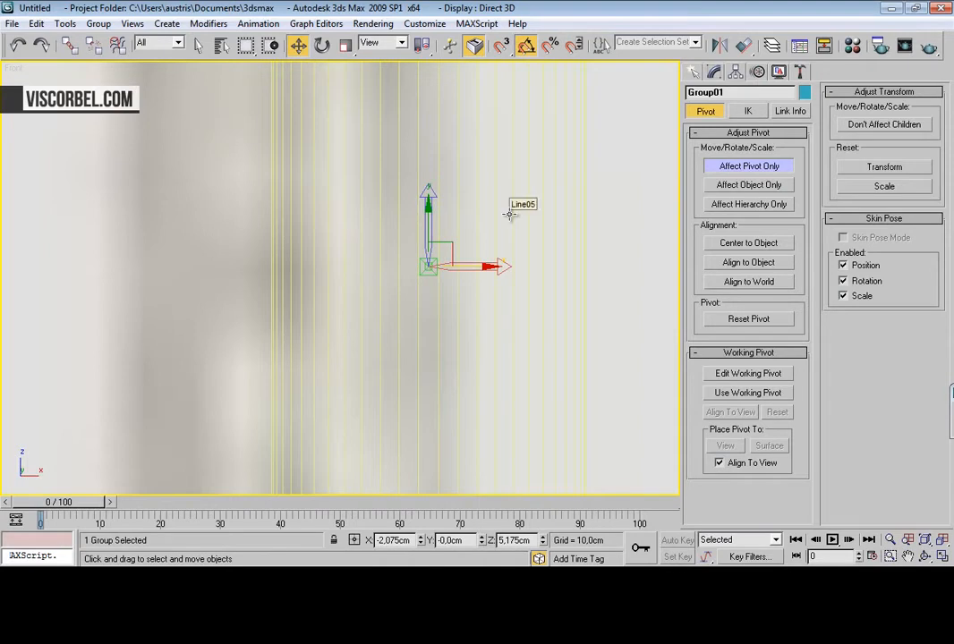
key("e")
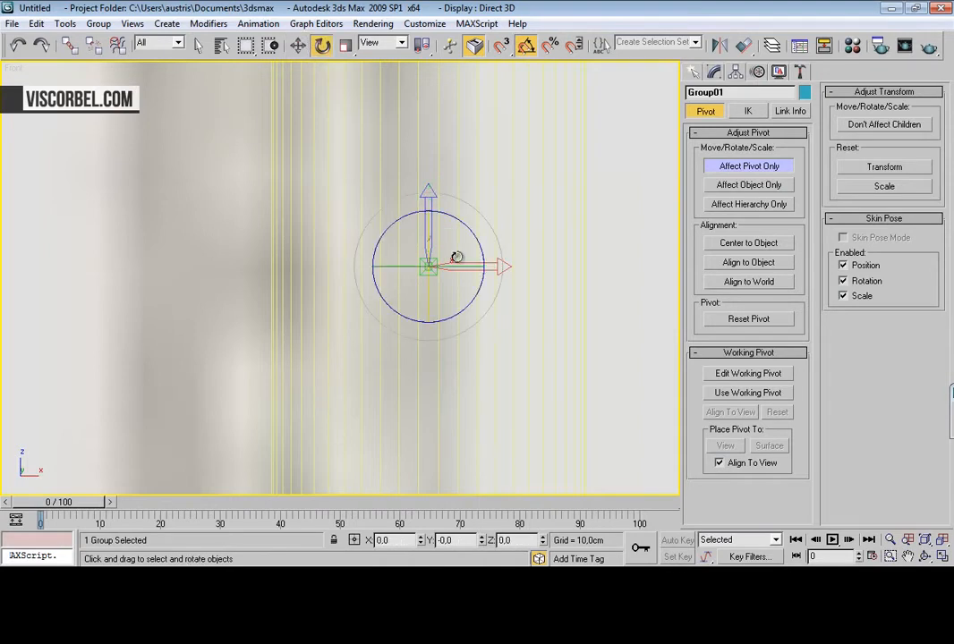
scroll(520, 165, "down", 4)
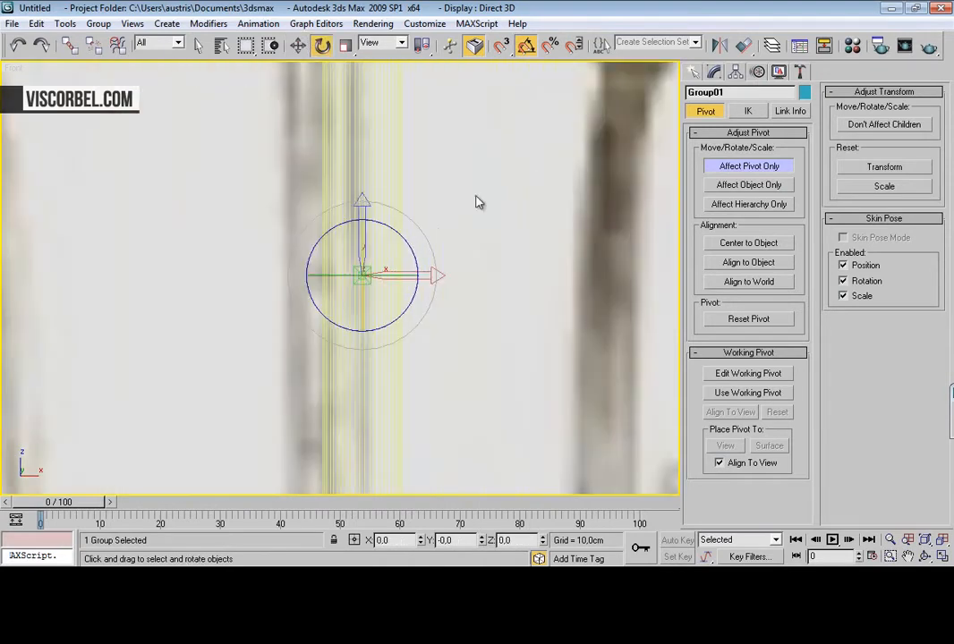
scroll(439, 230, "up", 3)
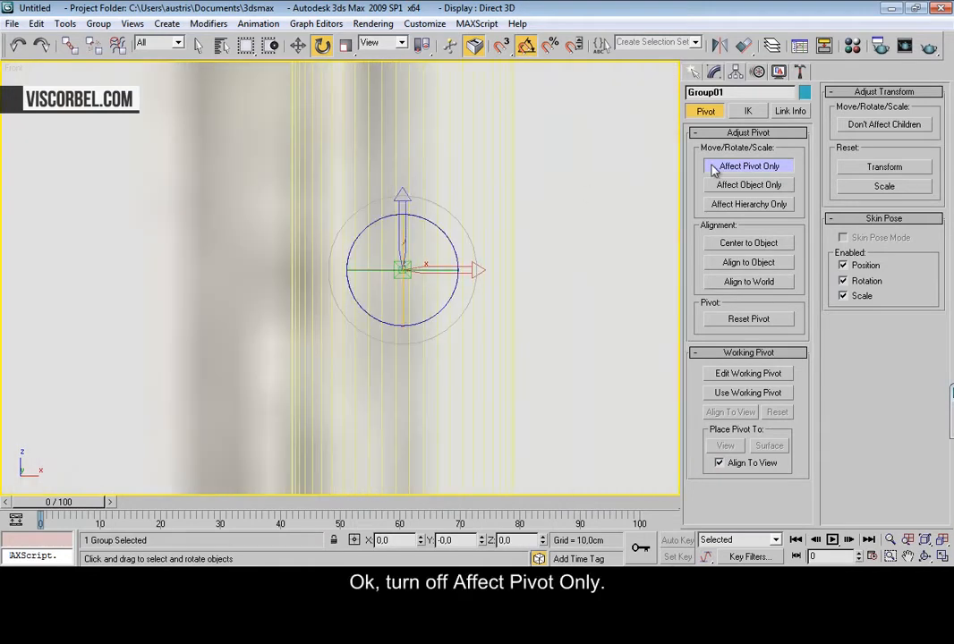
left_click(713, 168)
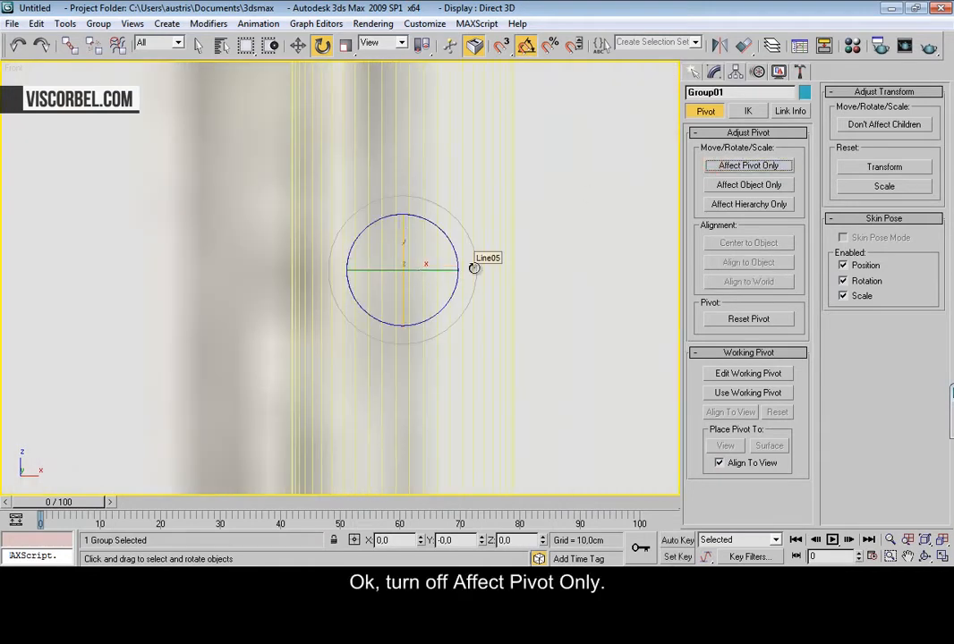
Examine the arm group in perspective and the front reference photo to count how many arms the chandelier needs
key("p")
scroll(475, 269, "up", 3)
mouse_move(458, 268)
middle_mouse_down("alt")
mouse_move(427, 274)
mouse_move(451, 271)
middle_mouse_up("alt")
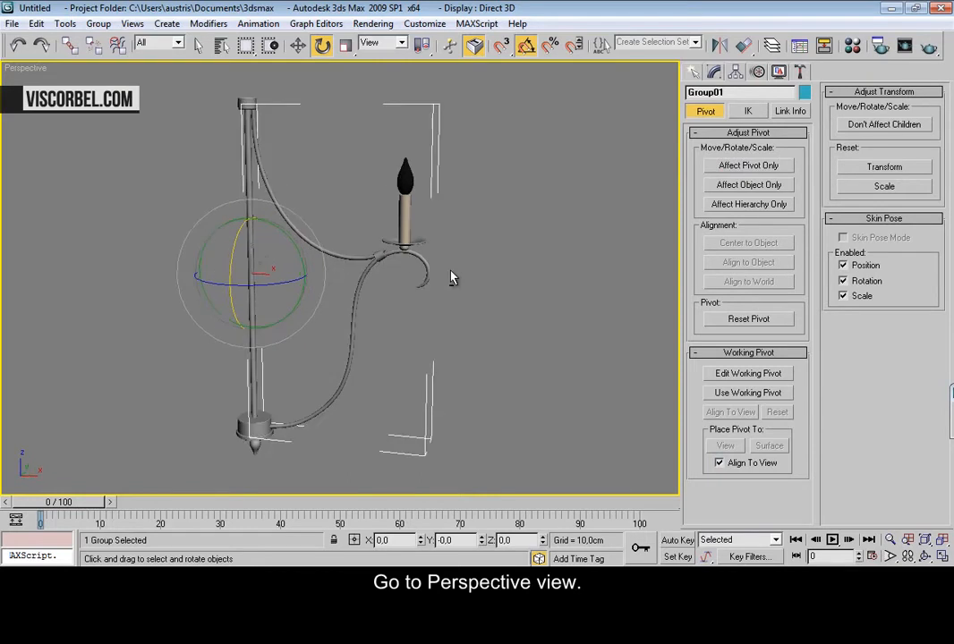
key("f")
scroll(434, 253, "down", 10)
scroll(399, 244, "up", 3)
scroll(399, 244, "up", 2)
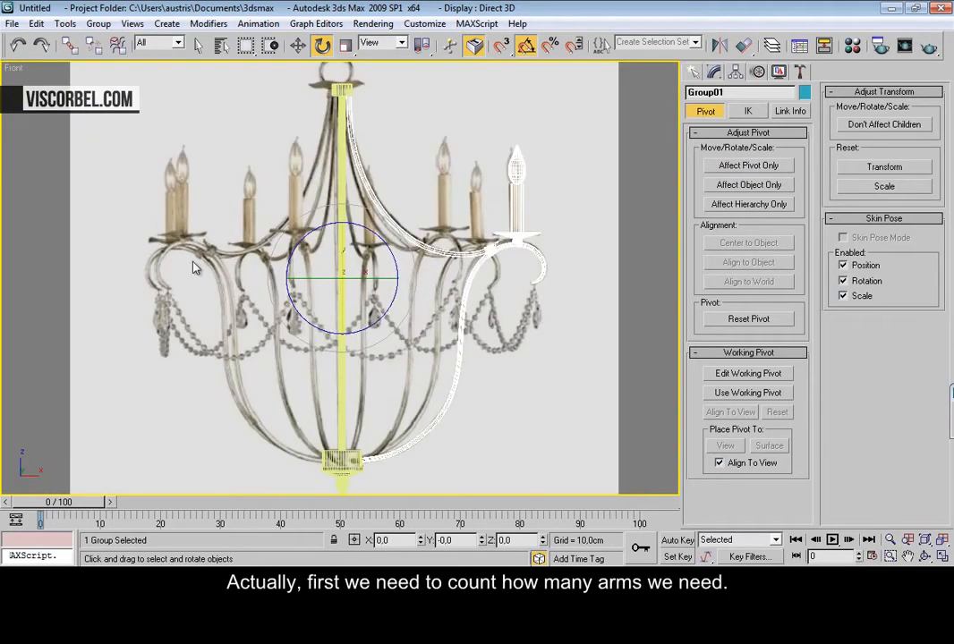
middle_click_drag(448, 156, 453, 57)
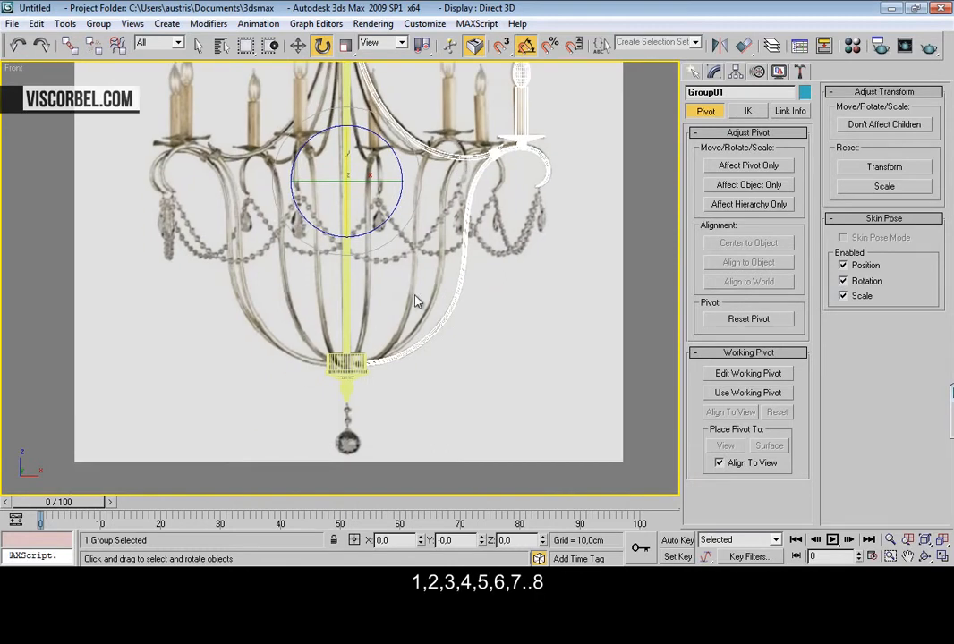
Start an Array of the arm group in the perspective view with a total rotation of 360 degrees about Z
key("p")
middle_click_drag(327, 199, 318, 166, "alt")
left_click(64, 23)
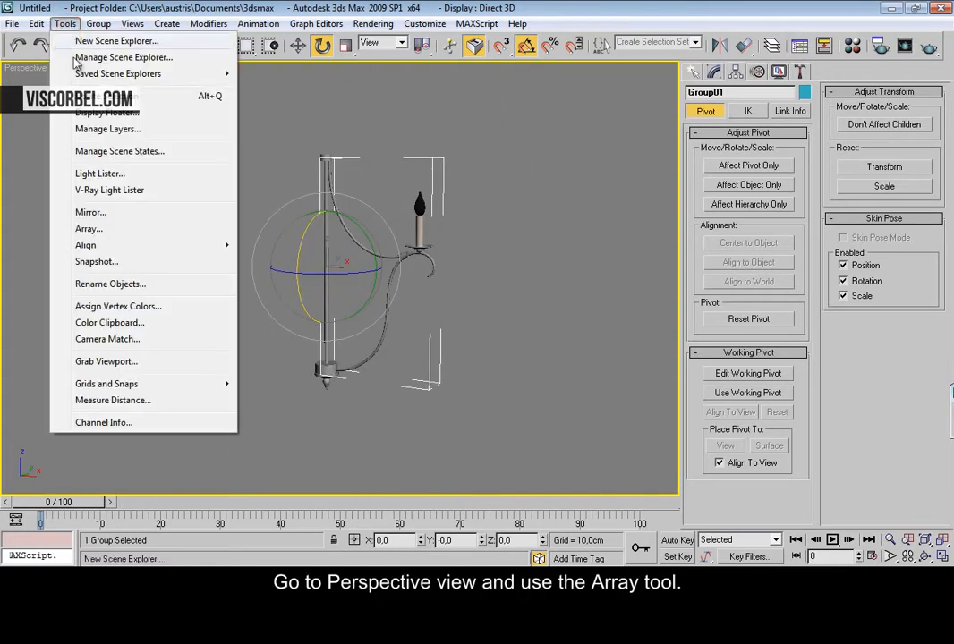
left_click(99, 229)
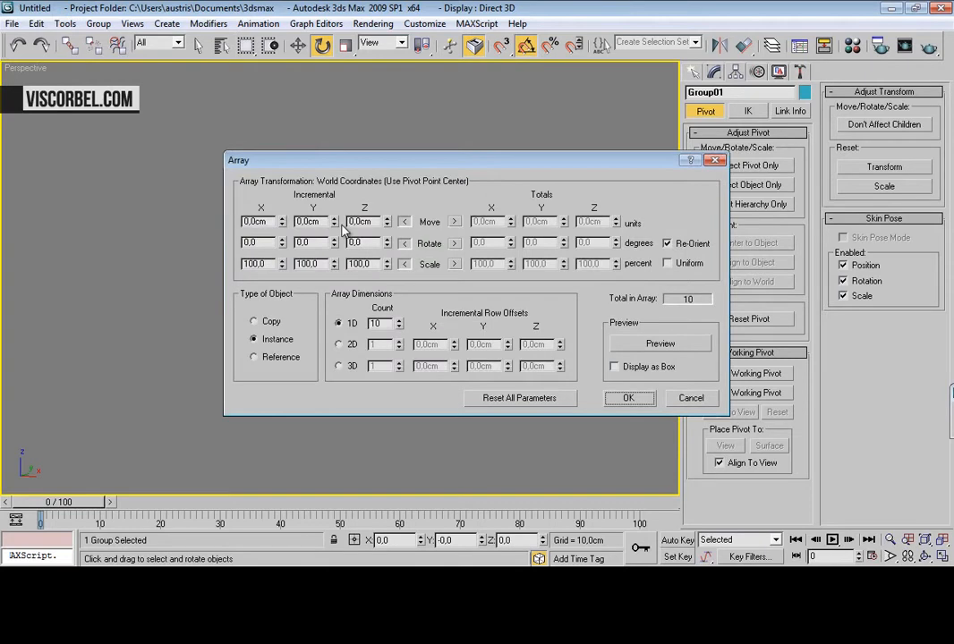
left_click(454, 243)
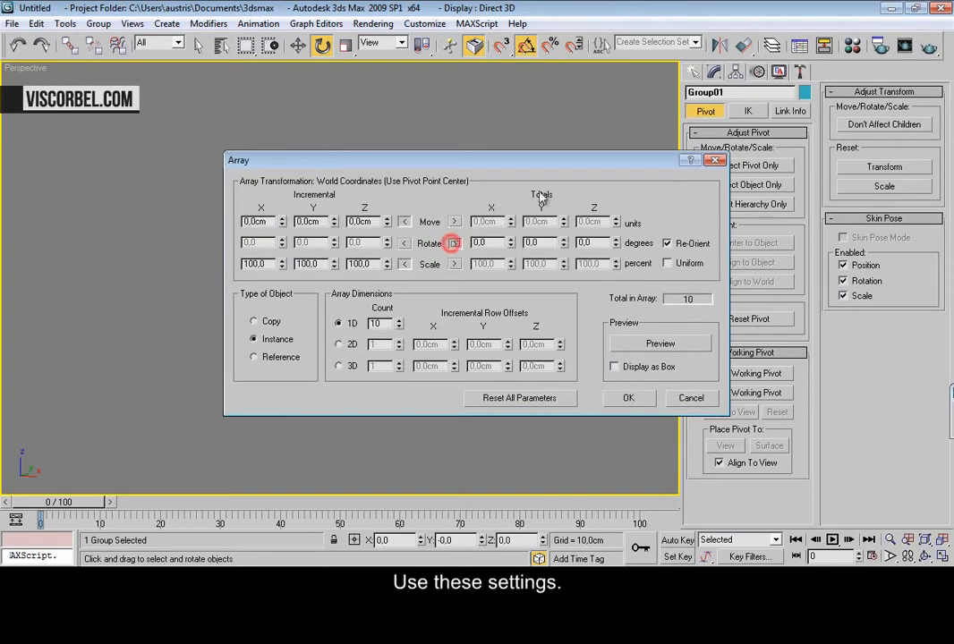
double_click(595, 242)
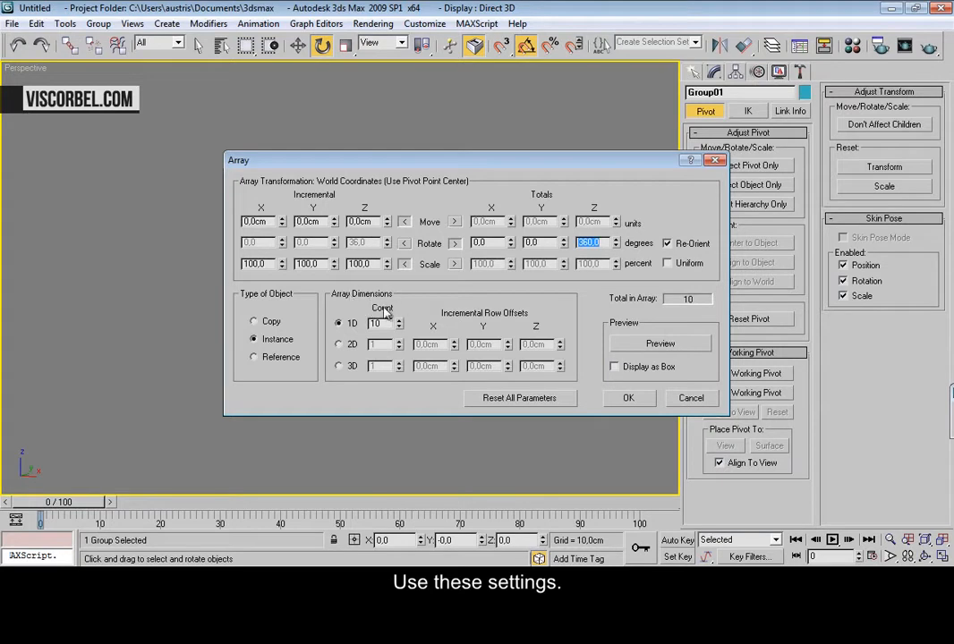
Set the 1D array count to 8, create the arm instances, deselect them and compare them with the front reference
double_click(379, 323)
type("8")
left_click(625, 398)
middle_click_drag(190, 285, 265, 310, "alt")
left_click(549, 401)
key("f")
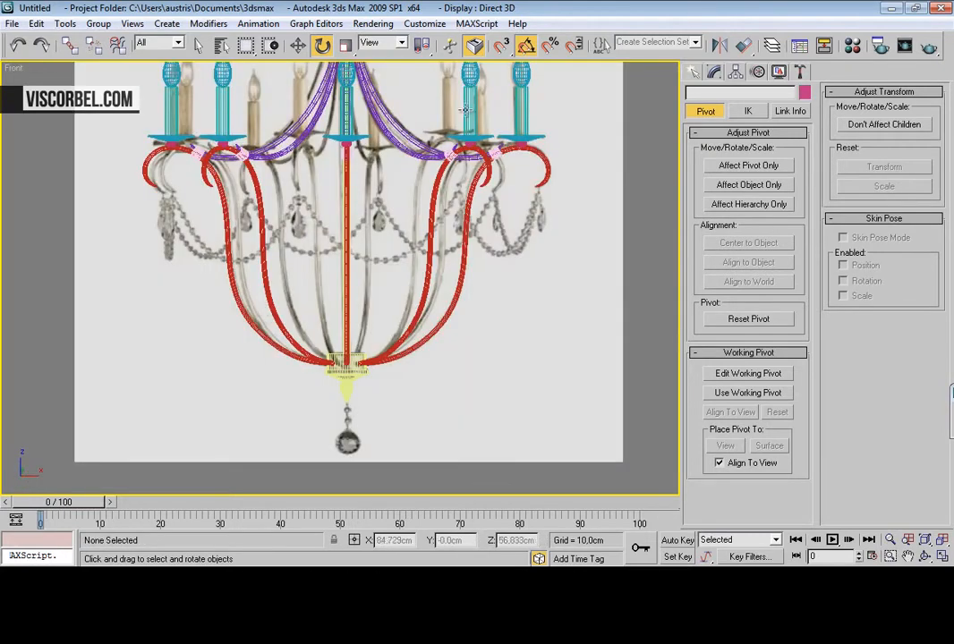
Select all parts of the chandelier in the Top view and group them under the default name
scroll(435, 198, "down", 3)
middle_click_drag(435, 198, 441, 215)
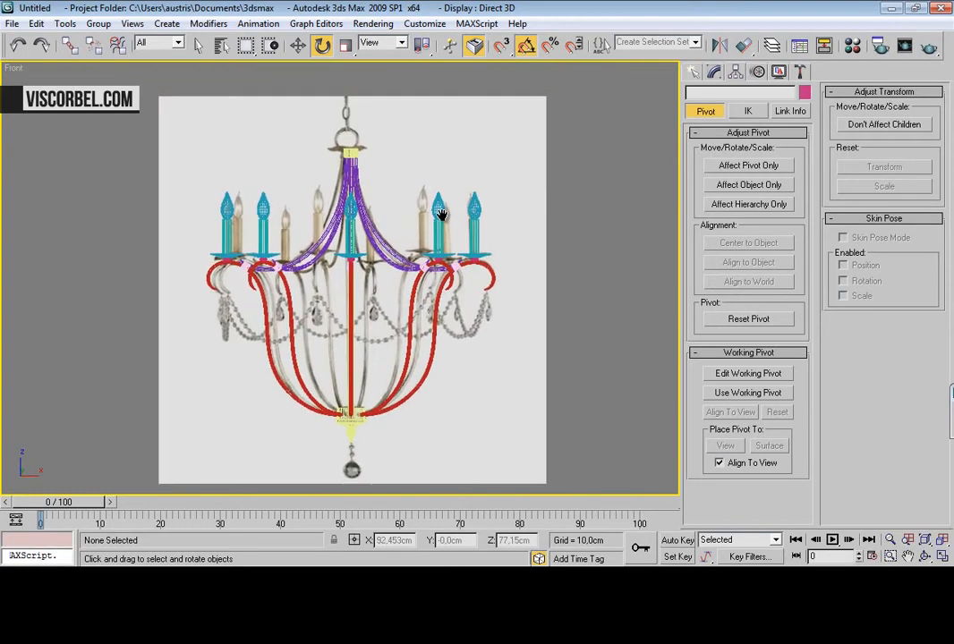
scroll(441, 215, "up", 2)
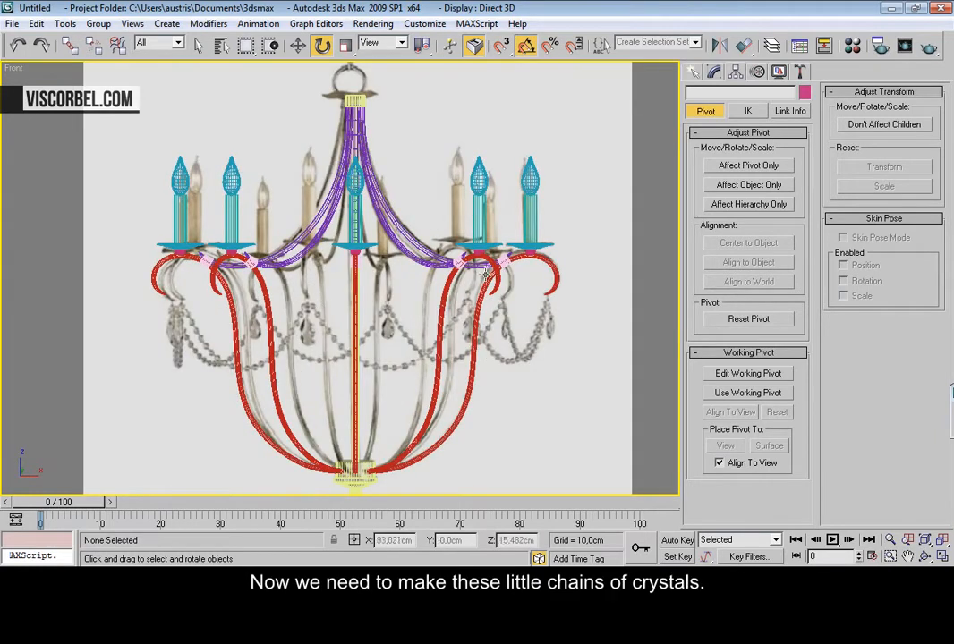
scroll(363, 246, "down", 2)
key("t")
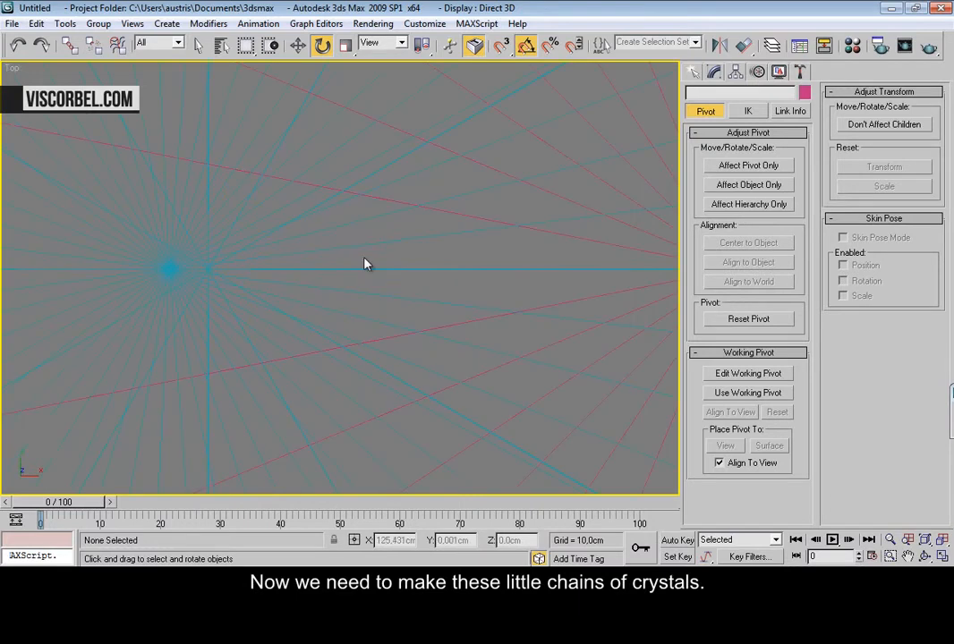
scroll(362, 260, "down", 3)
scroll(373, 247, "down", 10)
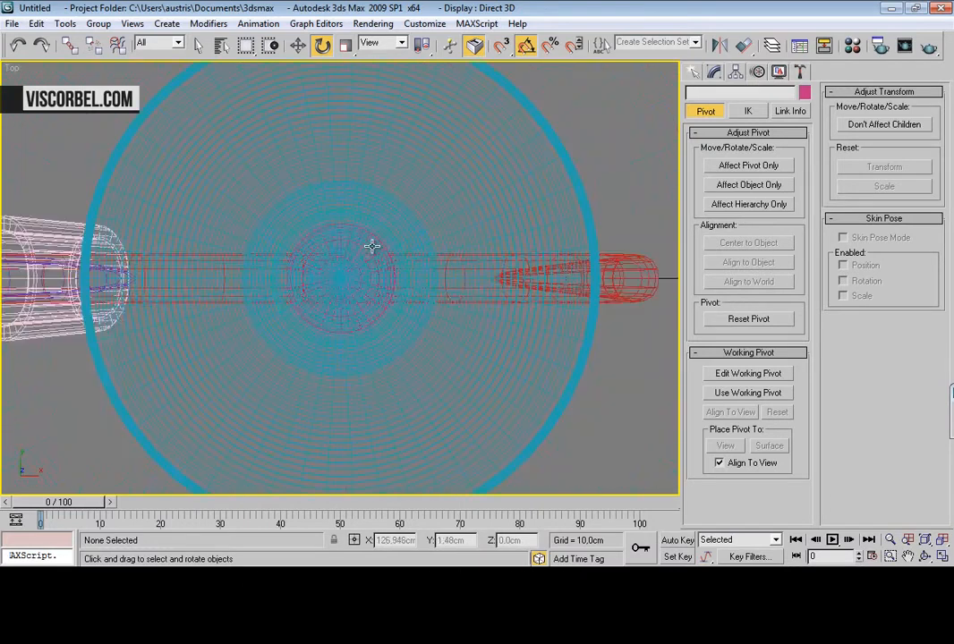
scroll(372, 247, "up", 2)
middle_click_drag(373, 247, 419, 236)
scroll(410, 242, "up", 2)
left_click_drag(185, 89, 560, 472)
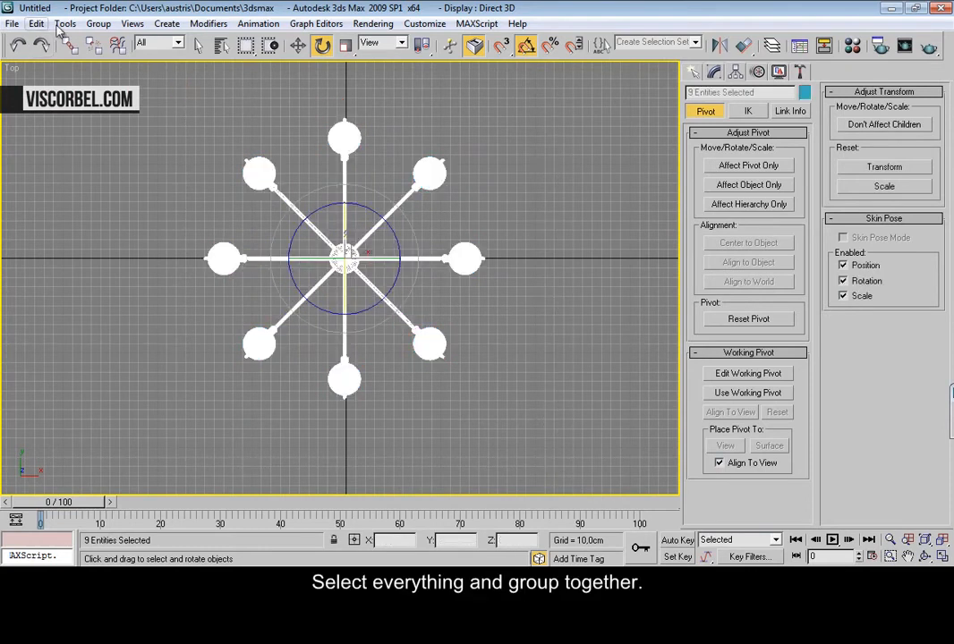
left_click(98, 23)
left_click(119, 39)
left_click(474, 315)
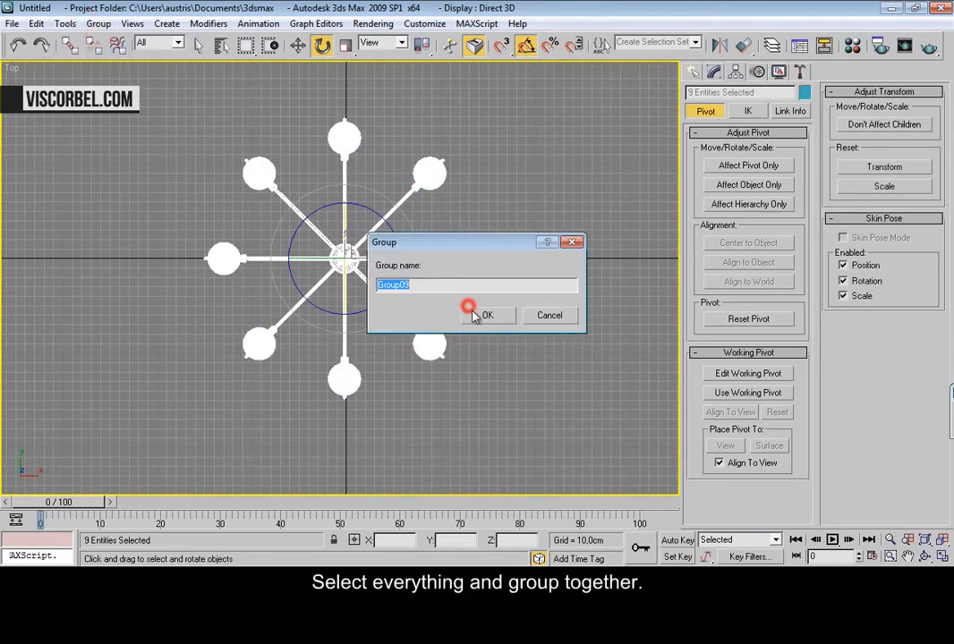
Rotate the chandelier group to exactly 22.5 degrees about the world Z axis
scroll(447, 259, "up", 3)
scroll(430, 287, "down", 2)
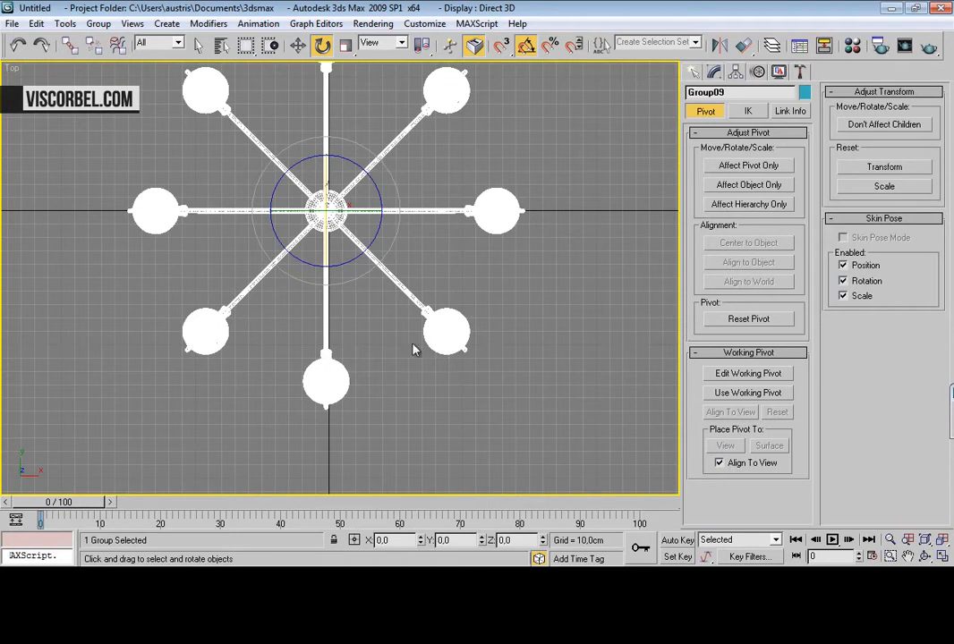
left_click(322, 46)
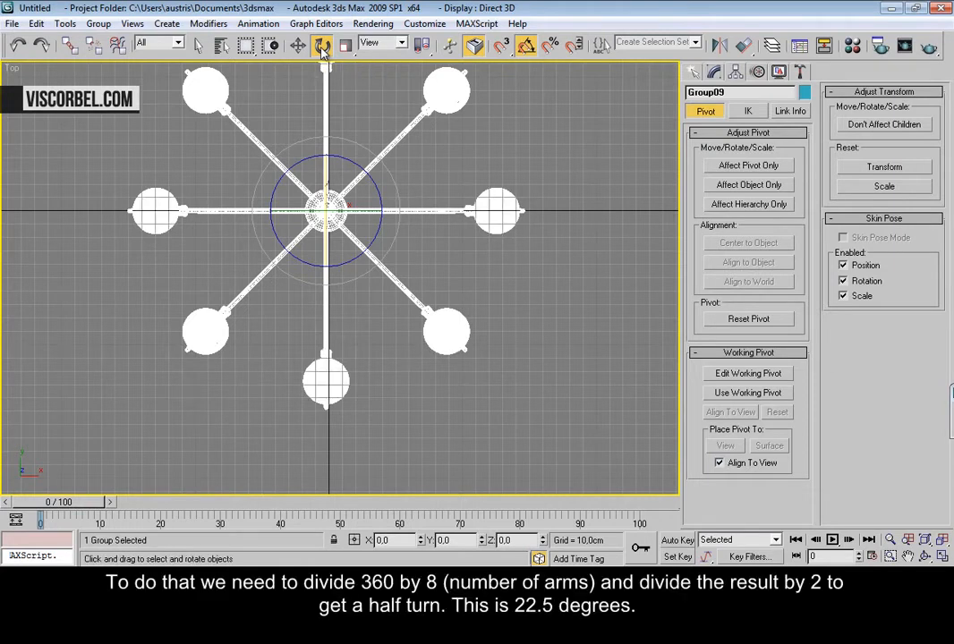
right_click(323, 47)
left_click_drag(253, 161, 602, 174)
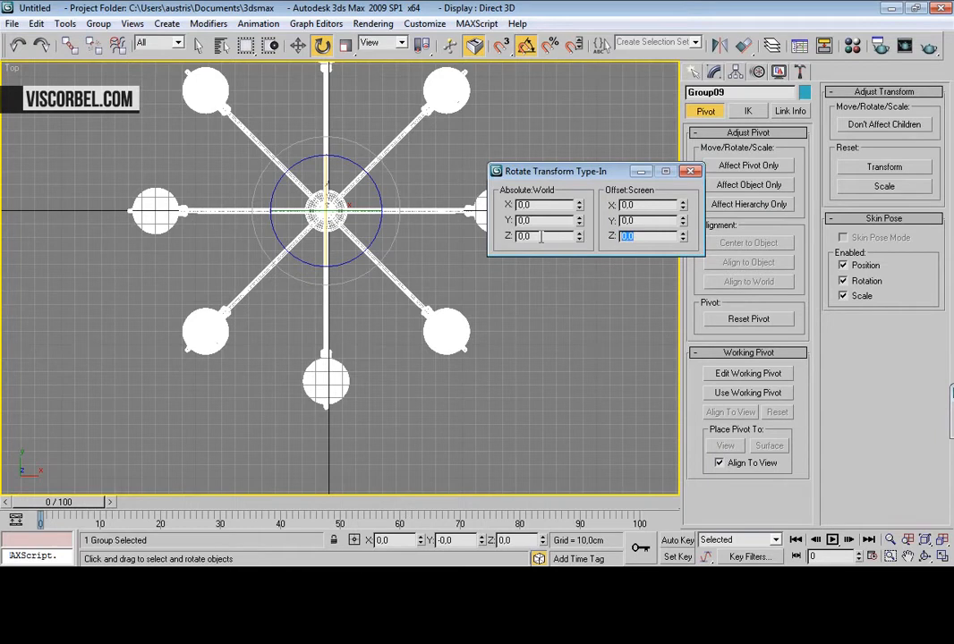
type(".5")
key("Return")
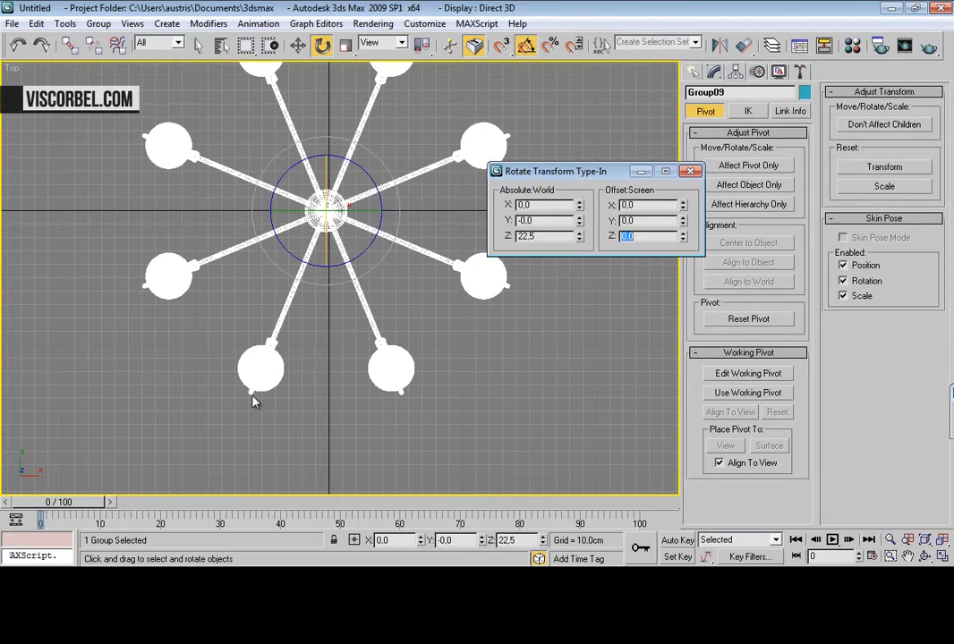
left_click(690, 170)
scroll(372, 159, "up", 5)
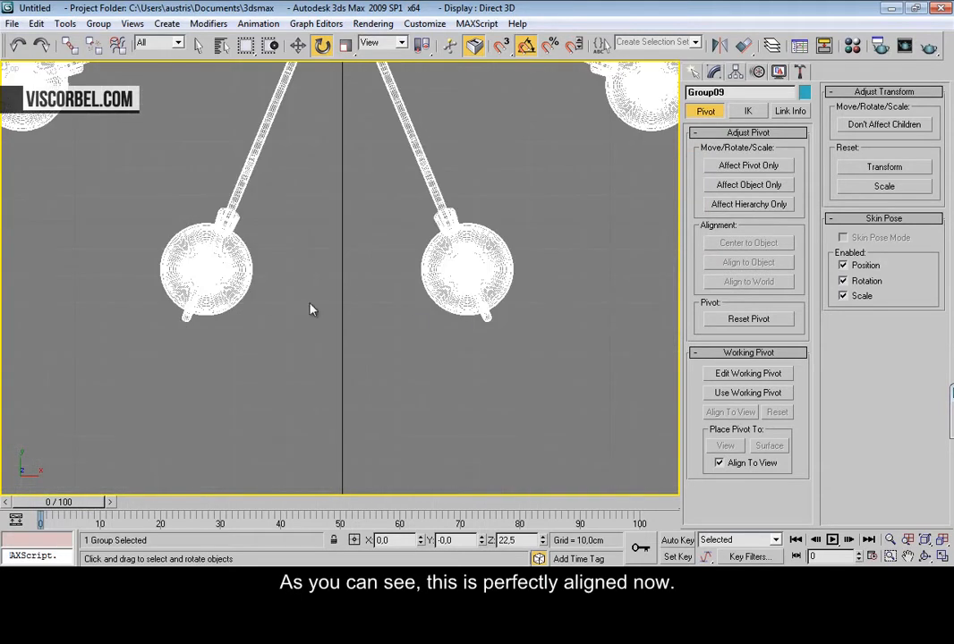
Center the chandelier group on the grid at absolute X 0 and Y 0, leaving nothing selected
key("z")
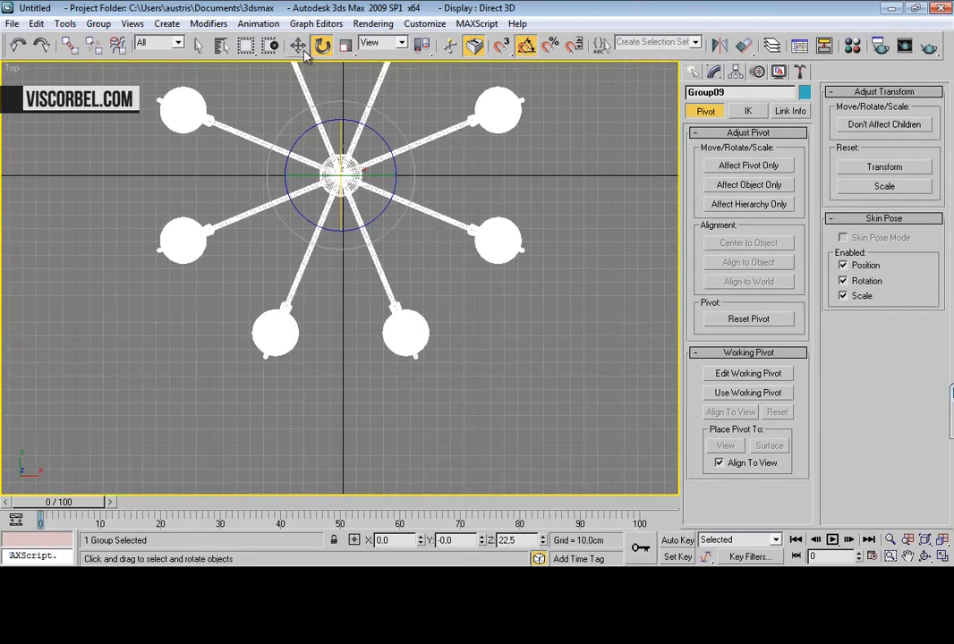
right_click(297, 45)
right_click(578, 207)
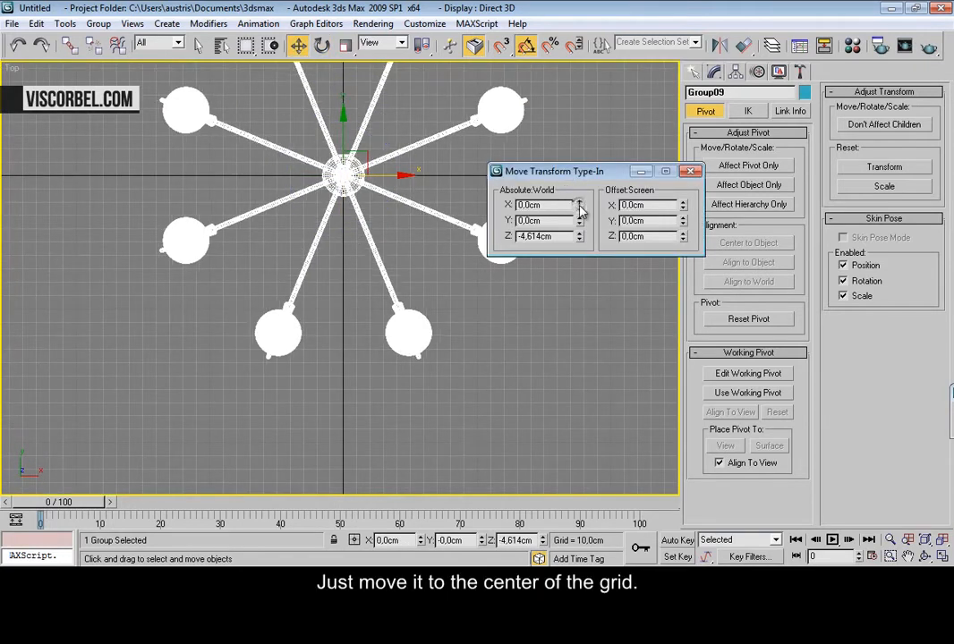
left_click(691, 170)
left_click(549, 303)
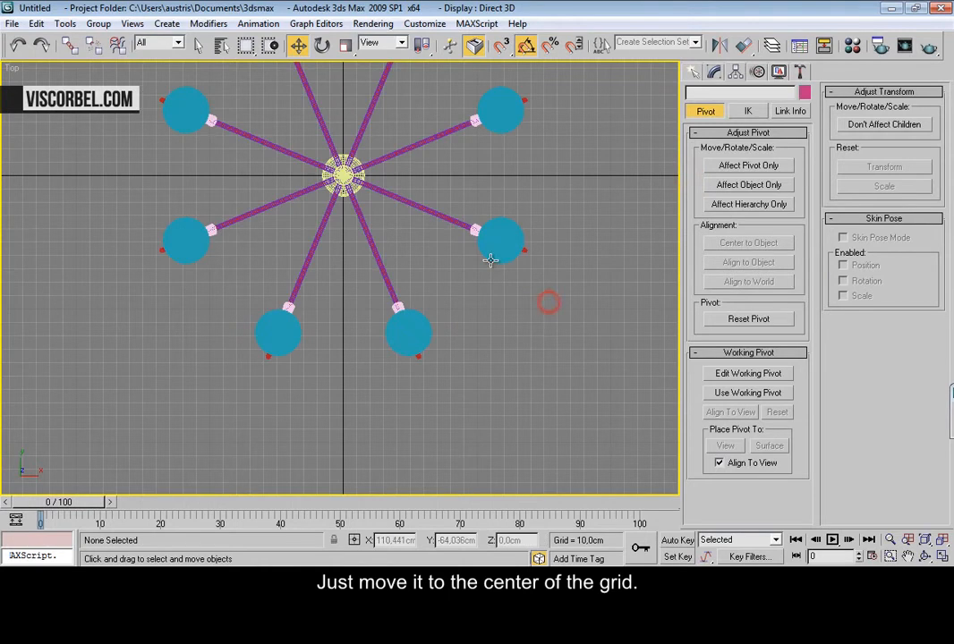
Draw a straight two-point line in the Front view between the curled tips of the two middle arms
key("f")
key("z")
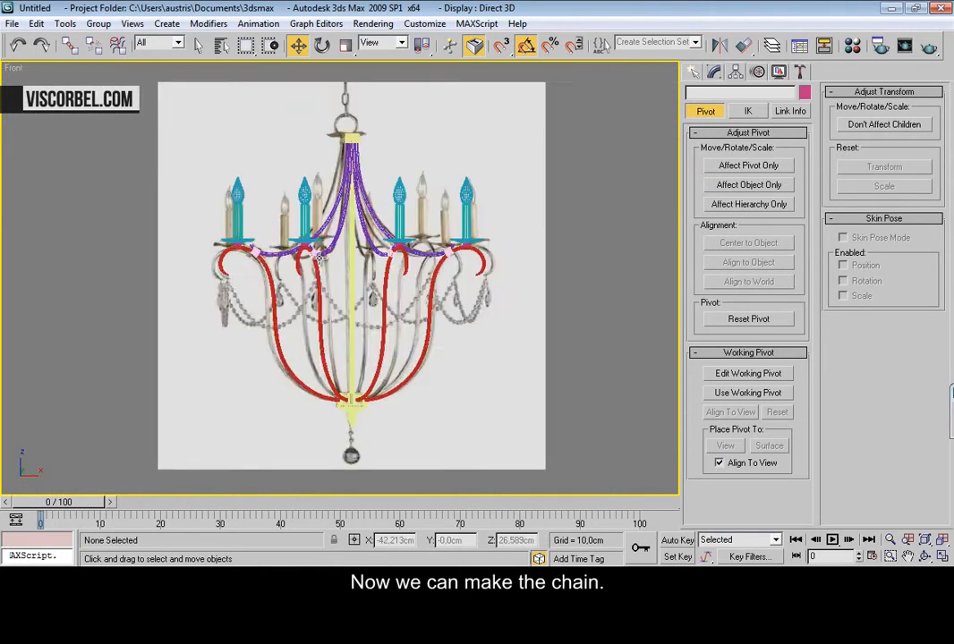
scroll(318, 257, "up", 5)
right_click(322, 257)
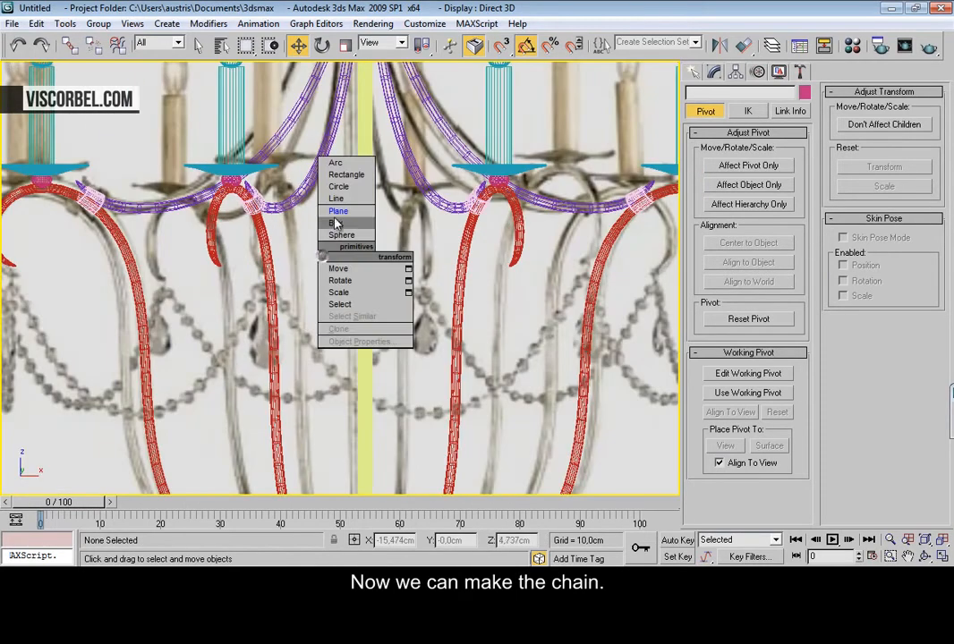
left_click(335, 198)
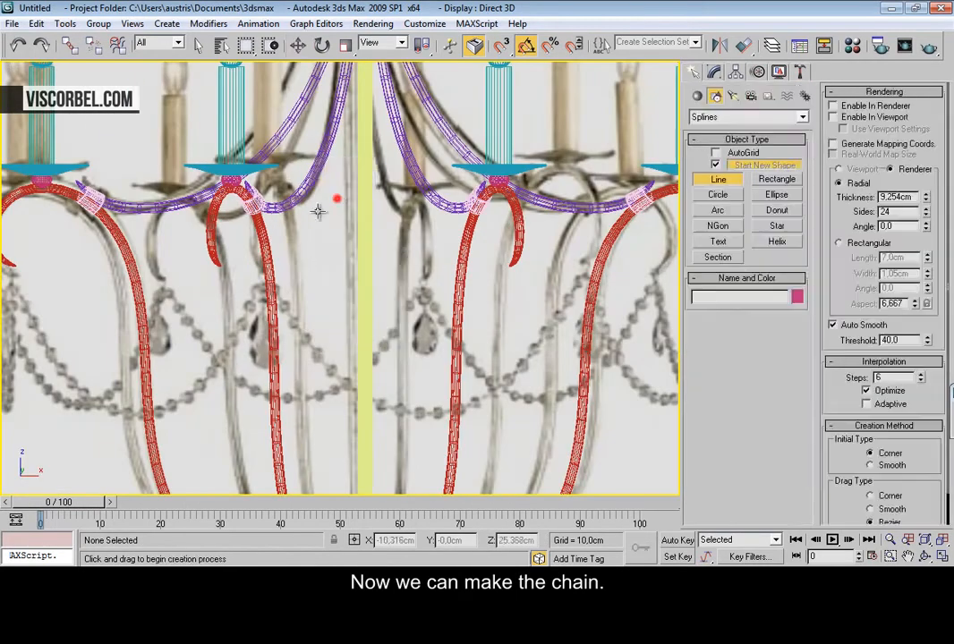
left_click(218, 265)
right_click(511, 291)
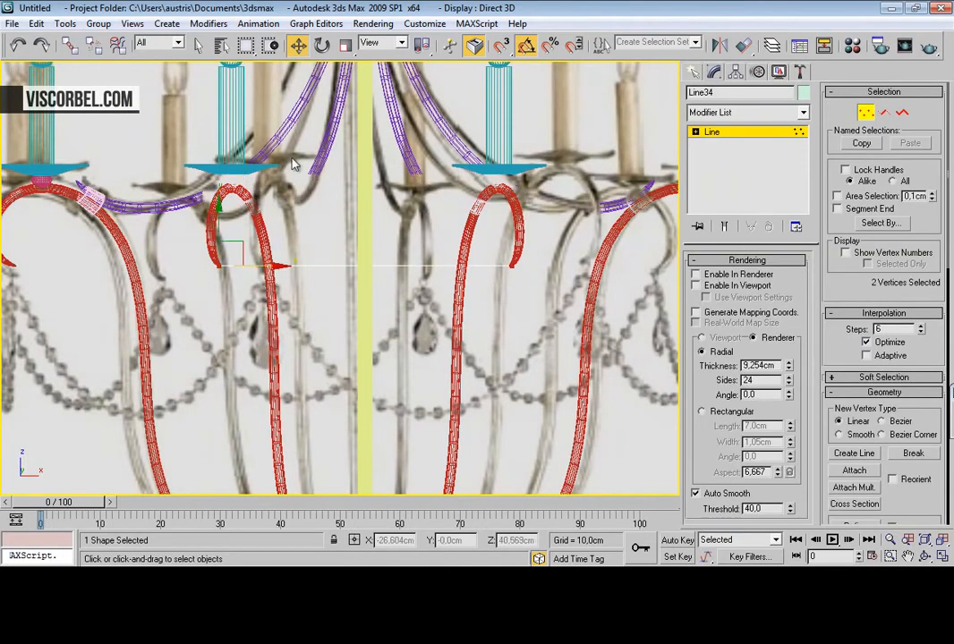
Convert both line vertices to Bezier Corner and pull their handles down so the line sags like a hanging chain
right_click(397, 285)
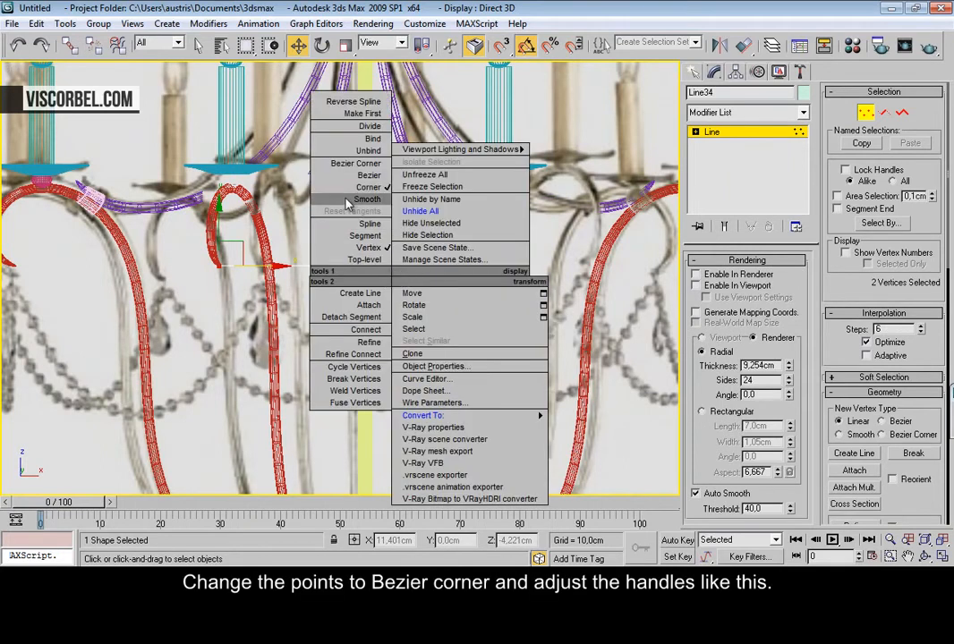
left_click(354, 163)
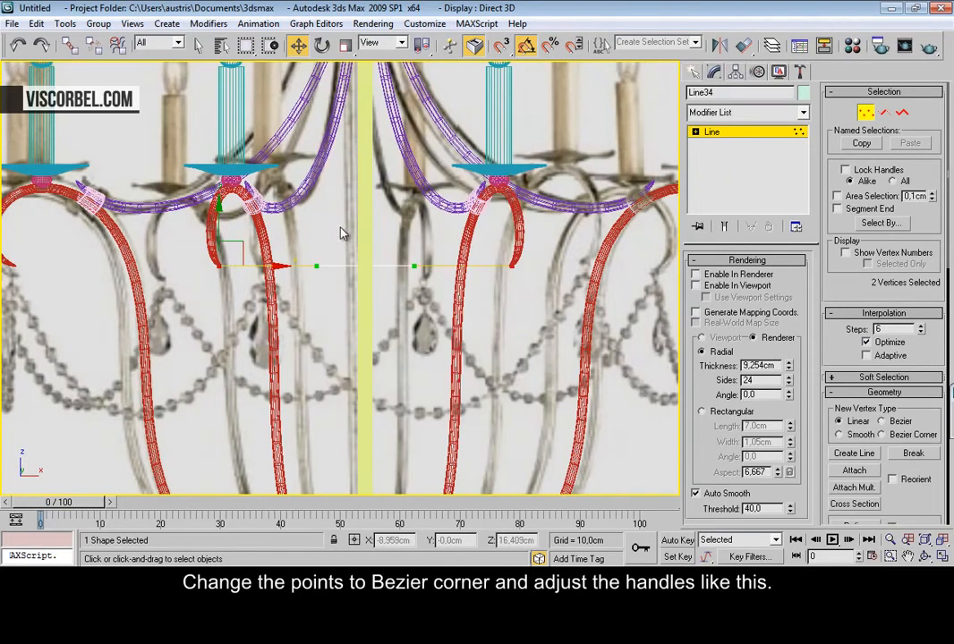
left_click(245, 243)
scroll(322, 241, "down", 2)
scroll(338, 273, "up", 2)
left_click_drag(297, 231, 341, 352)
left_click_drag(395, 232, 427, 399)
left_click_drag(272, 407, 255, 439)
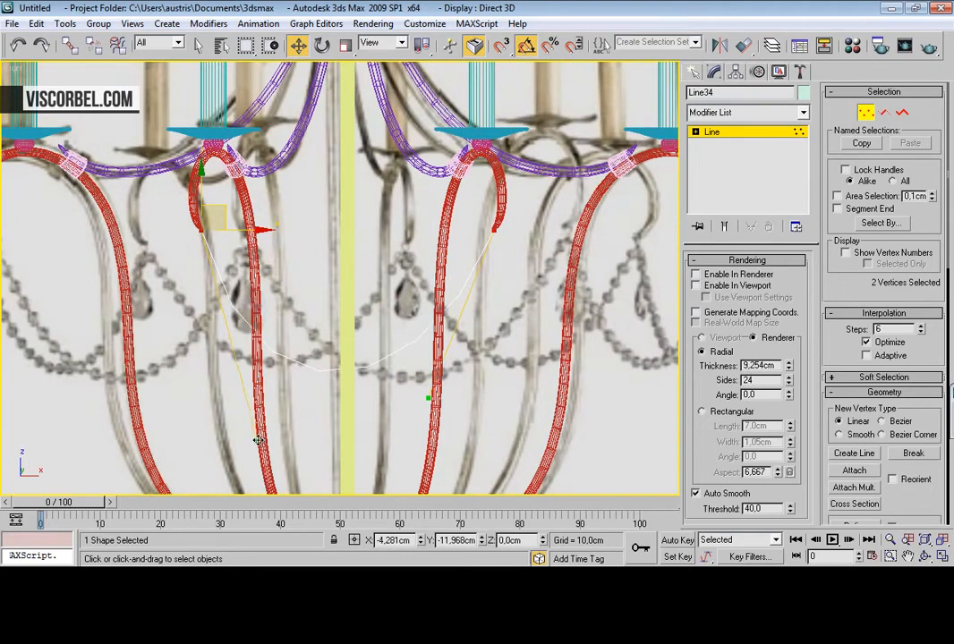
left_click_drag(433, 407, 439, 422)
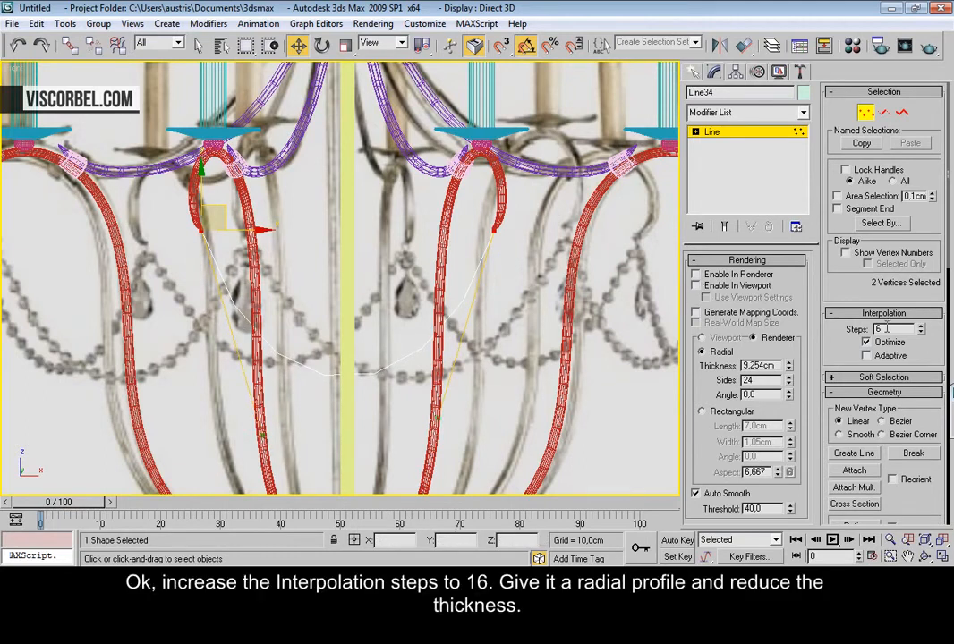
Set the curve's interpolation steps to 16 and enable its radial profile in renderer and viewport with a 0.36 cm thickness
key("Return")
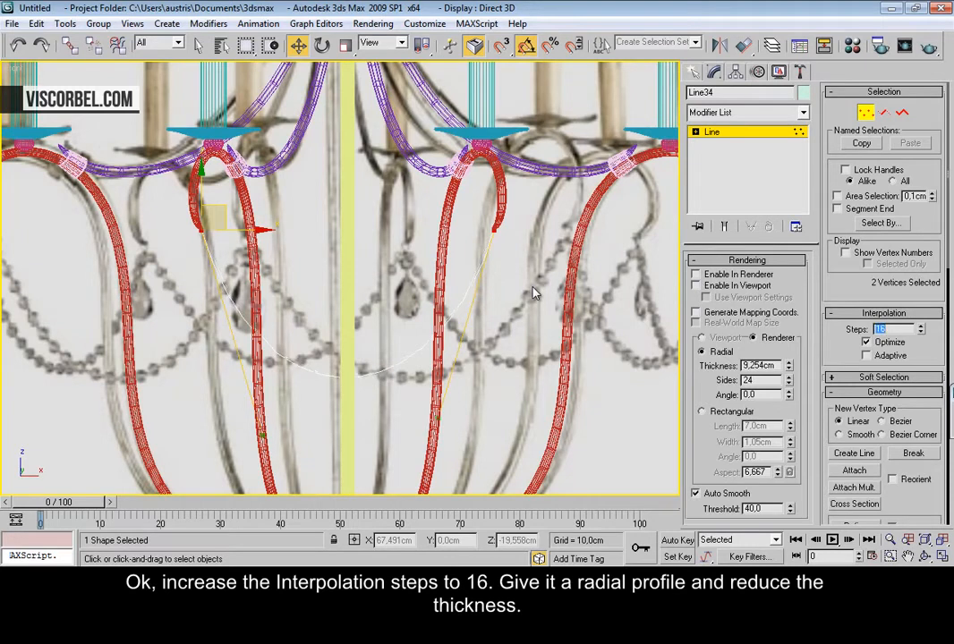
left_click(722, 288)
left_click(724, 274)
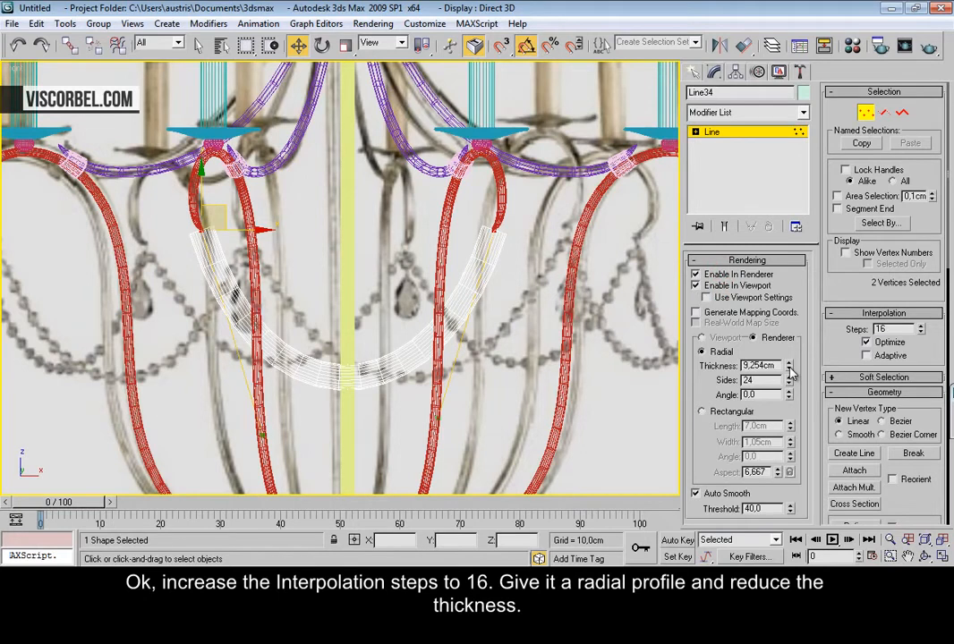
left_click_drag(788, 368, 804, 439)
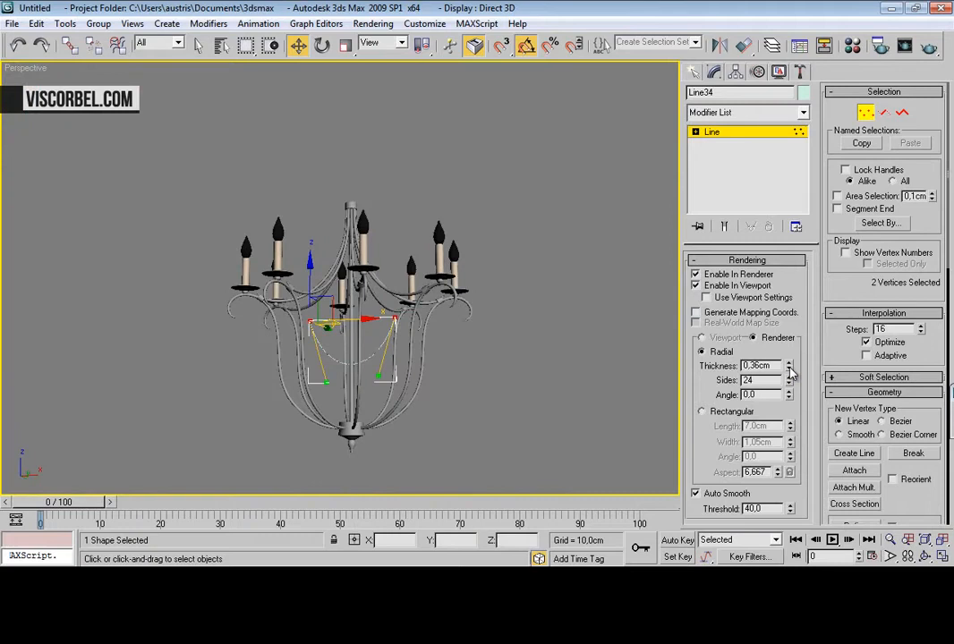
Assign the Metal material to the whole chain line and set its interpolation steps to 30
key("z")
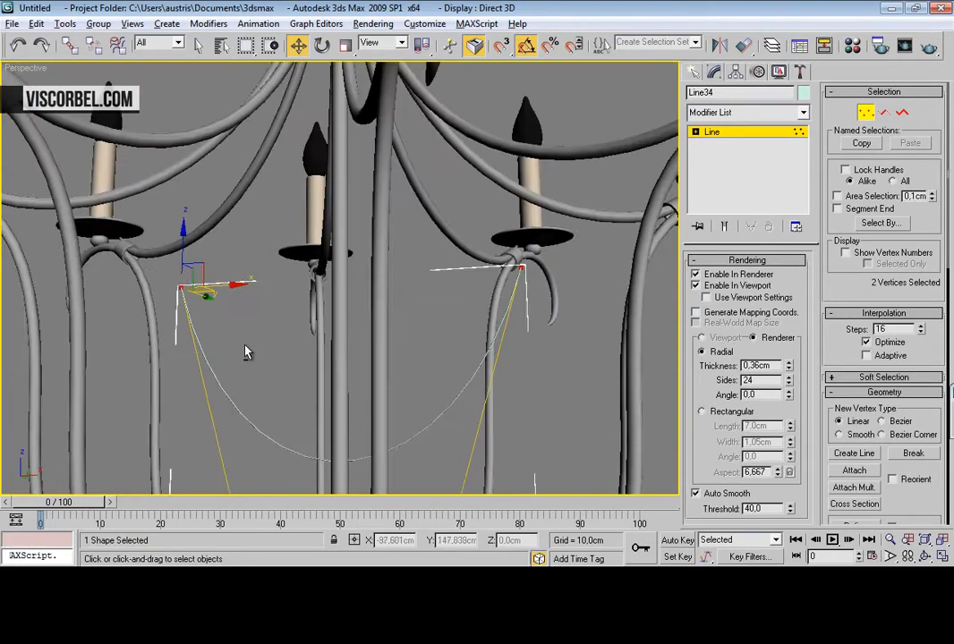
key("1")
key("m")
left_click(483, 62)
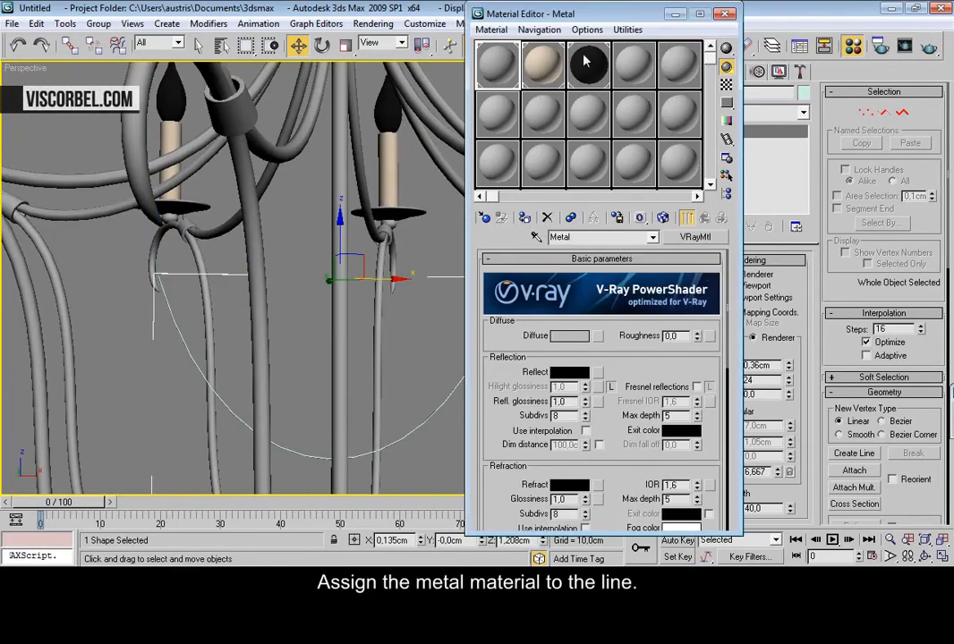
left_click(525, 217)
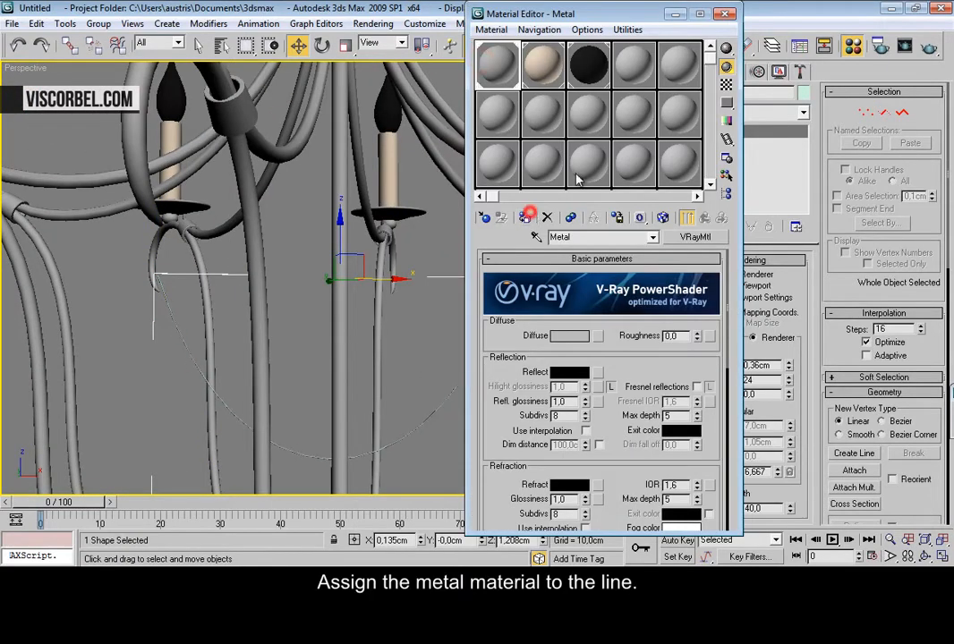
left_click(723, 15)
middle_click_drag(554, 300, 534, 318, "alt")
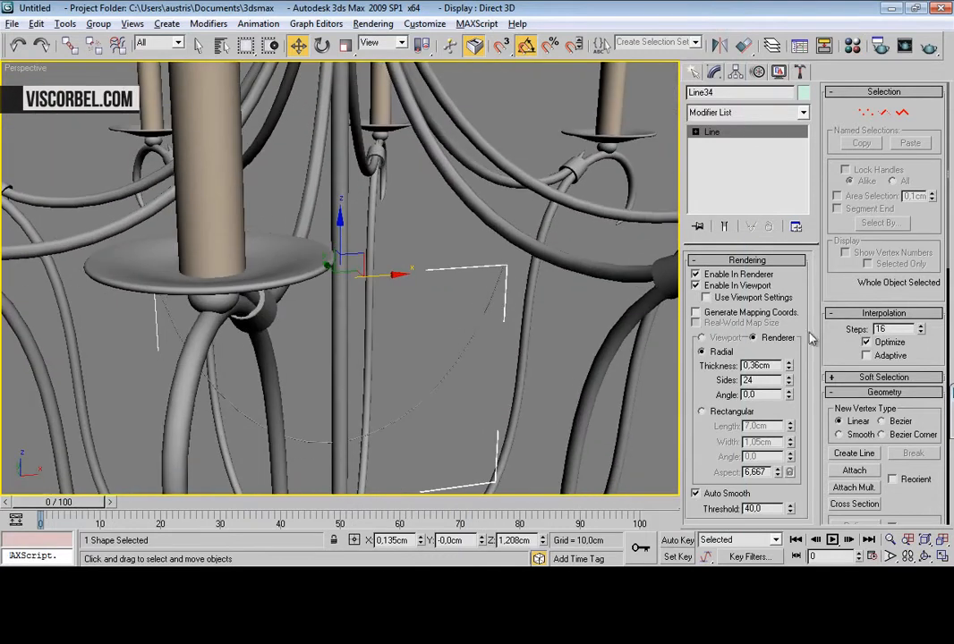
left_click_drag(923, 331, 924, 325)
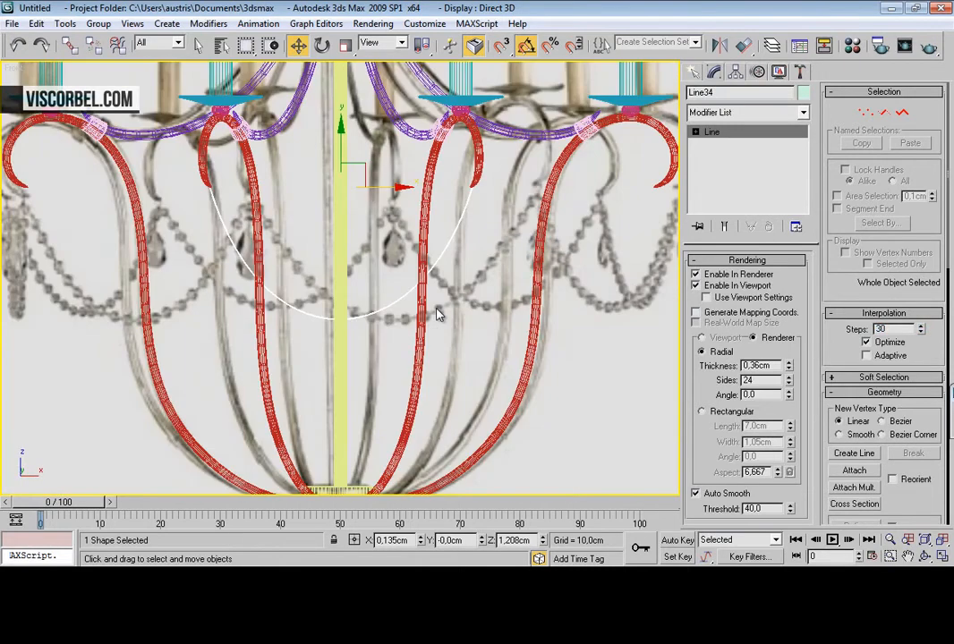
Move the chain line sideways in the Left view from the chandelier's center out to the arm tips
key("l")
scroll(434, 306, "down", 6)
scroll(398, 283, "up", 2)
middle_click_drag(376, 234, 273, 266)
left_click_drag(269, 261, 586, 270)
key("p")
key("z")
scroll(448, 285, "down", 3)
mouse_move(408, 307)
middle_mouse_down("alt")
mouse_move(302, 302)
mouse_move(329, 313)
mouse_move(385, 300)
mouse_move(421, 305)
middle_mouse_up("alt")
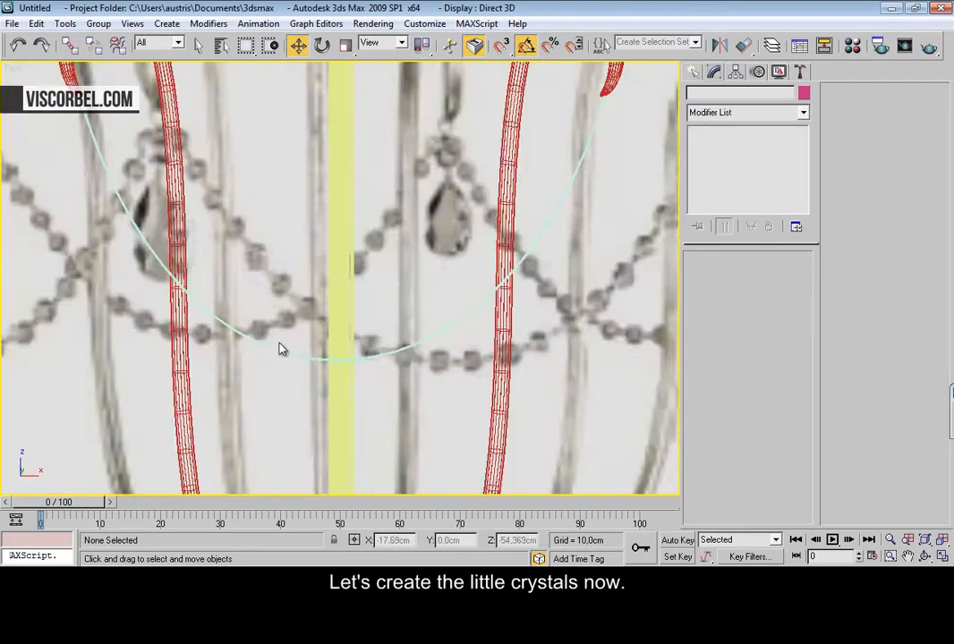
Examine the shape and size of the small crystal beads in the reference image's hanging chains
scroll(280, 349, "up", 3)
scroll(341, 268, "down", 5)
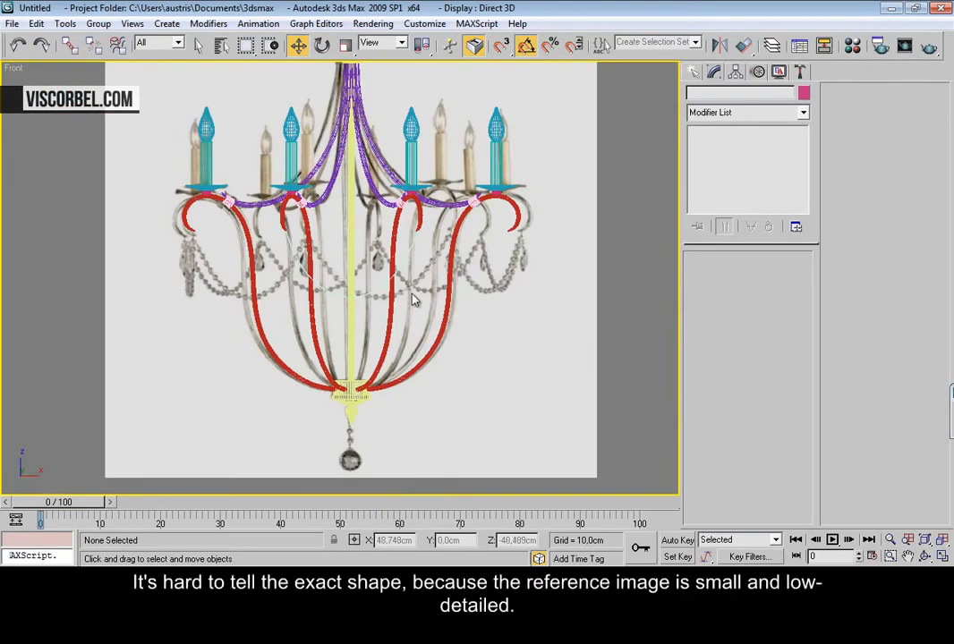
scroll(434, 279, "up", 3)
middle_click_drag(434, 279, 330, 302)
scroll(291, 298, "up", 4)
scroll(356, 303, "down", 4)
middle_click_drag(288, 262, 323, 259)
scroll(323, 258, "up", 4)
scroll(388, 317, "up", 3)
scroll(464, 271, "down", 3)
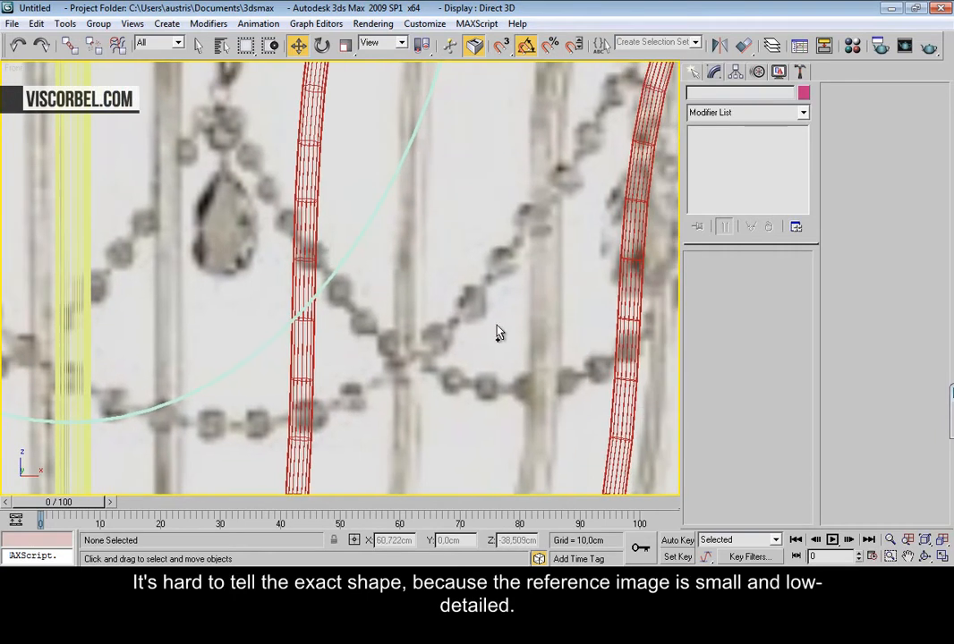
Create a sphere of about 3.6 cm radius with 12 segments over a bead of the reference chain
right_click(494, 320)
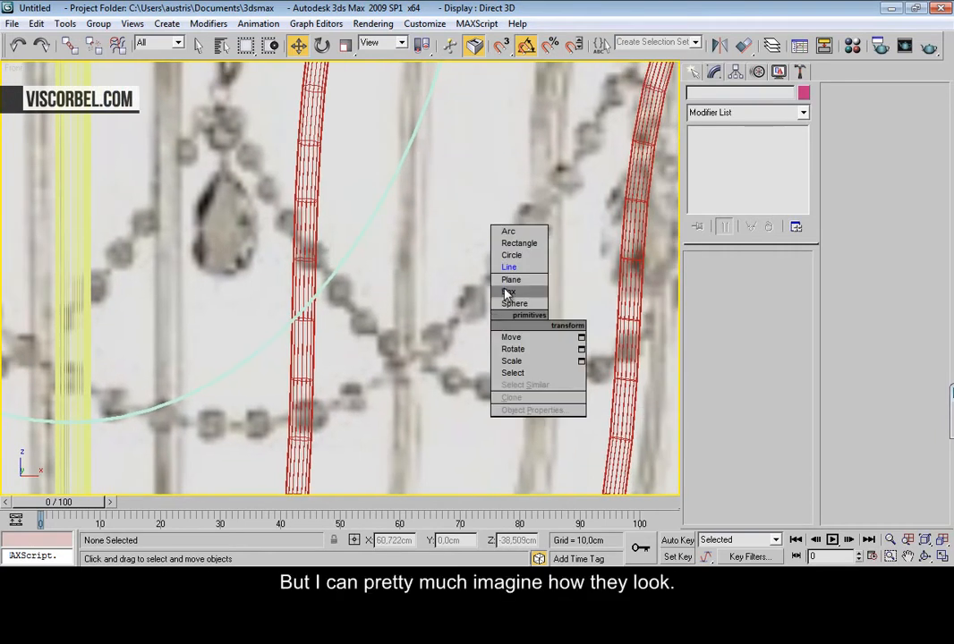
left_click(513, 303)
left_click_drag(436, 335, 450, 357)
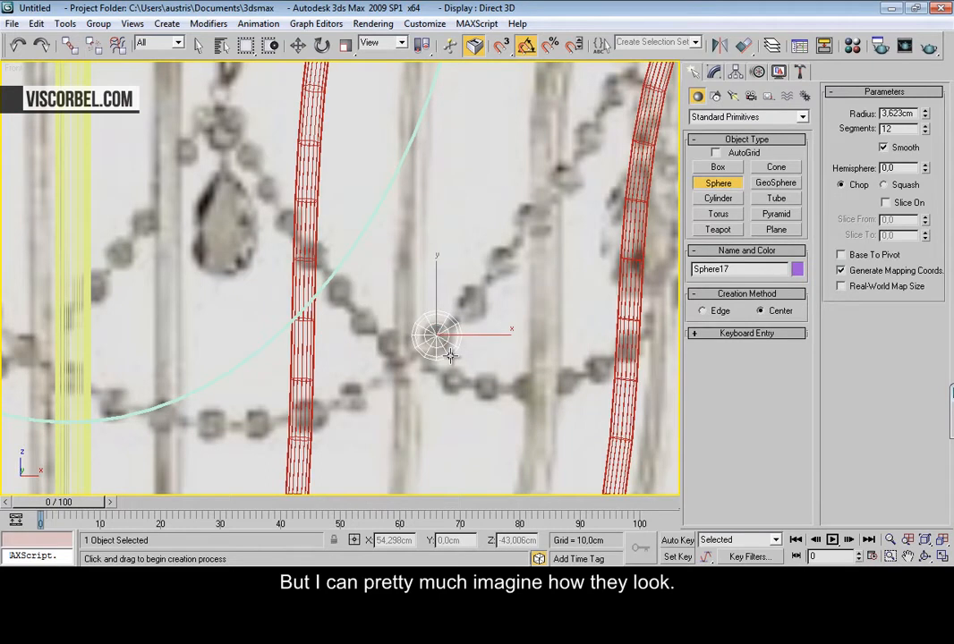
Set the bead sphere's segments to 6 and turn off its smoothing to get hard-edged facets
left_click(713, 71)
double_click(760, 298)
type("6")
key("Return")
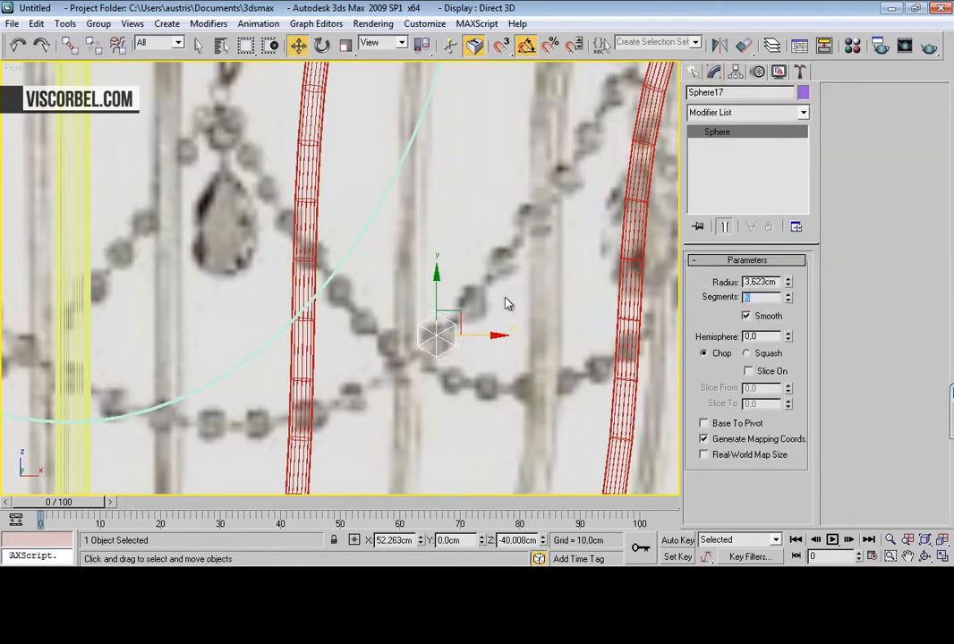
key("p")
middle_click_drag(506, 255, 448, 277, "alt")
key("F4")
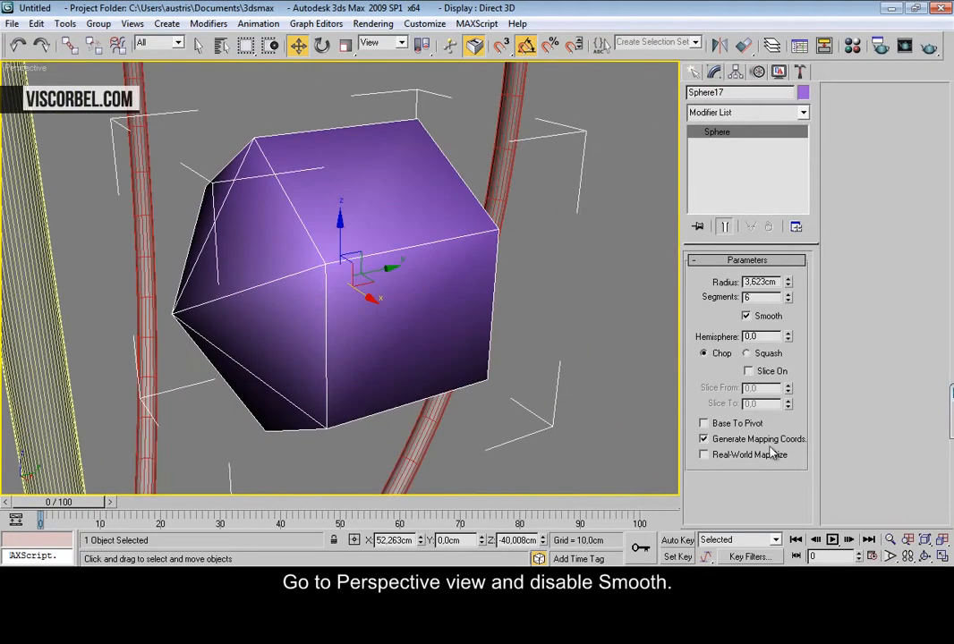
left_click(746, 316)
middle_click_drag(376, 268, 293, 274, "alt")
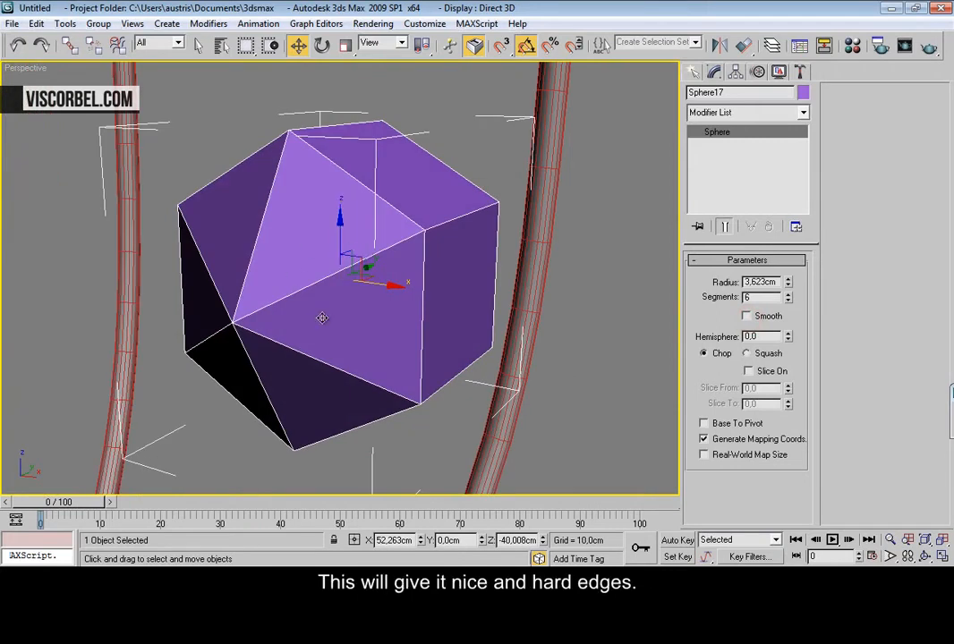
Convert the faceted bead sphere to an editable poly
middle_click_drag(350, 305, 366, 235, "alt")
right_click(365, 232)
mouse_move(497, 370)
left_click(534, 379)
Flatten the bead by moving the vertices of one half closer to the opposite half
middle_click_drag(420, 233, 362, 204, "alt")
key("1")
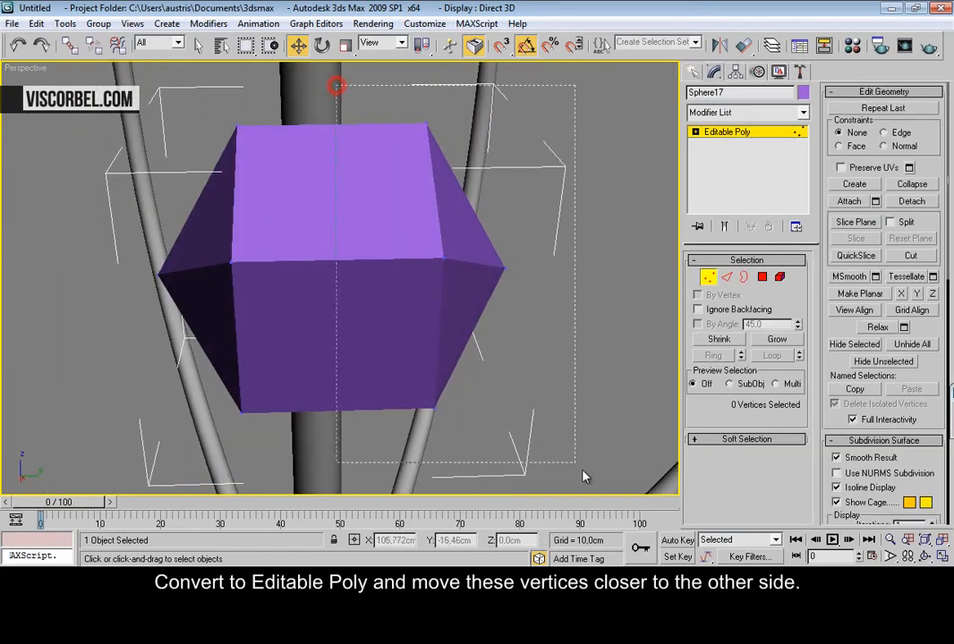
left_click_drag(564, 456, 522, 344)
middle_click_drag(521, 344, 500, 308, "alt")
left_click_drag(486, 280, 324, 298)
mouse_move(324, 298)
middle_mouse_down("alt")
mouse_move(291, 259)
mouse_move(475, 264)
mouse_move(589, 210)
mouse_move(449, 215)
mouse_move(370, 255)
mouse_move(200, 259)
mouse_move(362, 233)
mouse_move(372, 251)
middle_mouse_up("alt")
key("1")
Set up the fourth material slot as a VRayMtl and name it Crystal
scroll(391, 259, "down", 5)
key("f")
scroll(336, 243, "down", 5)
scroll(347, 228, "up", 4)
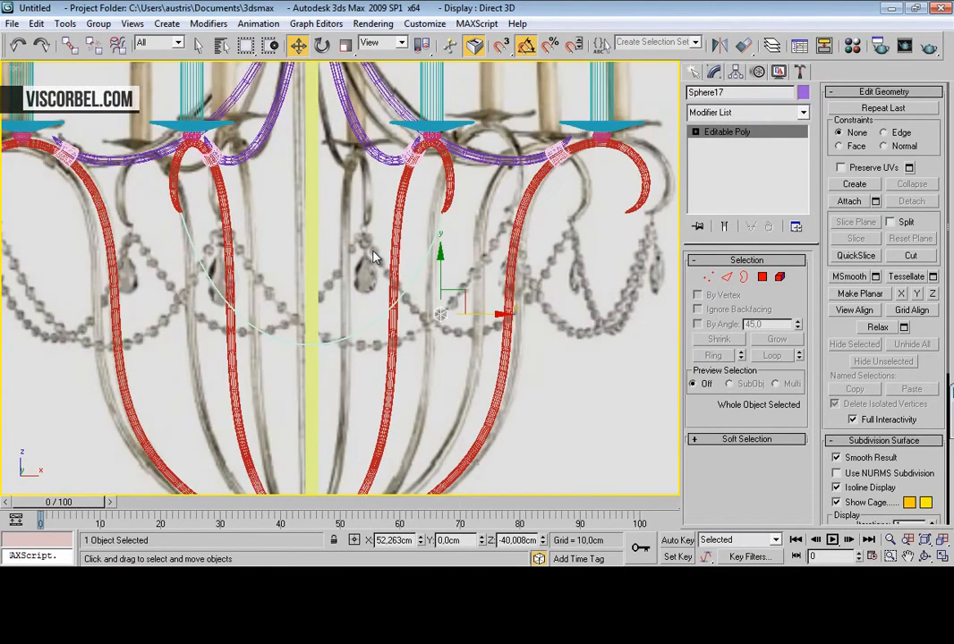
key("m")
left_click(630, 65)
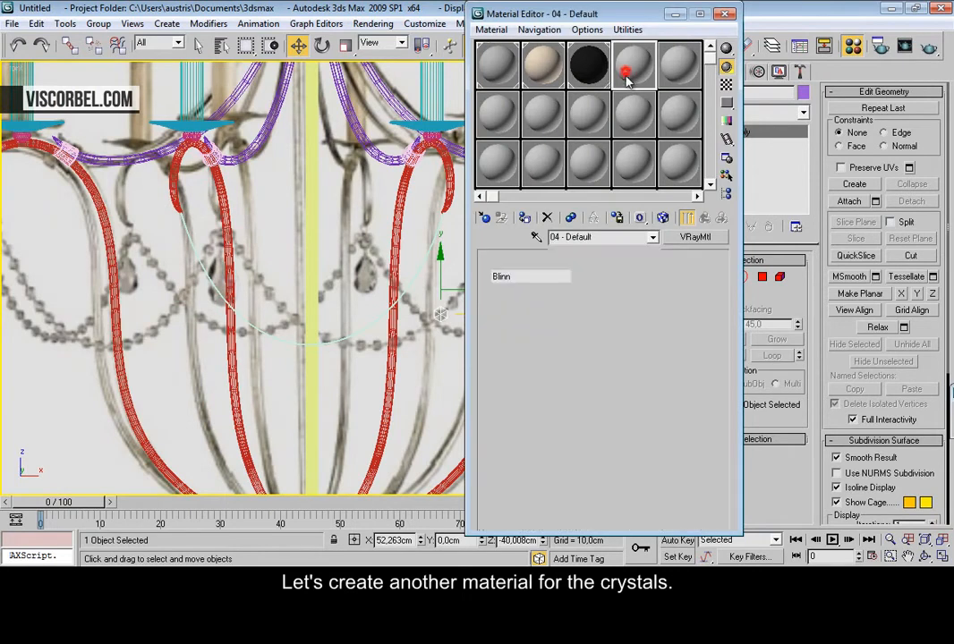
left_click(602, 236)
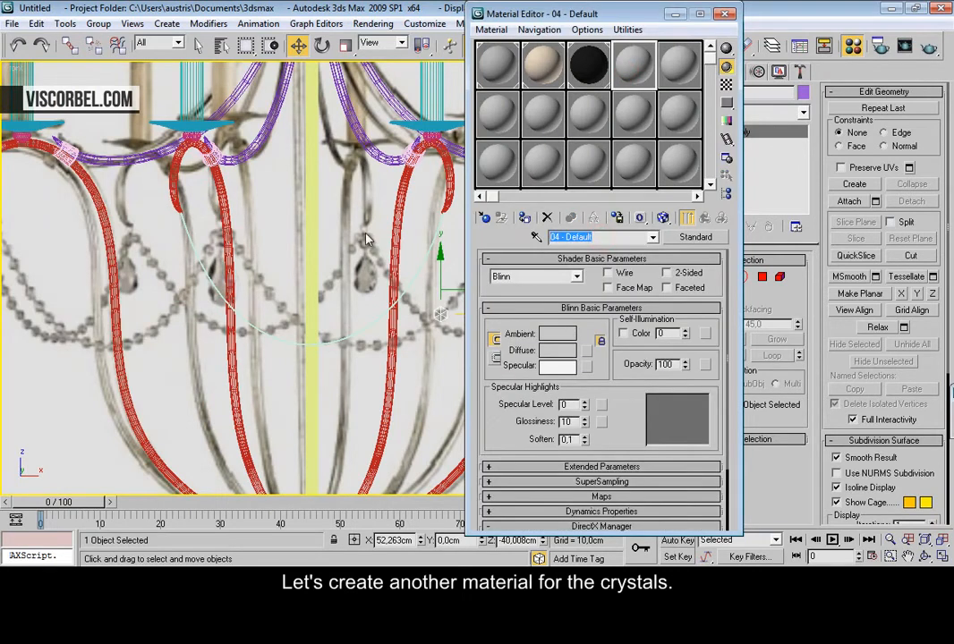
left_click(679, 240)
double_click(536, 385)
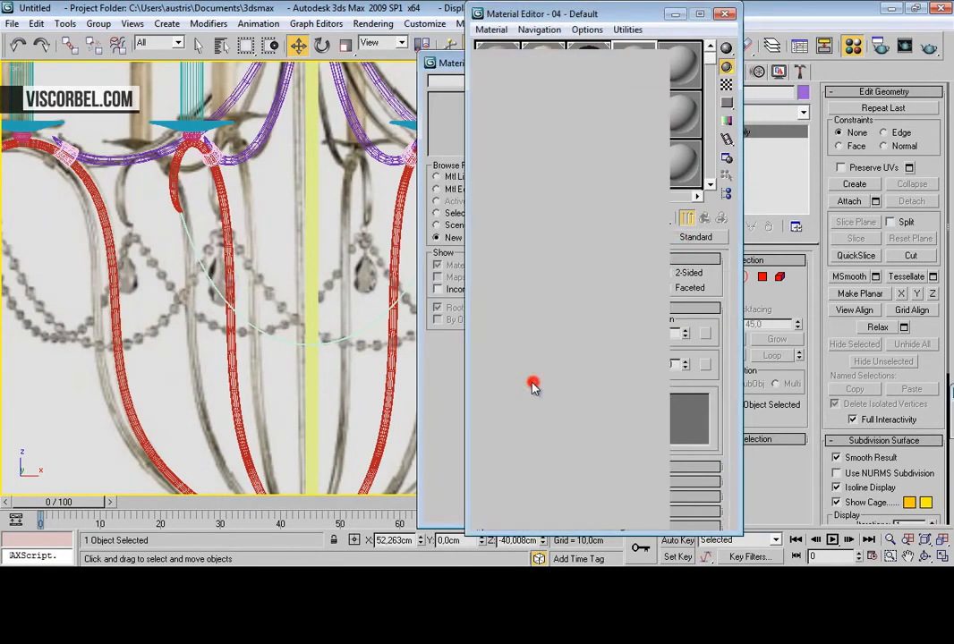
left_click(603, 236)
type("Crystal")
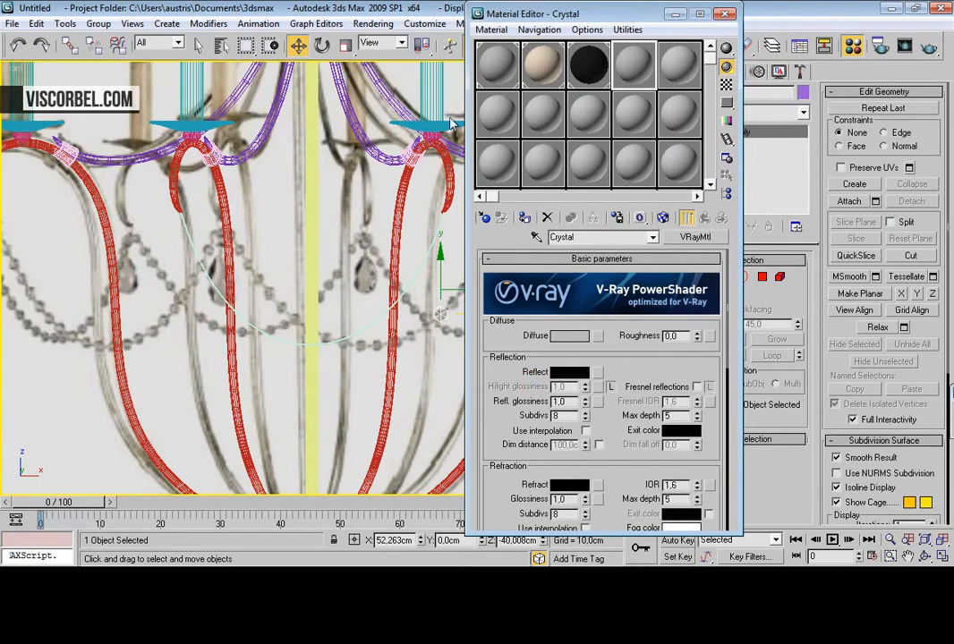
Change the Crystal material's diffuse color to a muted blue and assign it to the bead
left_click_drag(559, 18, 637, 32)
scroll(242, 284, "up", 5)
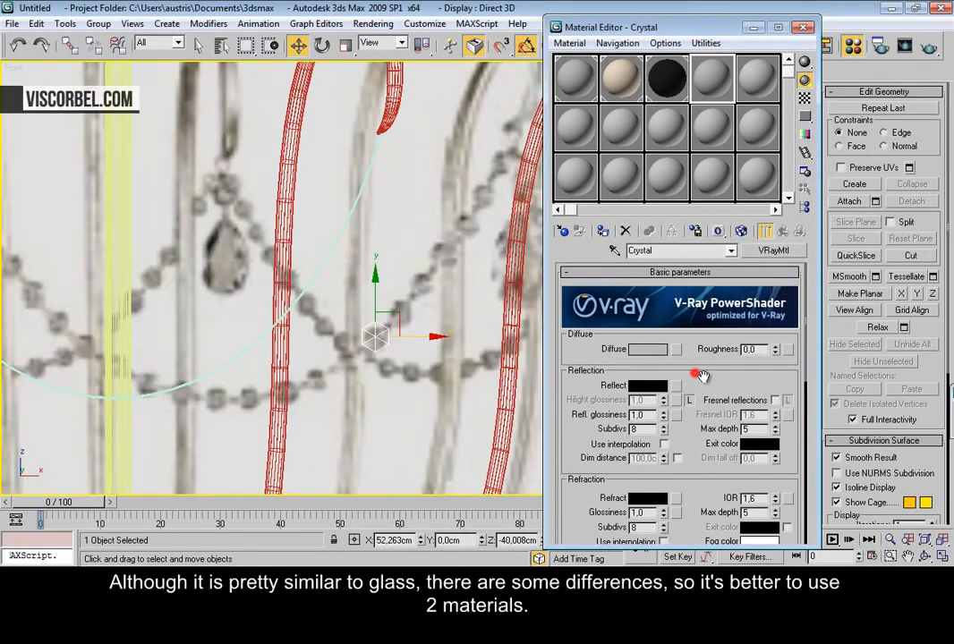
left_click(650, 349)
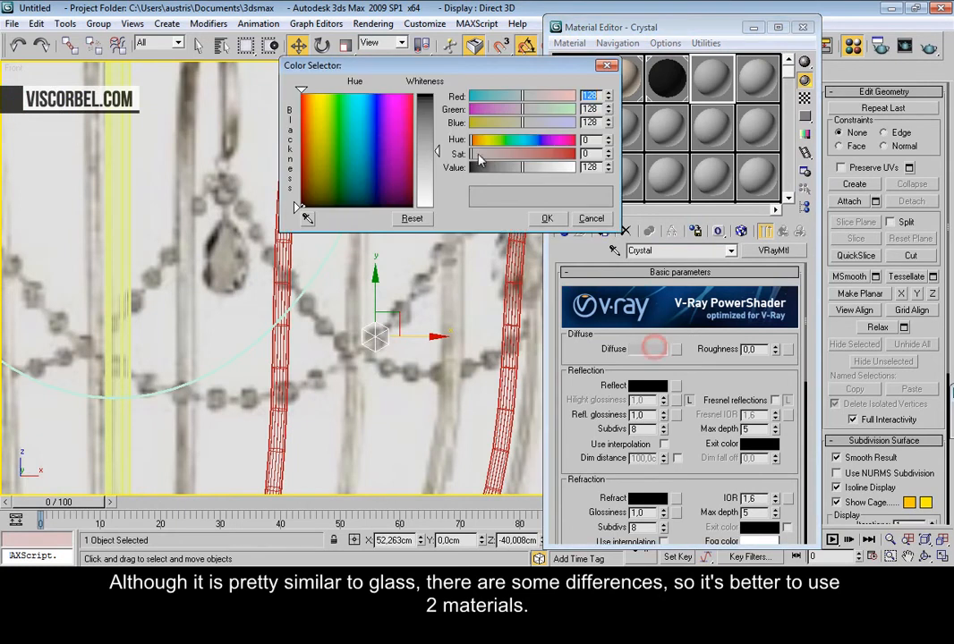
left_click(531, 141)
left_click(525, 154)
left_click_drag(513, 167, 499, 167)
left_click(606, 66)
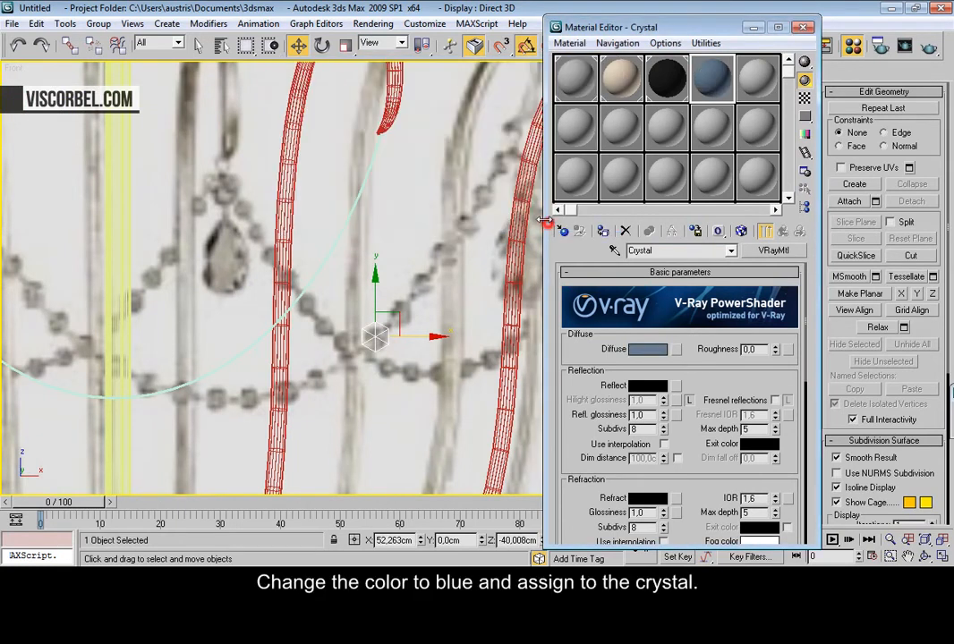
left_click(604, 231)
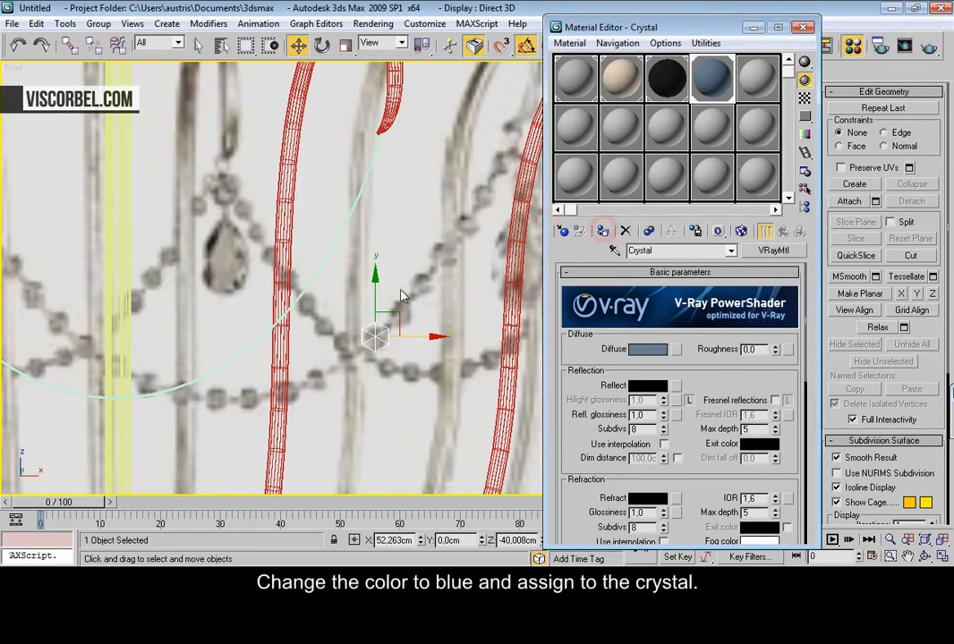
Start the Spacing Tool for the bead and pick the curved chain line as its path
key("p")
key("z")
scroll(367, 281, "down", 5)
mouse_move(367, 281)
middle_mouse_down("alt")
mouse_move(365, 250)
mouse_move(384, 278)
middle_mouse_up("alt")
key("f")
middle_click_drag(321, 256, 355, 252)
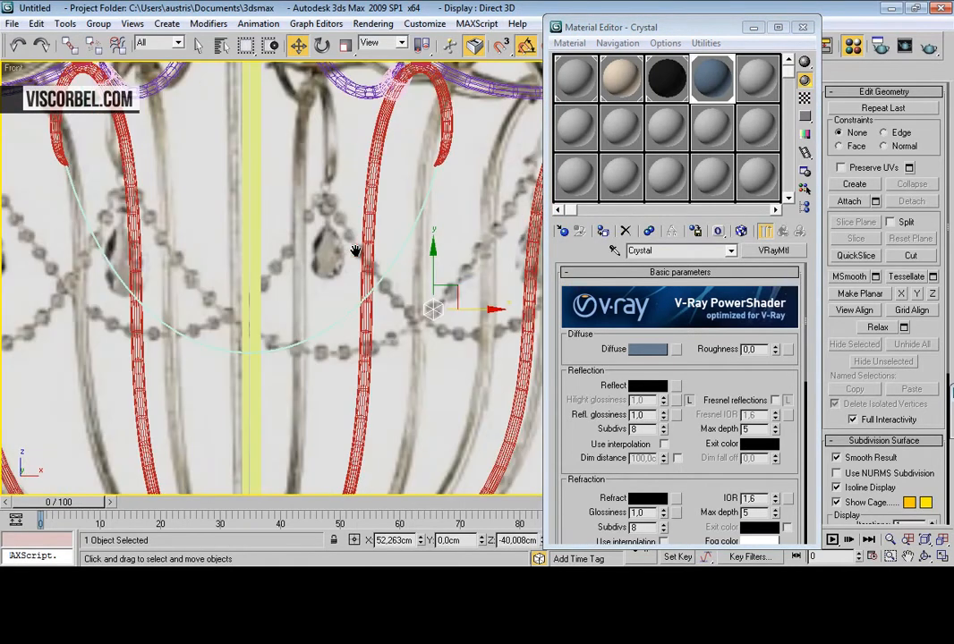
left_click(64, 23)
mouse_move(161, 245)
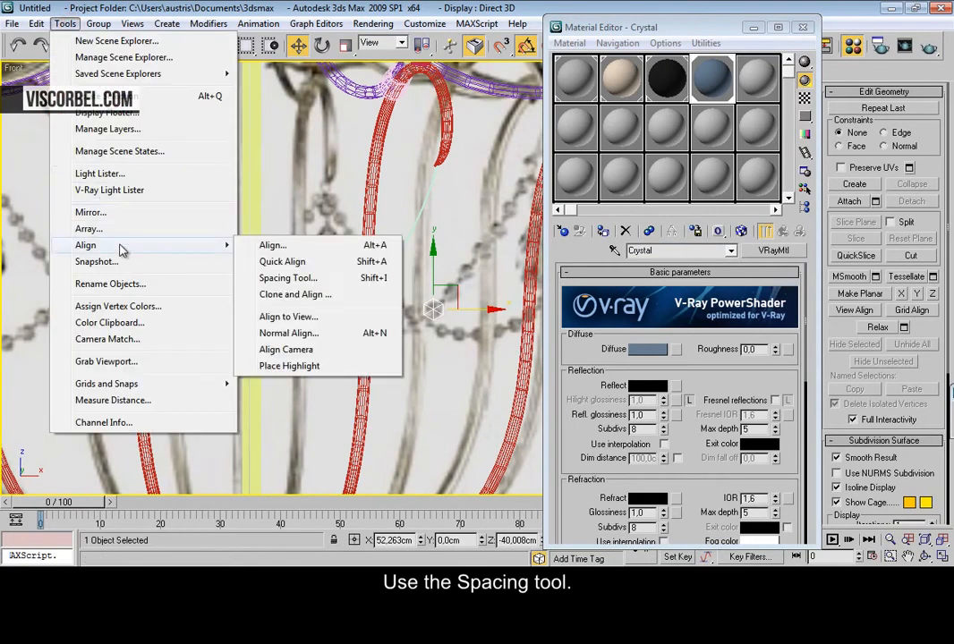
left_click(319, 283)
left_click_drag(62, 42, 598, 82)
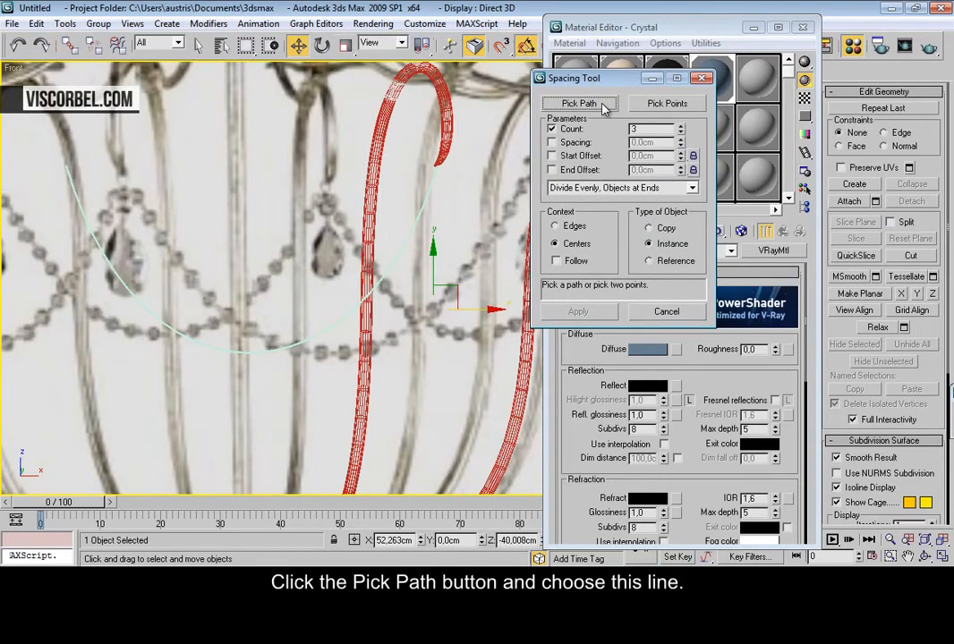
left_click(605, 105)
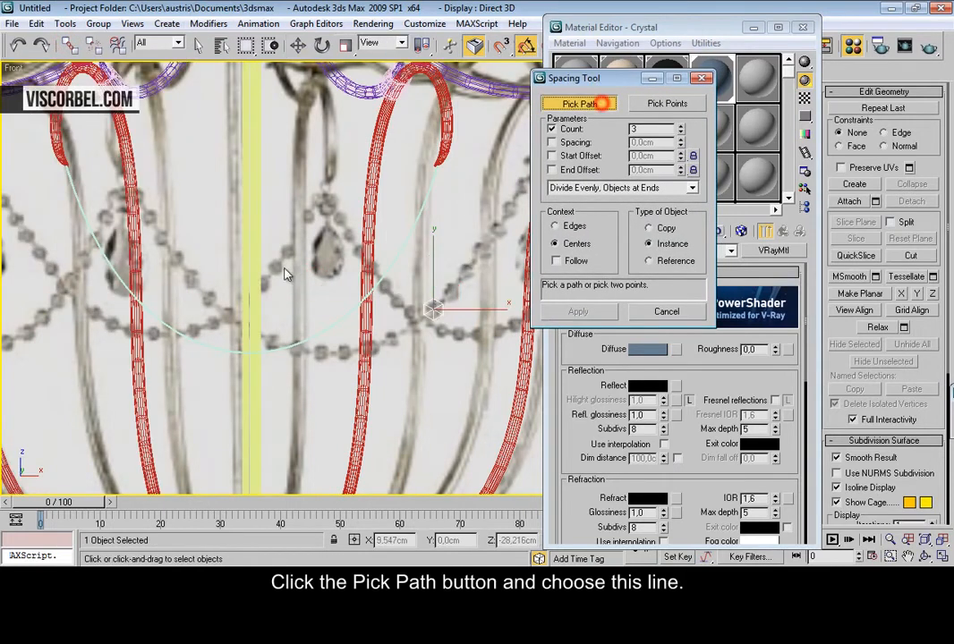
left_click(276, 348)
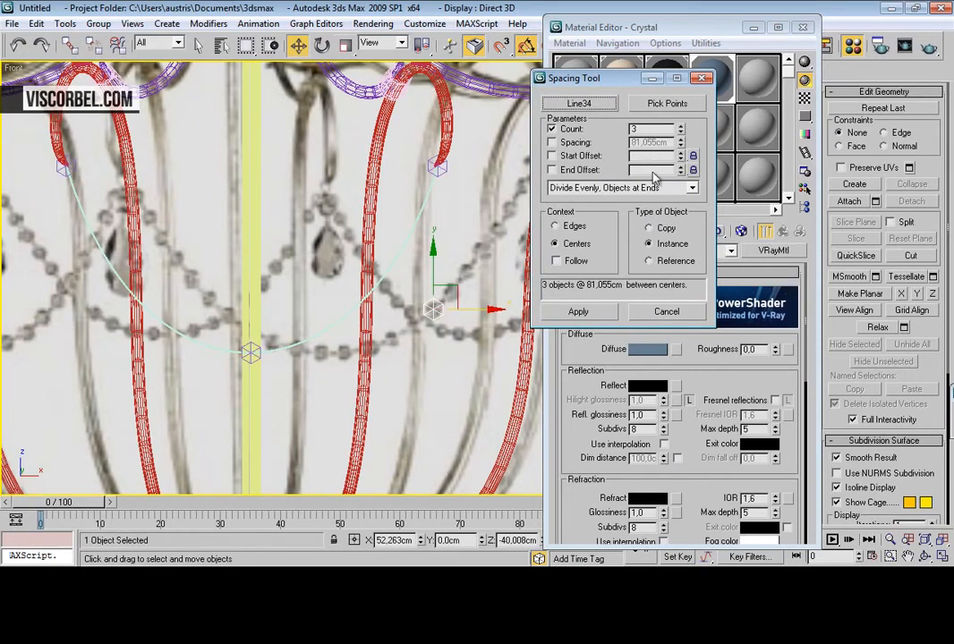
Increase the number of beads spaced evenly along the chain line to 22
left_click(679, 129)
left_click(679, 128)
left_click(679, 129)
left_click(679, 129)
left_click(679, 128)
left_click(679, 129)
left_click(679, 128)
left_click(679, 129)
left_click(679, 129)
left_click(679, 129)
left_click(679, 129)
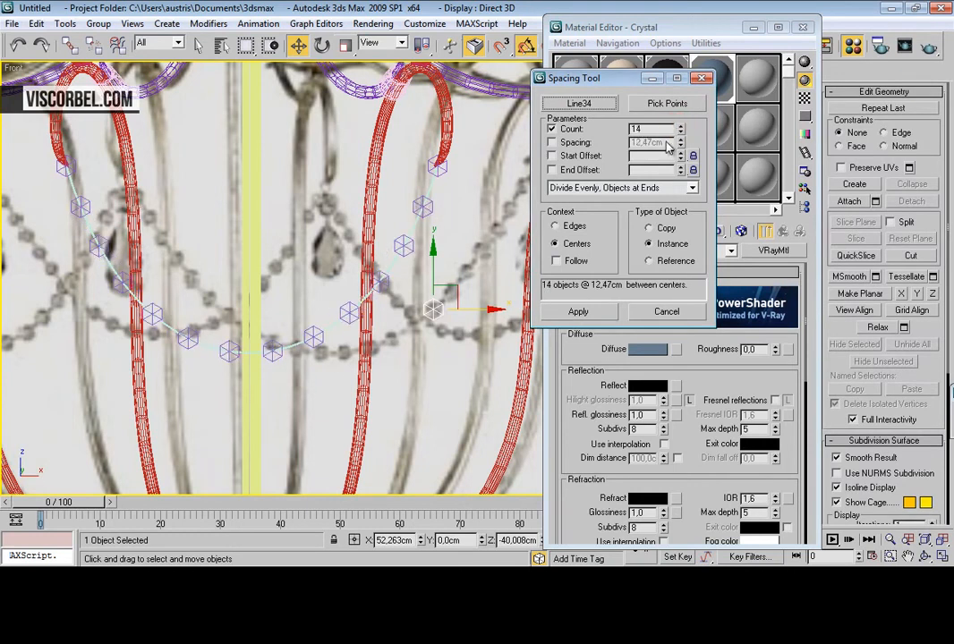
mouse_move(681, 126)
left_mouse_down()
mouse_move(682, 106)
mouse_move(687, 119)
left_mouse_up()
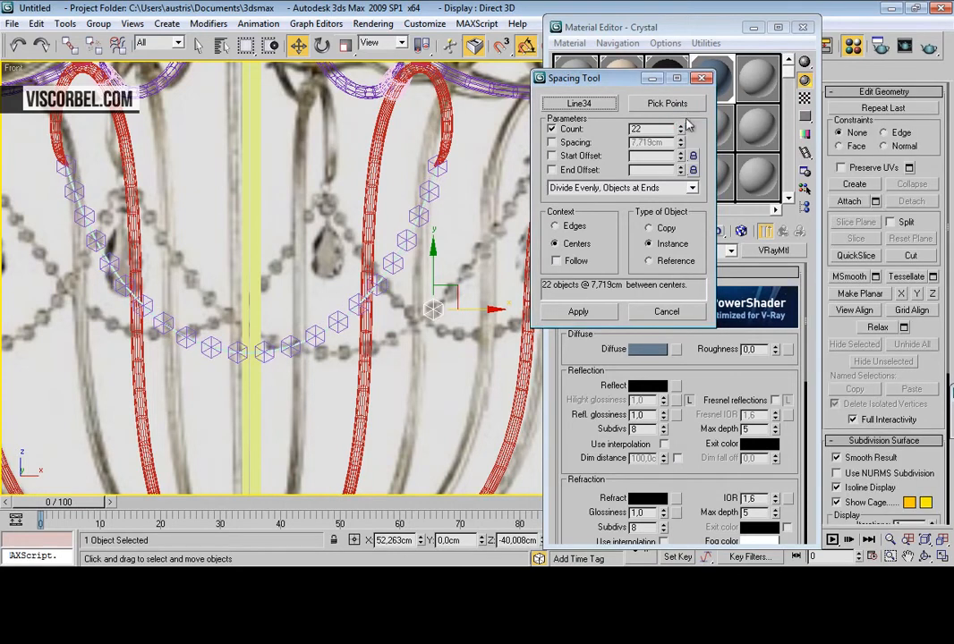
Make the beads follow the path, set their count to 28, and apply the spacing with instanced copies
left_click(557, 260)
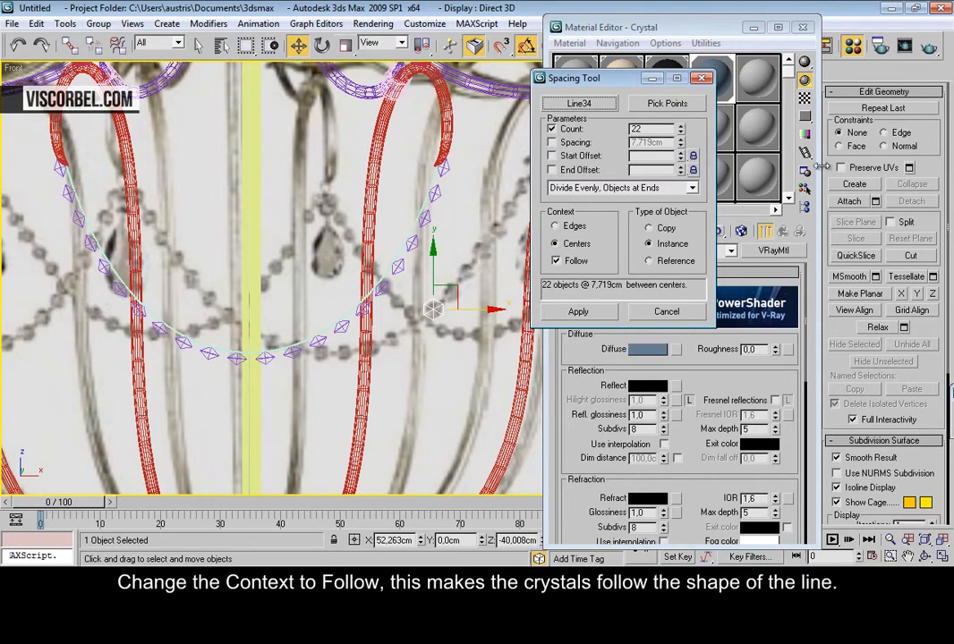
left_click(680, 127)
left_click(680, 126)
left_click(679, 126)
left_click(680, 126)
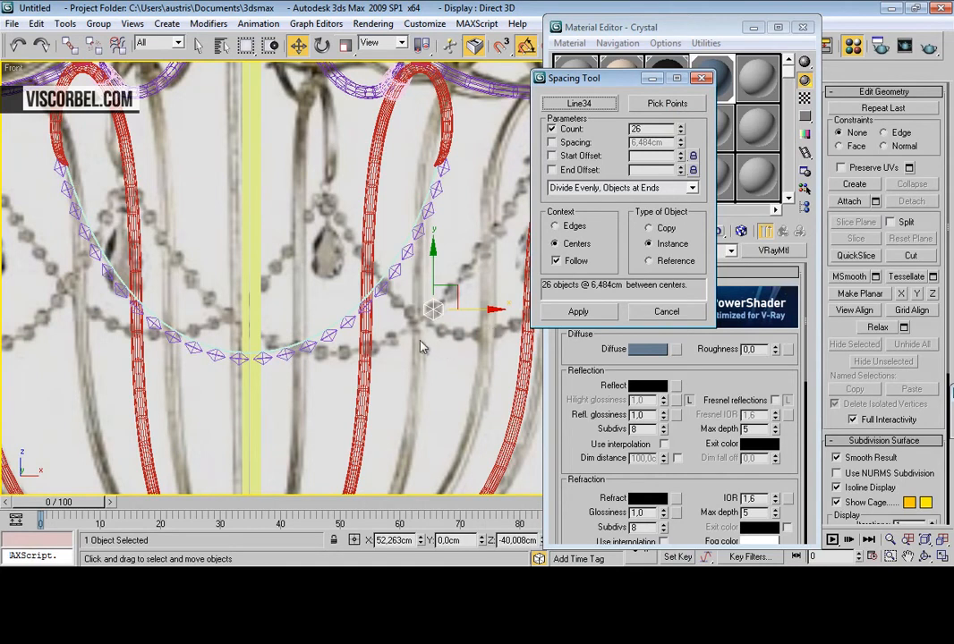
left_click(680, 126)
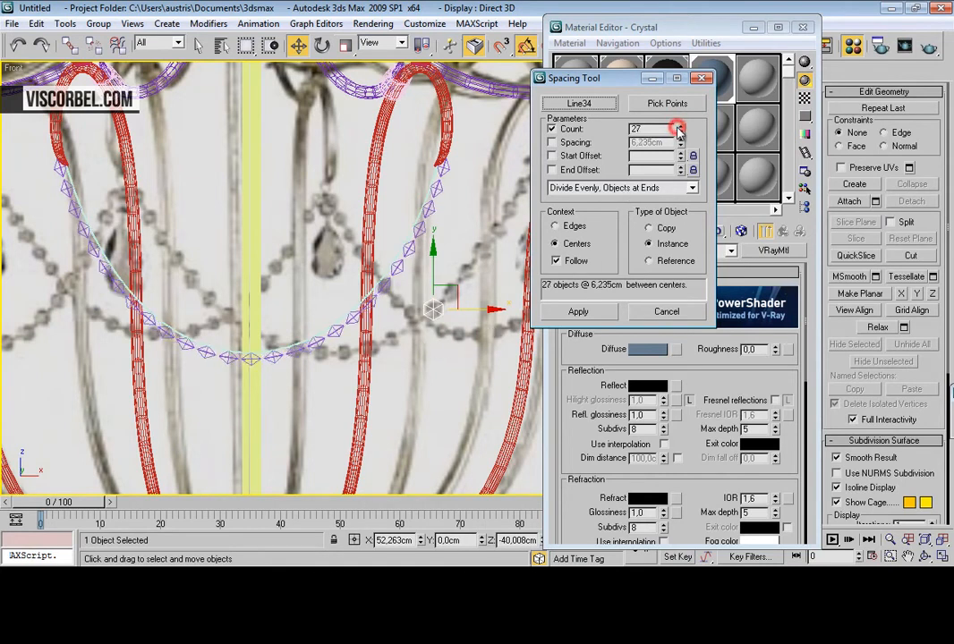
left_click(680, 126)
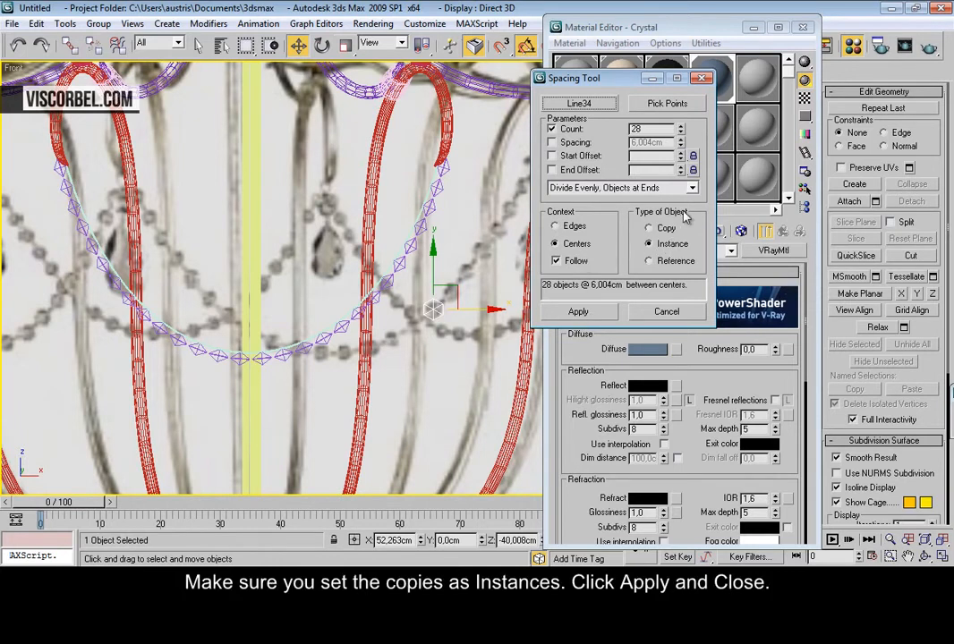
left_click(578, 312)
left_click(666, 312)
Select all vertices of the original bead and rotate them 90° so the instances face along the chain
middle_click_drag(441, 322, 383, 312)
scroll(382, 310, "up", 4)
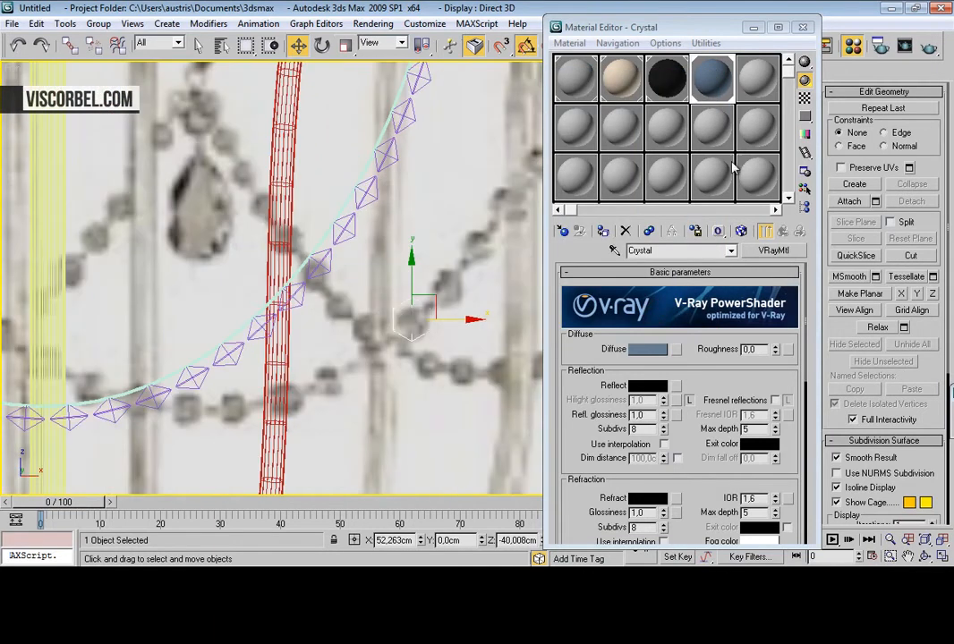
left_click(803, 27)
key("1")
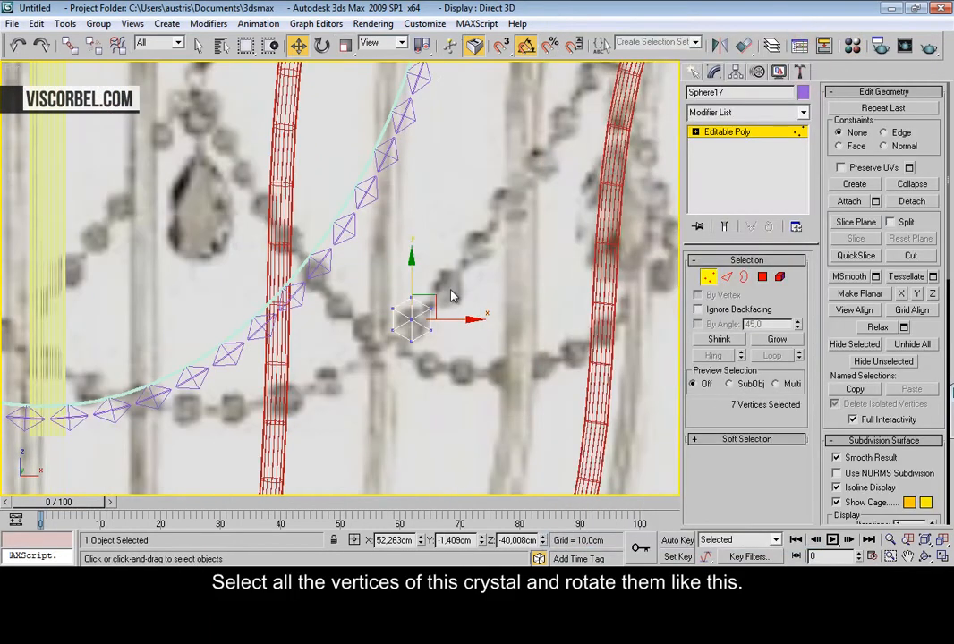
scroll(447, 286, "up", 2)
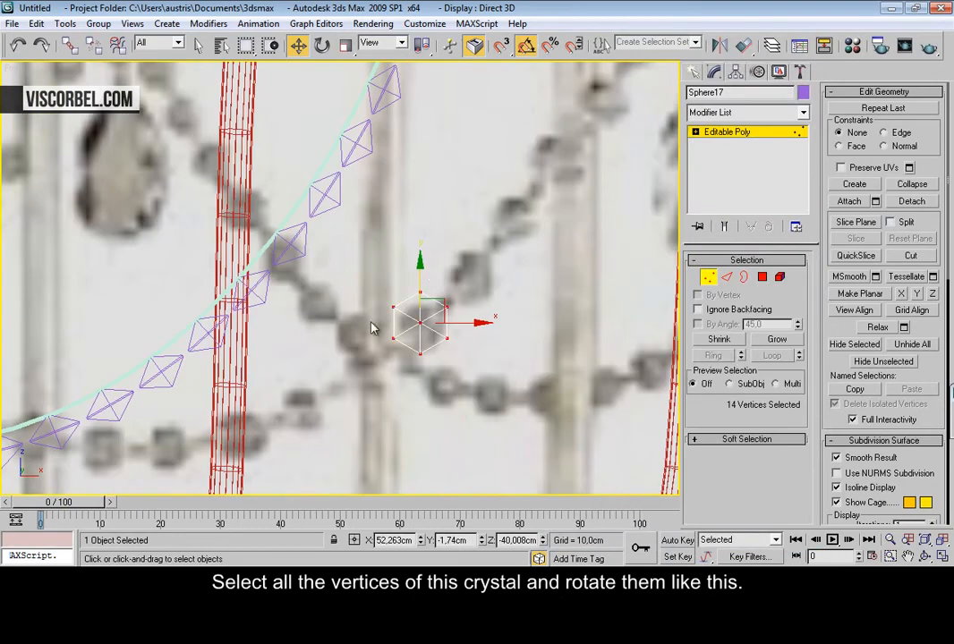
key("e")
left_click_drag(410, 336, 427, 288)
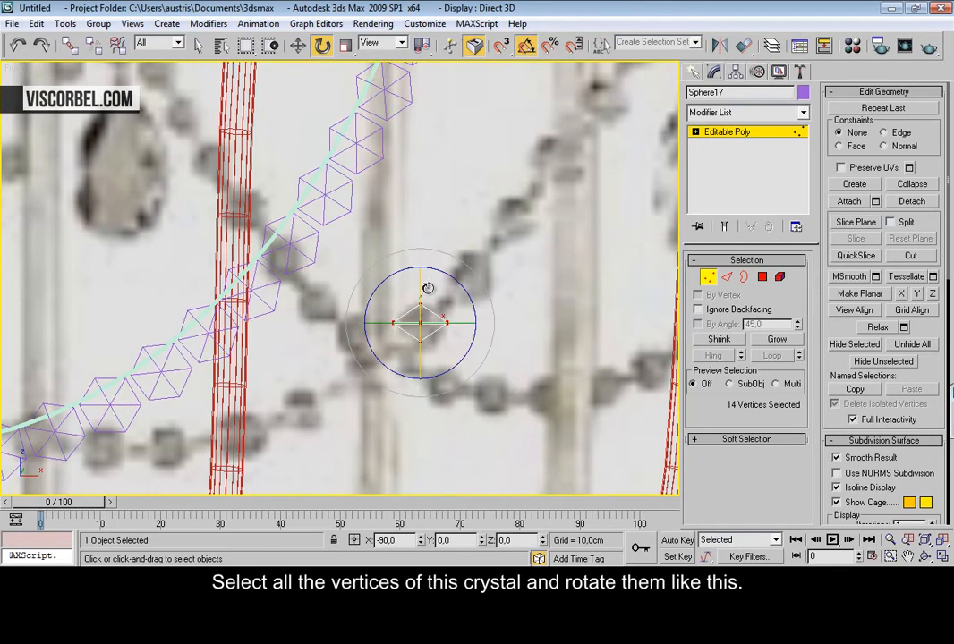
scroll(292, 299, "down", 2)
middle_click_drag(291, 299, 429, 273)
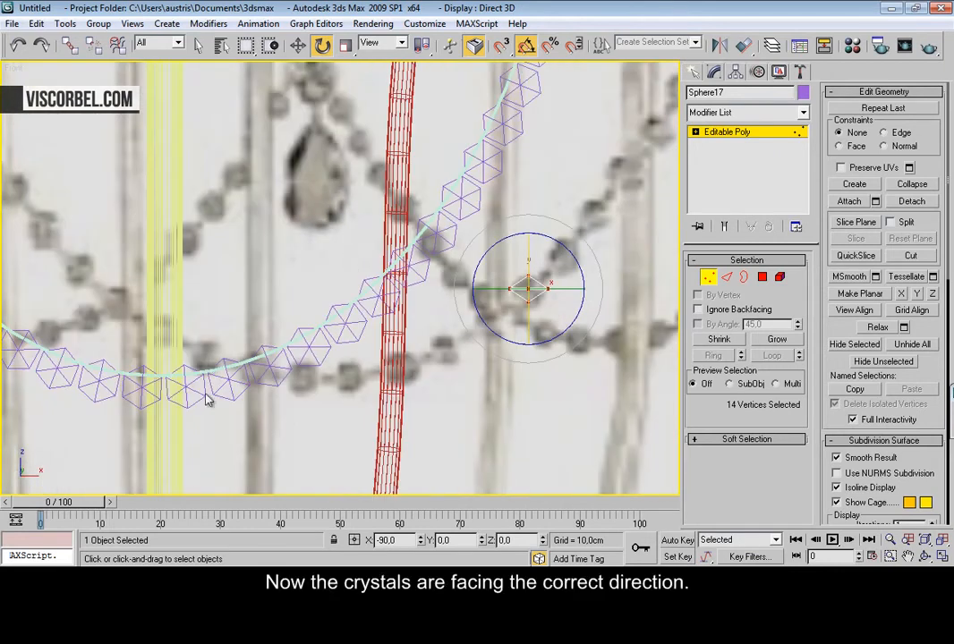
scroll(467, 324, "up", 1)
middle_click_drag(466, 325, 399, 329)
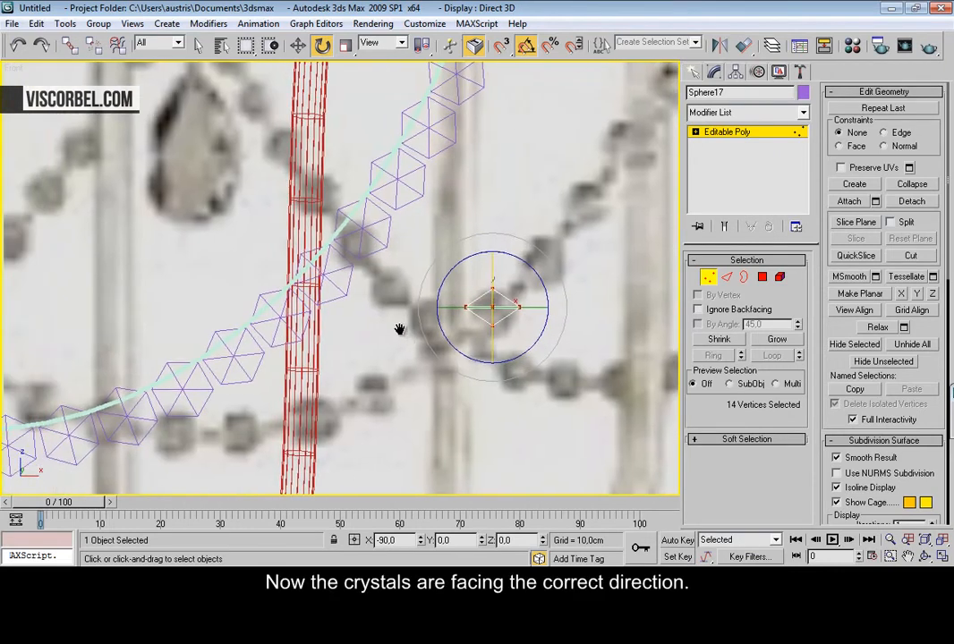
Move the original bead's vertices along the Y axis in Perspective until the instances are centered on the chain line
key("w")
scroll(491, 289, "down", 4)
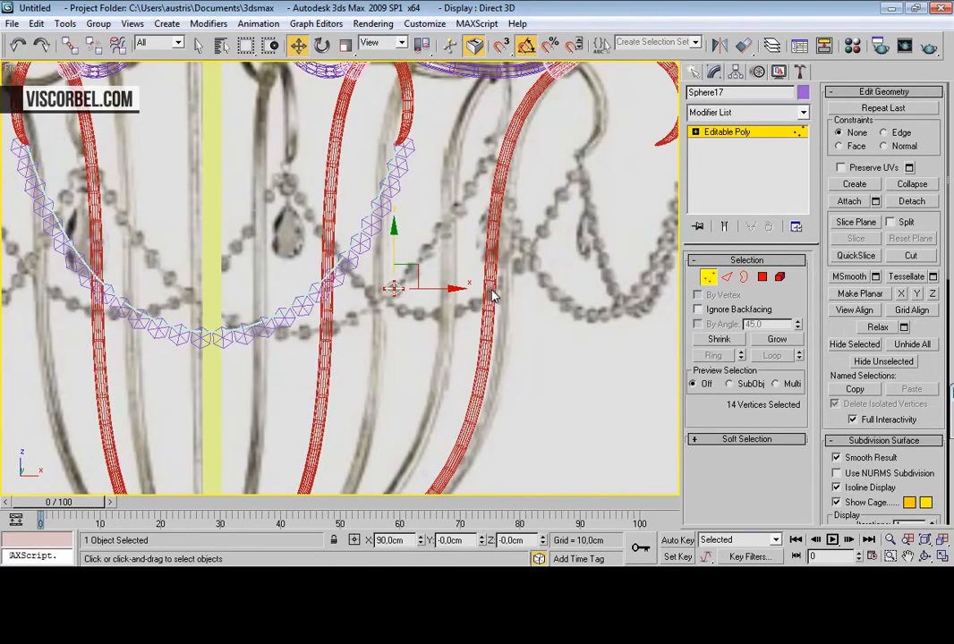
key("p")
scroll(313, 211, "down", 3)
mouse_move(314, 211)
middle_mouse_down()
mouse_move(398, 208)
mouse_move(387, 215)
mouse_move(408, 224)
middle_mouse_up()
mouse_move(418, 270)
left_mouse_down()
mouse_move(424, 277)
mouse_move(419, 265)
left_mouse_up()
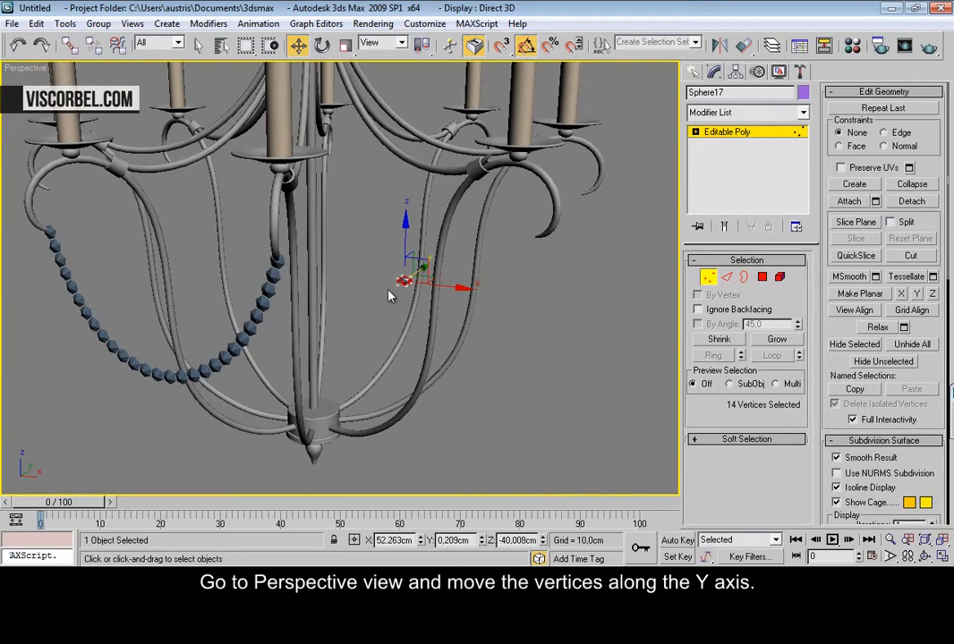
middle_click_drag(287, 315, 335, 266, "alt")
scroll(319, 279, "up", 5)
key("f")
scroll(301, 294, "up", 8)
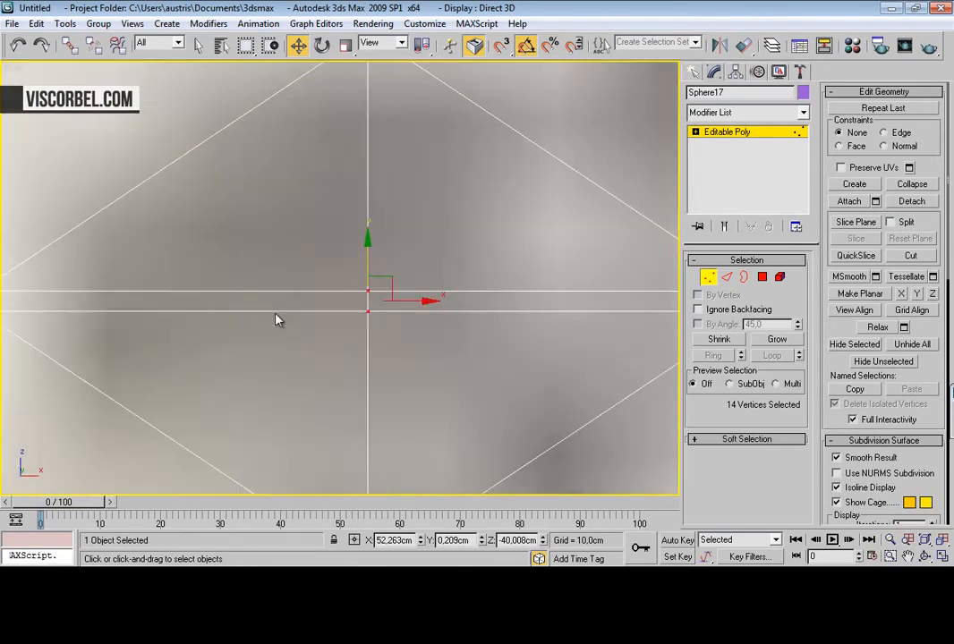
scroll(269, 318, "down", 12)
scroll(262, 315, "up", 3)
middle_click_drag(212, 265, 291, 258)
scroll(290, 258, "up", 2)
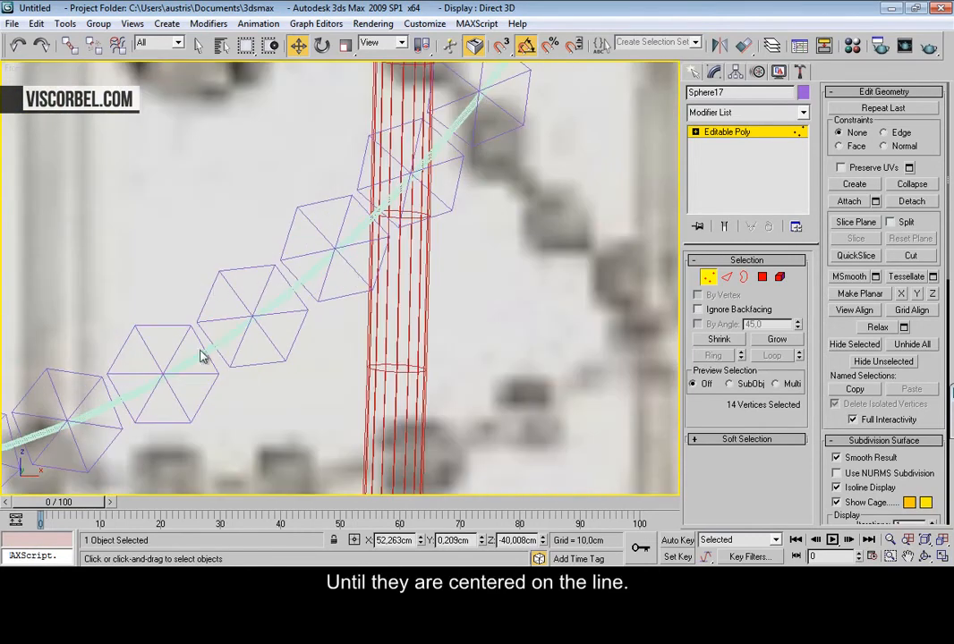
Scale all of the original bead's vertices uniformly down to about 79% to shrink the chain's crystals
key("p")
key("z")
scroll(441, 287, "down", 6)
scroll(327, 292, "down", 3)
mouse_move(327, 292)
middle_mouse_down()
mouse_move(363, 276)
mouse_move(362, 258)
mouse_move(363, 276)
middle_mouse_up()
scroll(365, 277, "up", 4)
key("r")
left_click_drag(422, 271, 434, 292)
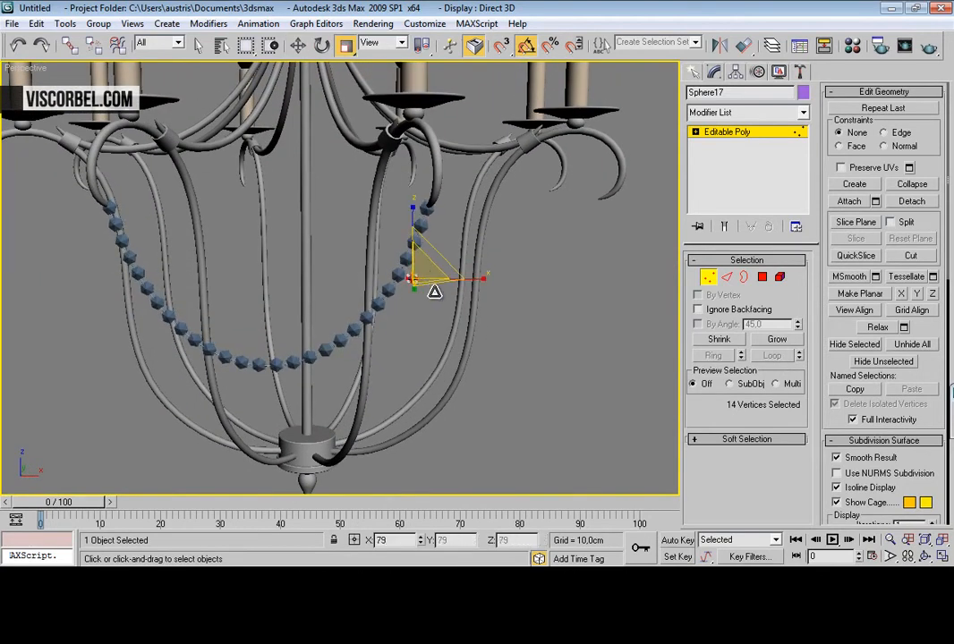
Leave vertex editing and move the original bead out of the way, below the chandelier beside its base, in the Front view
key("1")
middle_click_drag(447, 325, 364, 302, "alt")
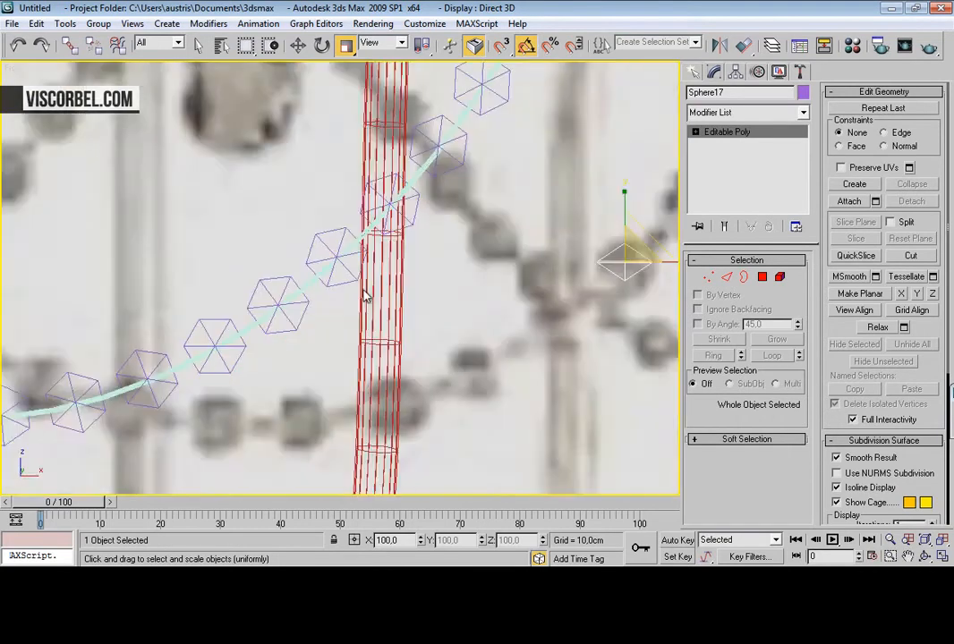
key("w")
scroll(425, 234, "down", 6)
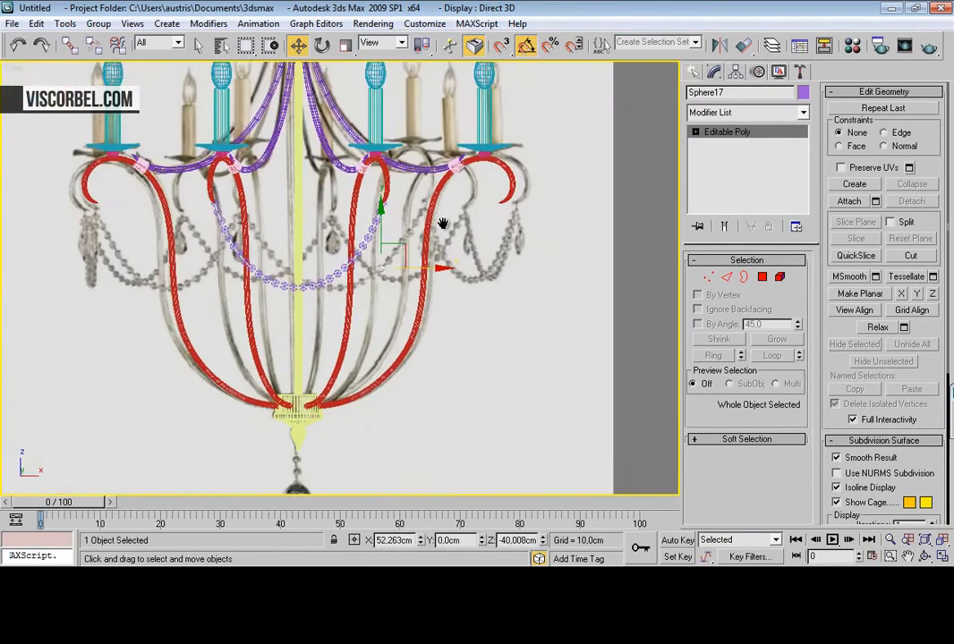
left_click_drag(419, 232, 370, 441)
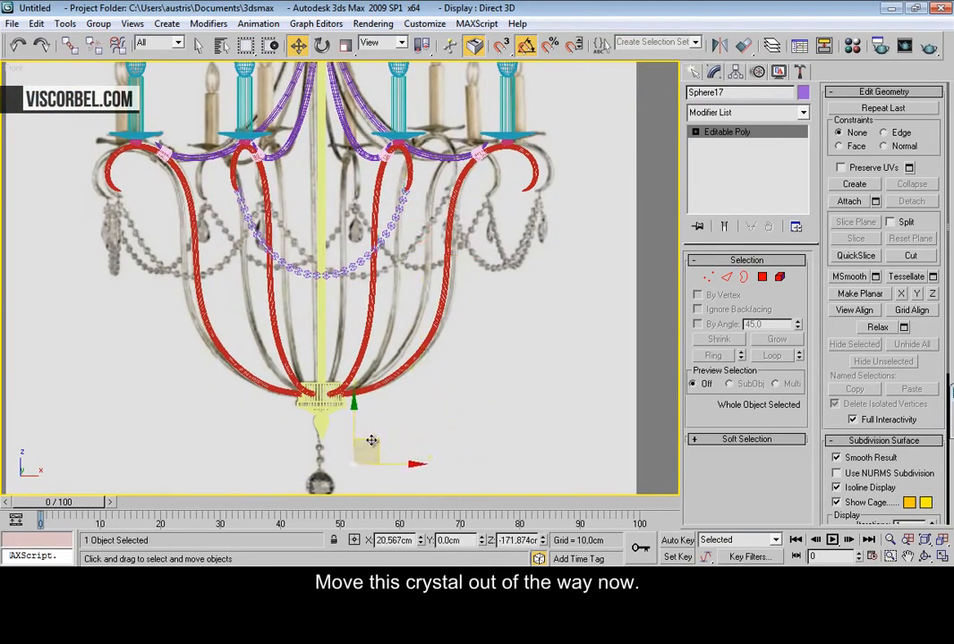
left_click(436, 386)
Select all instances of the chain's end crystal and exclude the original bead from the selection
scroll(339, 231, "up", 3)
middle_click_drag(339, 231, 381, 304)
scroll(381, 310, "down", 2)
left_click(464, 246)
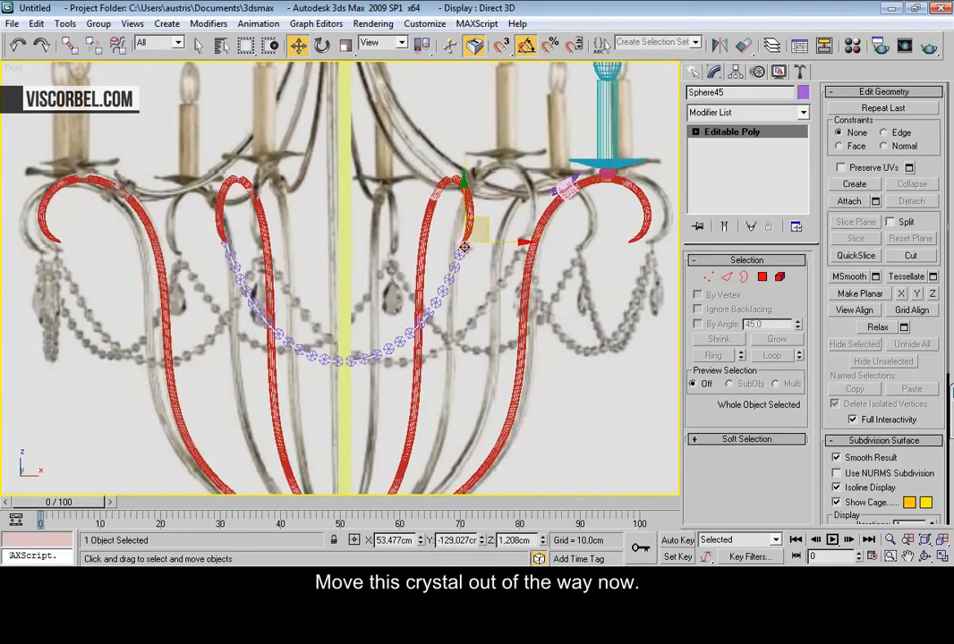
left_click(63, 23)
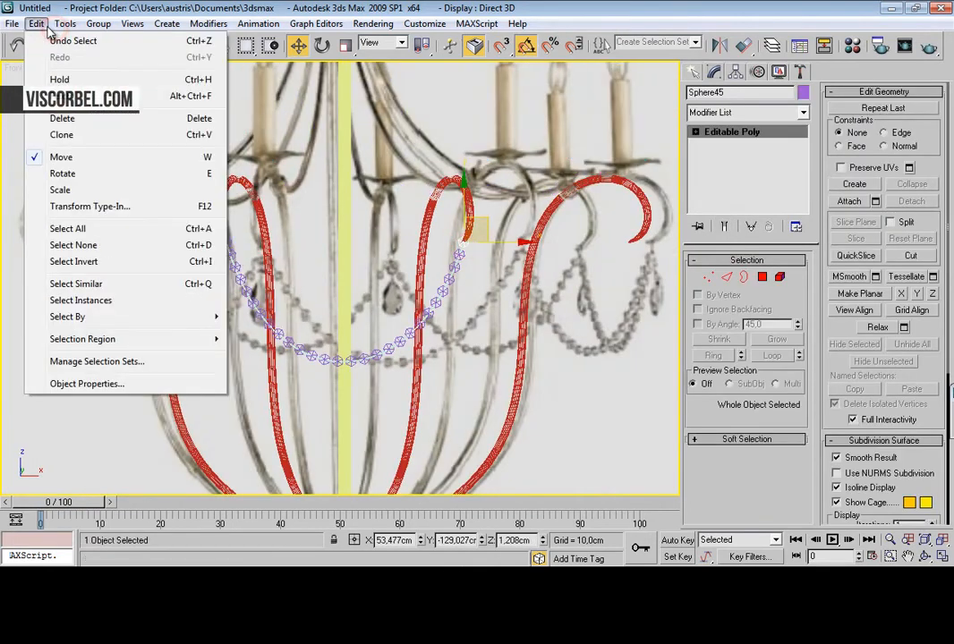
left_click(83, 301)
middle_click_drag(313, 479, 327, 295)
scroll(325, 311, "down", 2)
scroll(326, 312, "up", 2)
left_click_drag(307, 378, 540, 404)
Add the chain's line to the selected crystals and group them together under the default name Group10
key("l")
key("z")
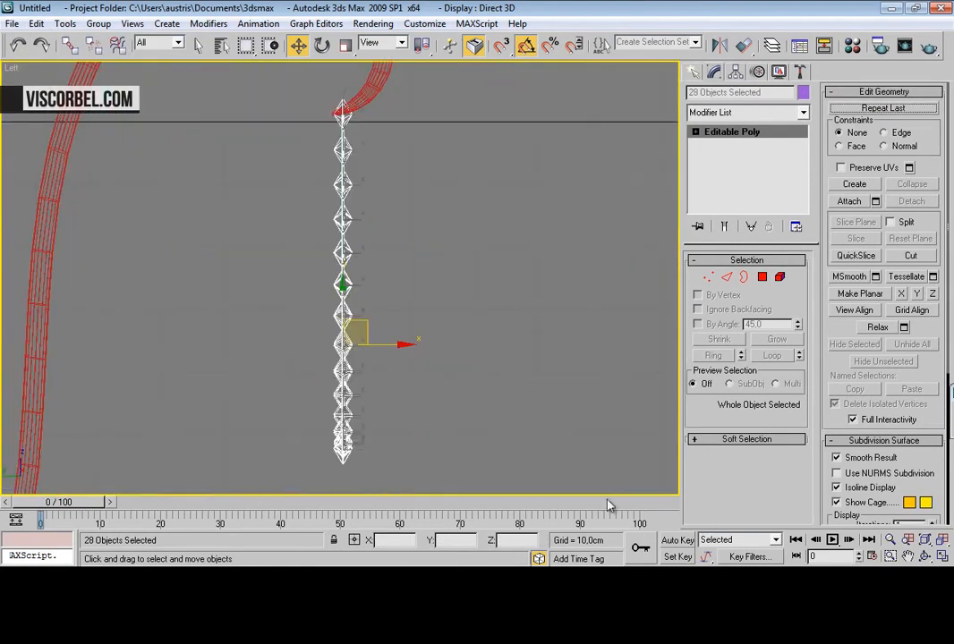
scroll(610, 489, "up", 2)
middle_click_drag(313, 229, 320, 378)
scroll(319, 378, "up", 4)
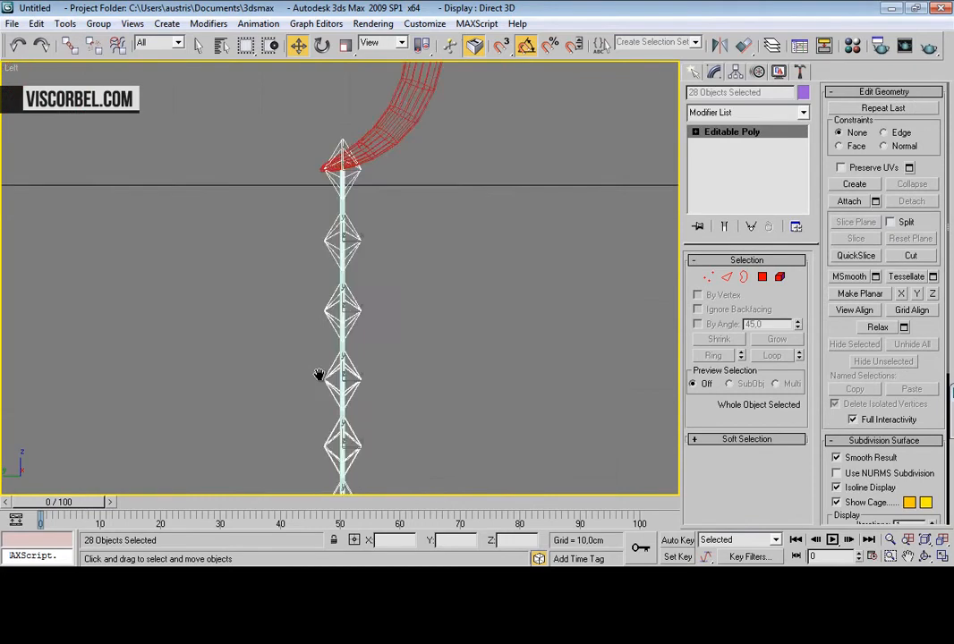
left_click(345, 277, "ctrl")
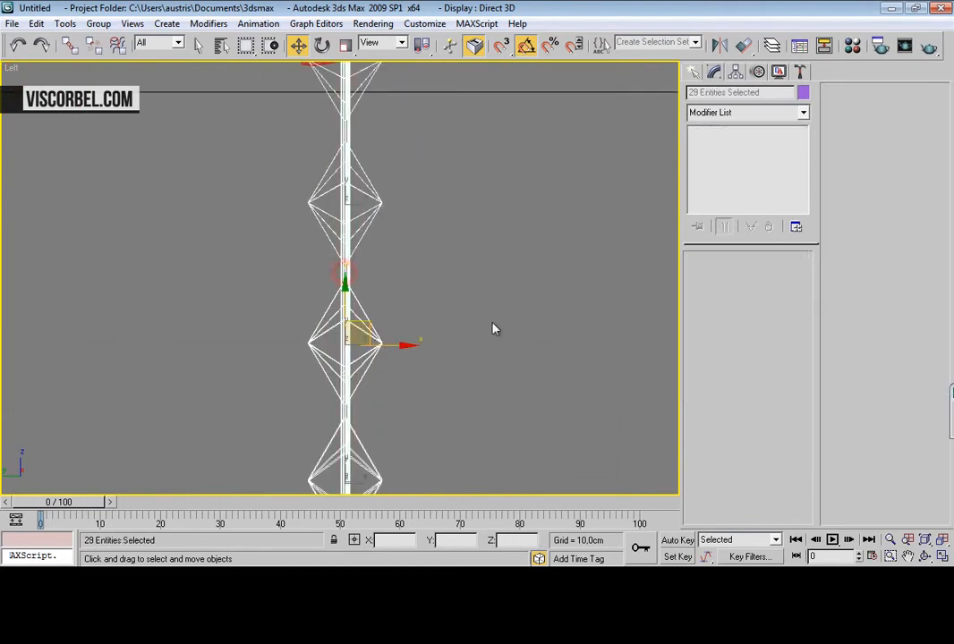
key("p")
key("z")
middle_click_drag(341, 257, 398, 255, "alt")
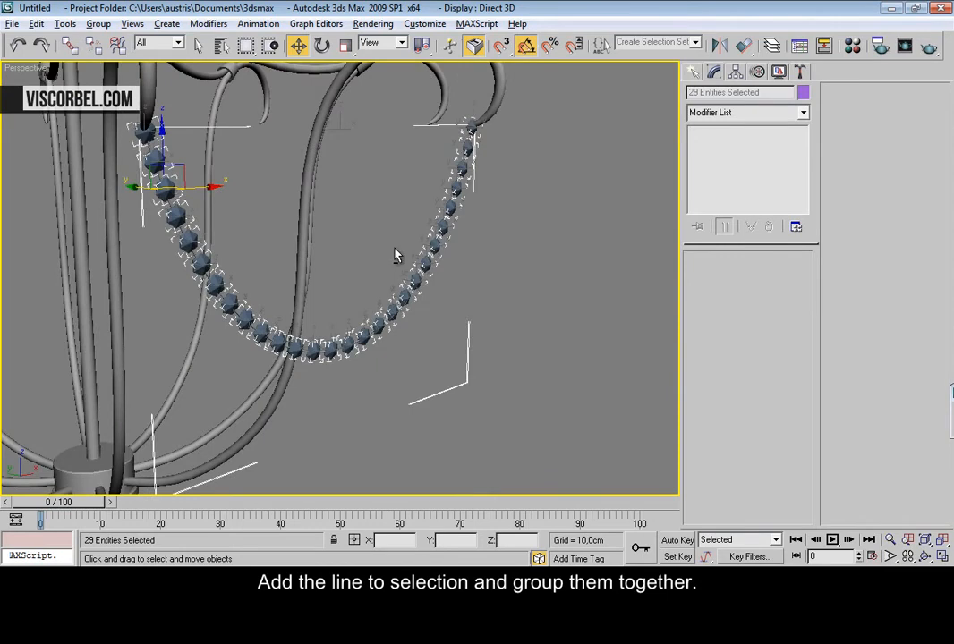
left_click(98, 23)
left_click(117, 38)
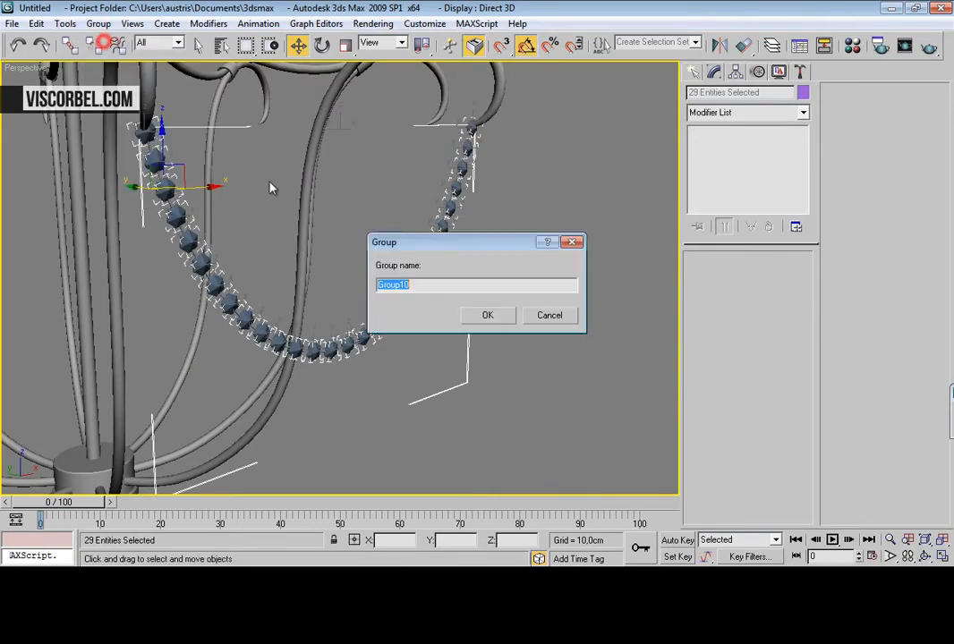
left_click(484, 313)
Examine both ends of the crystal chain in Perspective where they meet the arm tips
middle_click_drag(434, 326, 413, 405, "alt")
scroll(413, 404, "up", 3)
middle_click_drag(336, 336, 331, 315, "alt")
middle_click_drag(174, 295, 204, 288, "alt")
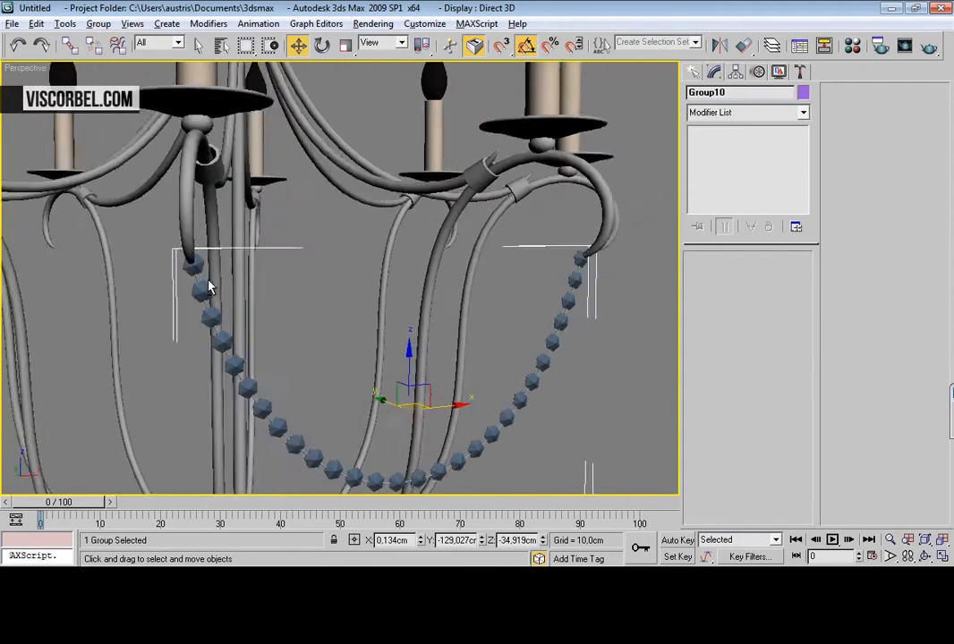
scroll(204, 288, "up", 5)
middle_click_drag(510, 301, 332, 297, "alt")
scroll(332, 297, "up", 4)
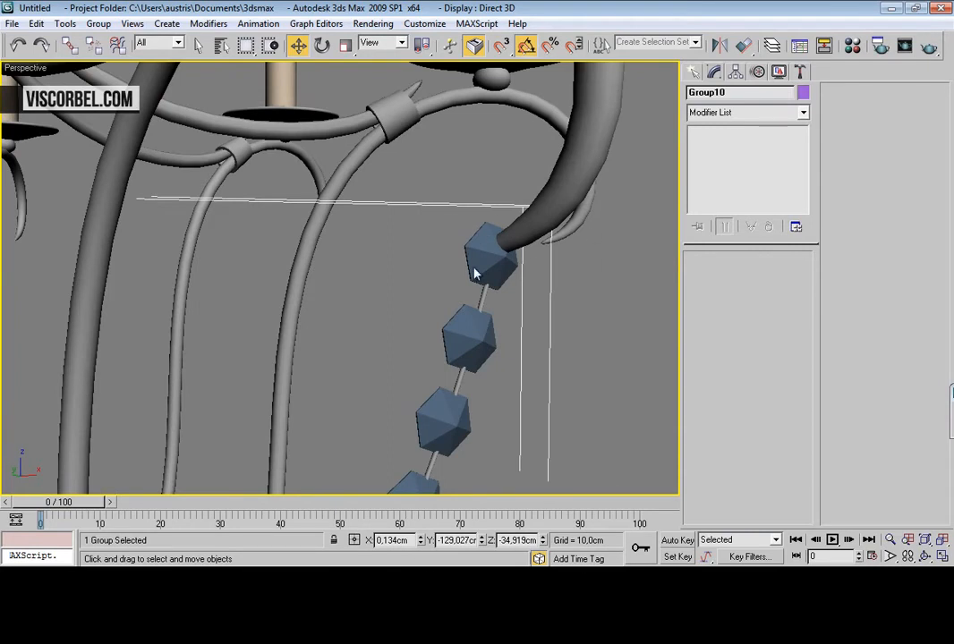
scroll(513, 259, "down", 5)
middle_click_drag(288, 291, 421, 256)
scroll(314, 300, "up", 3)
scroll(315, 300, "down", 3)
Open the chain group and delete the topmost crystal at each end, where they overlap the arm tips
key("F3")
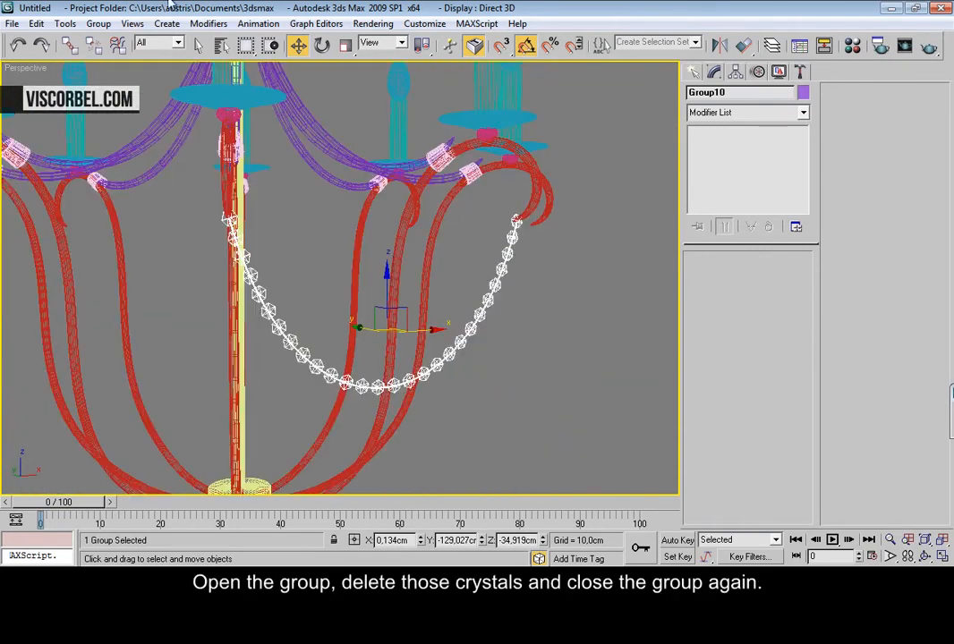
left_click(99, 23)
left_click(117, 73)
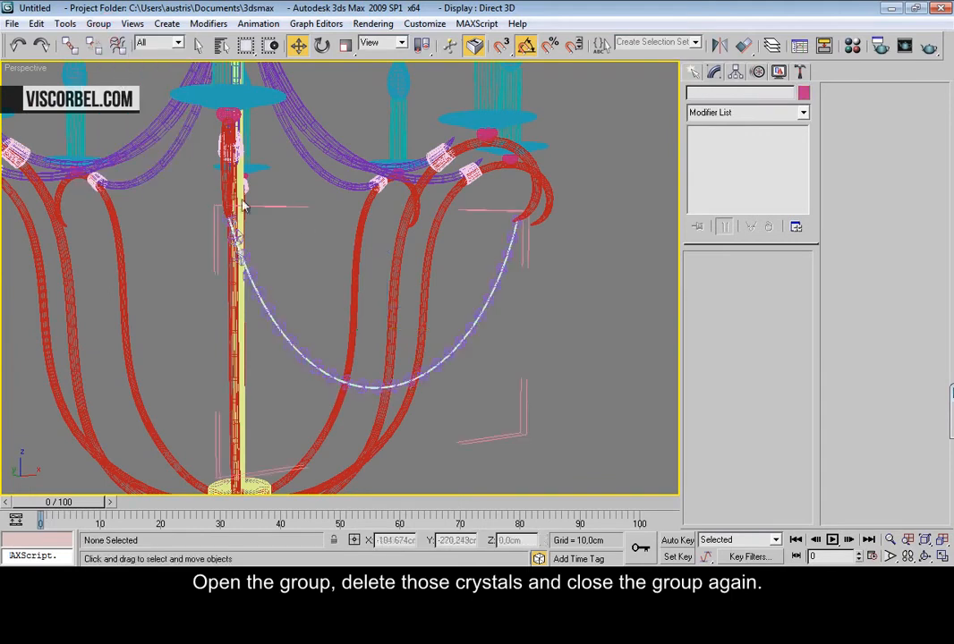
left_click(224, 220)
left_click(221, 220)
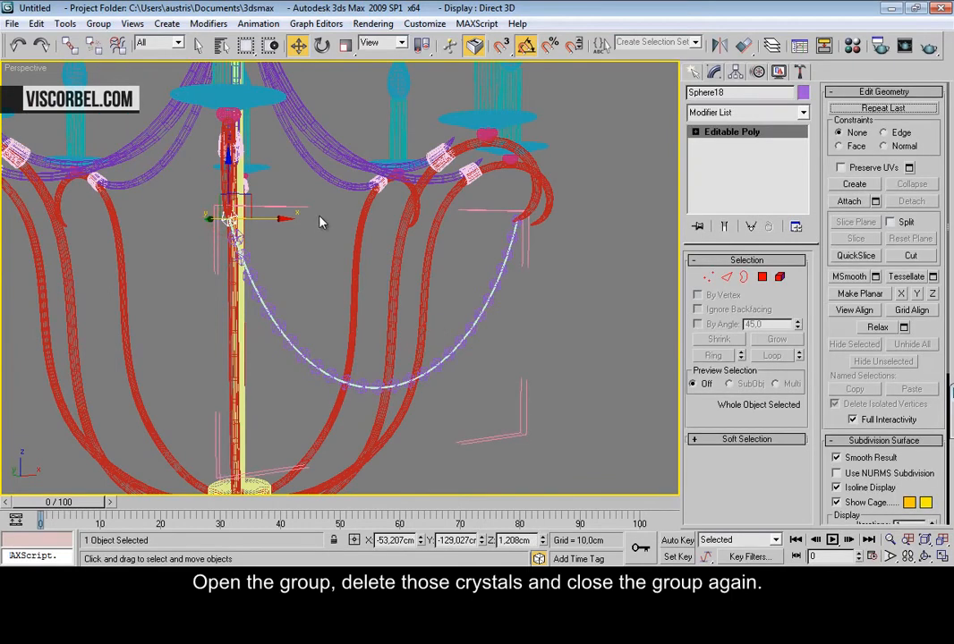
key("Delete")
left_click(426, 183)
key("Delete")
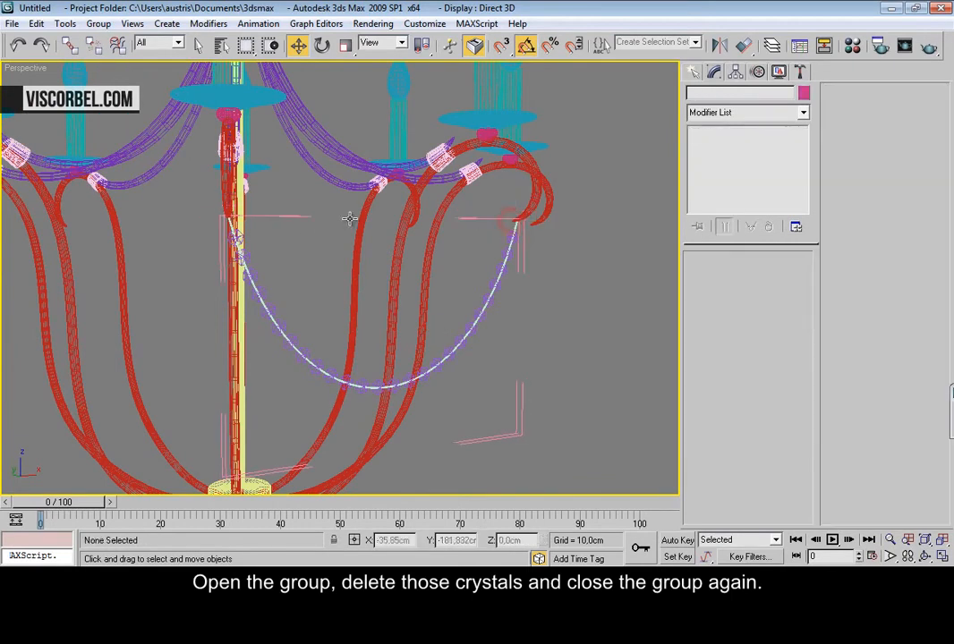
key("F3")
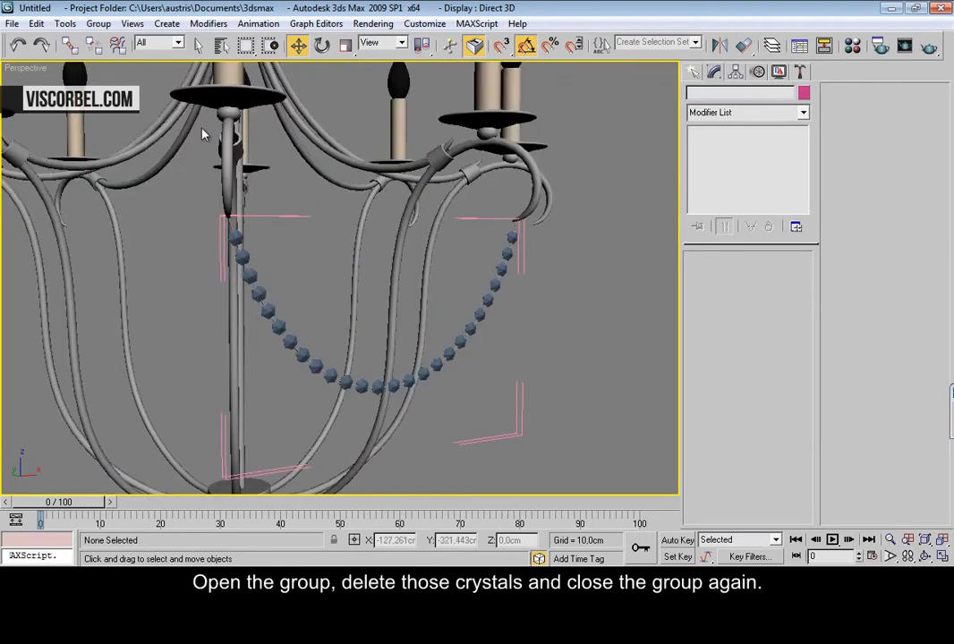
Select everything, close the open chain group, and clear the selection
key("ctrl+a")
left_click(89, 27)
left_click(100, 96)
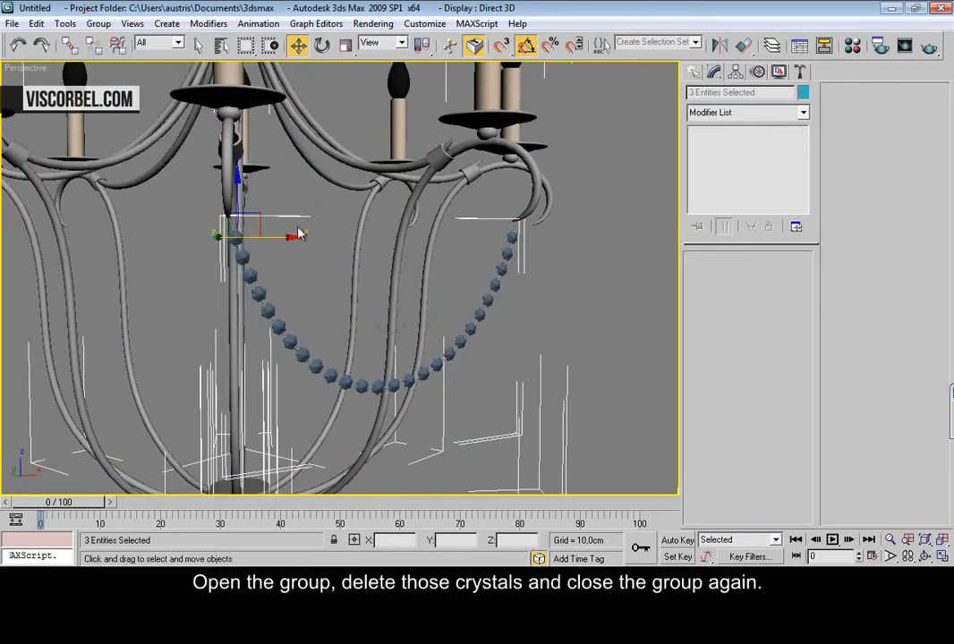
left_click(315, 255)
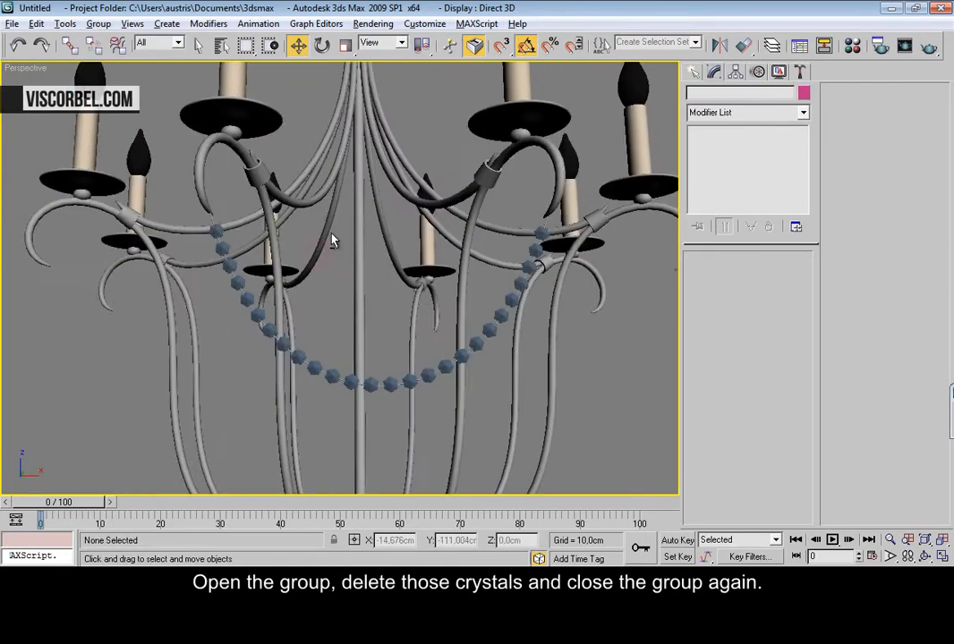
Move only the pivot of the chain group in the Left view to the chandelier's central column
scroll(331, 240, "down", 10)
middle_click_drag(362, 261, 394, 262, "alt")
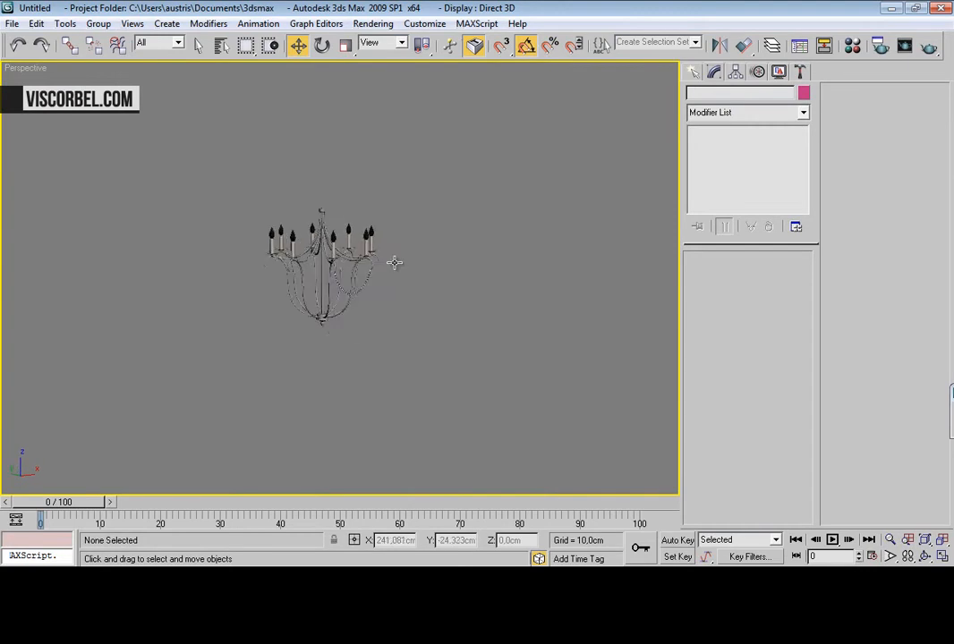
scroll(393, 262, "up", 8)
left_click(474, 313)
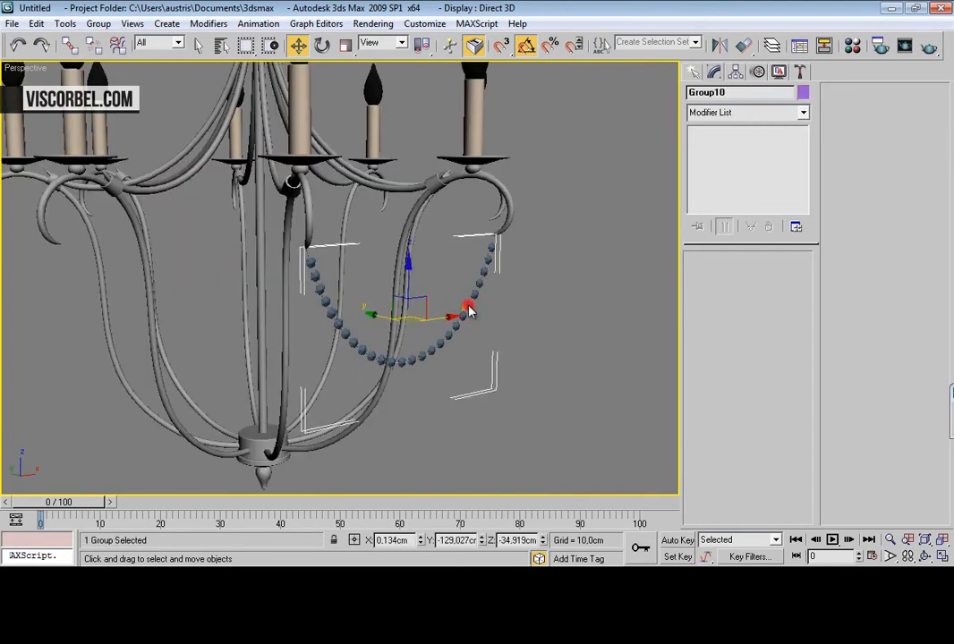
key("l")
key("z")
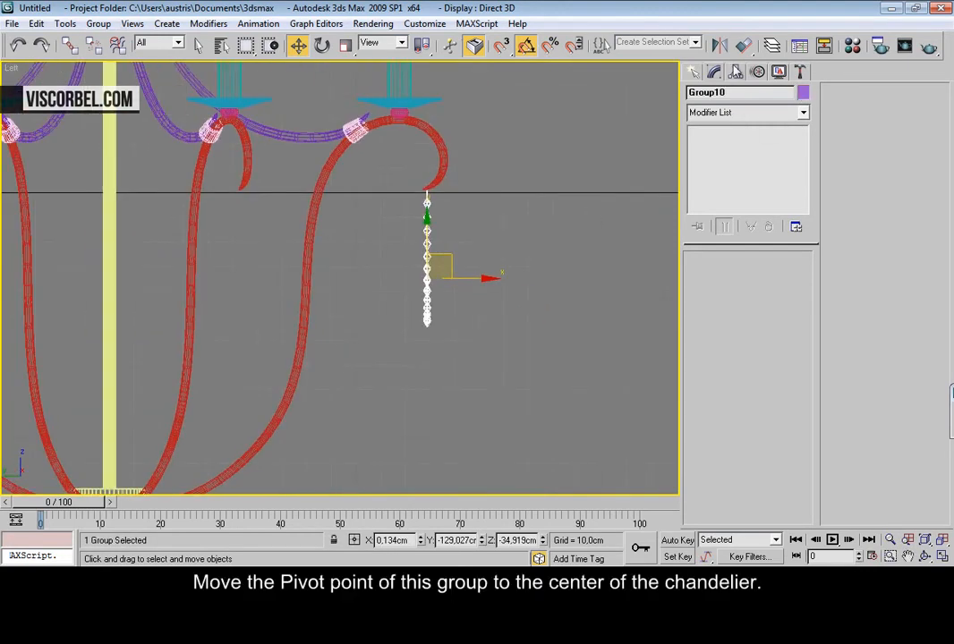
left_click(735, 72)
left_click(749, 166)
middle_click_drag(309, 211, 437, 198)
left_click_drag(597, 268, 280, 283)
Fine-tune the chain group's pivot along the horizontal axis onto the grid's center line, finish pivot editing, and switch to rotation
key("z")
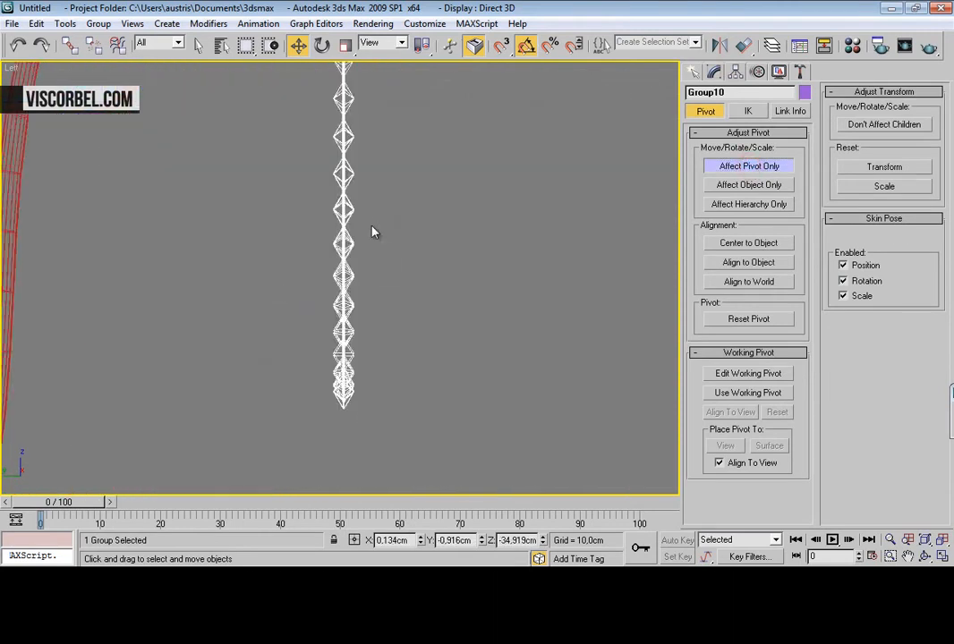
scroll(462, 229, "down", 4)
middle_click_drag(287, 220, 489, 206)
scroll(321, 260, "up", 7)
middle_click_drag(321, 260, 383, 275)
scroll(353, 204, "up", 7)
middle_click_drag(353, 204, 462, 353)
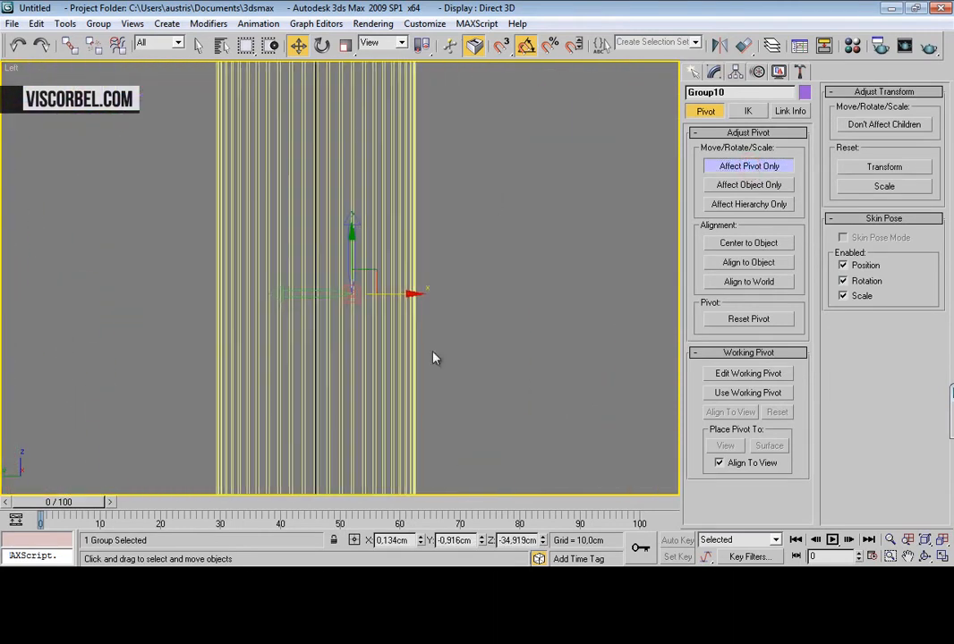
left_click_drag(404, 294, 361, 293)
scroll(364, 286, "down", 6)
key("e")
scroll(379, 283, "down", 3)
scroll(379, 282, "down", 5)
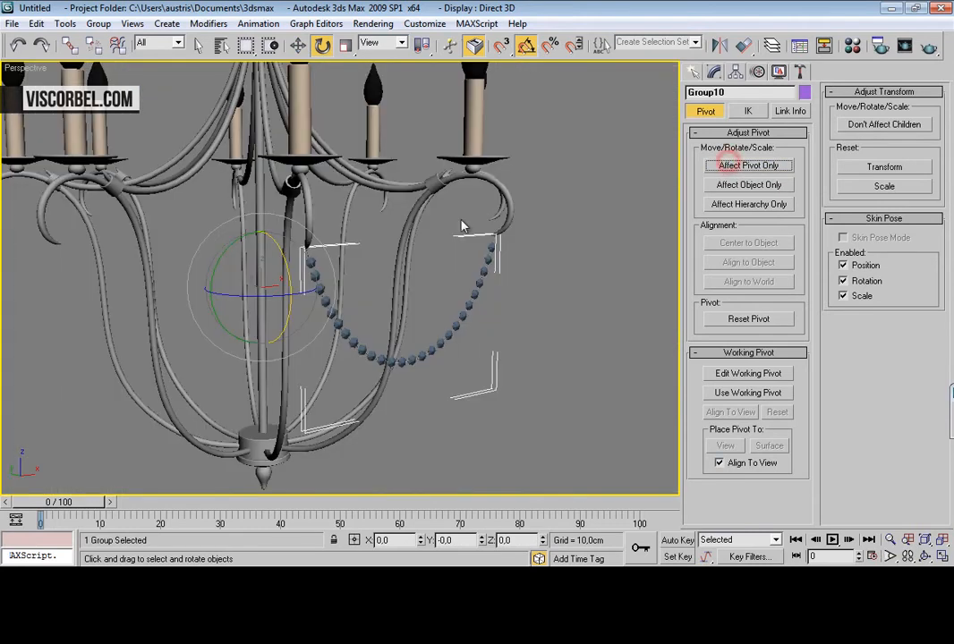
Array the chain group into 8 instances rotated a total of 360° about Z around the chandelier
left_click(68, 25)
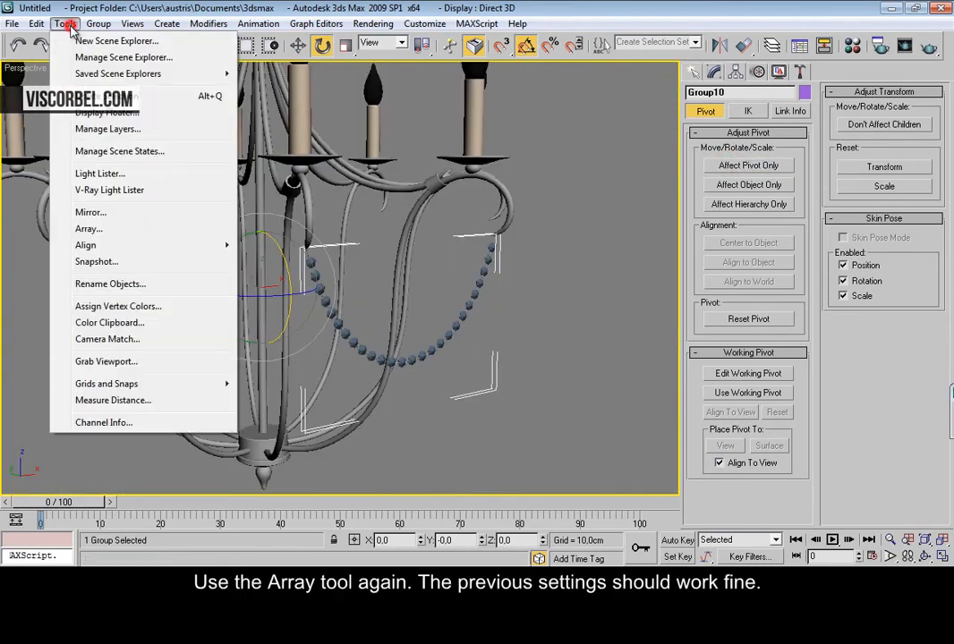
left_click(90, 228)
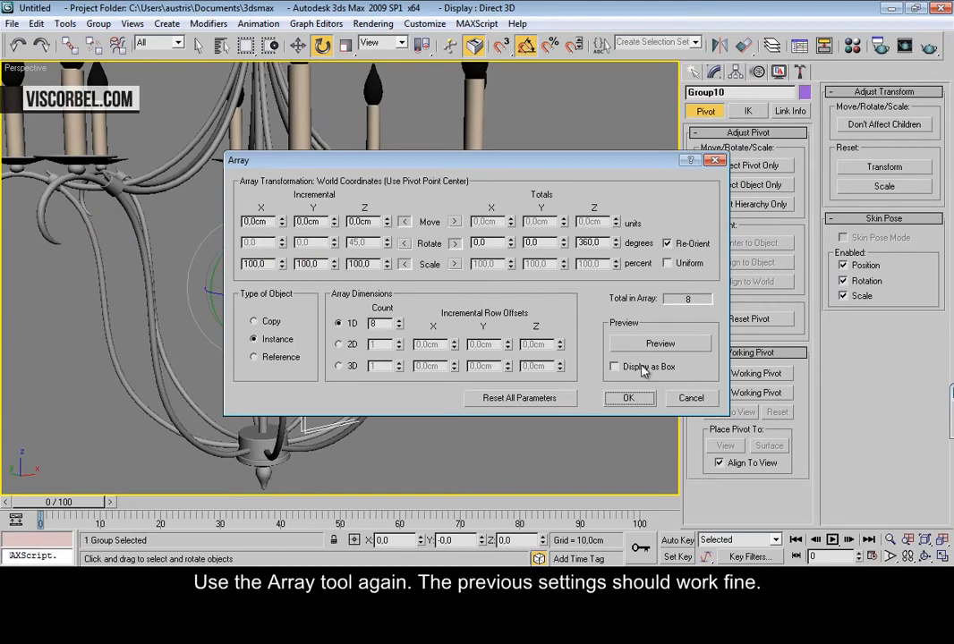
left_click(619, 398)
scroll(306, 304, "down", 4)
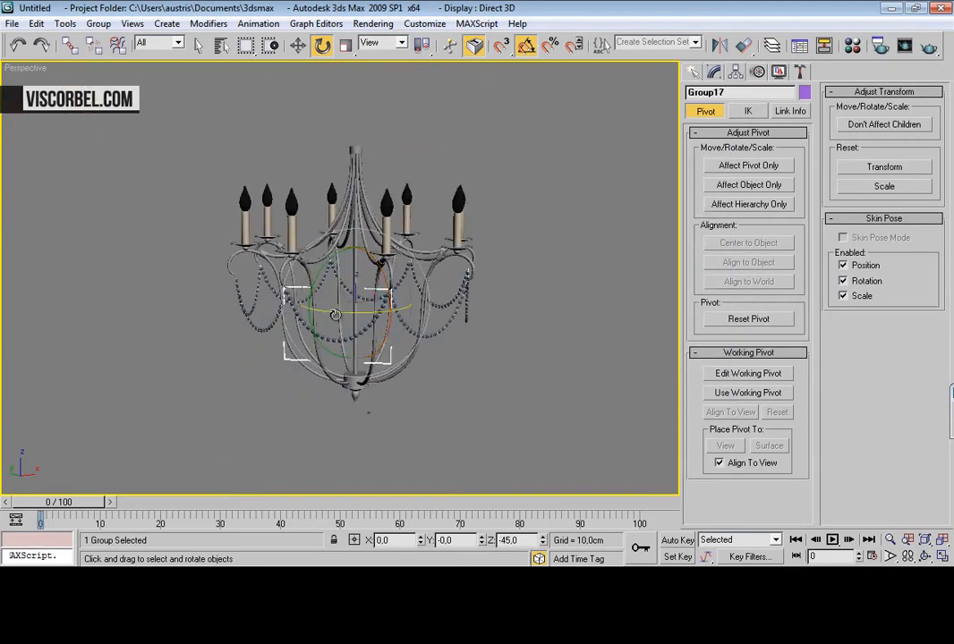
left_click(515, 396)
middle_click_drag(515, 397, 424, 363, "alt")
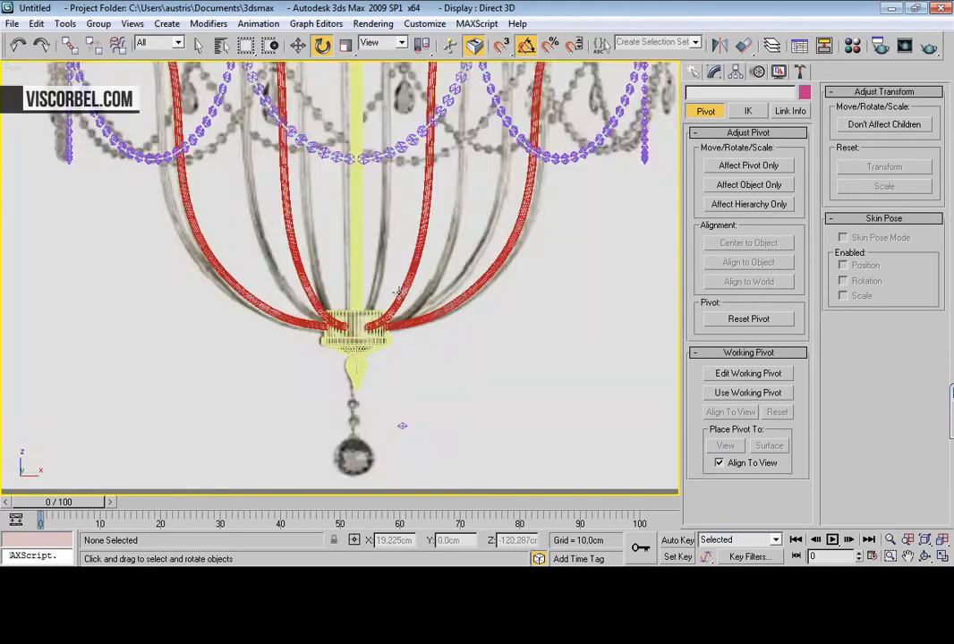
Select the chandelier and all its chains, leaving out the original bead, and group them as Group18
left_click_drag(217, 168, 479, 372)
key("t")
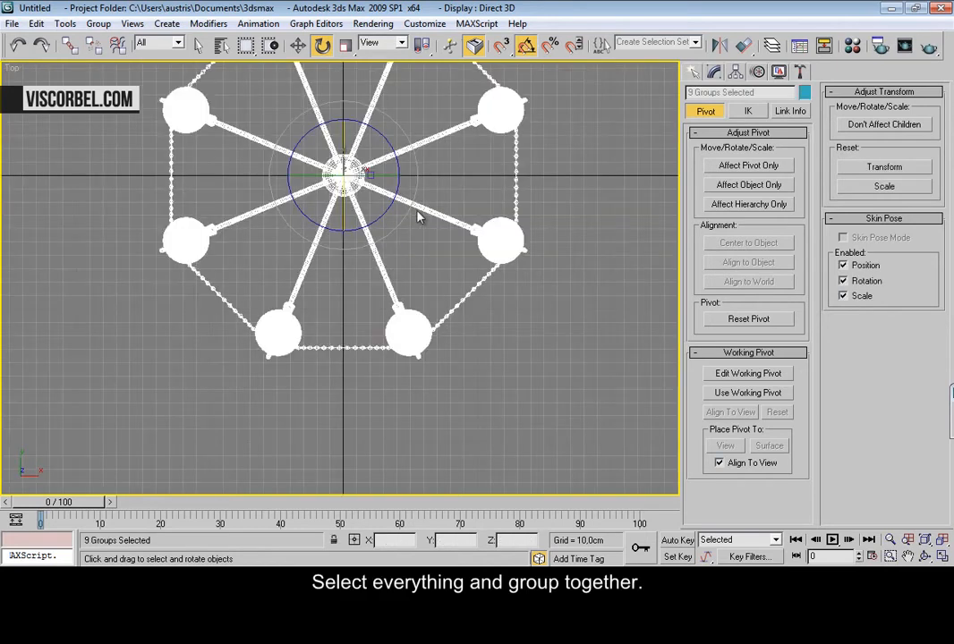
left_click(98, 23)
left_click(119, 41)
left_click(506, 318)
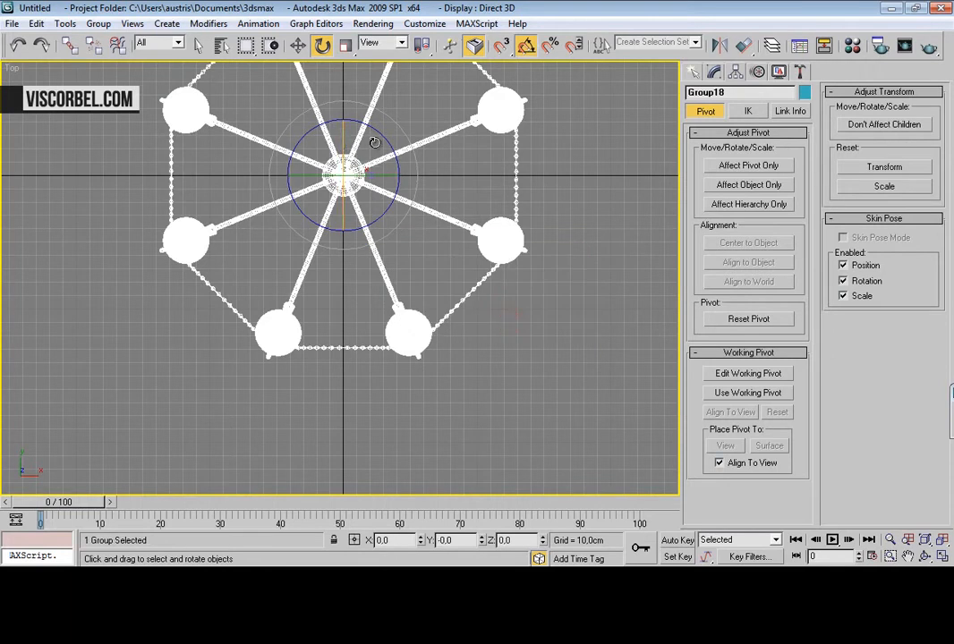
Rotate the whole chandelier group by 22.5° about Z in the Top view and deselect it
right_click(321, 46)
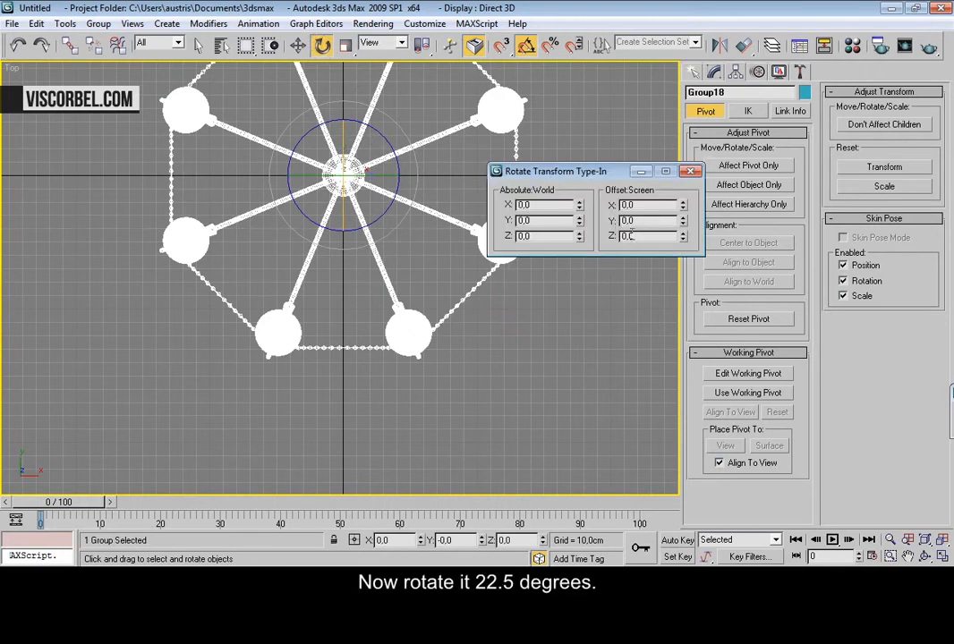
type("22,5")
key("Return")
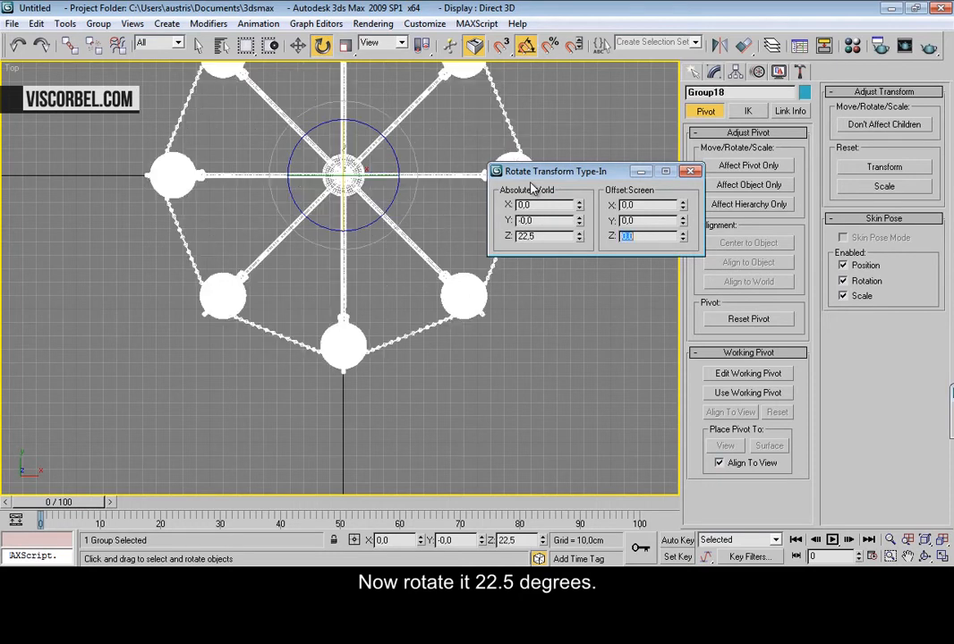
left_click(692, 172)
left_click(599, 280)
In the Front view, select the spare crystal bead beside the pendant reference and rotate it 90° about its horizontal axis
key("f")
scroll(322, 231, "up", 2)
middle_click_drag(378, 263, 376, 80)
scroll(374, 107, "up", 3)
scroll(480, 197, "up", 6)
middle_click_drag(483, 192, 421, 297)
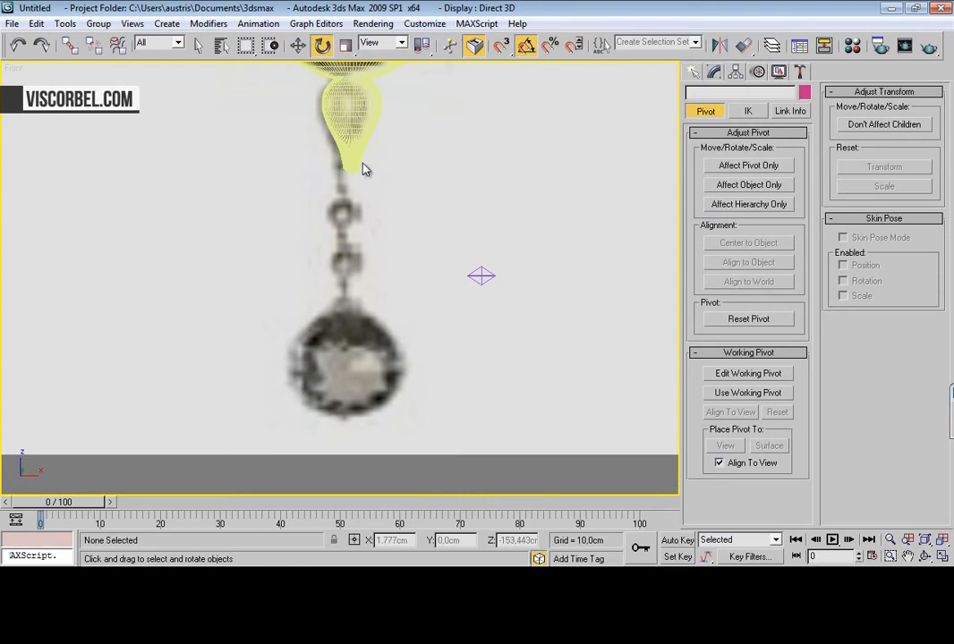
scroll(362, 165, "up", 3)
left_click(479, 292)
scroll(501, 304, "down", 4)
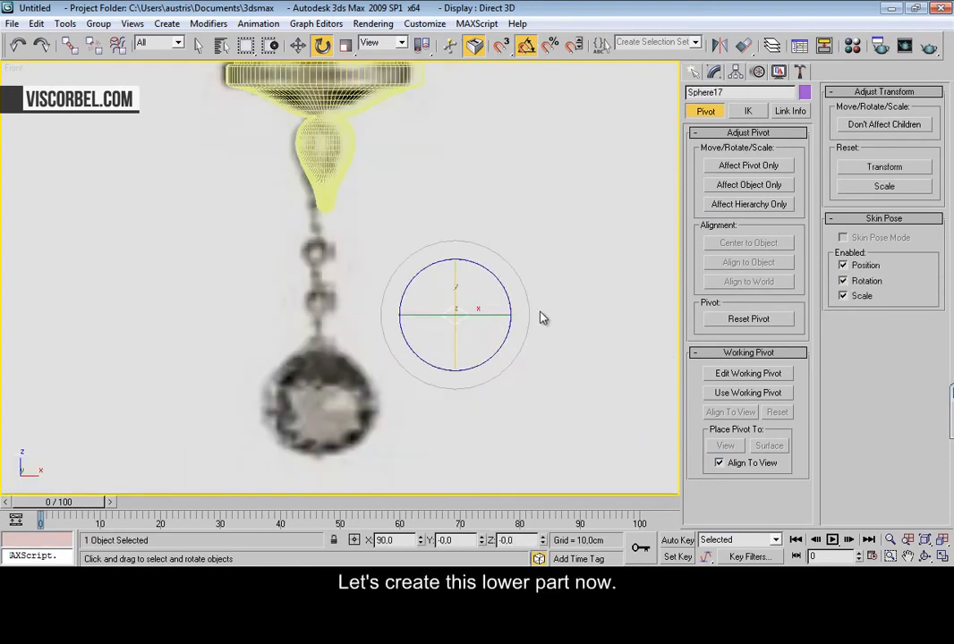
left_click_drag(456, 293, 462, 358)
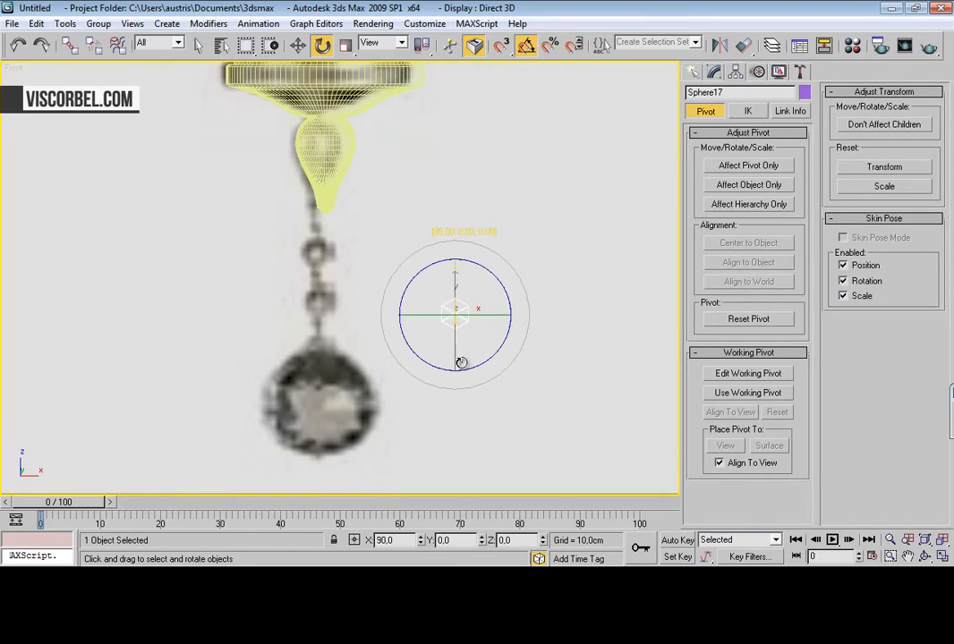
Move the rotated bead directly beneath the chandelier's lower finial tip, over the first reference bead
key("w")
left_click_drag(476, 294, 345, 229)
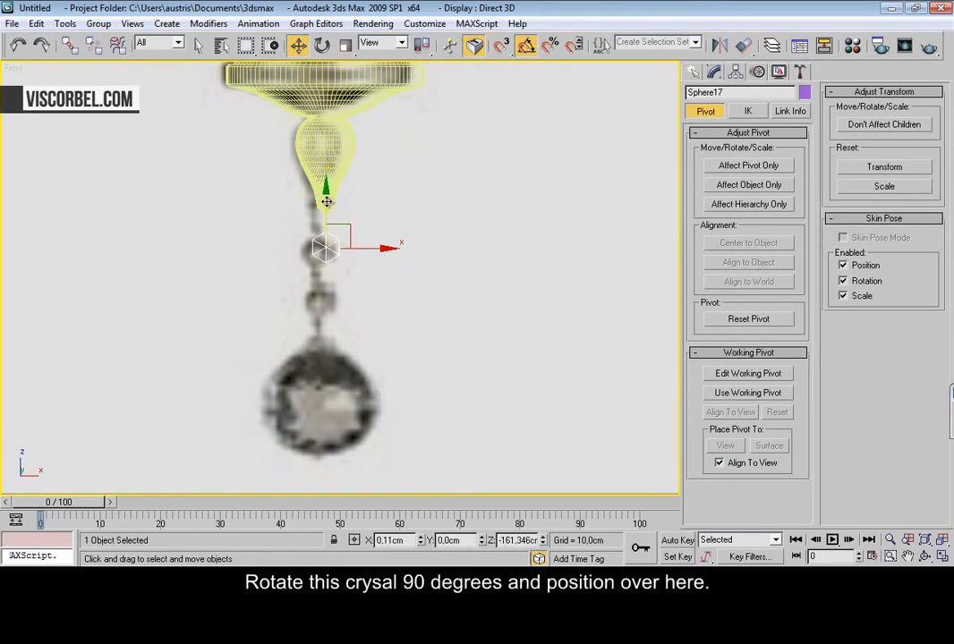
left_click(328, 206)
left_click(321, 245)
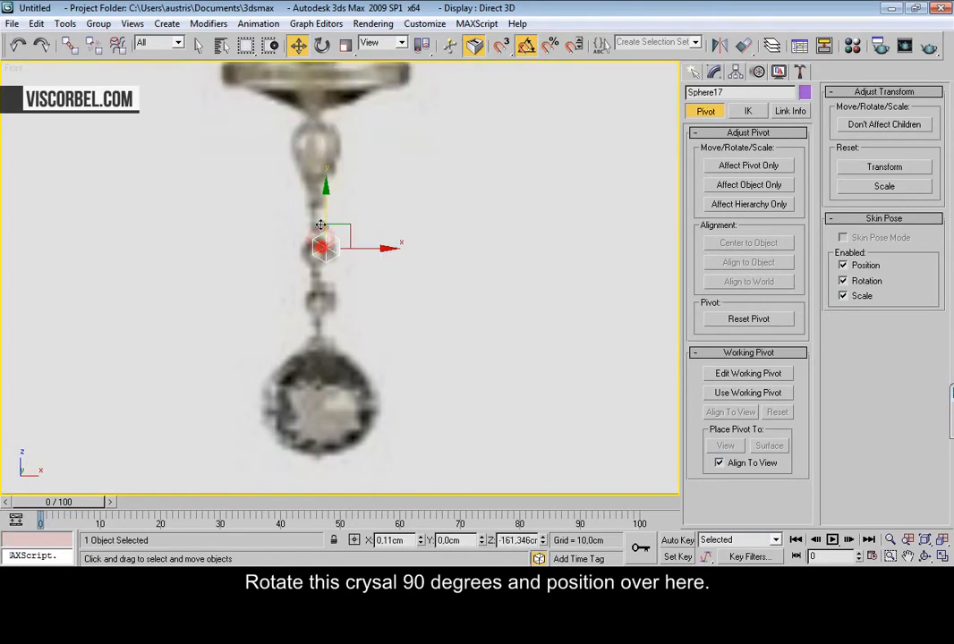
Clone the bead downward as 2 evenly spaced copies above the reference ball
left_click_drag(325, 207, 335, 251, "shift")
left_click(515, 295)
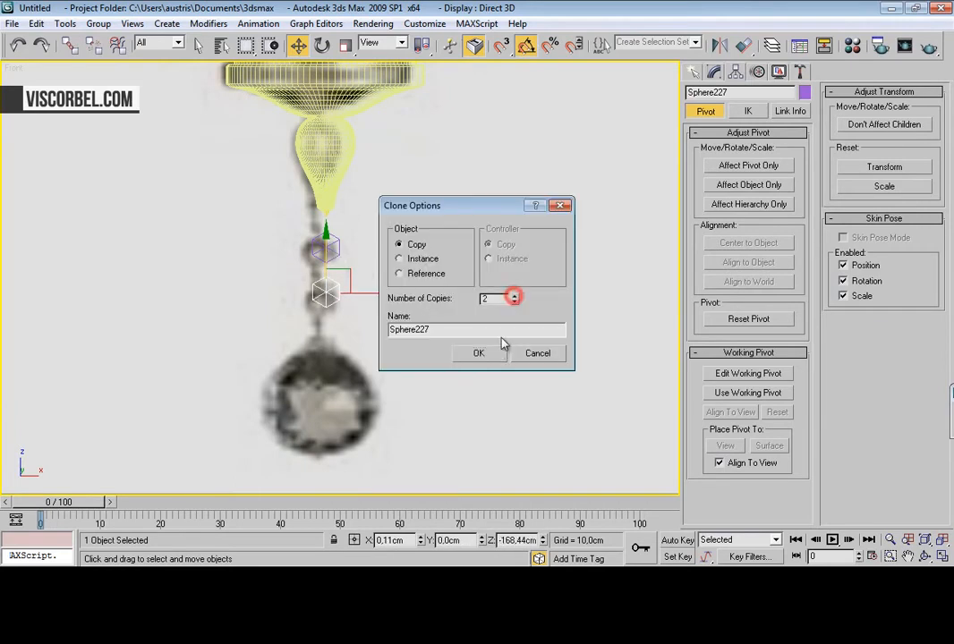
left_click(496, 352)
scroll(308, 252, "up", 3)
scroll(275, 249, "down", 2)
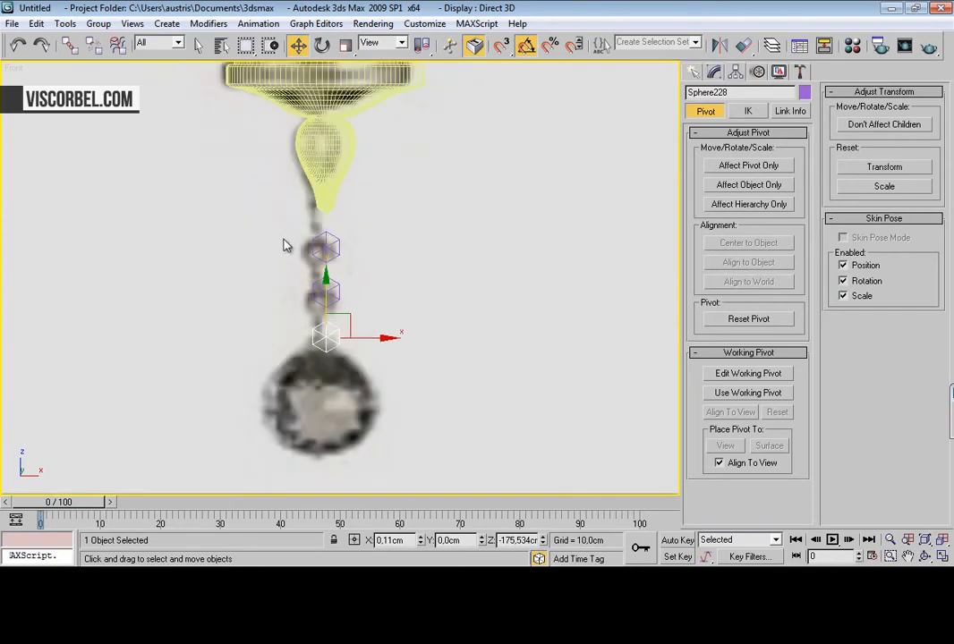
Select all three pendant beads, shift them slightly upward toward the finial, and deselect them
left_click_drag(282, 237, 340, 333)
left_click_drag(326, 262, 326, 256)
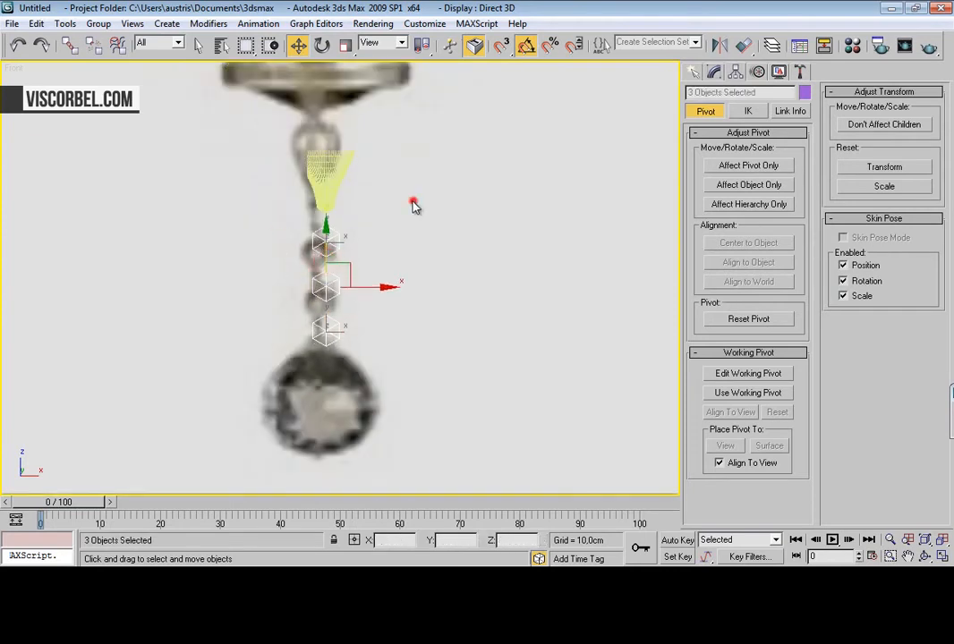
left_click(413, 206)
Create a sphere of about 12 cm radius over the reference ball and move it down below the lowest bead
right_click(405, 243)
left_click(426, 228)
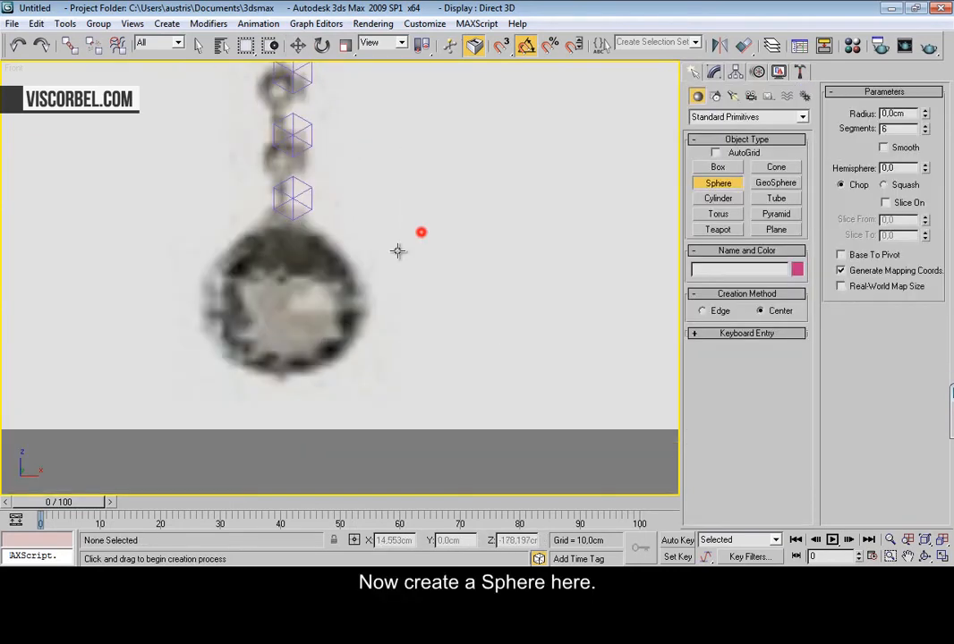
left_click_drag(296, 304, 322, 405)
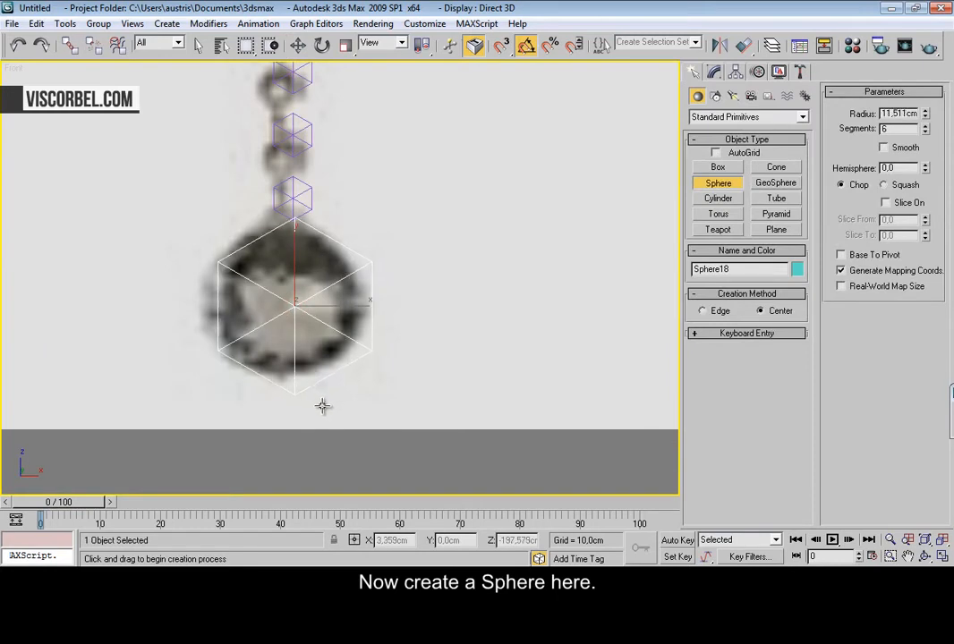
key("w")
left_click_drag(298, 266, 298, 301)
Set the sphere's segments to 16 and rotate it 90° so its pole faces the beads
left_click(713, 74)
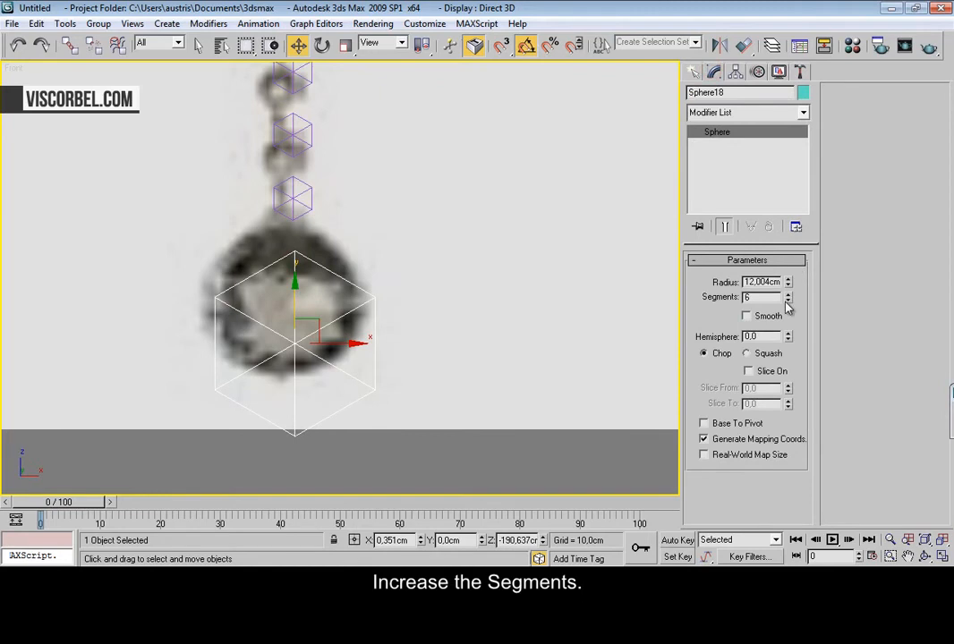
left_click_drag(788, 299, 785, 222)
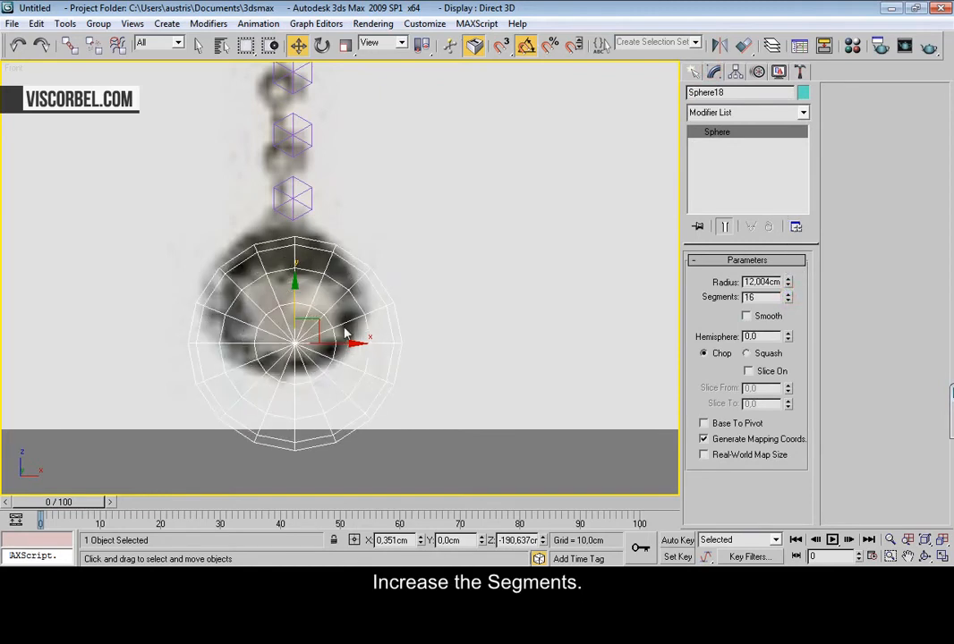
key("e")
left_click_drag(294, 305, 302, 372)
Convert the pendant sphere to an Editable Poly
scroll(344, 310, "down", 5)
middle_click_drag(344, 275, 366, 277, "alt")
scroll(357, 261, "up", 3)
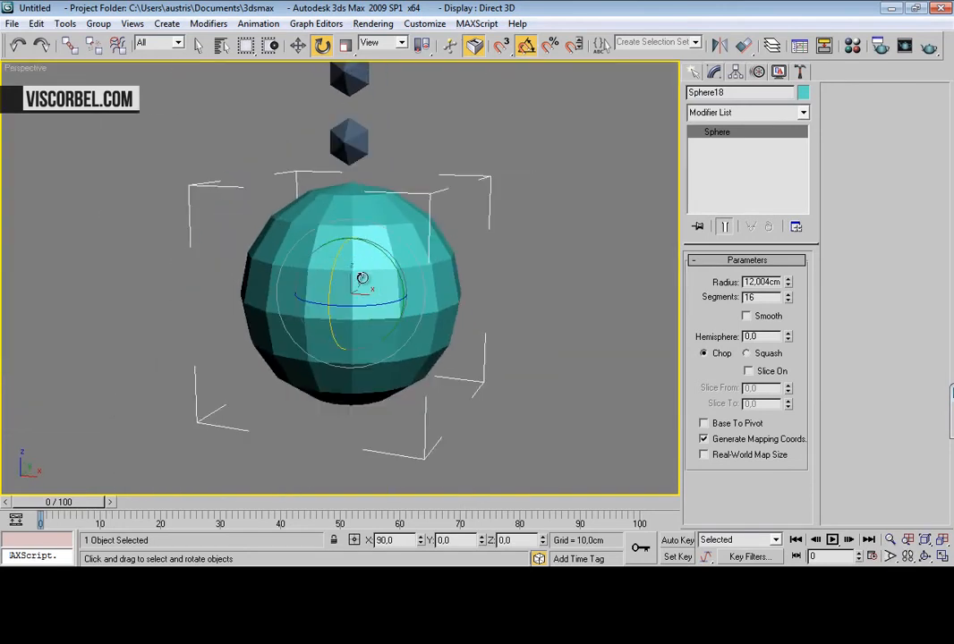
right_click(370, 245)
mouse_move(458, 383)
left_click(572, 396)
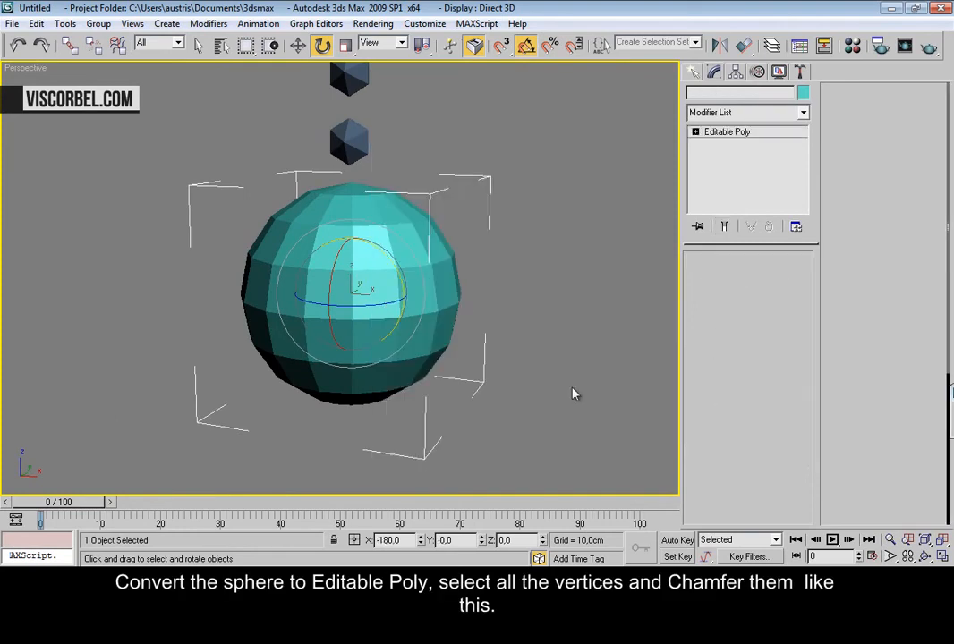
Chamfer all of the ball's vertices by 3.97 cm to form diamond-shaped facets
key("1")
key("ctrl+a")
scroll(477, 284, "up", 3)
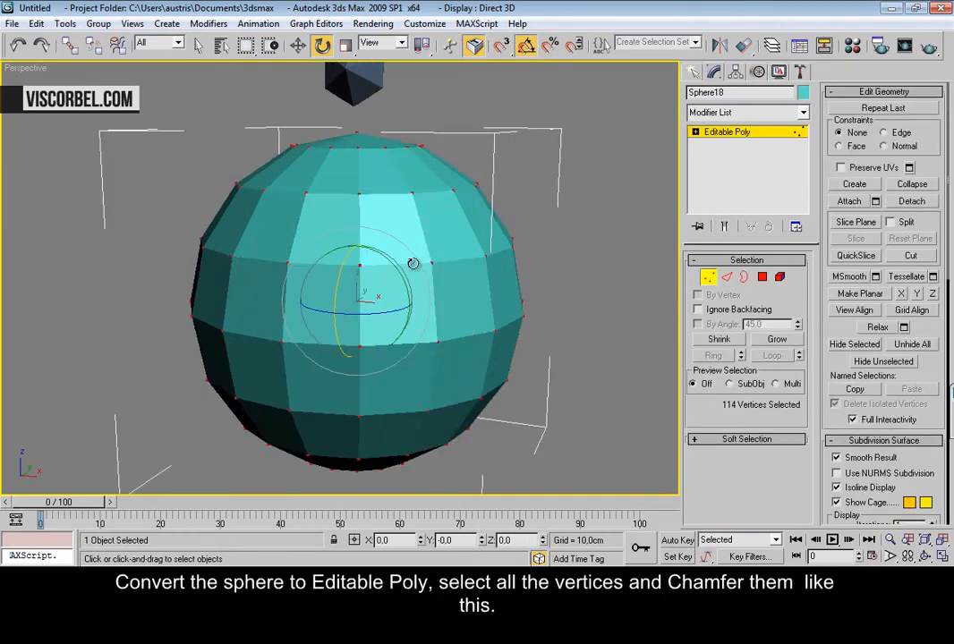
right_click(448, 259)
left_click(390, 335)
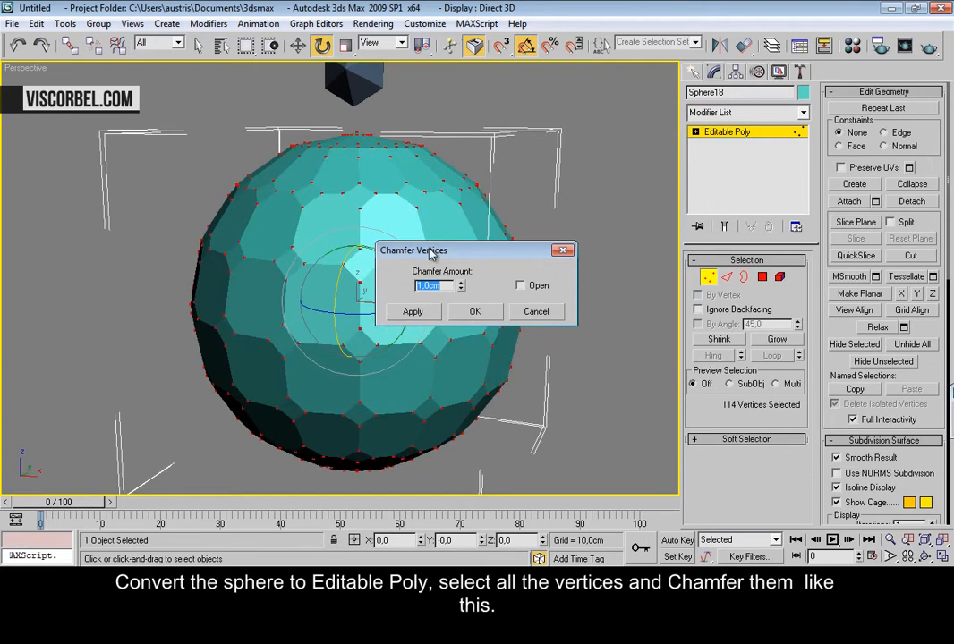
left_click_drag(433, 251, 568, 247)
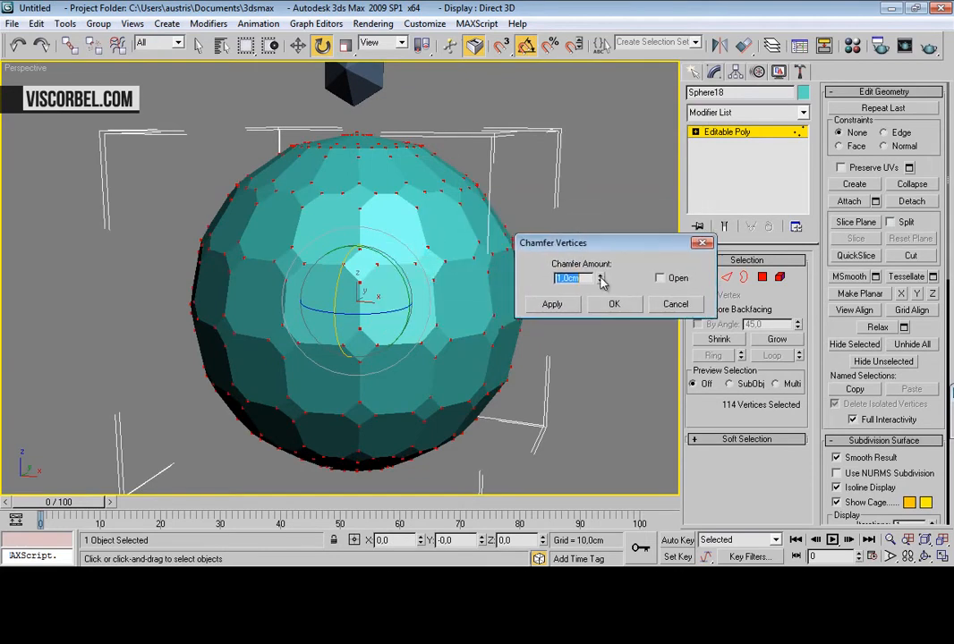
left_click_drag(602, 282, 591, 109)
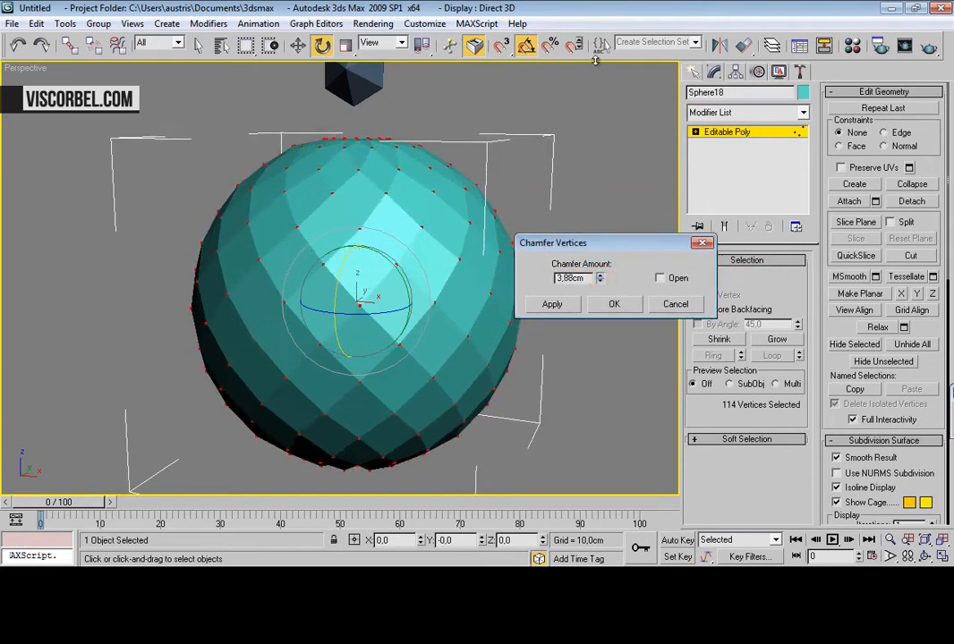
middle_click_drag(359, 361, 525, 340, "alt")
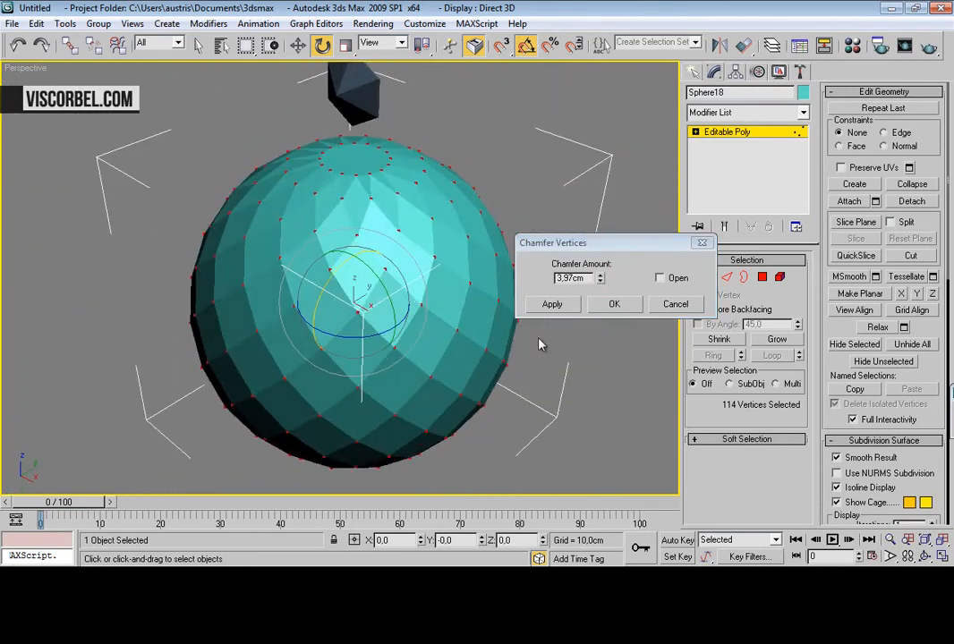
left_click(610, 304)
middle_click_drag(602, 304, 533, 229, "alt")
left_click(556, 172)
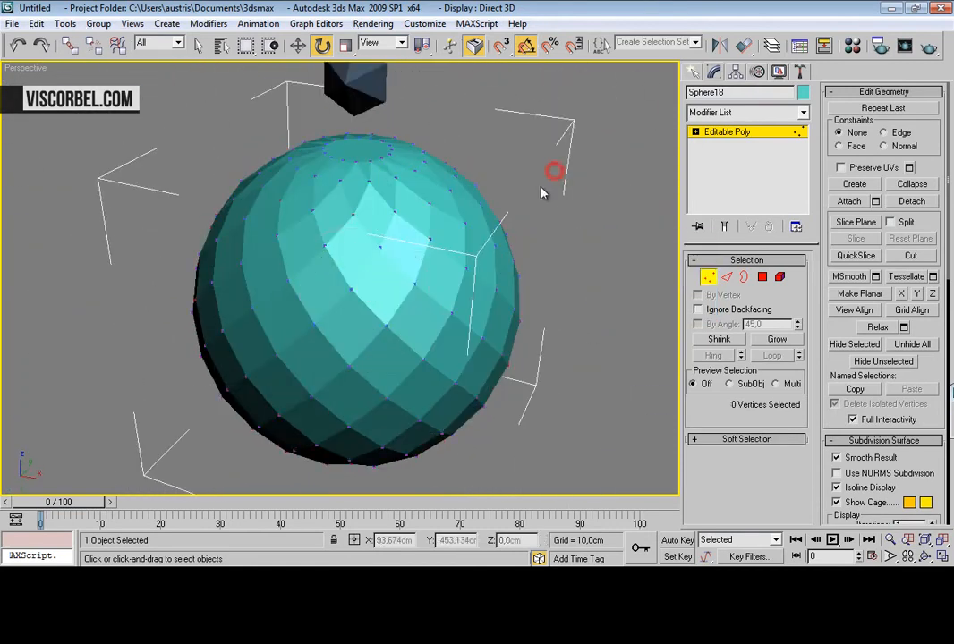
Weld all of the ball's vertices with a threshold of 0 and leave vertex editing
key("ctrl+a")
middle_click_drag(318, 210, 401, 242, "alt")
right_click(401, 241)
left_click(380, 337)
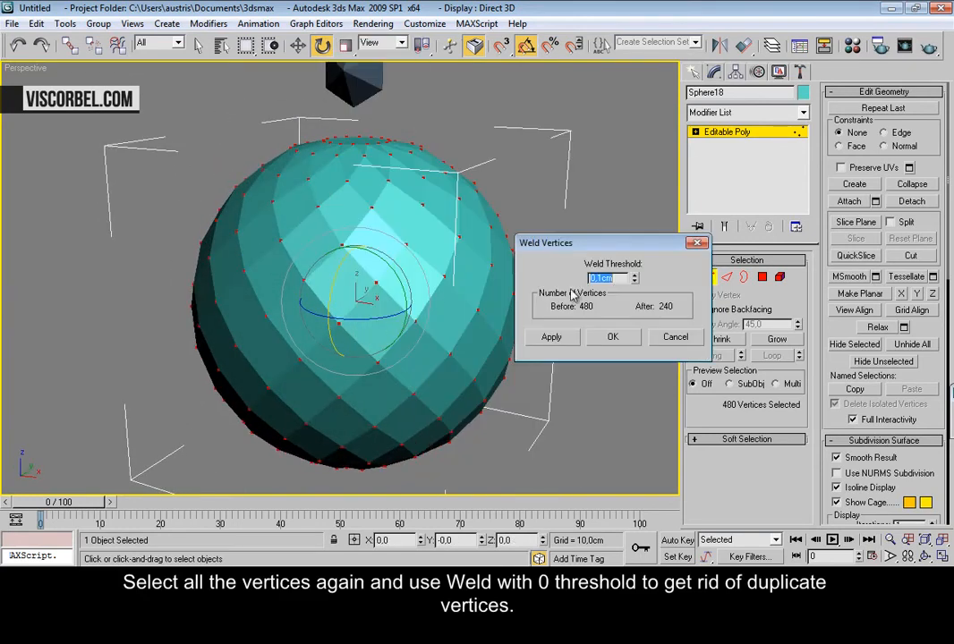
type("0")
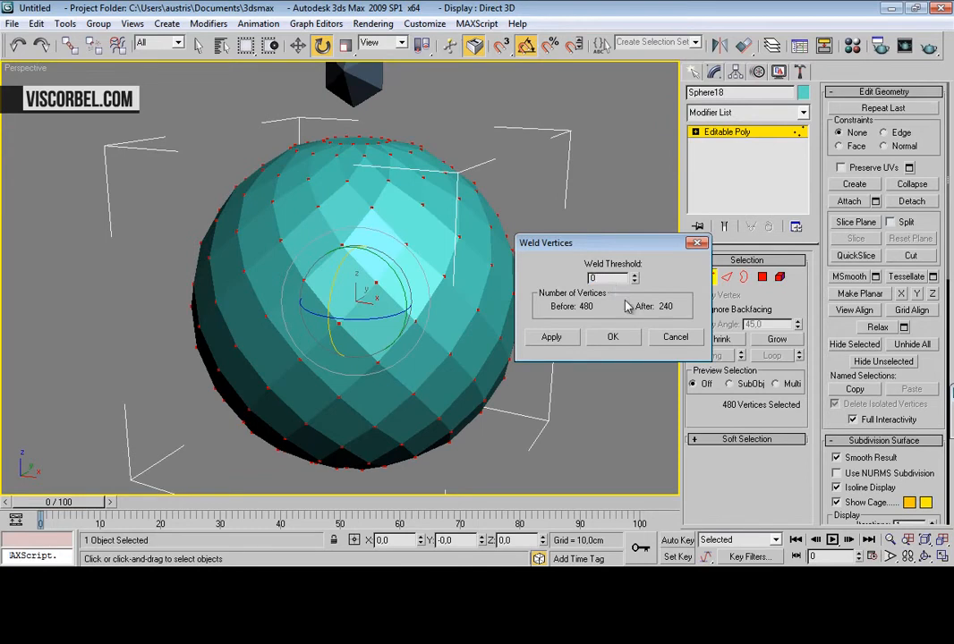
left_click(605, 334)
key("1")
middle_click_drag(429, 174, 404, 194, "alt")
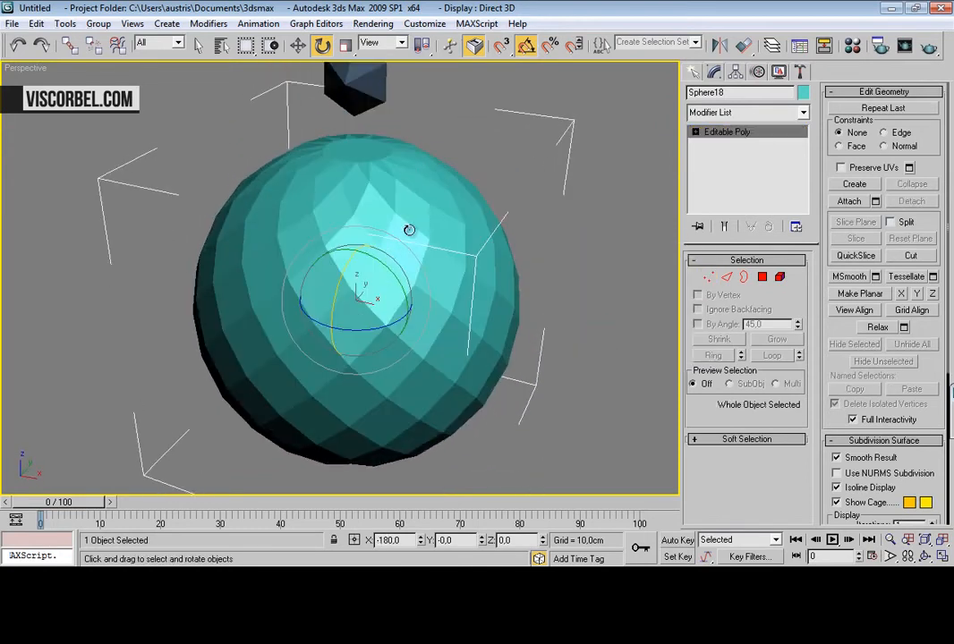
Assign the Crystal material to the ball and close the material editor
key("m")
left_click(603, 232)
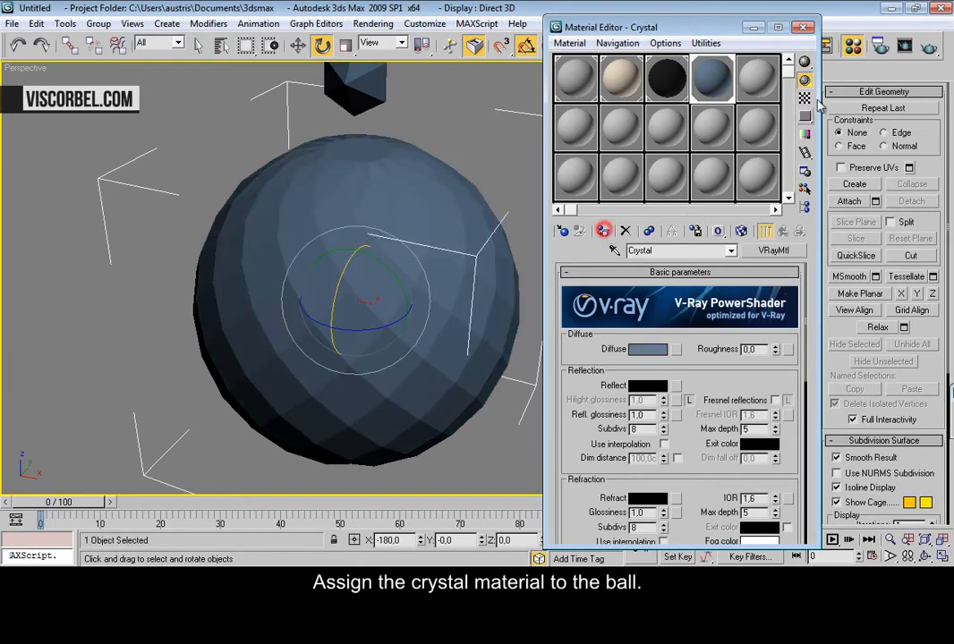
left_click(803, 29)
Extrude the ball's top polygon by 10 cm as a group and lower it to leave a short neck
scroll(470, 161, "up", 3)
middle_click_drag(470, 161, 478, 278)
key("4")
left_click(436, 247)
middle_click_drag(436, 247, 403, 221, "alt")
right_click(403, 220)
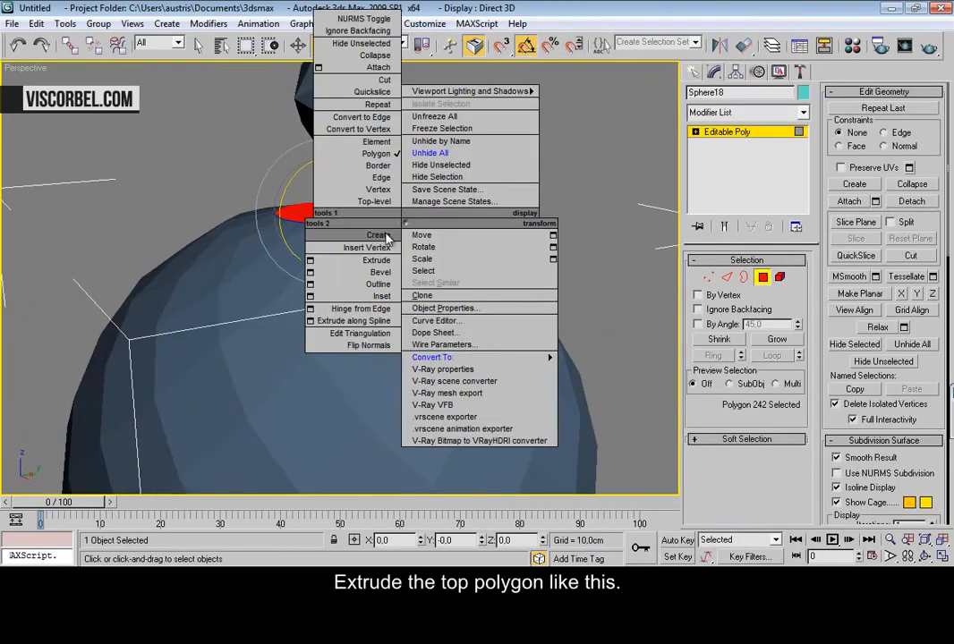
left_click(309, 261)
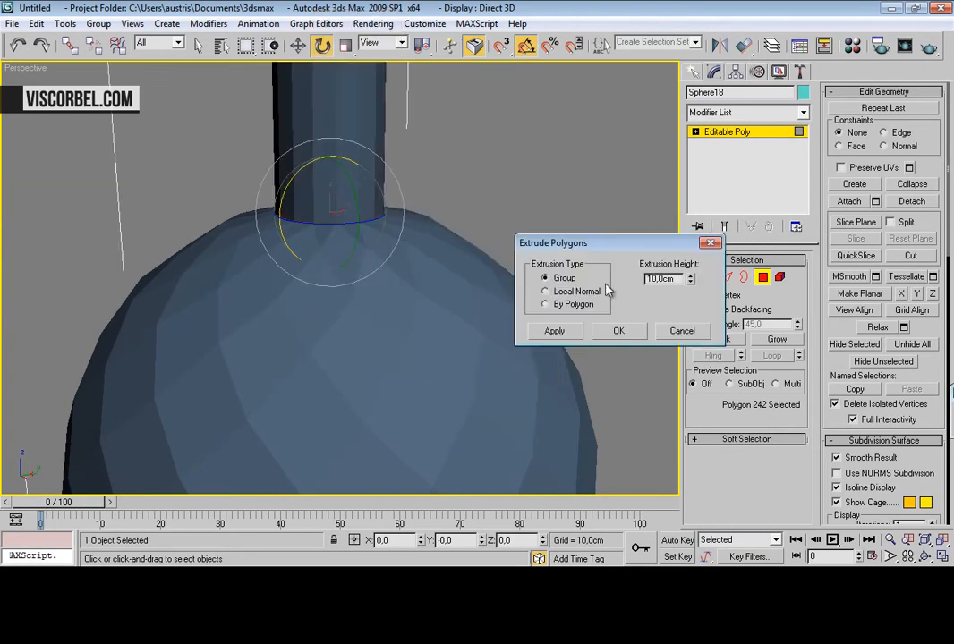
left_click(624, 331)
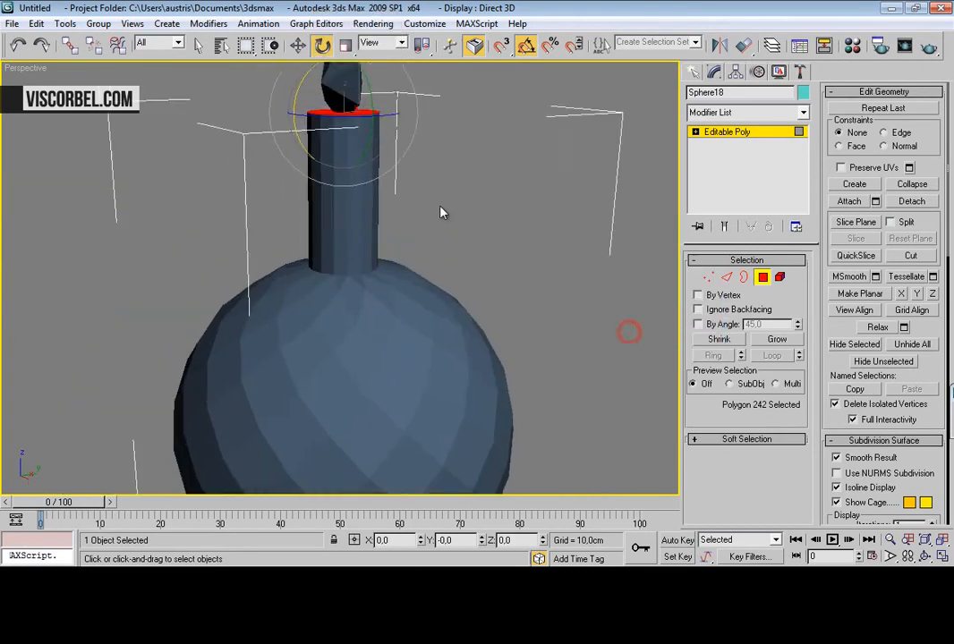
key("w")
left_click_drag(340, 120, 340, 215)
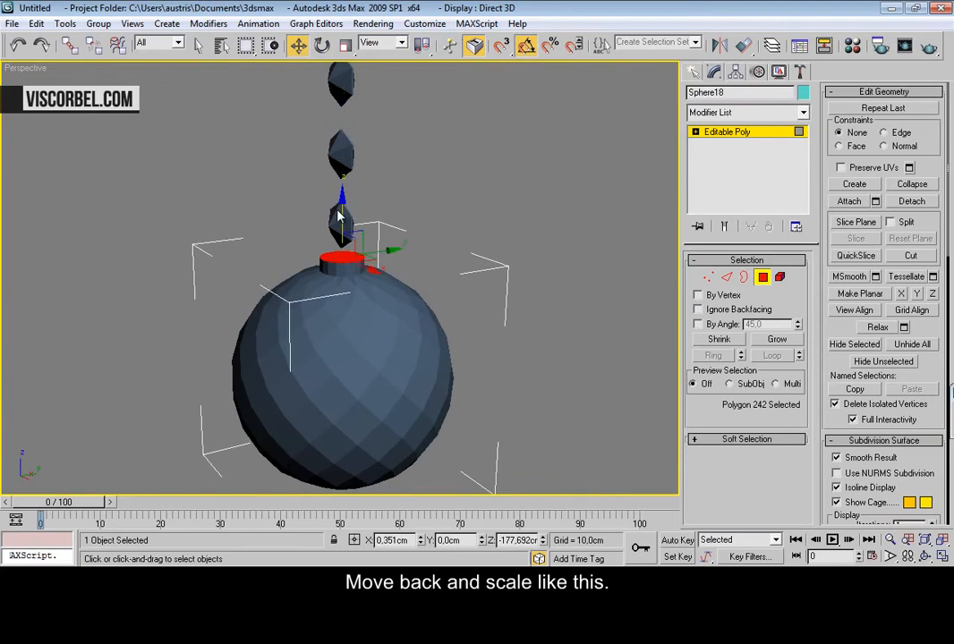
In the Left view, select all the neck's vertices and scale them inward to make the neck narrower
key("l")
key("F3")
scroll(345, 274, "down", 8)
scroll(344, 276, "up", 6)
key("1")
left_click_drag(174, 213, 598, 338)
key("r")
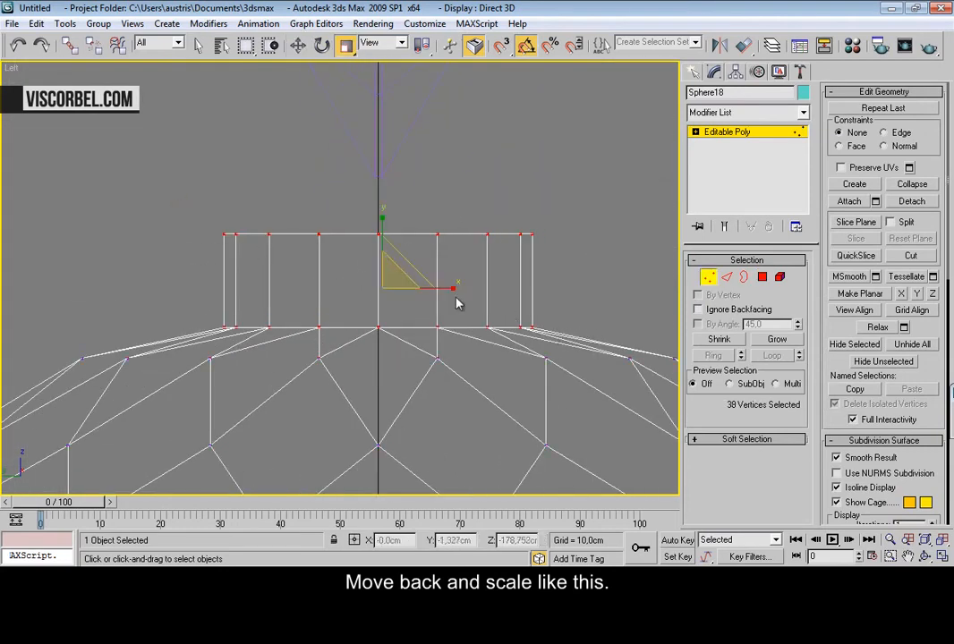
left_click_drag(443, 289, 383, 285)
Scale the top end of the ball's neck inward so it tapers, and leave sub-object editing
key("p")
mouse_move(386, 282)
middle_mouse_down("alt")
mouse_move(375, 268)
mouse_move(460, 253)
mouse_move(404, 228)
middle_mouse_up("alt")
key("1")
left_click(500, 193)
left_click(384, 265)
scroll(358, 208, "up", 5)
left_click_drag(550, 211, 472, 208)
key("1")
left_click(554, 122)
scroll(532, 168, "down", 5)
mouse_move(456, 250)
middle_mouse_down("alt")
mouse_move(276, 267)
mouse_move(279, 301)
mouse_move(440, 257)
middle_mouse_up("alt")
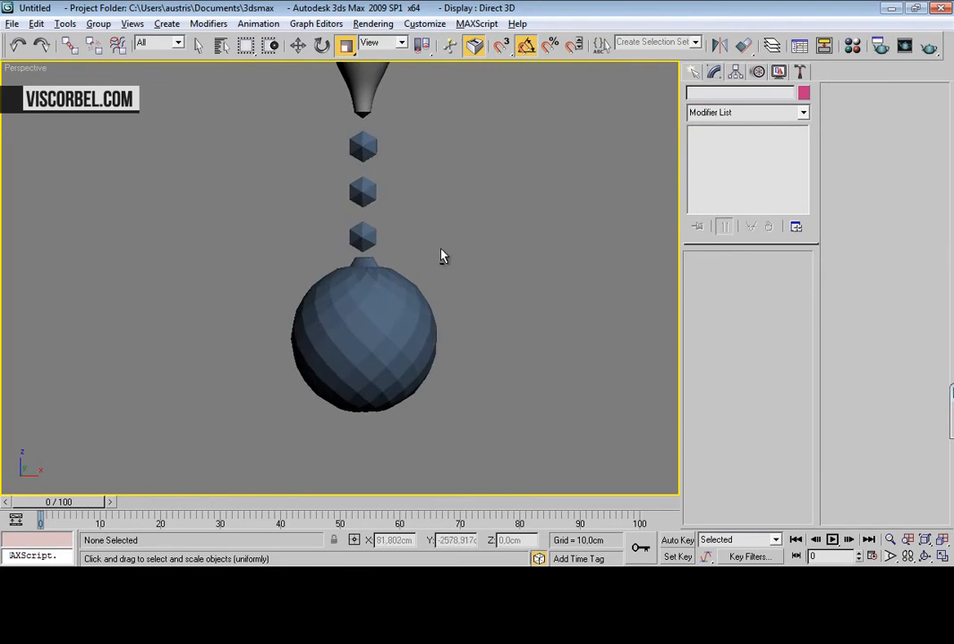
Move the ball slightly down and sideways in the Front view to line it up under the bead column
left_click(385, 313)
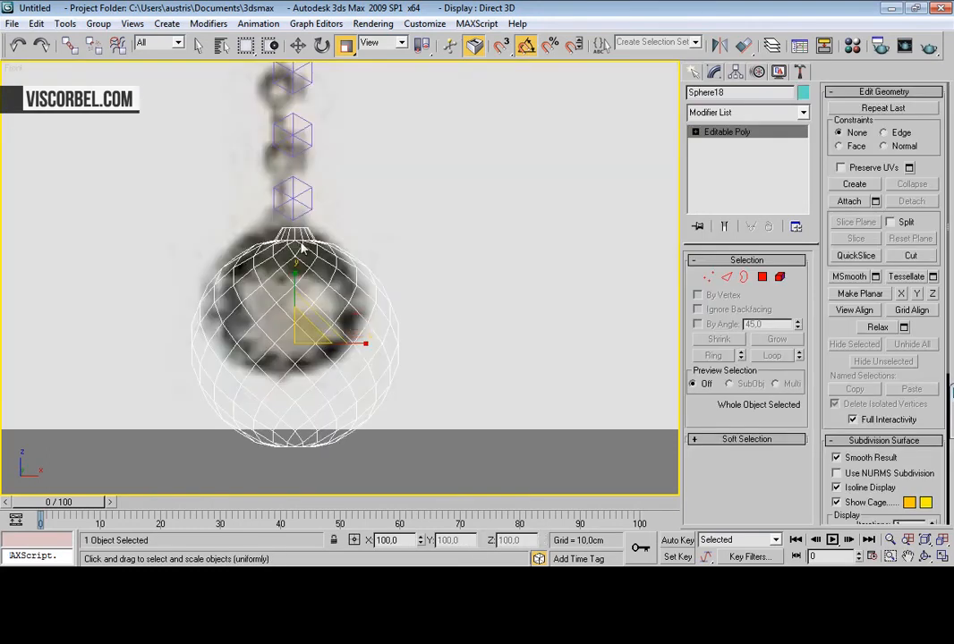
key("w")
left_click_drag(296, 292, 296, 300)
left_click_drag(343, 344, 342, 349)
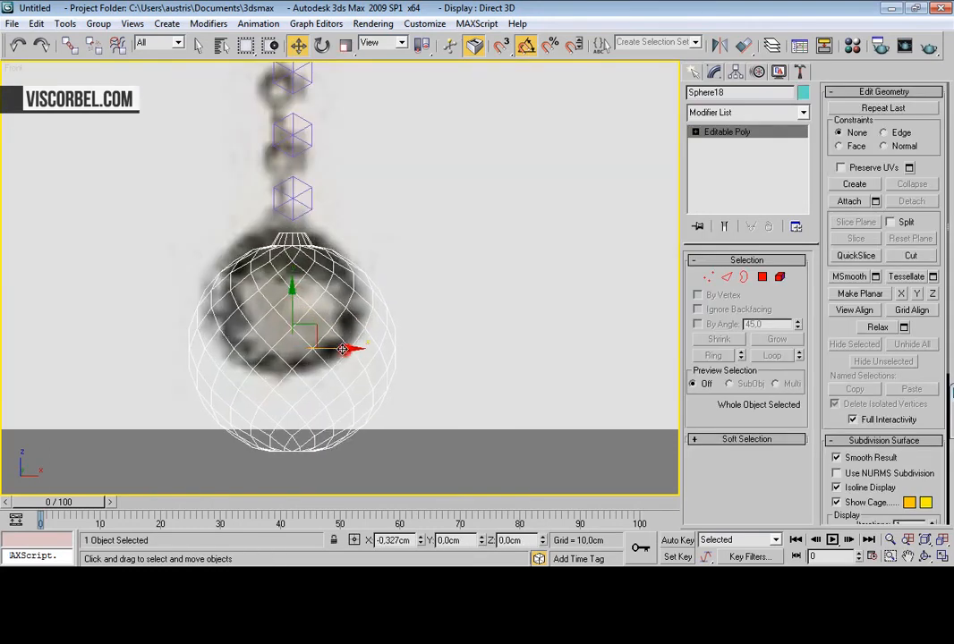
left_click(413, 287)
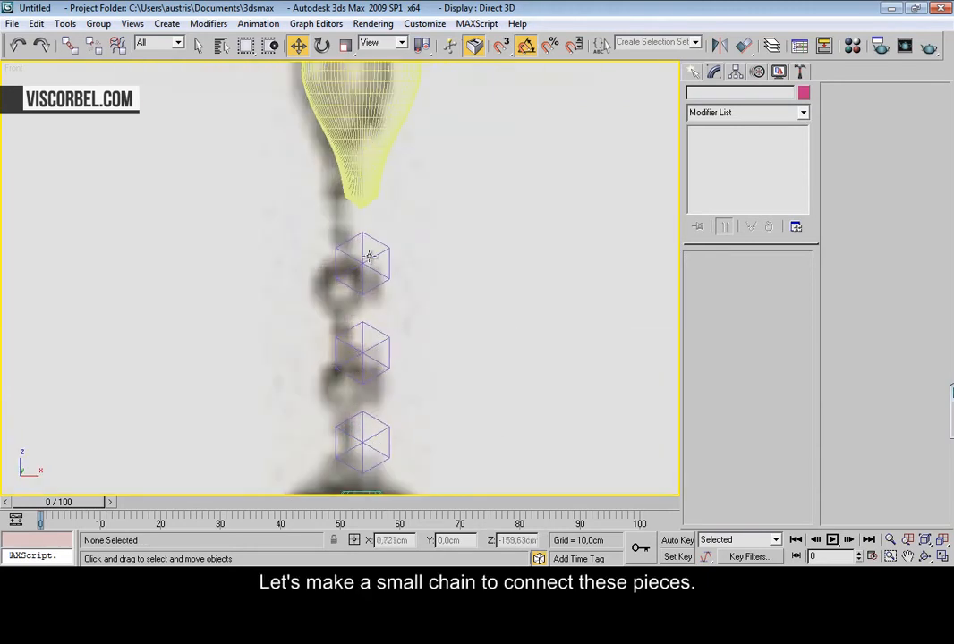
Select the three beads and the ball, nudge them horizontally to center them under the finial, and deselect them
left_click_drag(300, 286, 429, 419)
scroll(427, 411, "up", 2)
left_click_drag(407, 335, 404, 335)
left_click(481, 246)
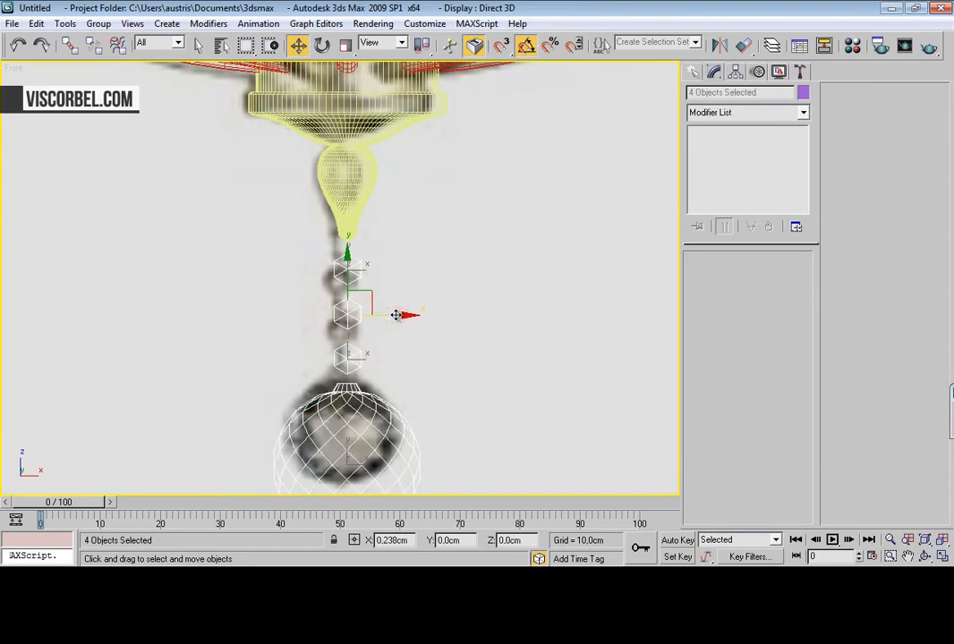
left_click(460, 221)
Draw a rectangle about 2.54 × 1.3 cm beside the top bead, with 0.2 cm radial thickness and a 0.55 cm corner radius
scroll(432, 252, "up", 4)
right_click(400, 214)
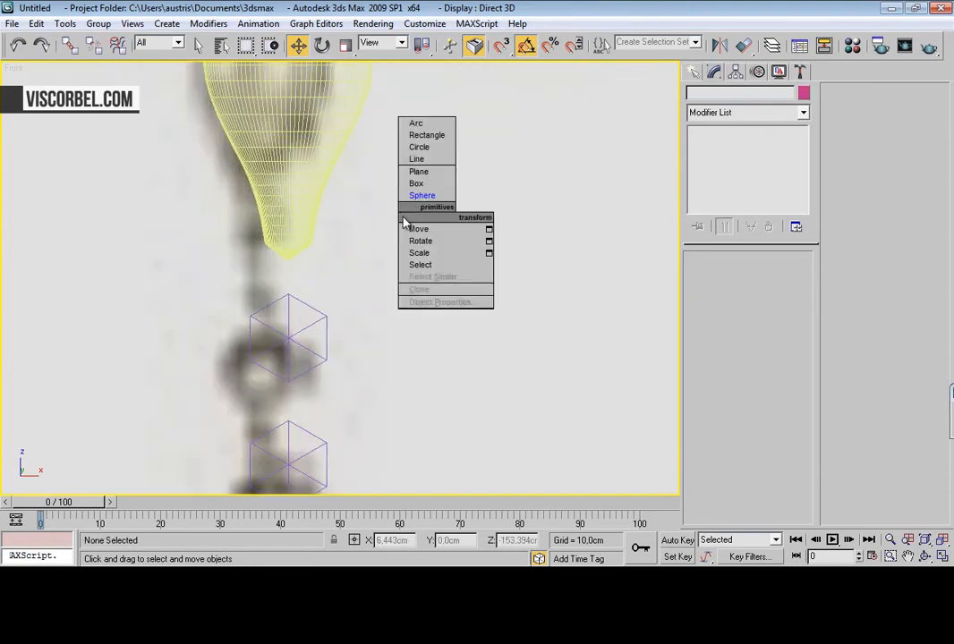
left_click(426, 134)
scroll(362, 239, "up", 2)
left_click_drag(361, 240, 399, 308)
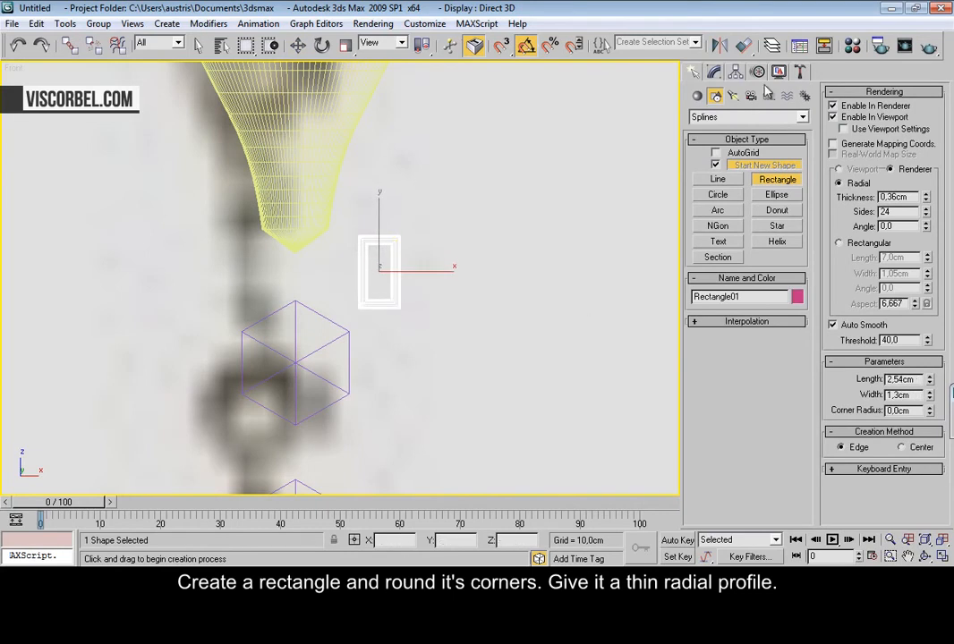
left_click(712, 71)
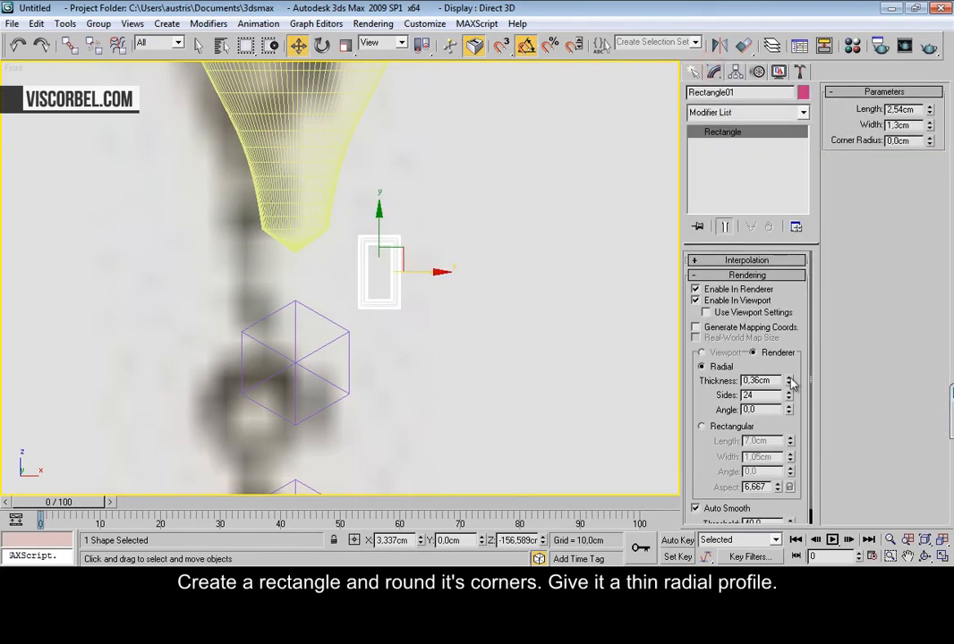
left_click_drag(790, 380, 788, 389)
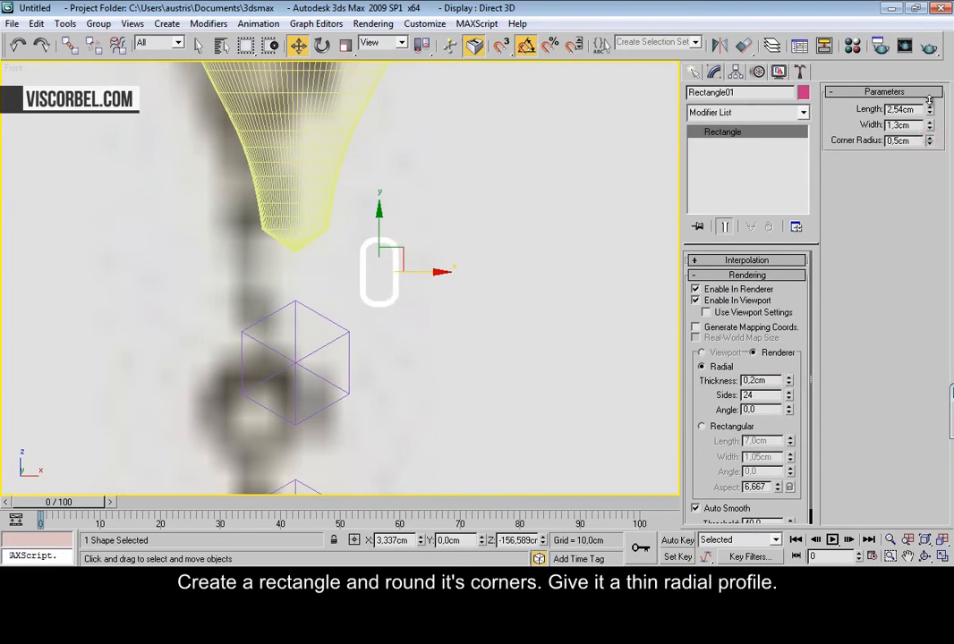
Rotate the rounded link 90 degrees about its vertical axis and assign the grey metal material to it
key("e")
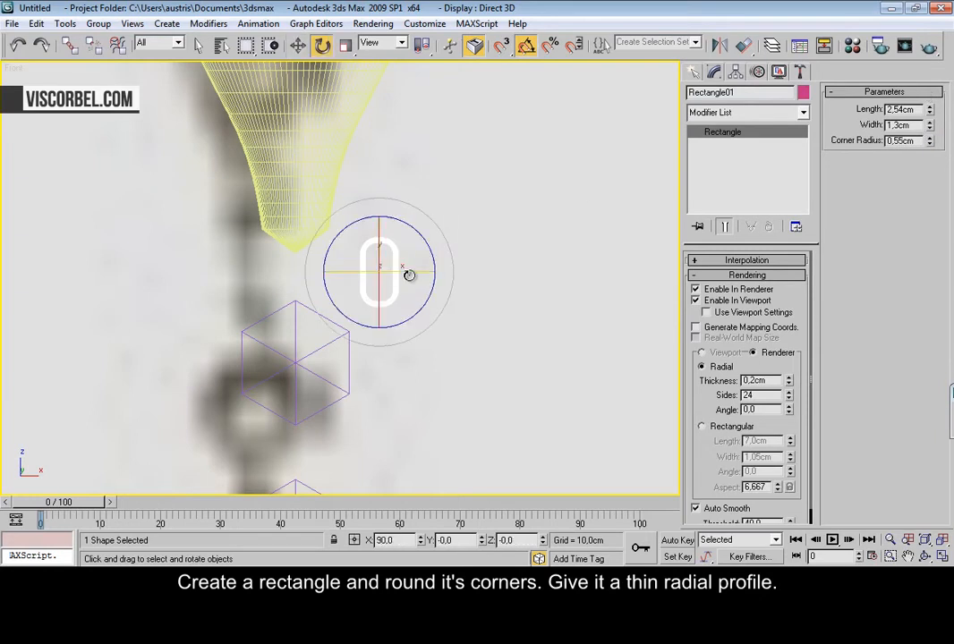
left_click_drag(400, 273, 337, 265)
key("m")
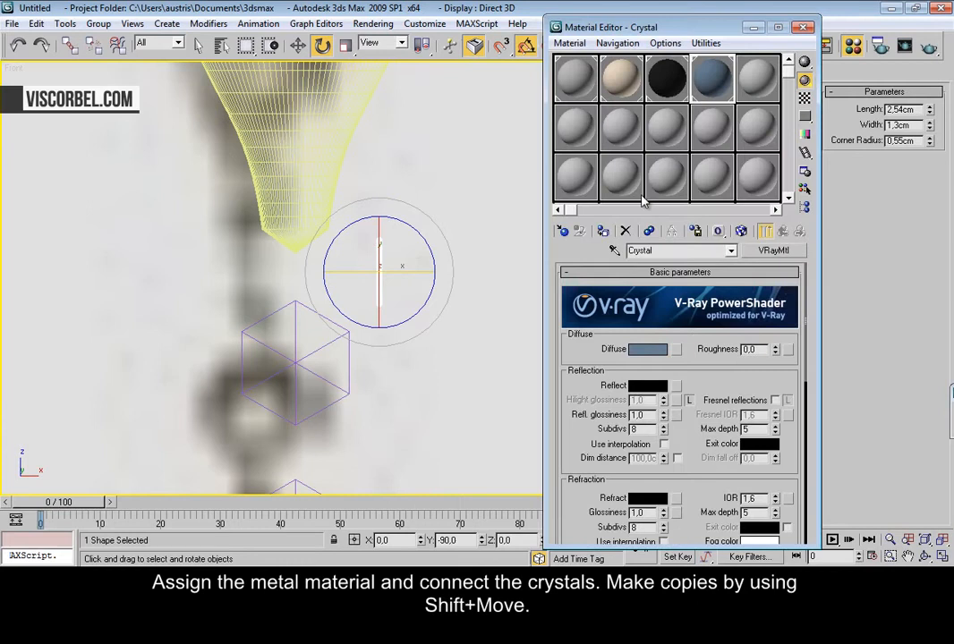
left_click(586, 96)
left_click(804, 27)
Move the link onto the pendant's centre line so it joins the finial tip to the top bead
key("w")
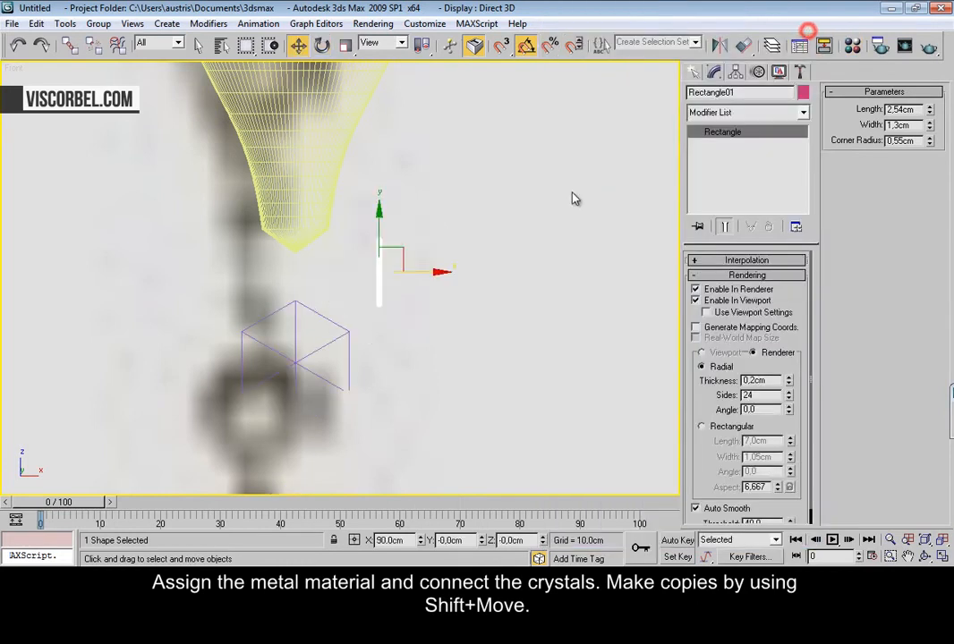
left_click_drag(396, 250, 313, 255)
scroll(313, 255, "down", 2)
middle_click_drag(362, 263, 426, 162)
scroll(348, 152, "down", 2)
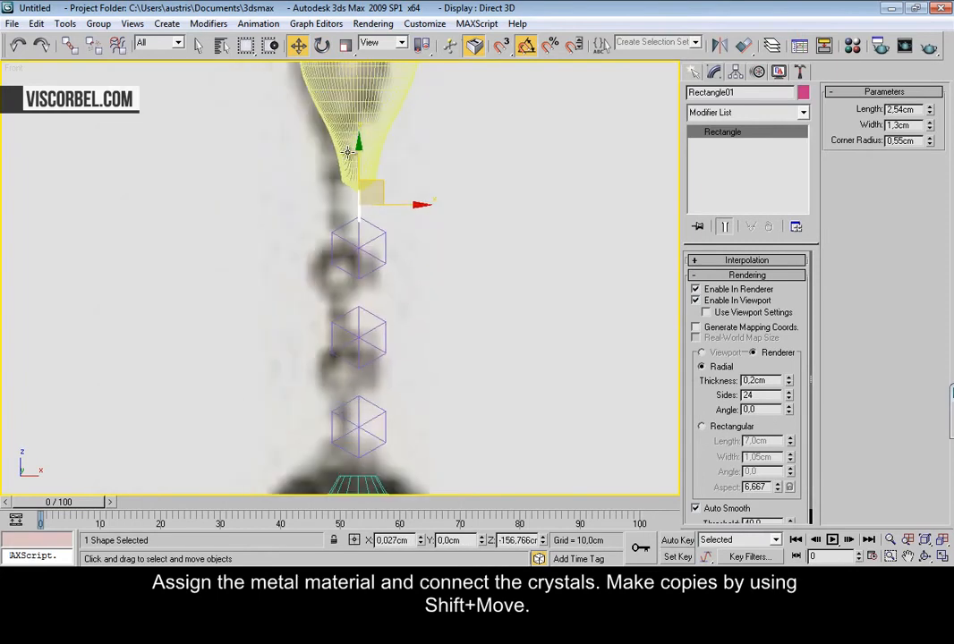
Copy the link down twice to connect the first bead to the second and the second to the third
left_click_drag(356, 150, 348, 244, "shift")
left_click(481, 352)
scroll(367, 152, "down", 2)
left_click_drag(363, 146, 386, 206, "shift")
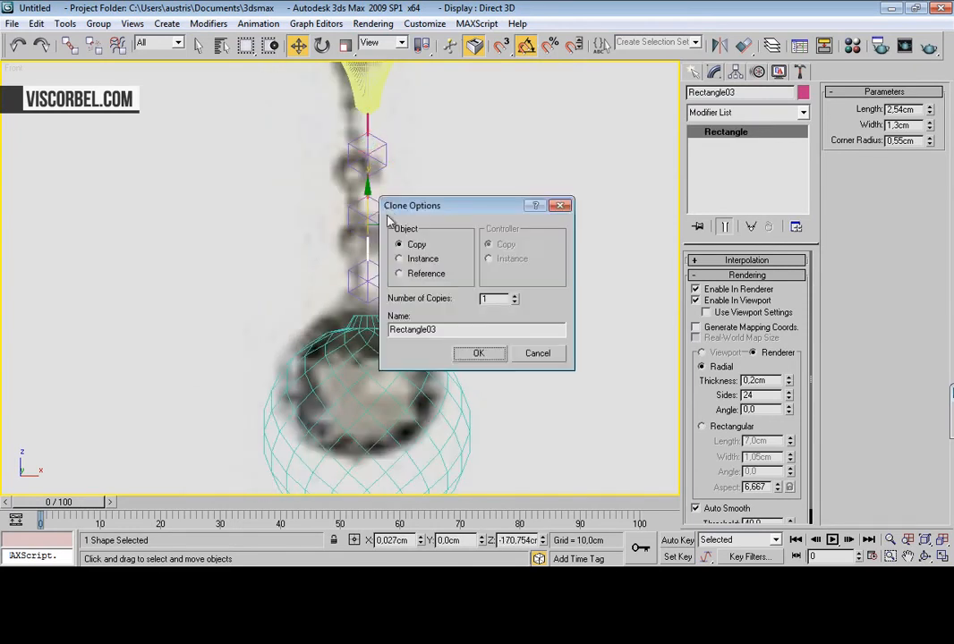
left_click(476, 354)
Move the lowest bead slightly up so it meets the link above it
scroll(335, 270, "up", 3)
left_click(352, 271)
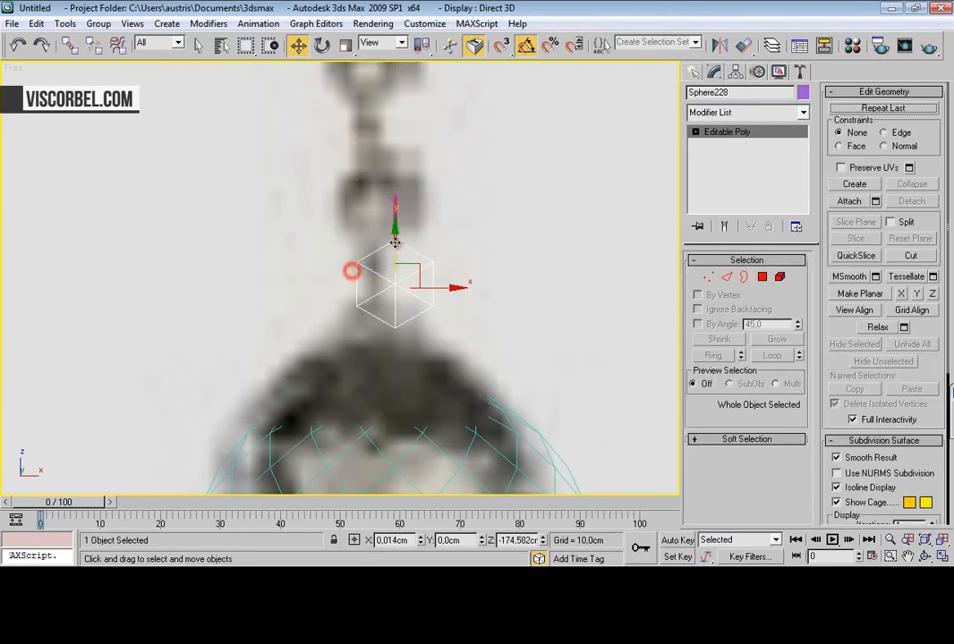
left_click_drag(399, 251, 394, 244)
middle_click_drag(409, 207, 411, 301)
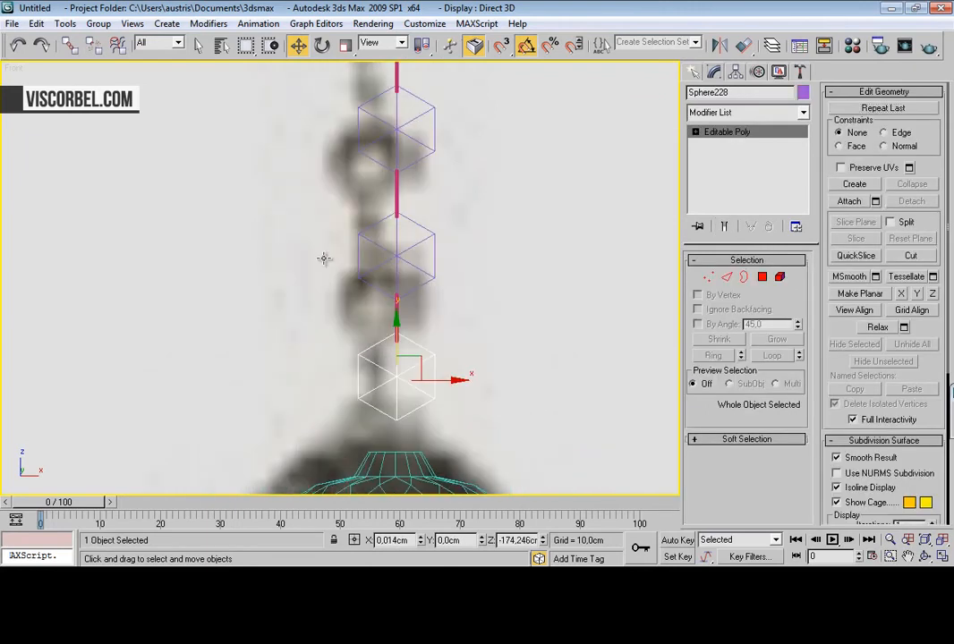
Select the lower two beads with their links and move them slightly up to even the chain's spacing below the top bead
left_click_drag(332, 272, 457, 365)
left_click(354, 197, "ctrl")
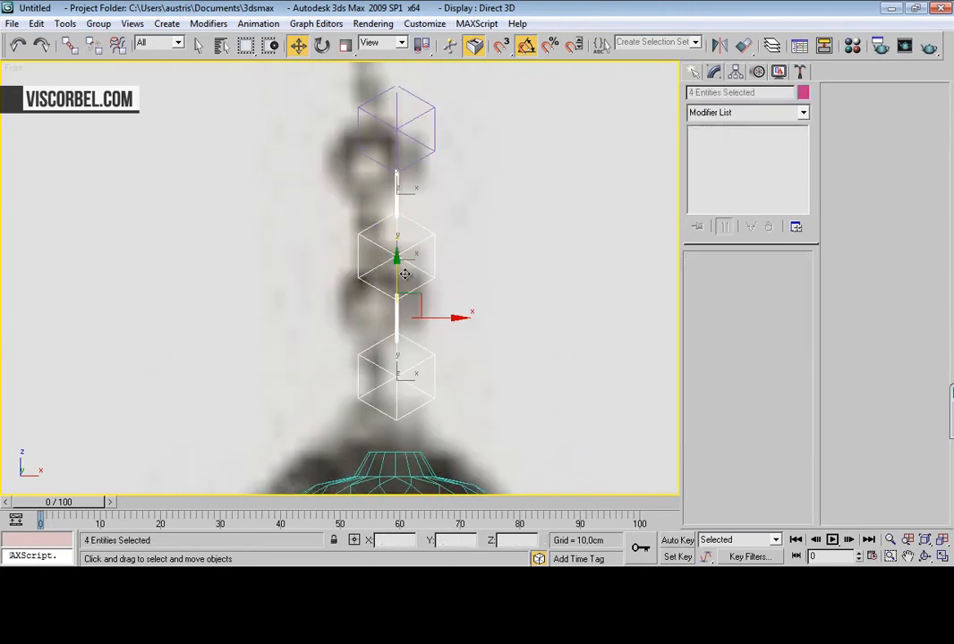
left_click_drag(398, 276, 398, 271)
middle_click_drag(366, 187, 368, 234)
left_click_drag(490, 426, 490, 427)
left_click(370, 124, "ctrl")
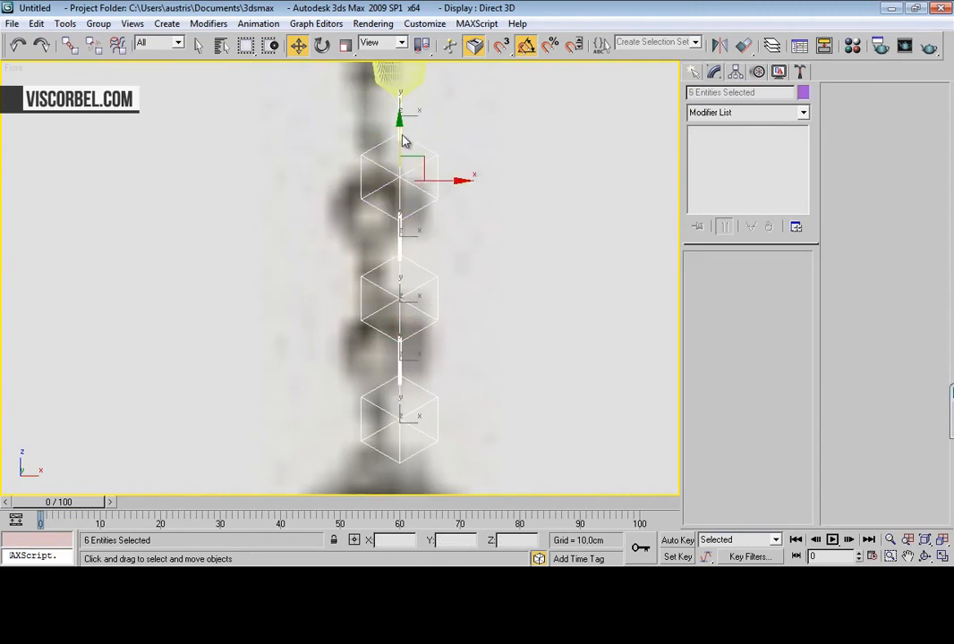
left_click(511, 235)
Copy the lowest link down to join the last bead to the ball, and move the ball slightly up
middle_click_drag(396, 376, 391, 215)
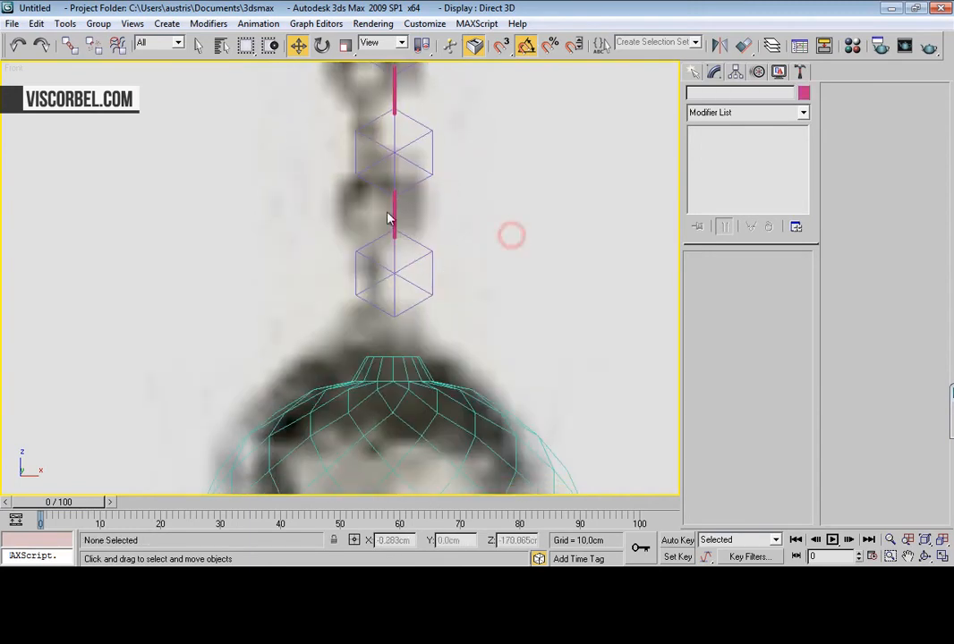
left_click(399, 217)
left_click_drag(404, 213, 408, 297)
left_click(478, 353)
left_click(426, 378)
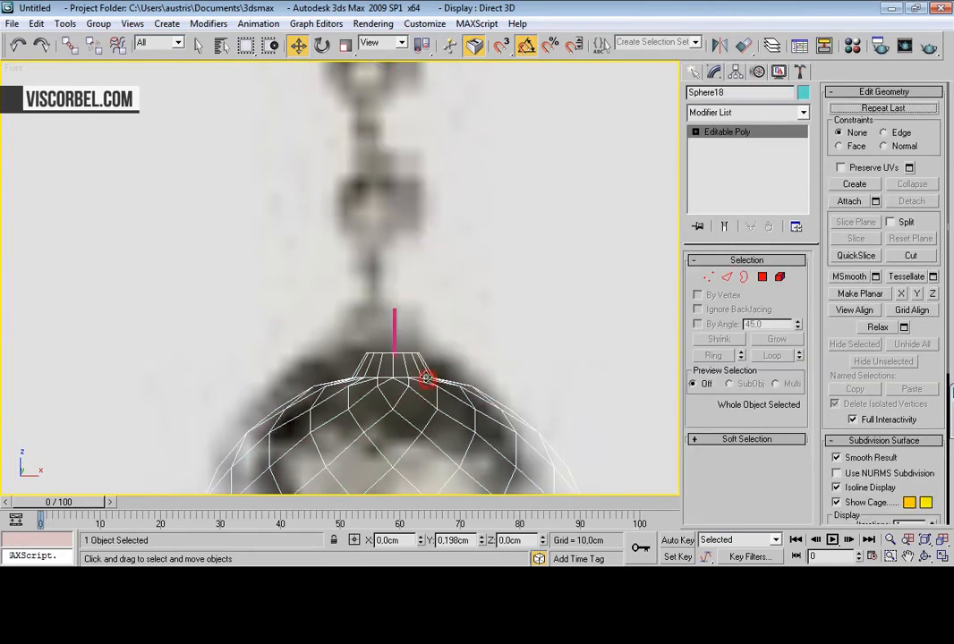
In the Perspective view, scale the top vertices of the ball's neck inward to taper it, and deselect the ball
key("p")
middle_click_drag(415, 220, 367, 154, "alt")
key("1")
left_click_drag(312, 127, 433, 180)
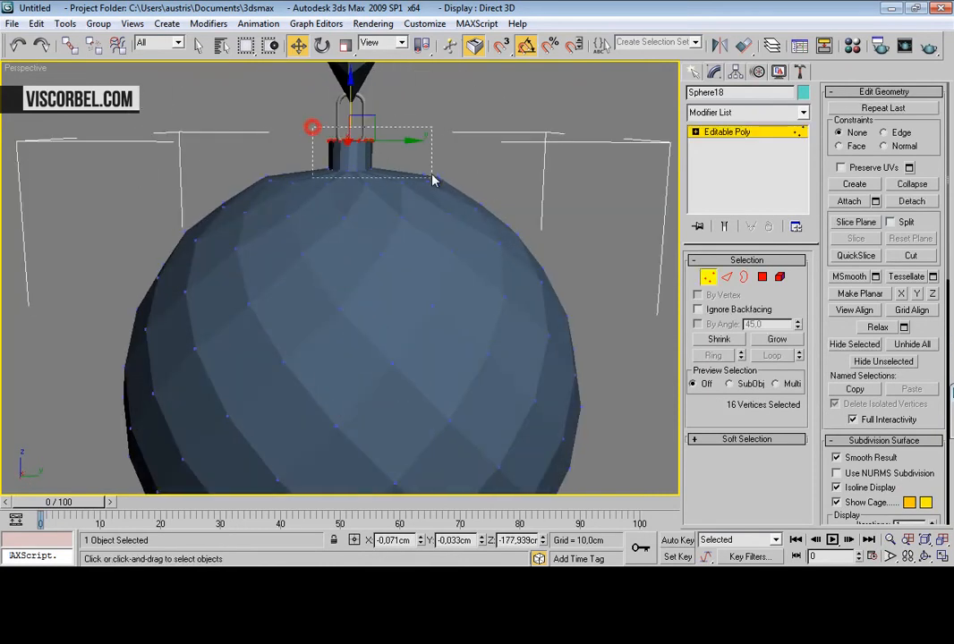
key("r")
left_click_drag(419, 140, 395, 138)
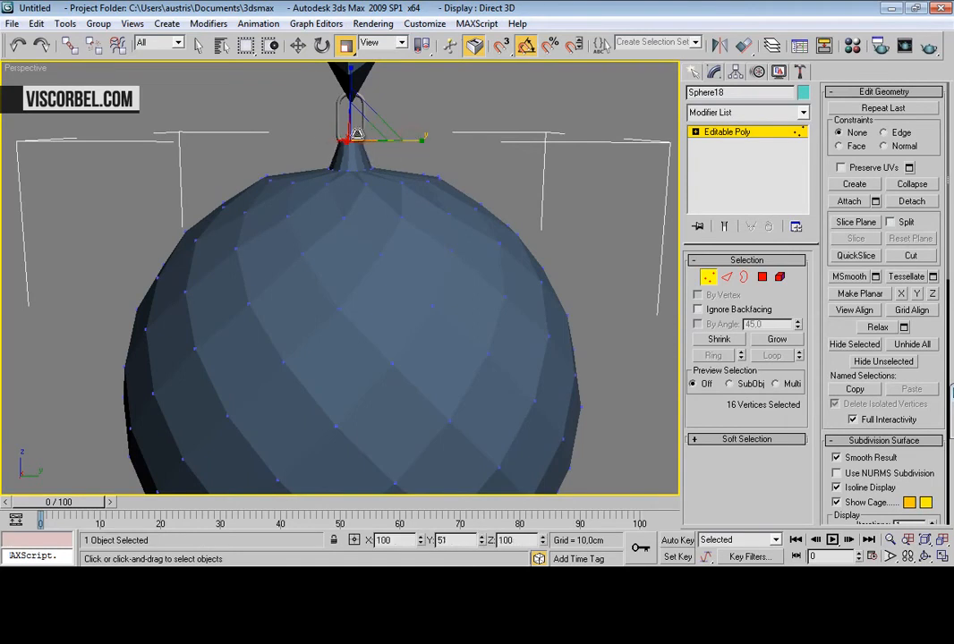
left_click(468, 137)
Examine the pendant within the whole chandelier and the shape of the large teardrop crystal in the reference image
scroll(330, 192, "down", 5)
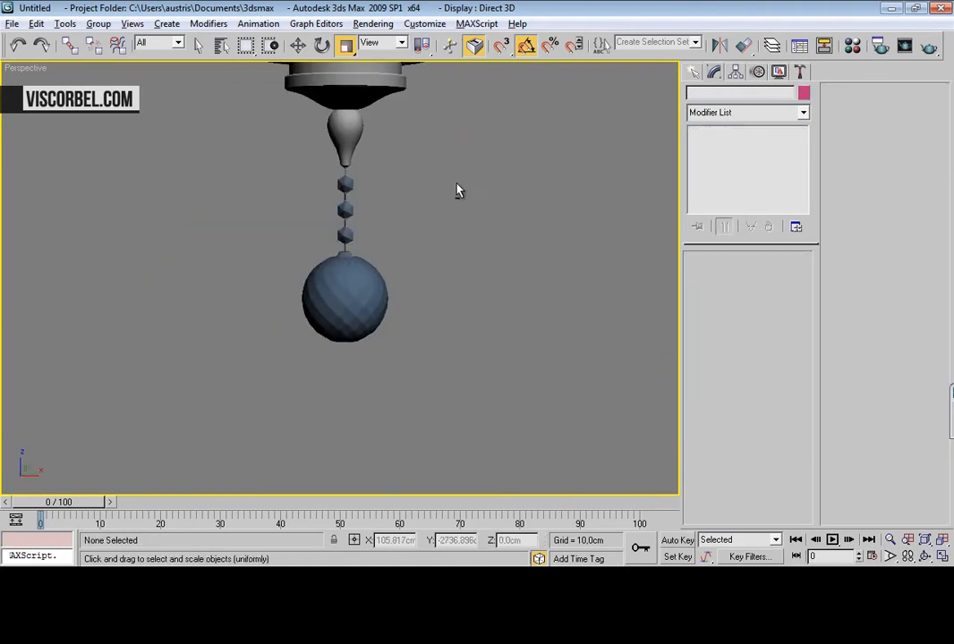
scroll(453, 191, "down", 6)
middle_click_drag(484, 276, 420, 315)
scroll(410, 275, "down", 3)
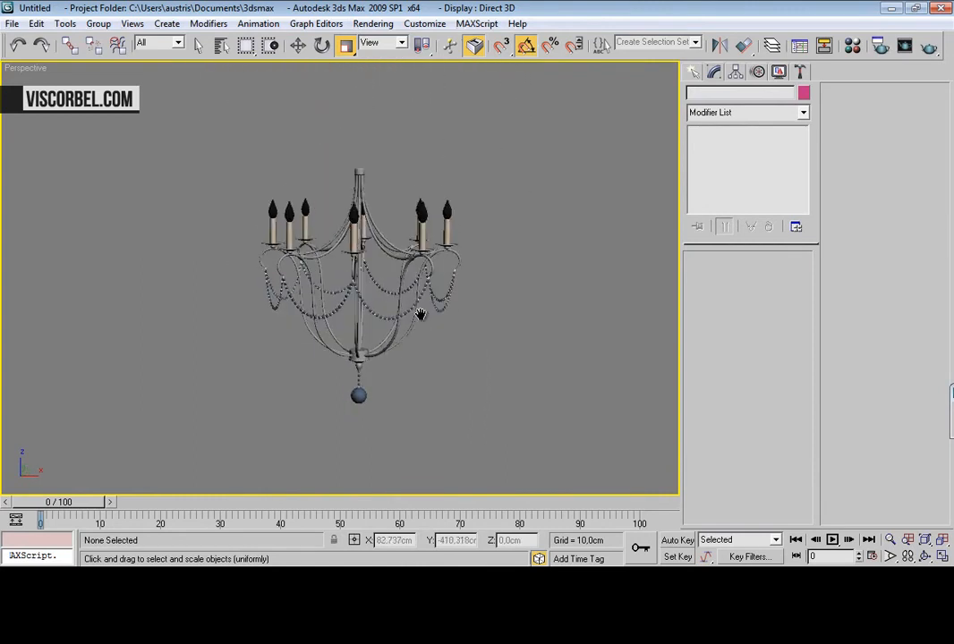
scroll(389, 219, "up", 10)
scroll(390, 222, "down", 2)
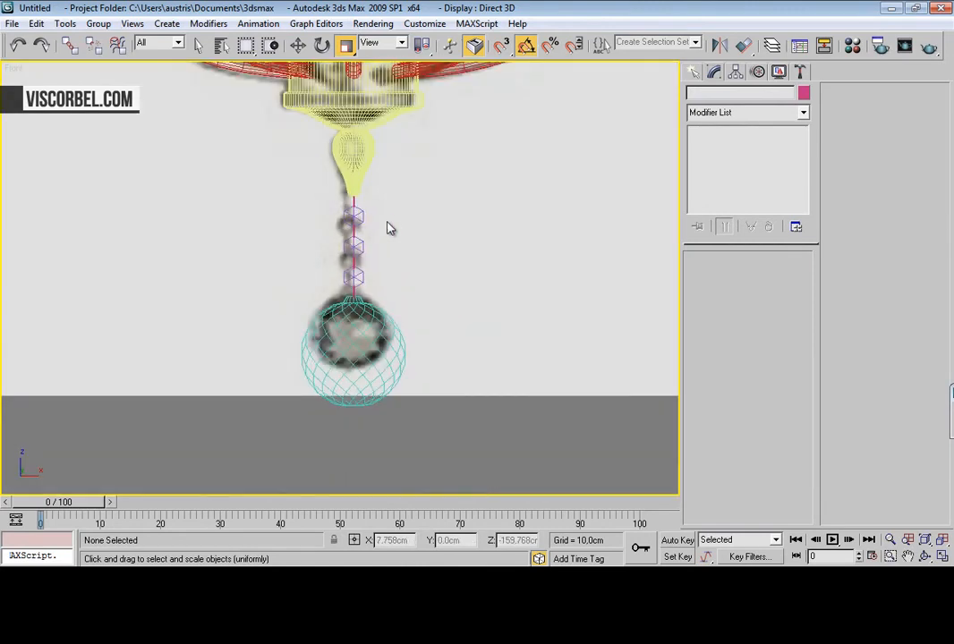
scroll(383, 234, "down", 8)
scroll(372, 296, "up", 10)
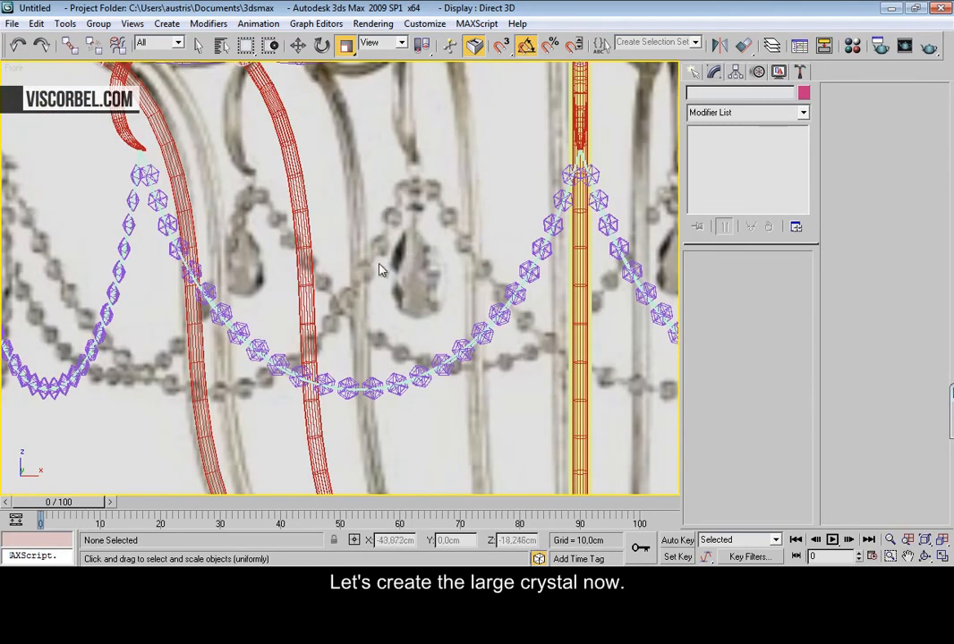
scroll(411, 287, "up", 2)
scroll(398, 309, "down", 6)
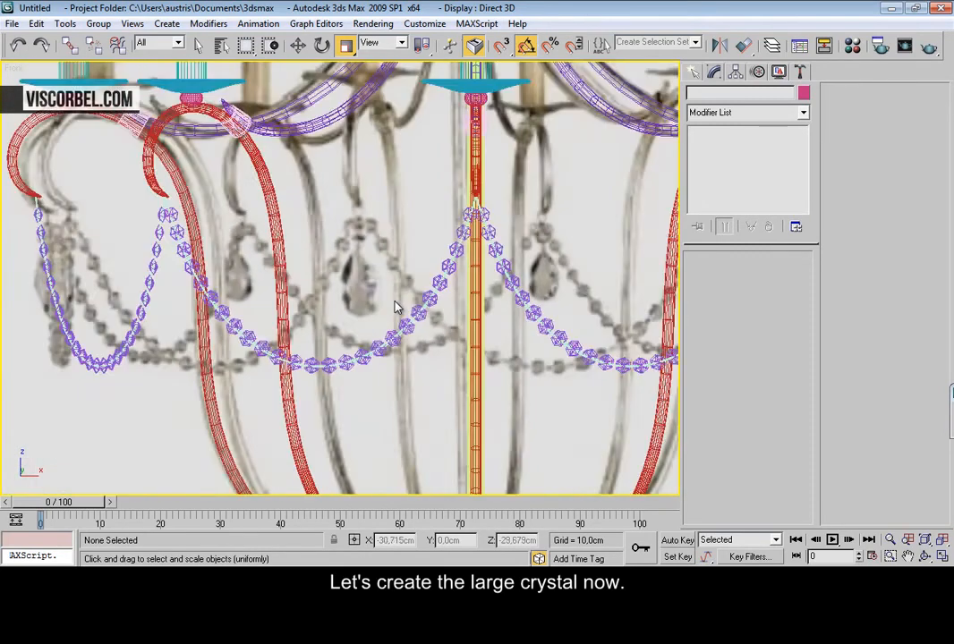
scroll(300, 250, "up", 10)
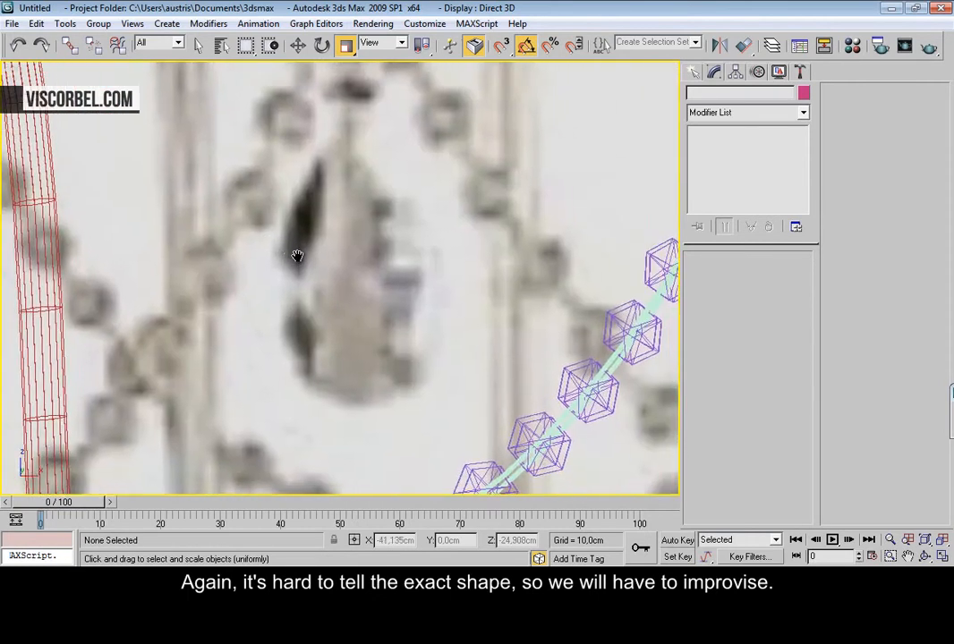
Trace the right half of the reference's large teardrop crystal with a closed six-point line, keeping its centre edge vertical
scroll(297, 256, "down", 3)
right_click(330, 210)
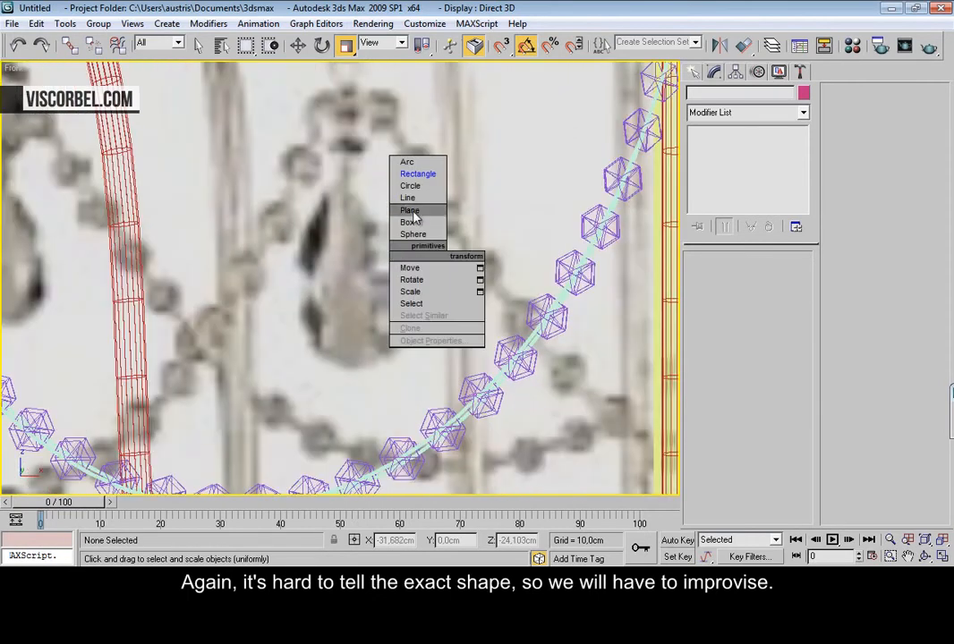
left_click(344, 167)
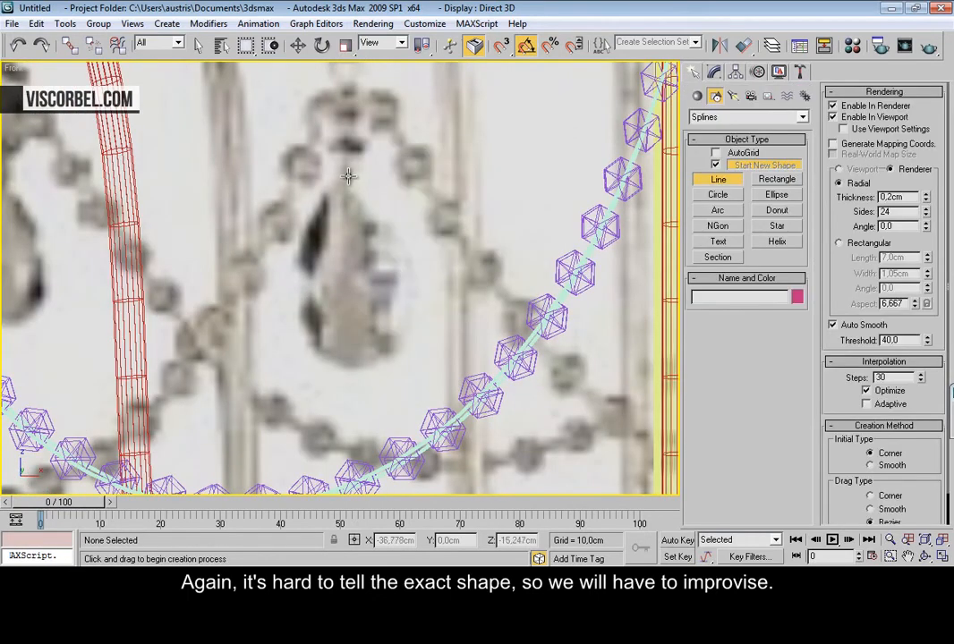
left_click(346, 176)
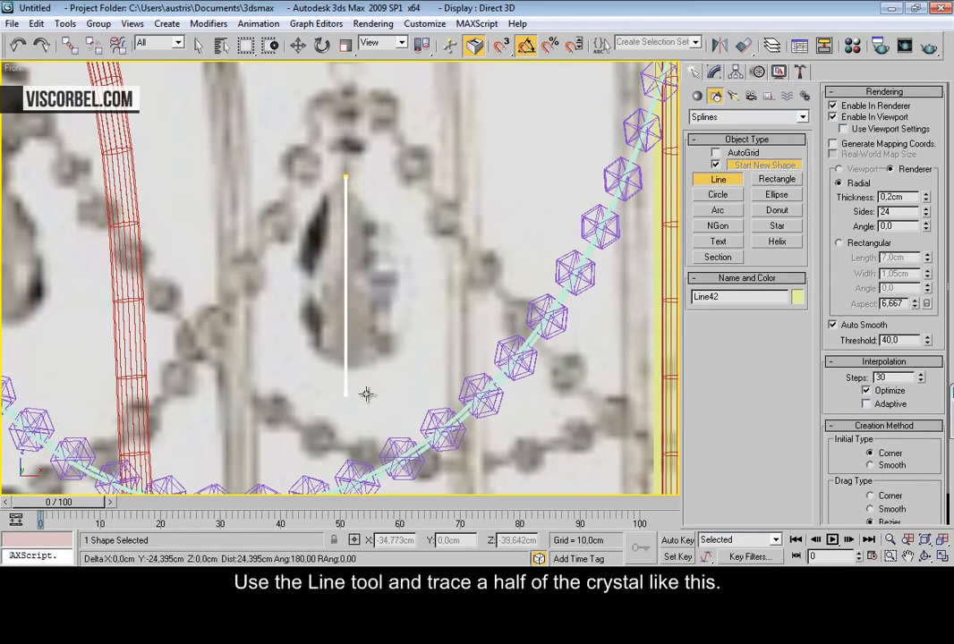
left_click(365, 387, "shift")
left_click(390, 365)
left_click(415, 317)
left_click(413, 244)
left_click(380, 196)
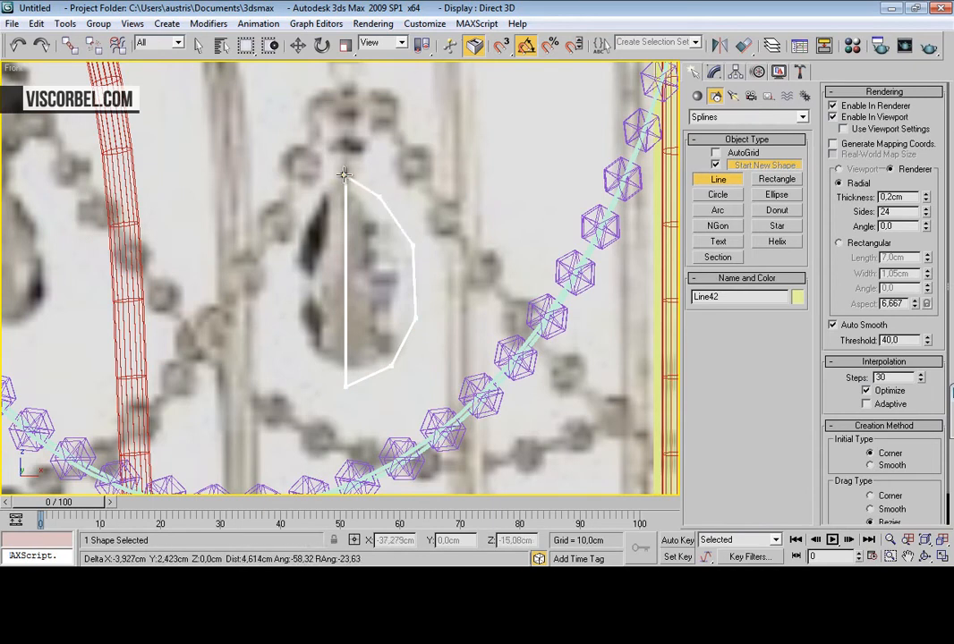
left_click(345, 176)
left_click(449, 340)
right_click(426, 281)
Adjust the outer vertices of the half-crystal outline and turn off its thickness in both renderer and viewport
key("1")
key("w")
left_click_drag(390, 219, 427, 258)
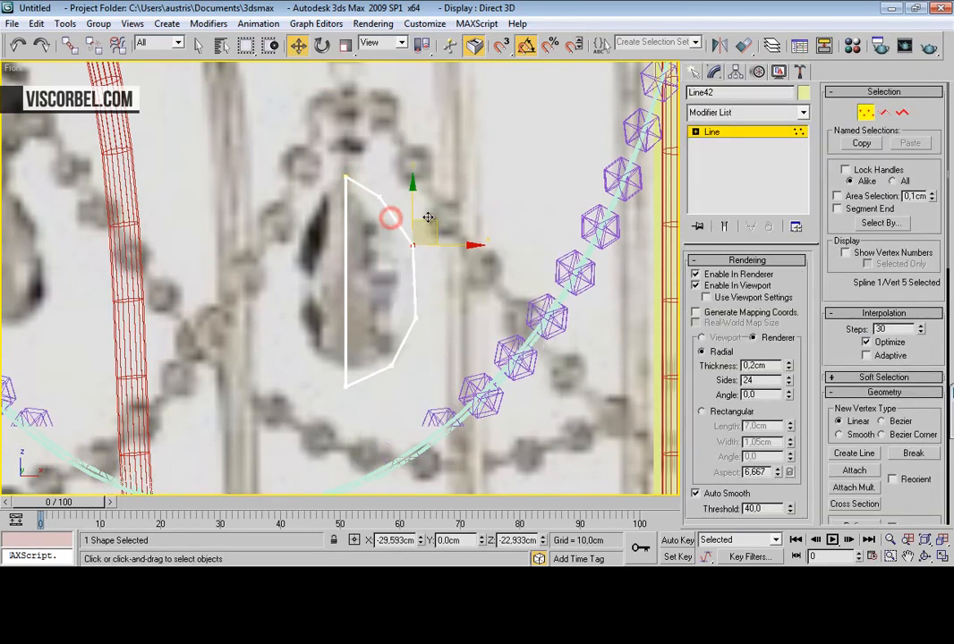
left_click(413, 324)
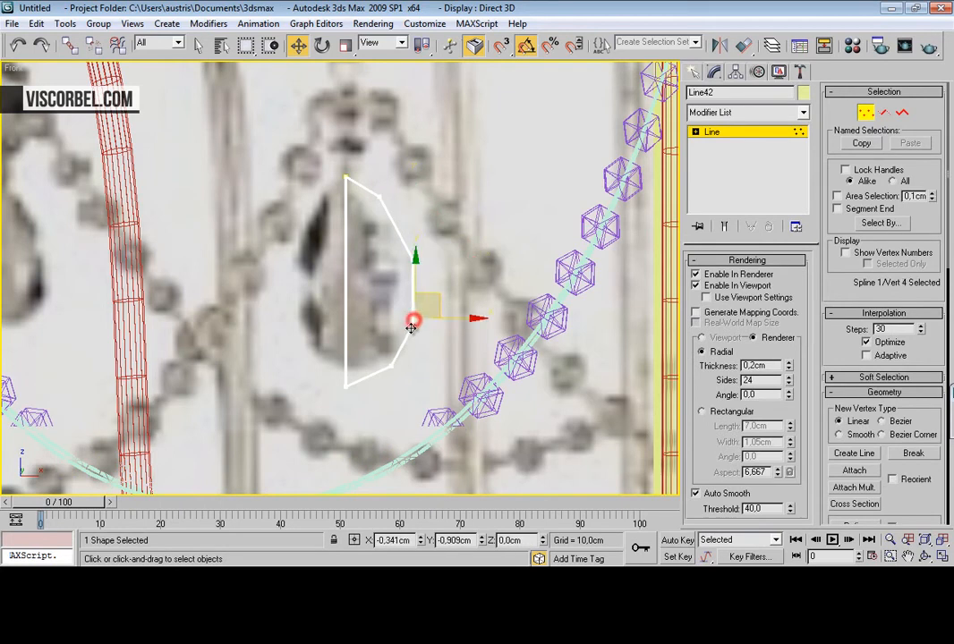
left_click(733, 286)
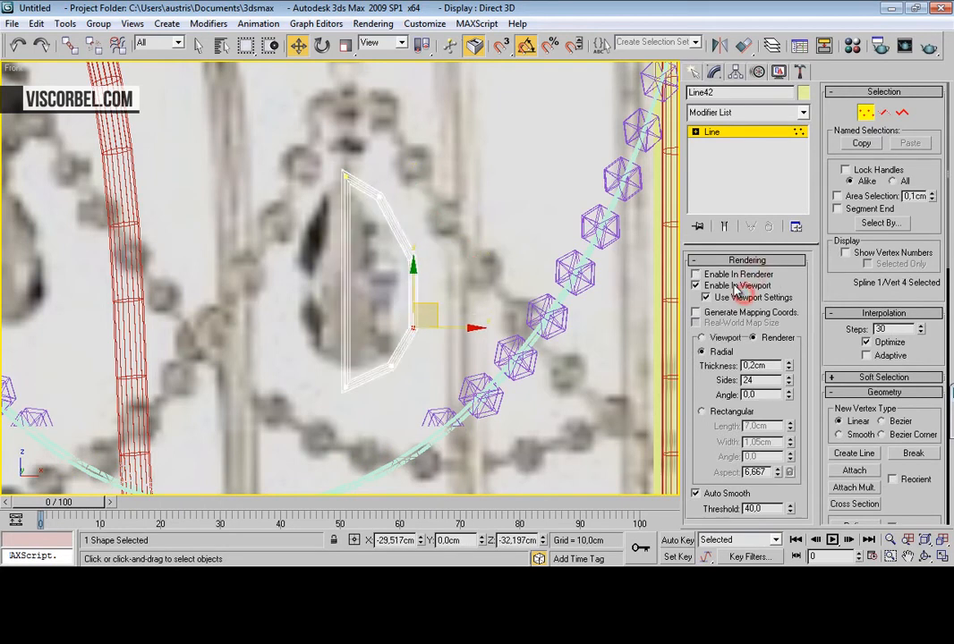
left_click(388, 367)
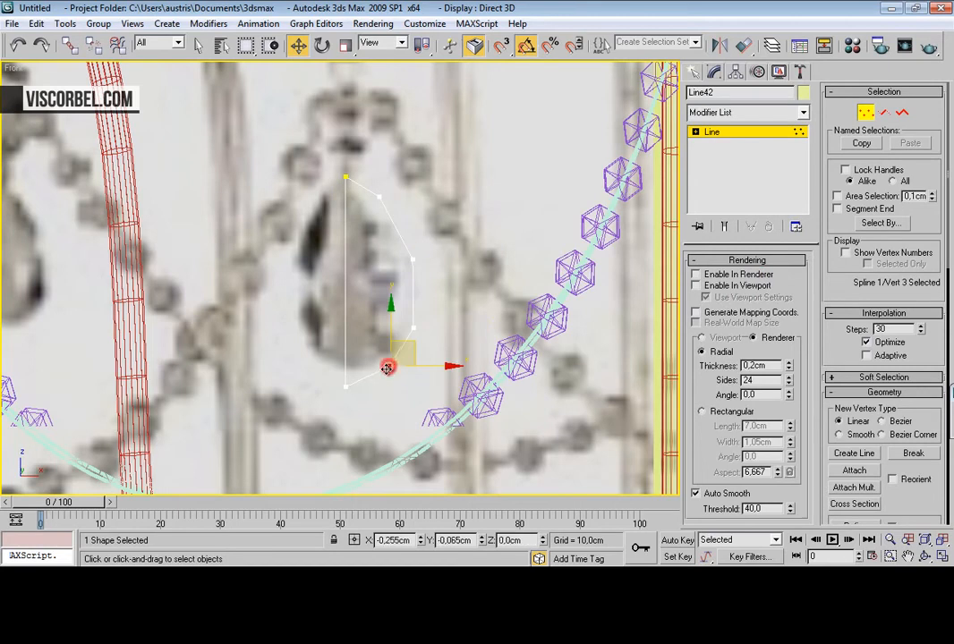
Set all the outline's vertices to Corner and convert the line to an Editable Poly
key("ctrl+a")
right_click(443, 259)
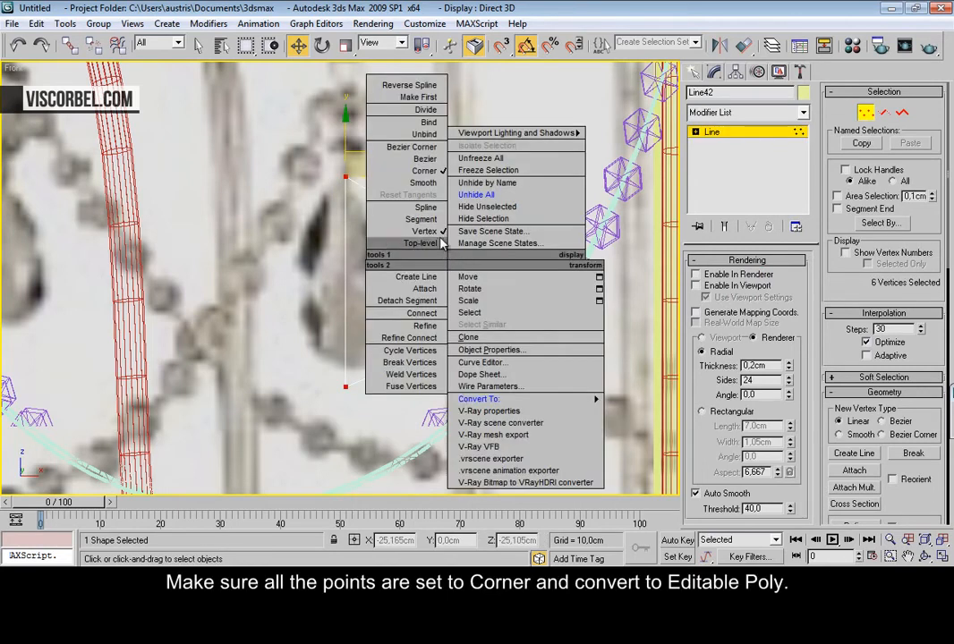
left_click(427, 178)
right_click(382, 235)
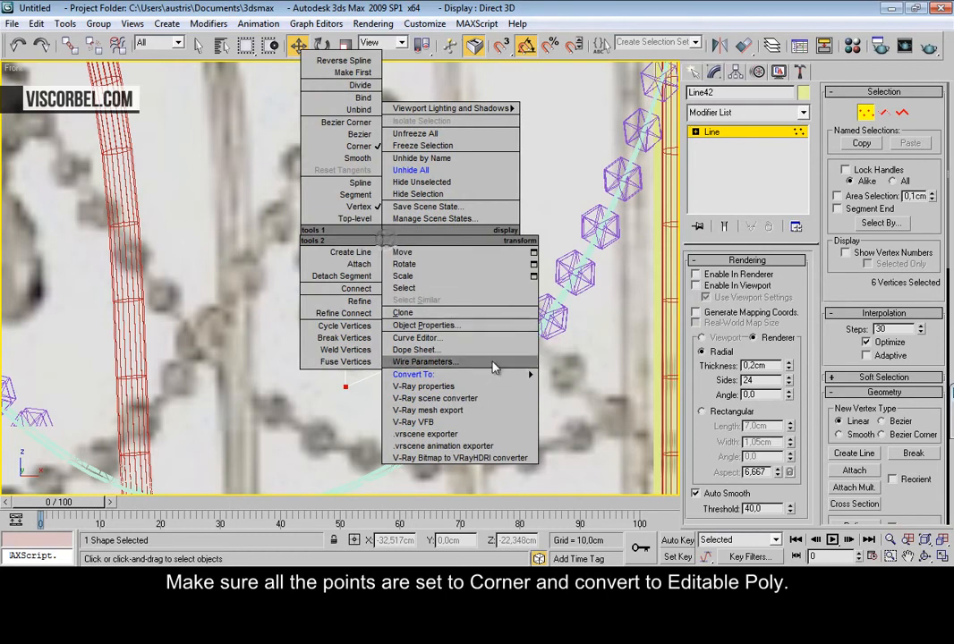
mouse_move(465, 374)
left_click(597, 399)
Cut edges across the half-crystal's upper part, from the upper outer vertex through an interior point to the centre edge
key("1")
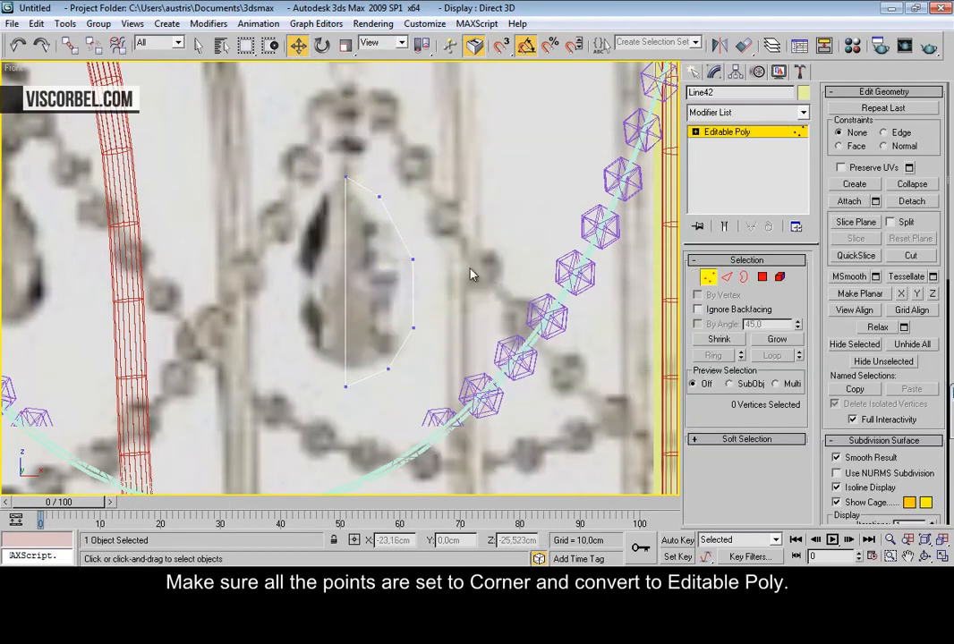
scroll(467, 279, "up", 3)
right_click(501, 246)
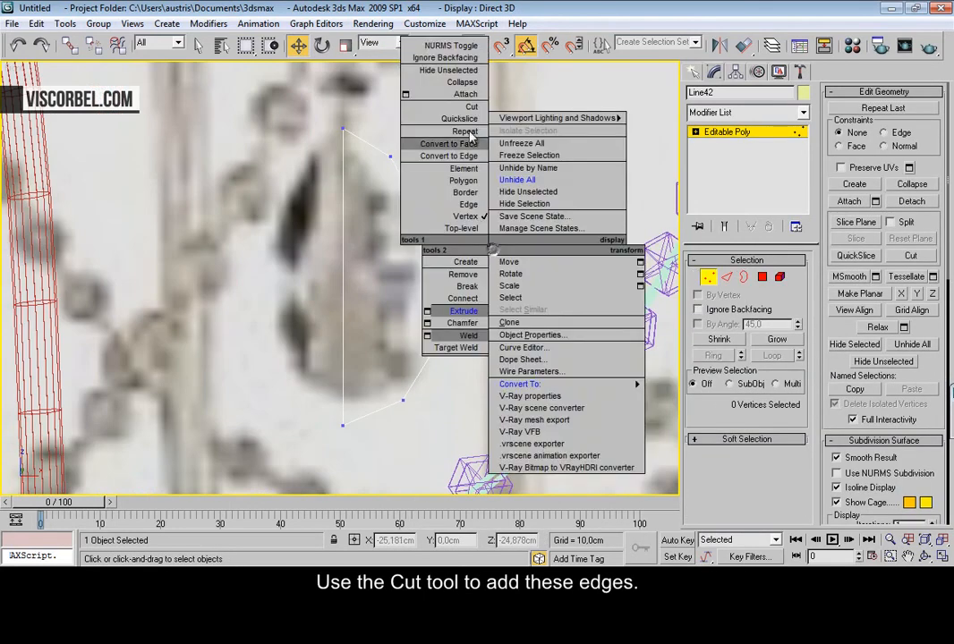
left_click(467, 109)
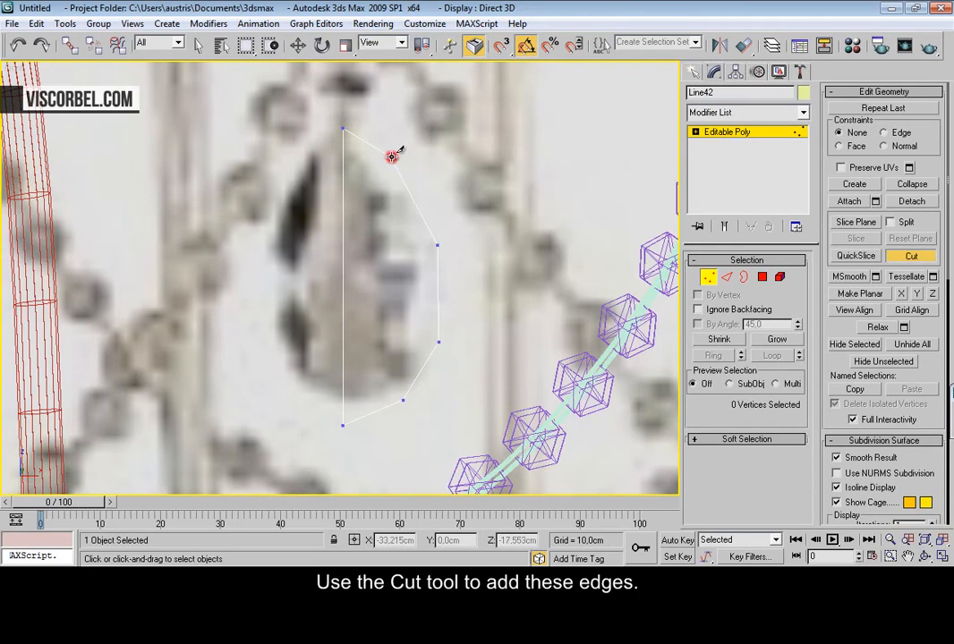
left_click(392, 157)
left_click(383, 233)
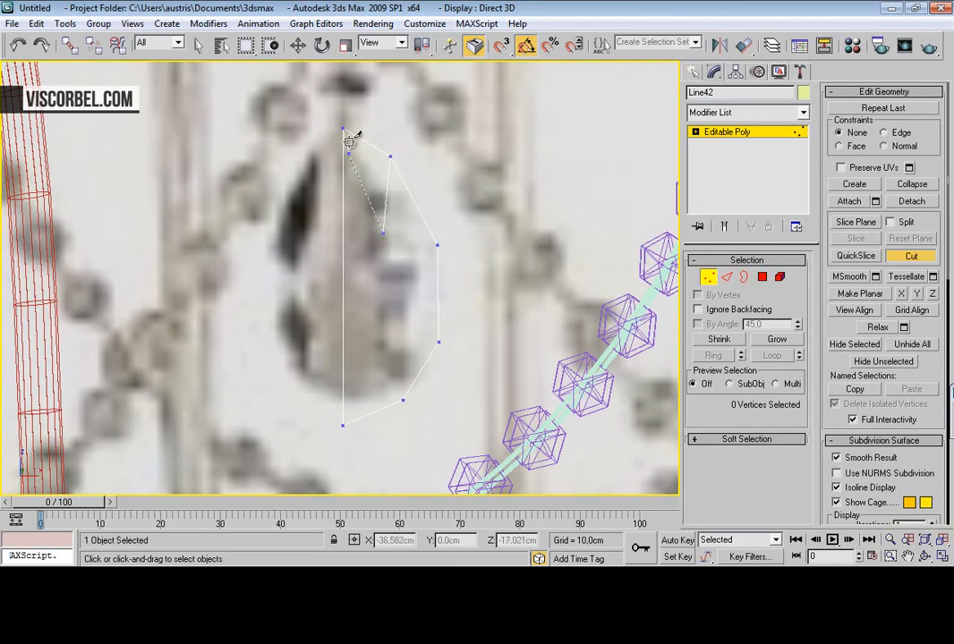
left_click(343, 183)
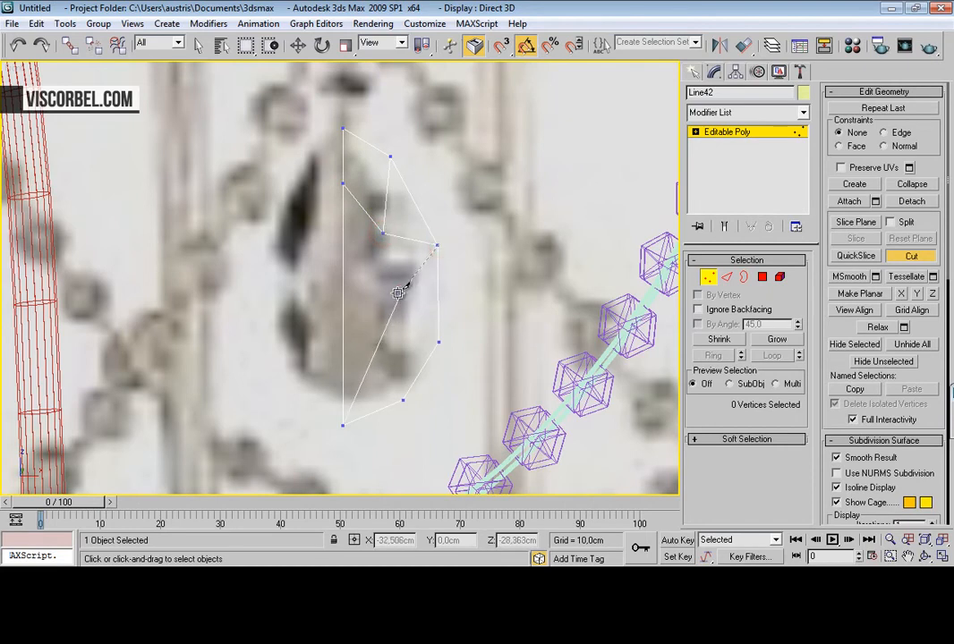
Cut the remaining triangular facets through the half-crystal's middle and lower part, linking interior points to the outer vertices and centre edge
left_click(383, 356)
left_click(404, 398)
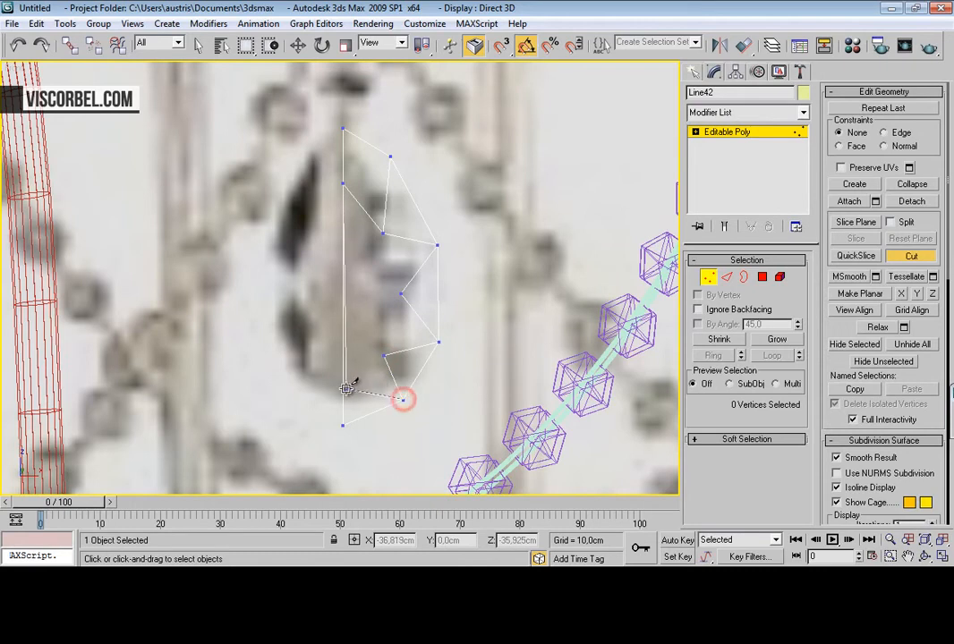
left_click(399, 294)
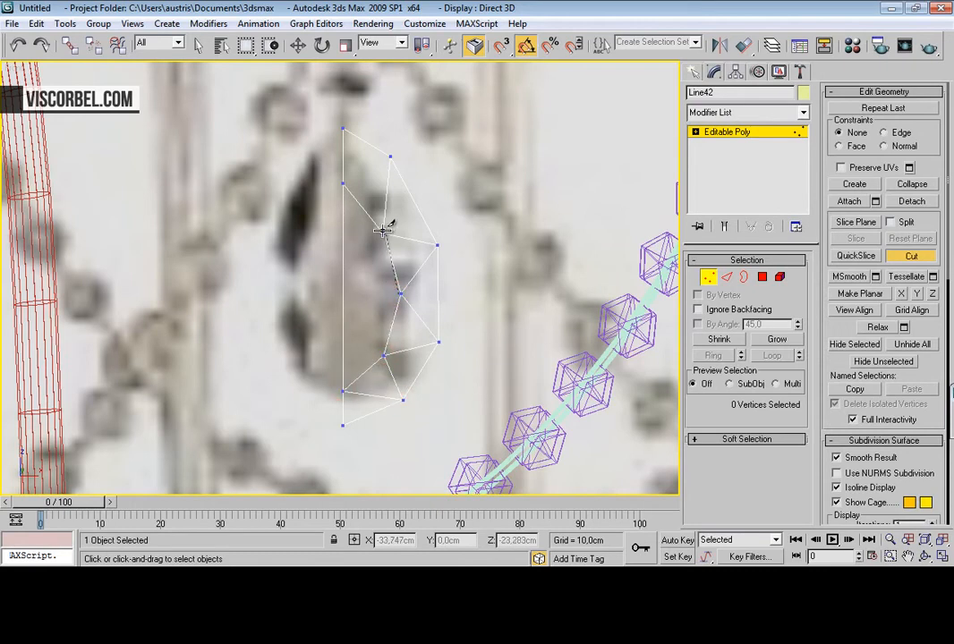
left_click(381, 232)
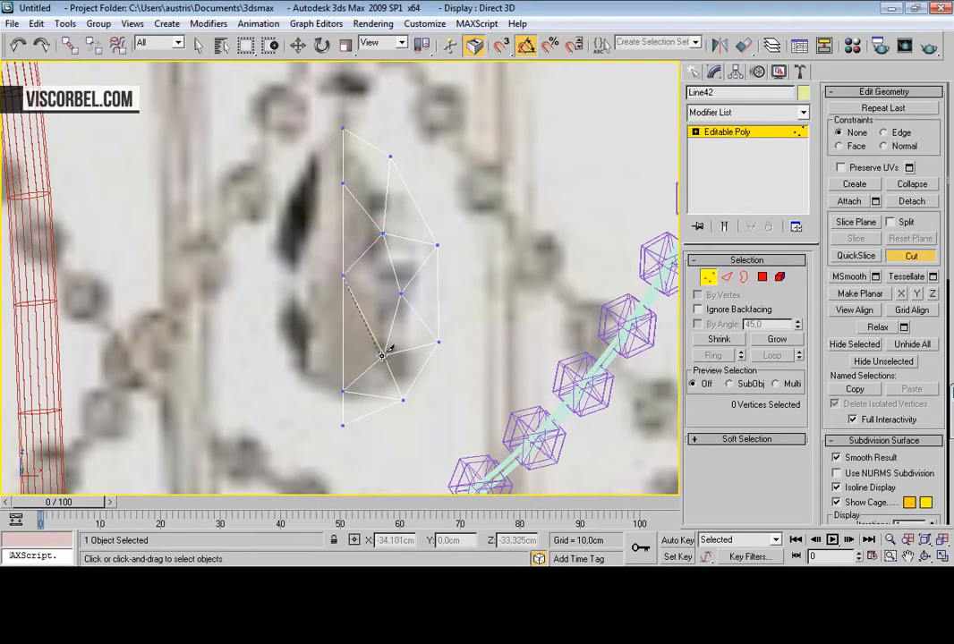
right_click(358, 331)
Move the centre edge's middle vertex slightly down and the upper of the two widest outer vertices slightly inward
right_click(334, 285)
left_click_drag(315, 256, 370, 301)
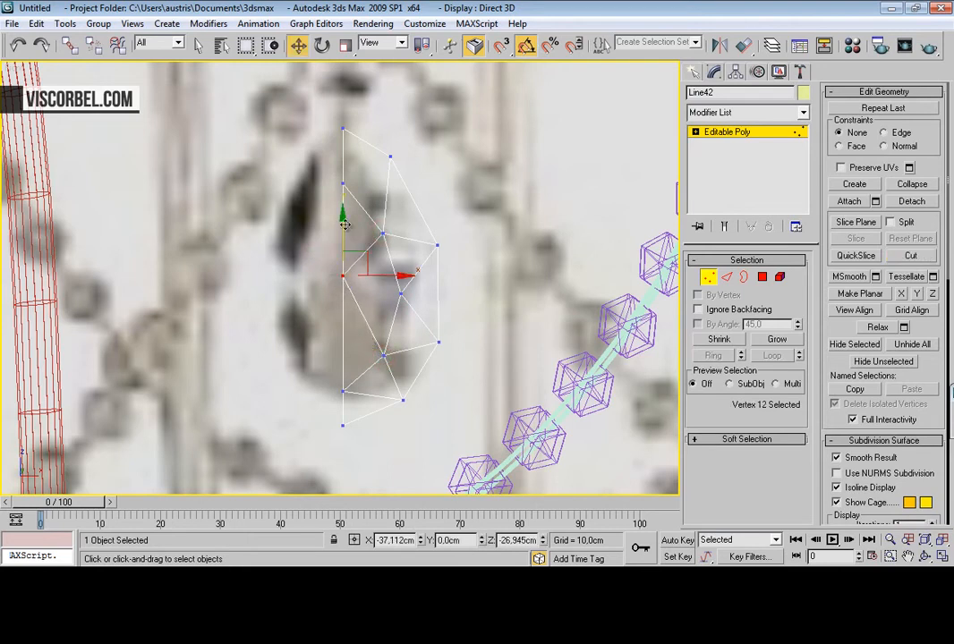
left_click_drag(344, 225, 342, 236)
key("1")
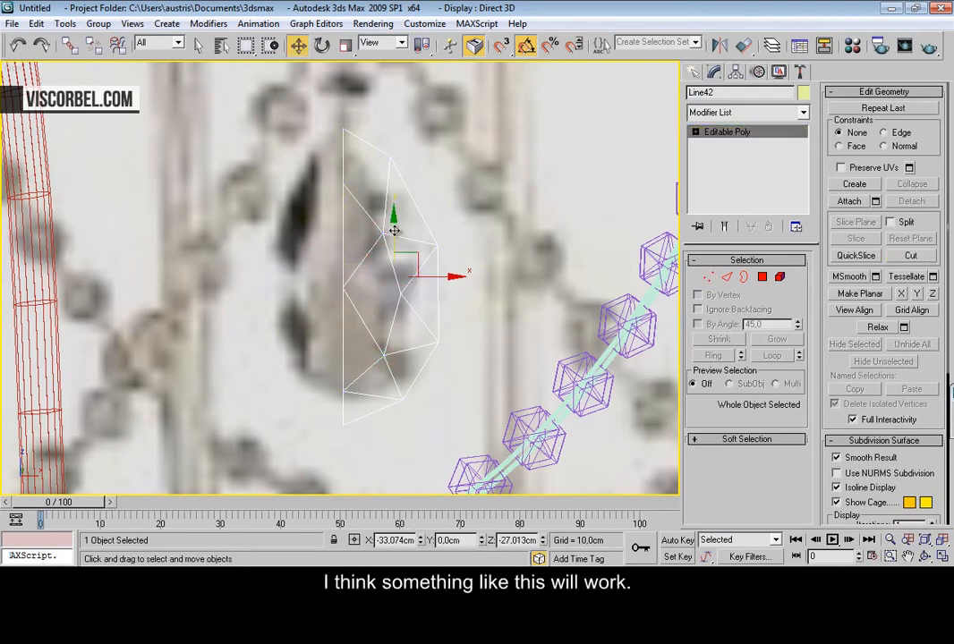
key("1")
left_click(436, 245)
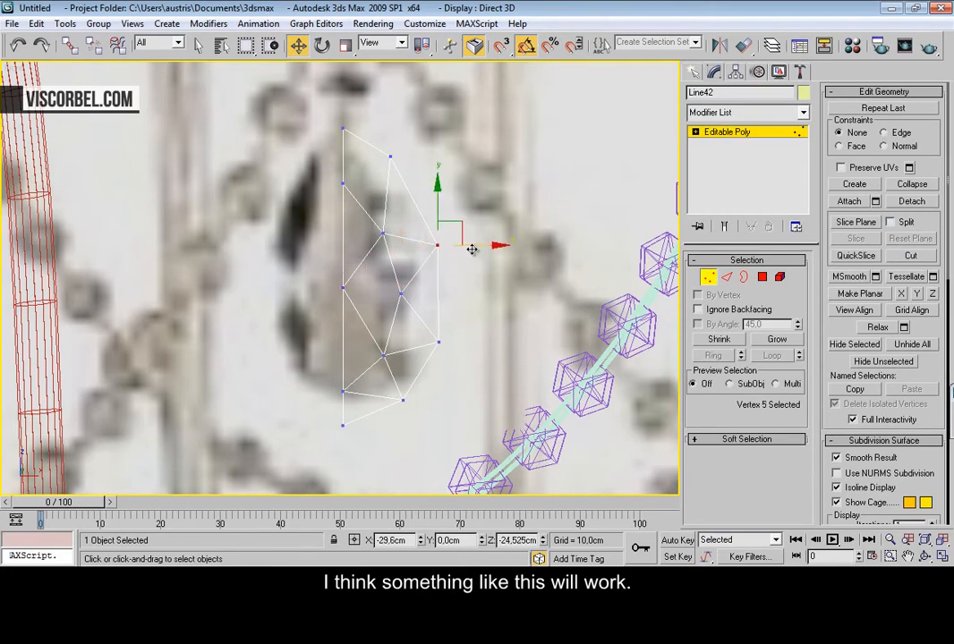
left_click_drag(469, 249, 466, 227)
In the Perspective view, select all the half-crystal's polygons and clear their smoothing groups
key("p")
key("z")
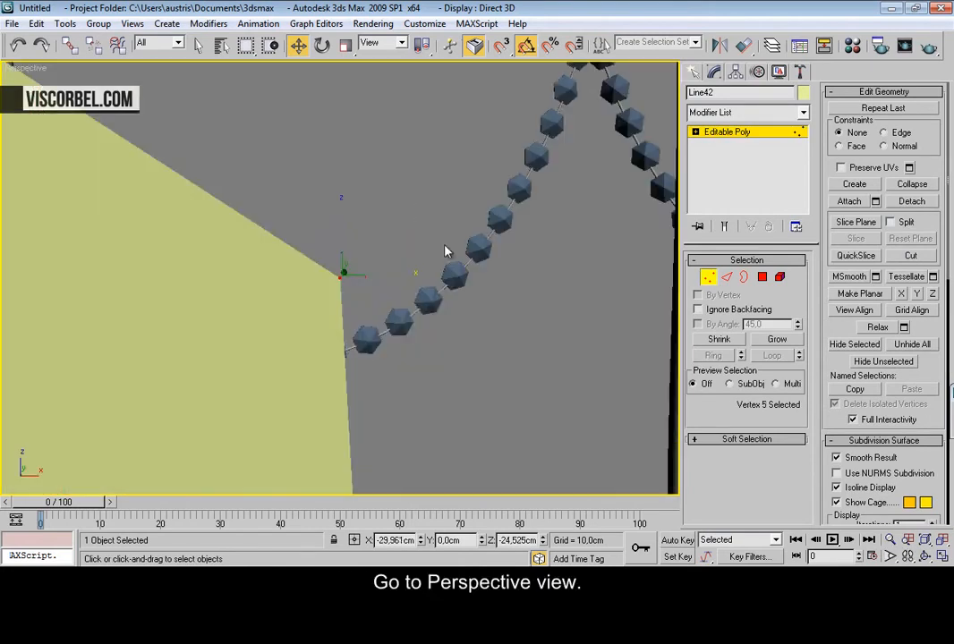
scroll(291, 248, "down", 10)
scroll(317, 260, "up", 3)
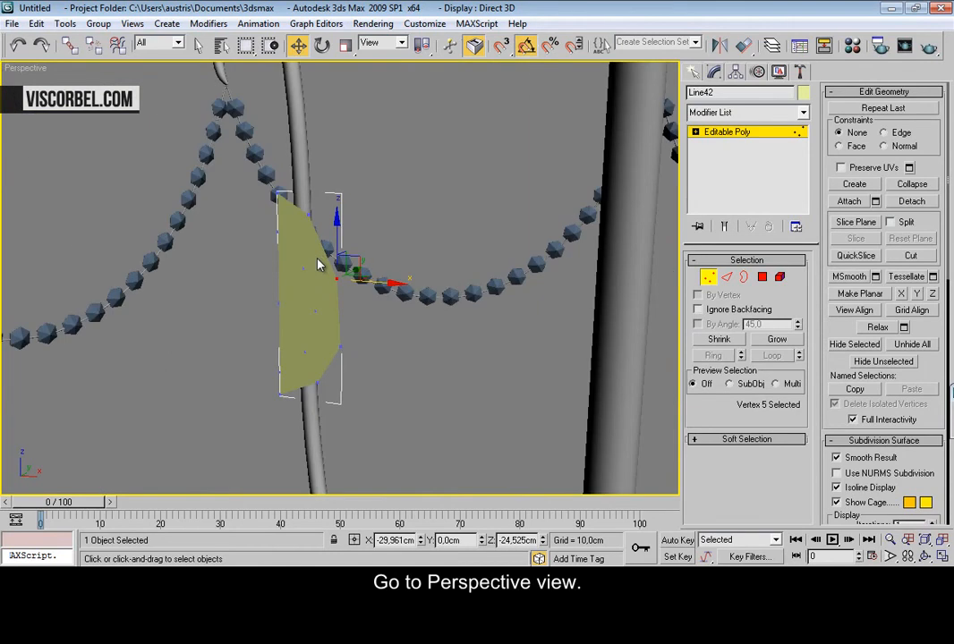
key("4")
key("ctrl+a")
left_click_drag(934, 461, 881, 41)
scroll(881, 345, "down", 5)
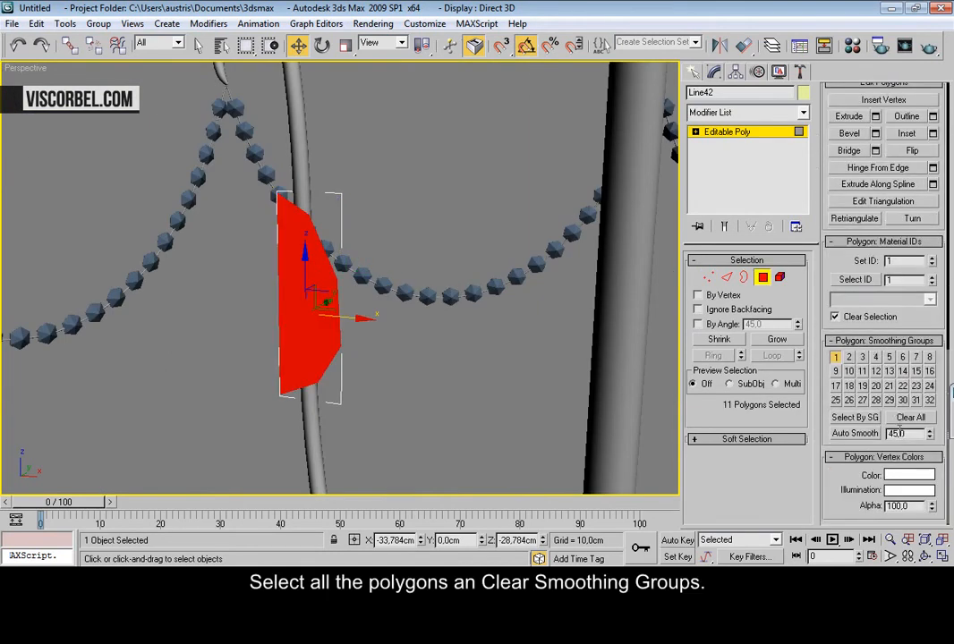
scroll(395, 388, "up", 3)
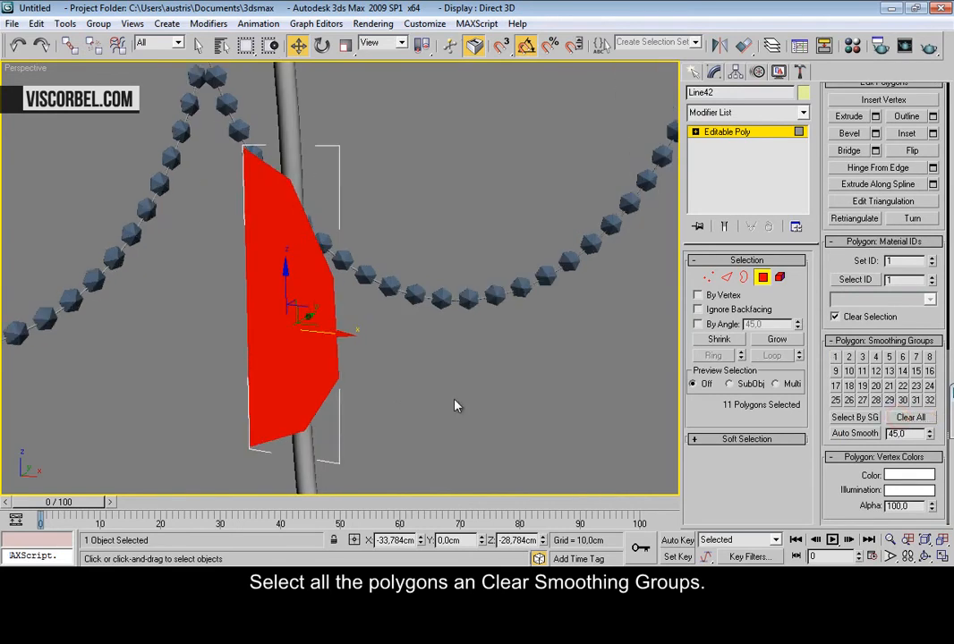
left_click(488, 402)
Show the edged faces, select the inner polygons beside the centre edge and pull them out along Y to give the half-crystal depth
middle_click_drag(385, 358, 325, 302, "alt")
scroll(293, 326, "up", 2)
scroll(378, 292, "down", 2)
key("F4")
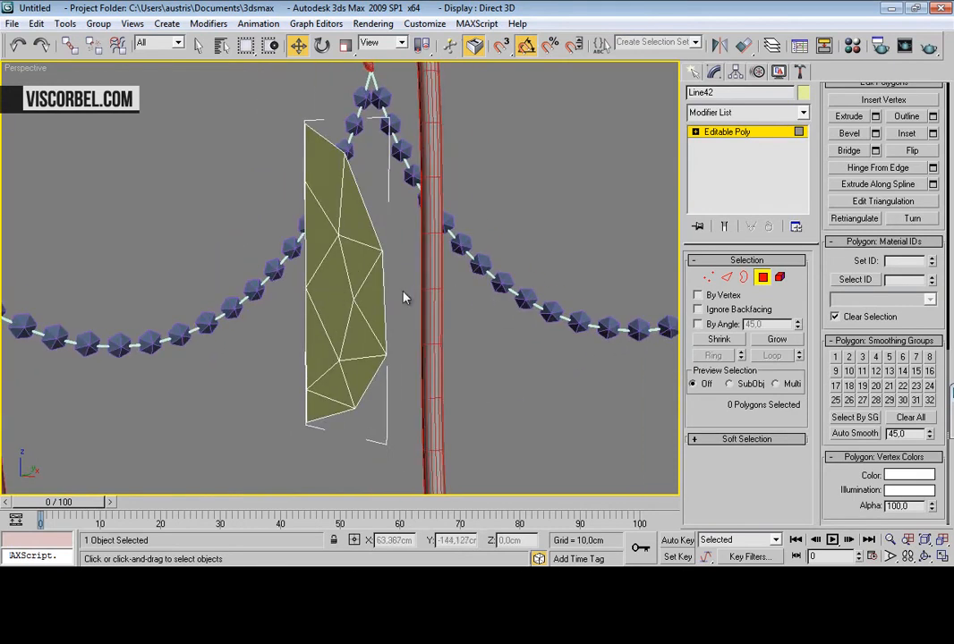
key("4")
key("4")
left_click(336, 309)
left_click(312, 341, "ctrl")
left_click(309, 228, "ctrl")
middle_click_drag(370, 273, 318, 278, "alt")
left_click_drag(371, 294, 334, 296)
middle_click_drag(335, 296, 290, 295, "alt")
Pull the centre edge's middle vertex further out to about Y -3.6 cm and check the shaded facets
key("1")
left_click_drag(289, 282, 331, 304)
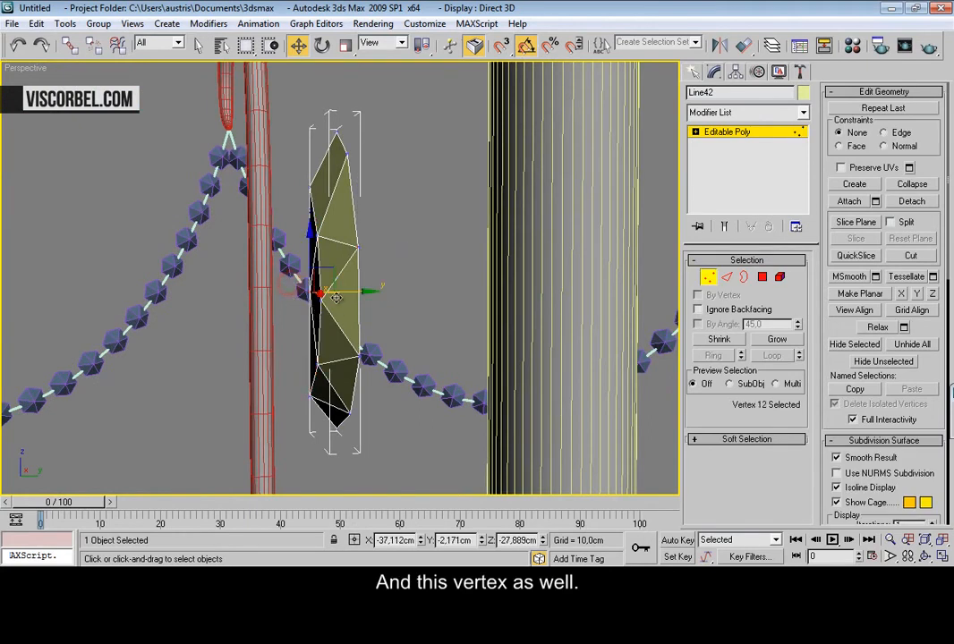
middle_click_drag(330, 304, 360, 307, "alt")
left_click_drag(342, 292, 327, 292)
middle_click_drag(327, 292, 354, 288, "alt")
key("1")
left_click(456, 225)
key("F4")
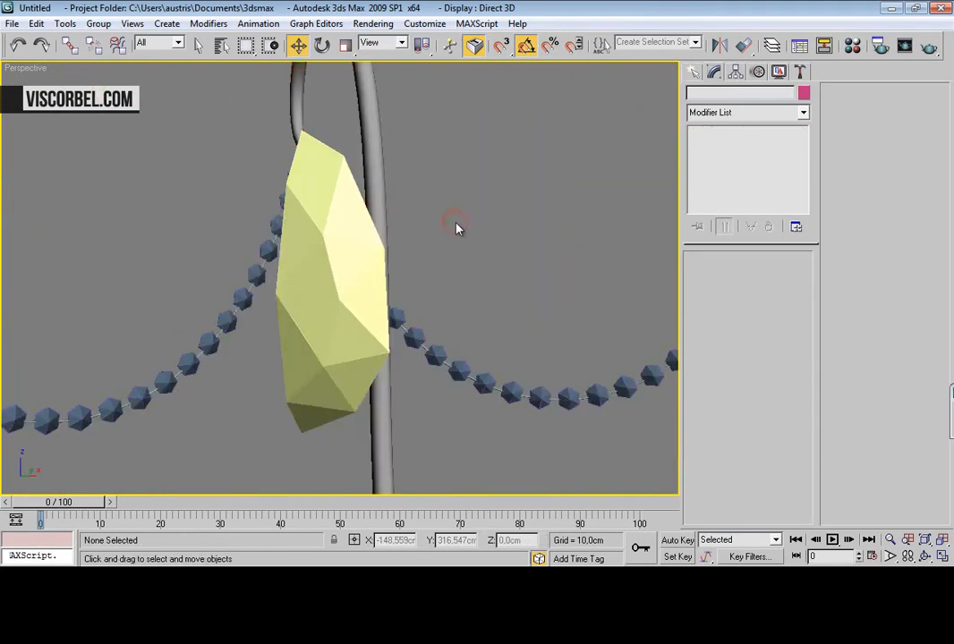
scroll(455, 228, "down", 4)
middle_click_drag(453, 241, 309, 231, "alt")
scroll(439, 241, "up", 4)
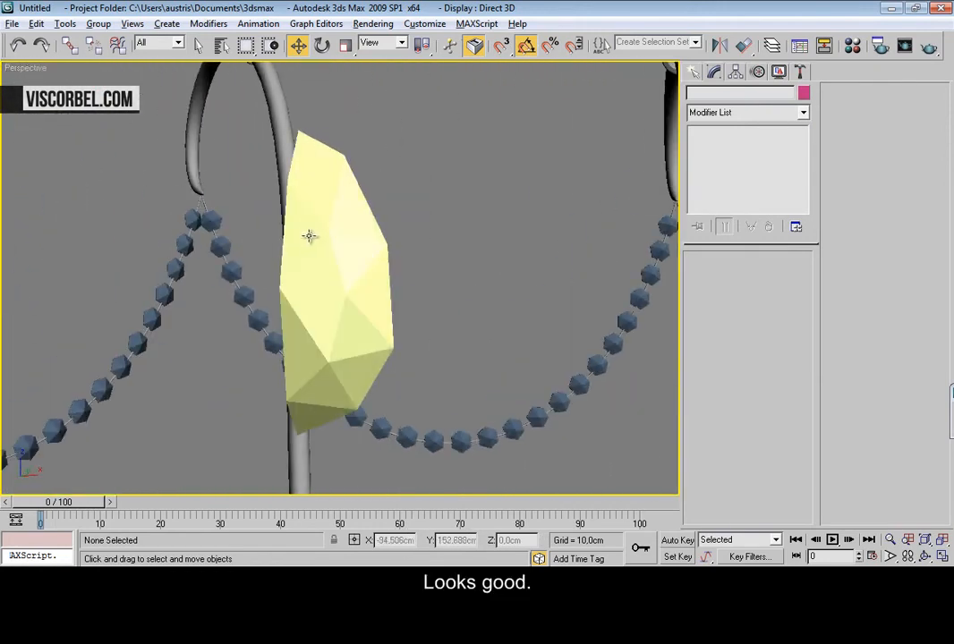
Add a Symmetry modifier on the X axis and shift its mirror plane to the centre edge to form the other half
left_click(362, 272)
left_click(743, 112)
scroll(747, 331, "down", 10)
left_click(734, 357)
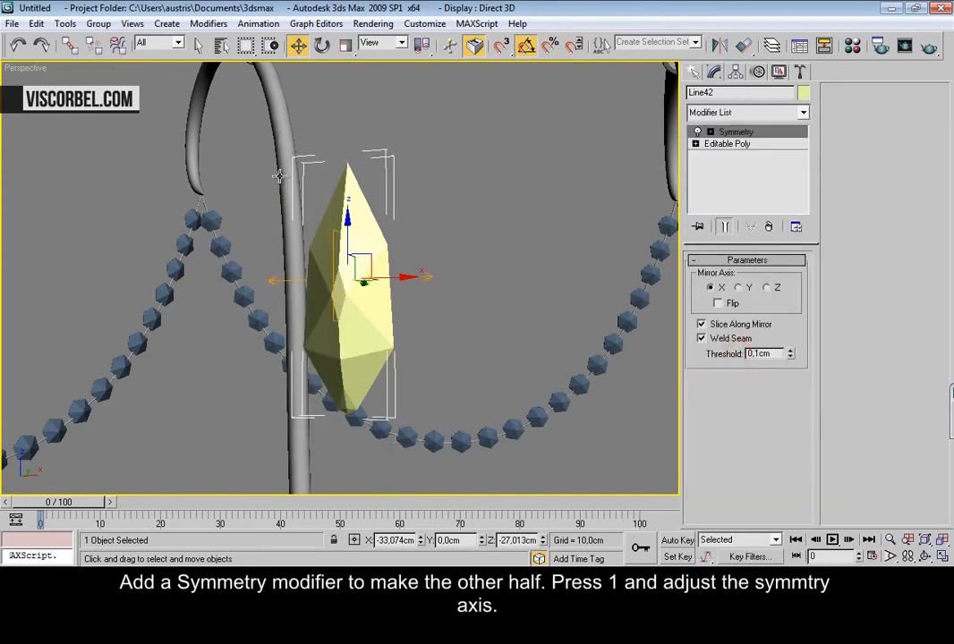
key("1")
middle_click_drag(294, 230, 327, 240, "alt")
left_click_drag(397, 277, 346, 271)
middle_click_drag(345, 271, 427, 248, "alt")
Convert the crystal to Editable Poly and remove the vertical centre edges that split its middle facets
right_click(363, 238)
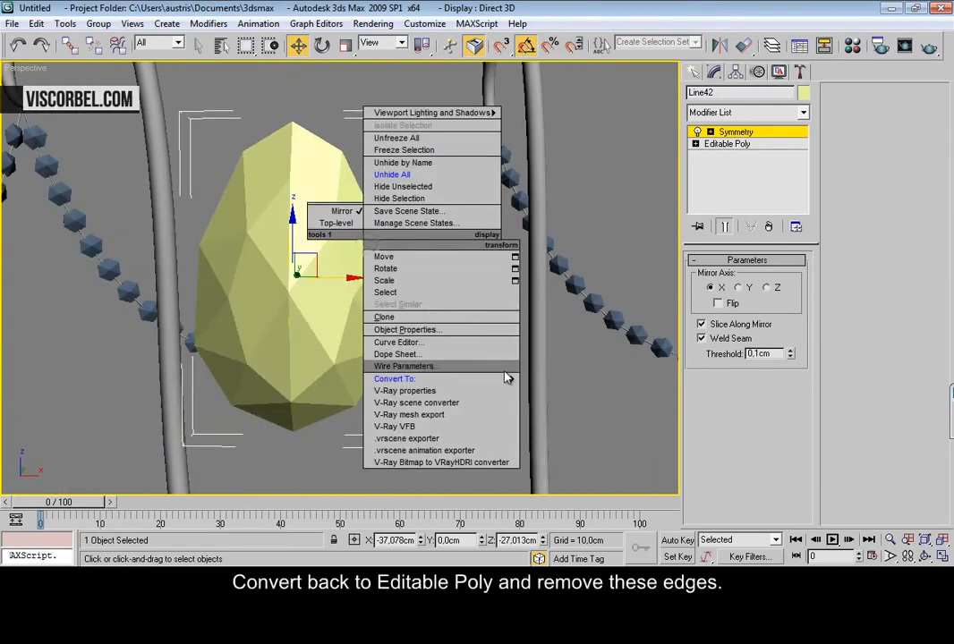
left_click(539, 392)
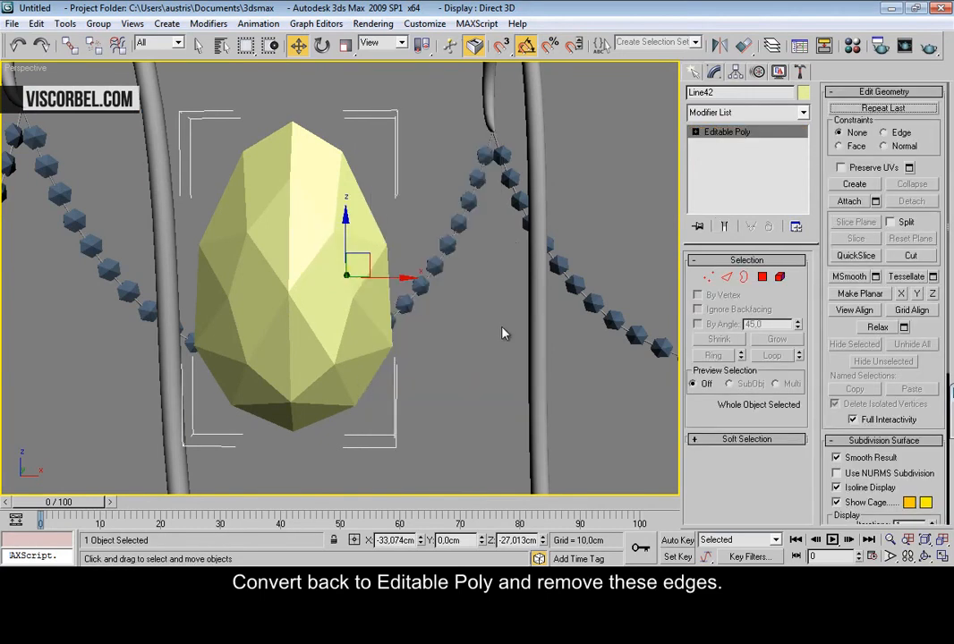
key("2")
left_click(289, 240)
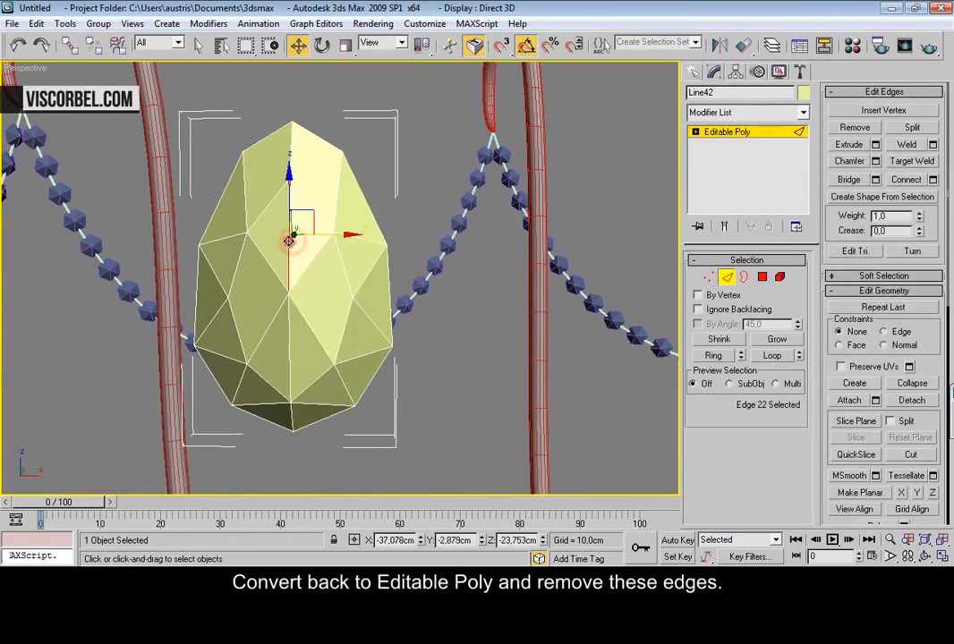
right_click(361, 314)
left_click(350, 346)
middle_click_drag(351, 349, 414, 211, "alt")
key("1")
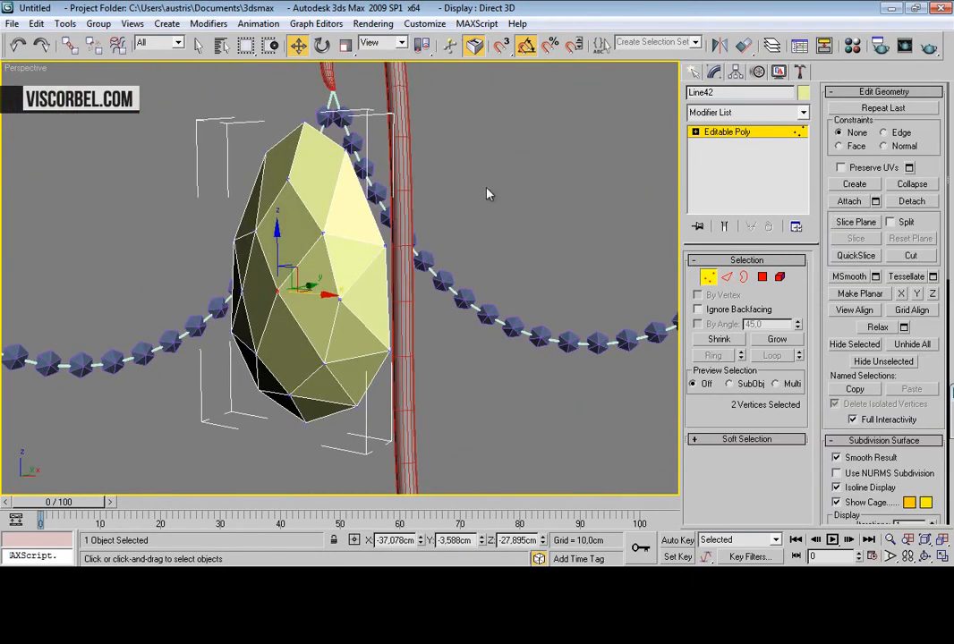
key("1")
Mirror the crystal front to back with a second Symmetry modifier on the Z axis and convert it to Editable Poly
left_click(758, 112)
key("s")
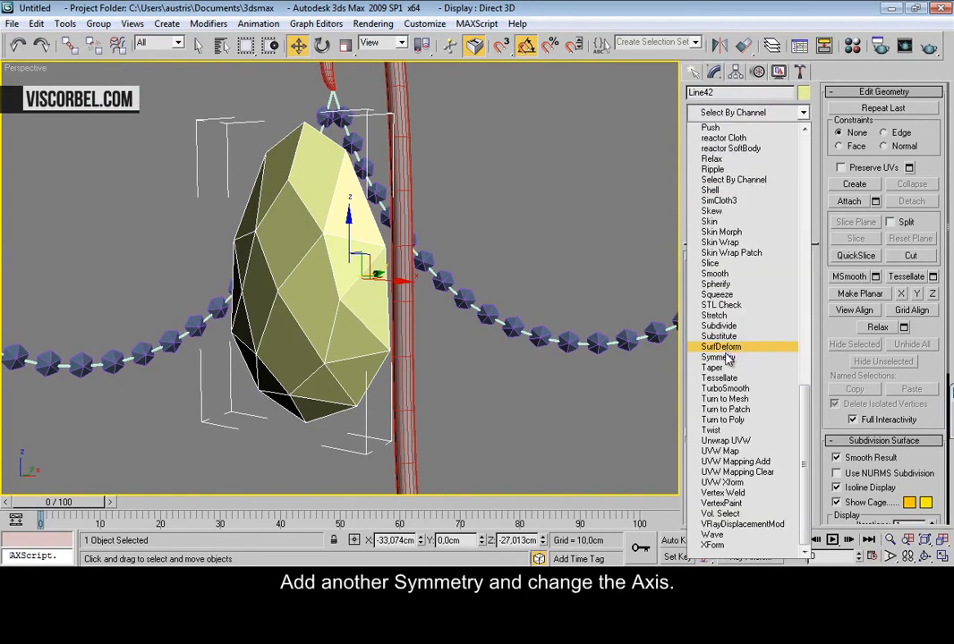
key("s")
key("s")
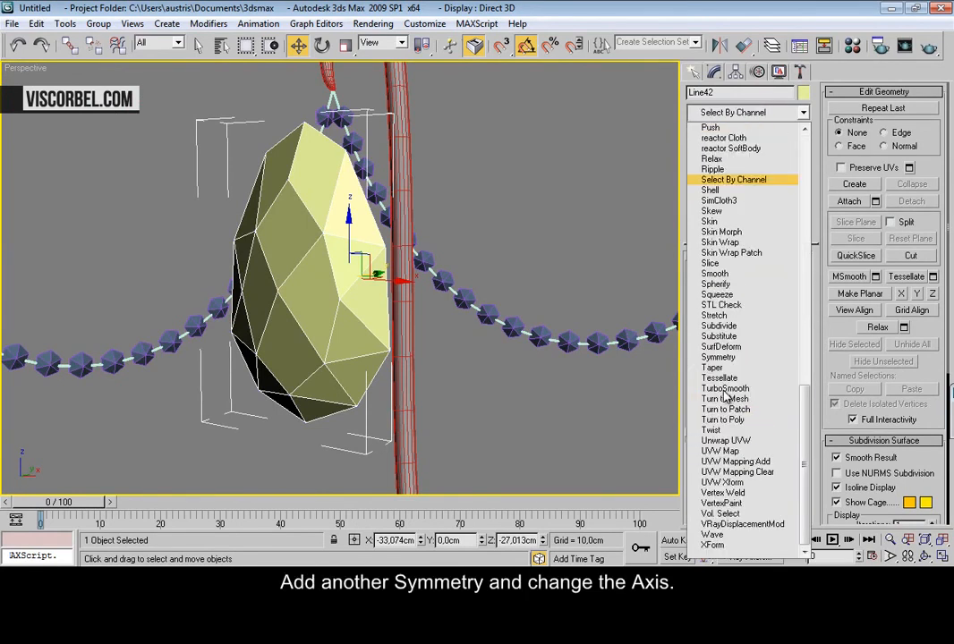
left_click(731, 362)
middle_click_drag(581, 313, 453, 299, "alt")
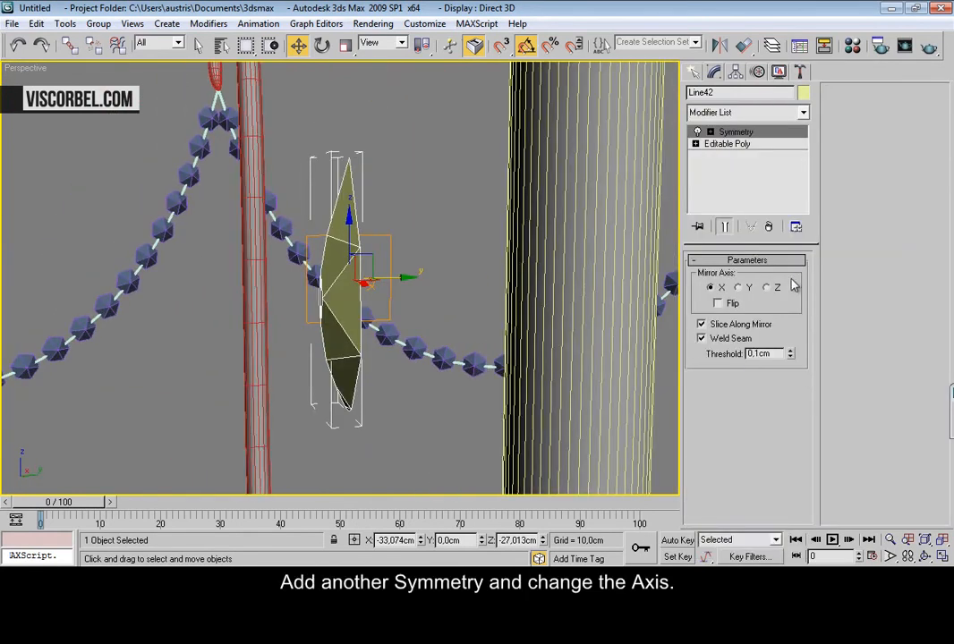
left_click(772, 287)
mouse_move(375, 268)
middle_mouse_down("alt")
mouse_move(242, 260)
mouse_move(486, 257)
mouse_move(443, 196)
mouse_move(366, 273)
middle_mouse_up("alt")
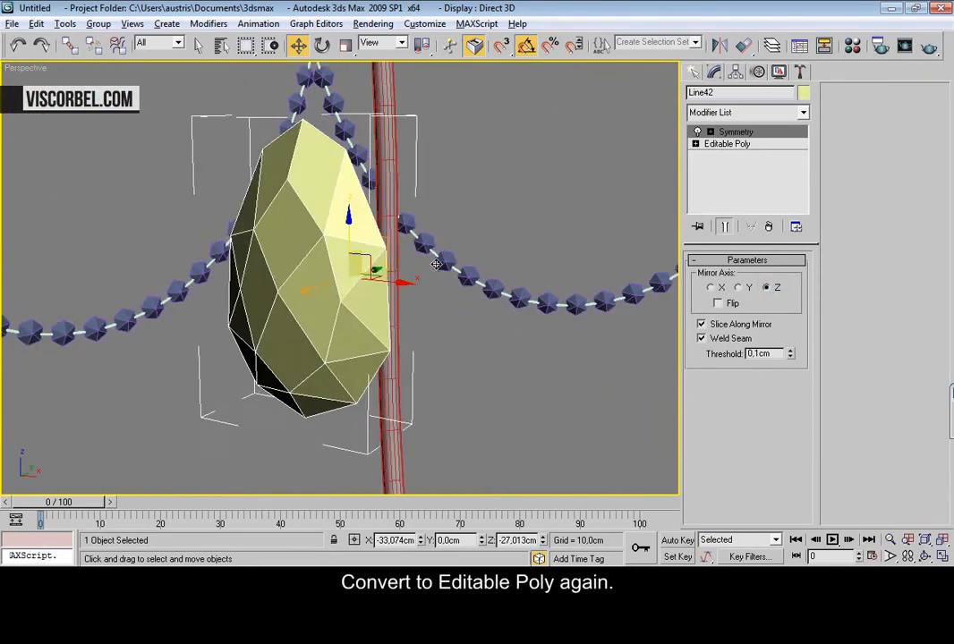
right_click(391, 269)
mouse_move(537, 408)
left_click(579, 420)
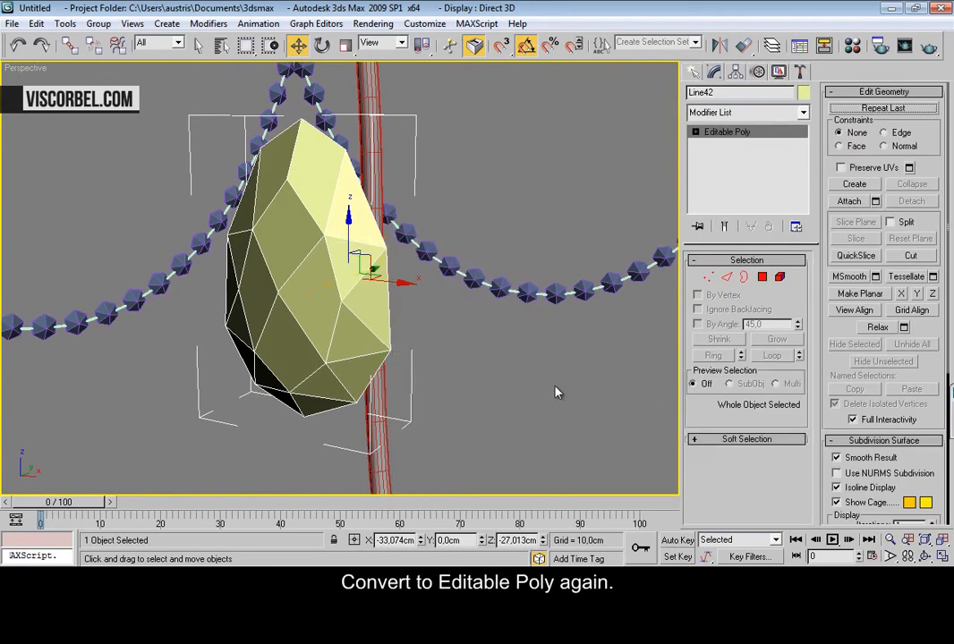
In the Front view, narrow and slightly lower the top ring of vertices, and scale in the row beneath it to match the reference
key("f")
middle_click_drag(488, 305, 492, 316)
key("1")
left_click_drag(282, 159, 463, 197)
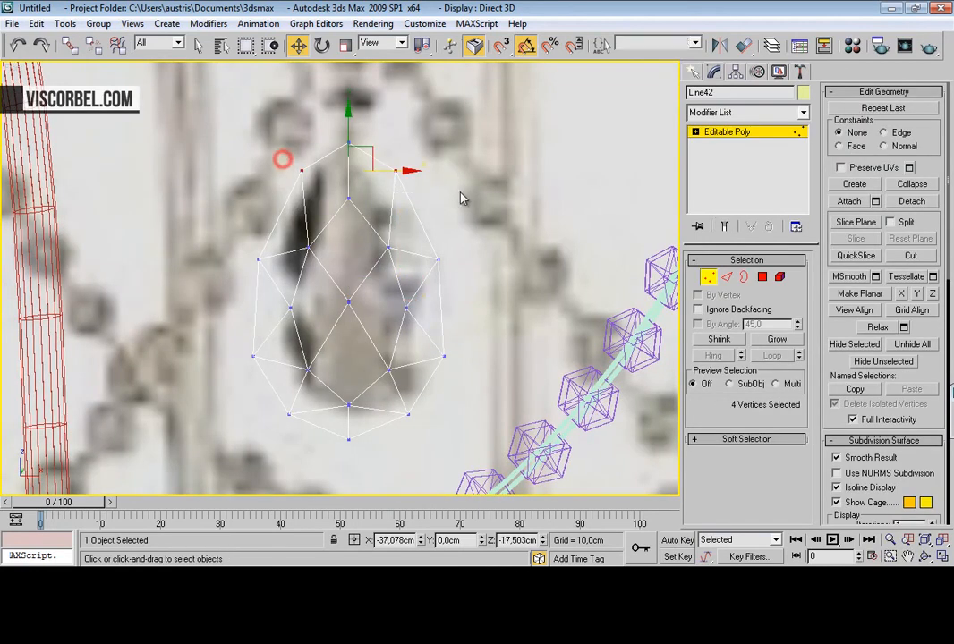
key("r")
left_click_drag(405, 172, 397, 173)
key("w")
left_click_drag(348, 129, 354, 141)
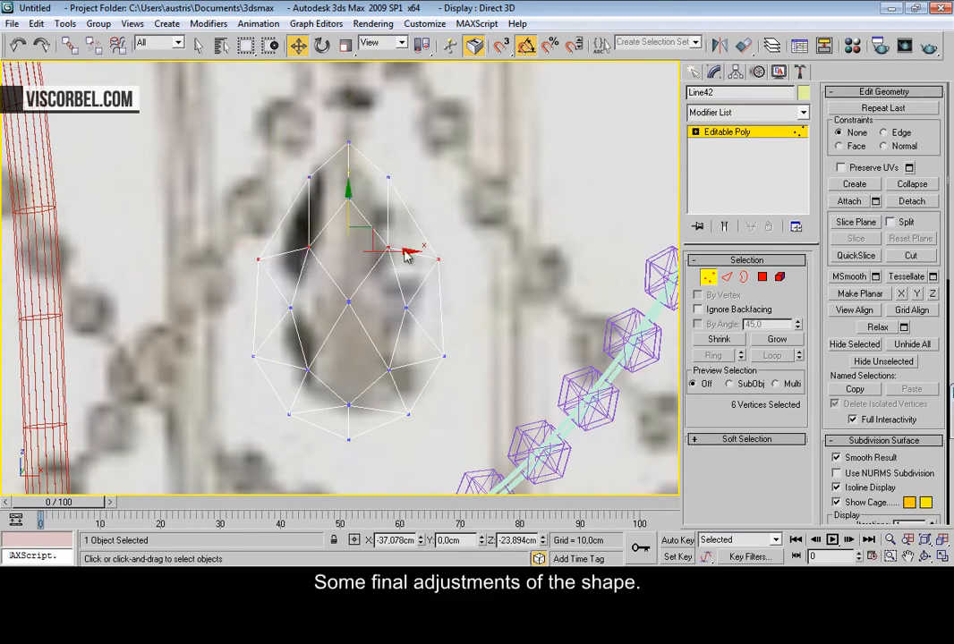
key("r")
left_click_drag(405, 255, 405, 252)
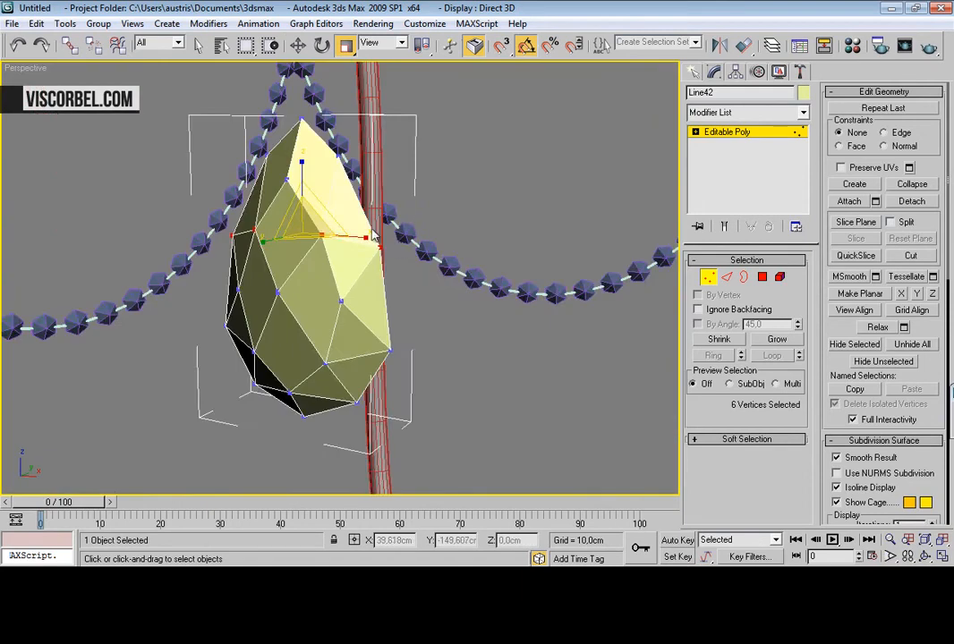
Examine the crystal's shaded facets from several angles within the chandelier, with edged faces turned off
scroll(349, 268, "down", 5)
left_click(434, 262)
scroll(402, 283, "up", 3)
mouse_move(401, 282)
middle_mouse_down("alt")
mouse_move(493, 280)
mouse_move(379, 298)
mouse_move(261, 280)
middle_mouse_up("alt")
key("F4")
scroll(315, 291, "down", 8)
mouse_move(396, 279)
middle_mouse_down("alt")
mouse_move(444, 273)
mouse_move(403, 292)
middle_mouse_up("alt")
scroll(385, 277, "up", 10)
Assign the blue Crystal material to the large teardrop crystal
left_click(379, 268)
key("m")
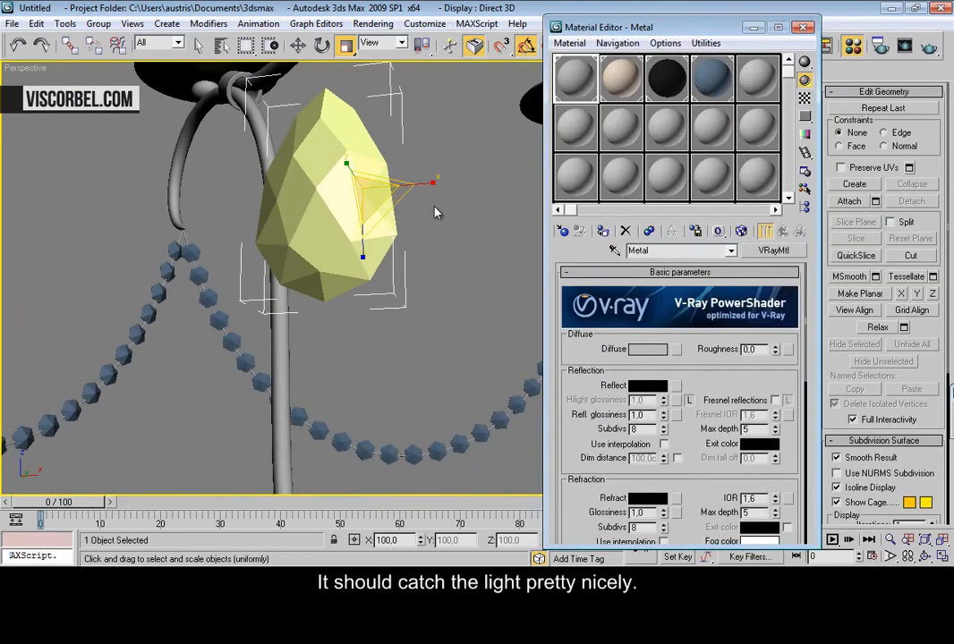
left_click(712, 90)
left_click(605, 231)
middle_click_drag(375, 215, 279, 296, "alt")
Move the crystal about 36.1 cm in X and -4.6 cm in Z to hang beneath the central arm's chain junction, and close the Material Editor
key("f")
scroll(337, 264, "down", 8)
scroll(336, 264, "up", 4)
key("w")
left_click_drag(301, 311, 383, 289)
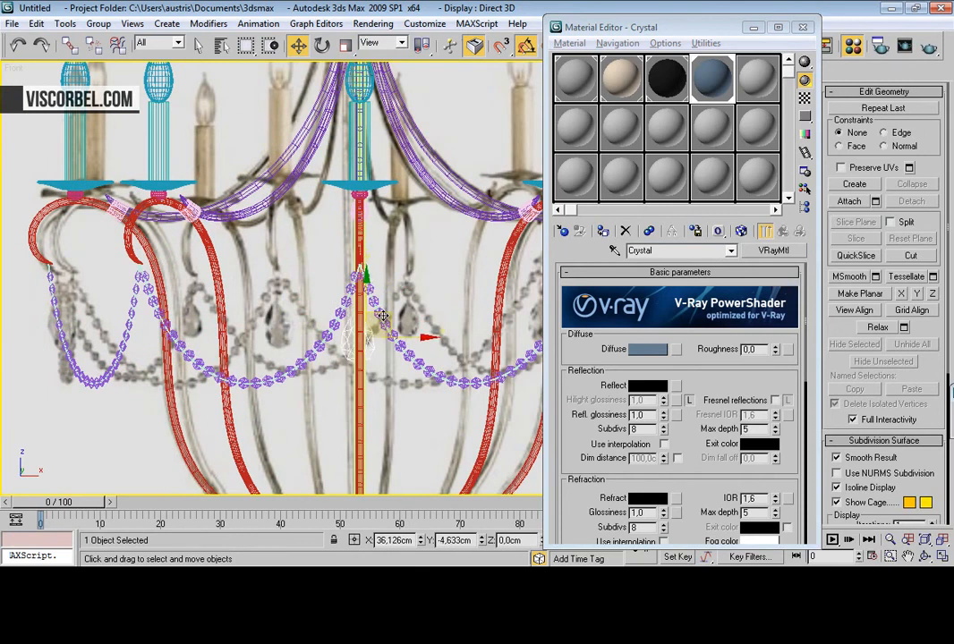
middle_click_drag(383, 316, 353, 287)
scroll(353, 288, "up", 4)
left_click(796, 27)
In the Front view, move the teardrop crystal to about X 41.8 cm, Z -182 cm, beside the bead chain at the chandelier's bottom
scroll(418, 236, "down", 4)
middle_click_drag(418, 236, 407, 107)
scroll(418, 203, "down", 2)
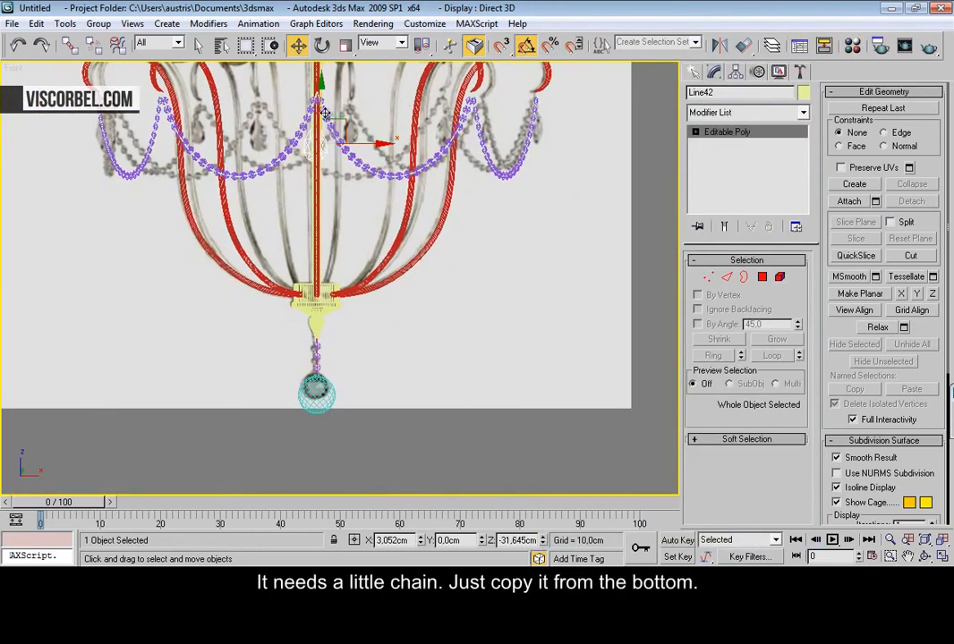
middle_click_drag(325, 113, 334, 241)
scroll(361, 278, "up", 4)
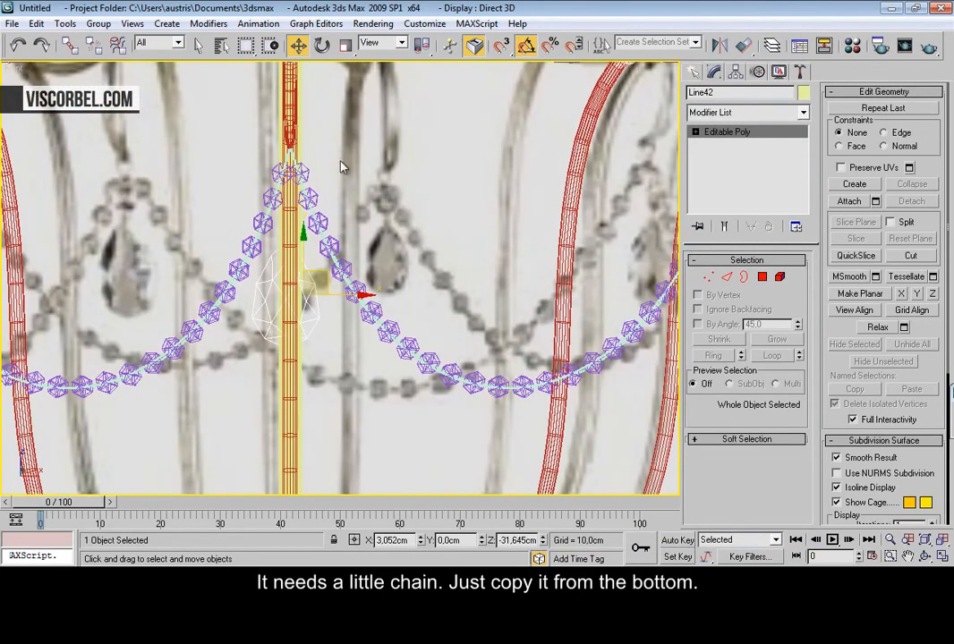
scroll(344, 172, "down", 5)
left_click_drag(403, 247, 396, 367, "shift")
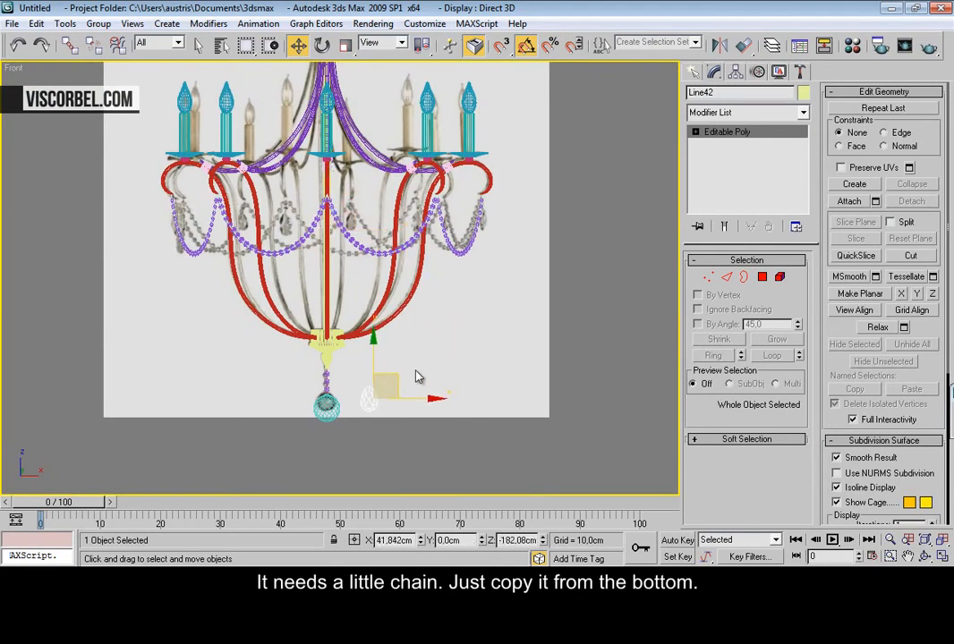
Copy the upper two beads and their links from the bottom chain and place the copy directly above the teardrop crystal
scroll(416, 375, "up", 6)
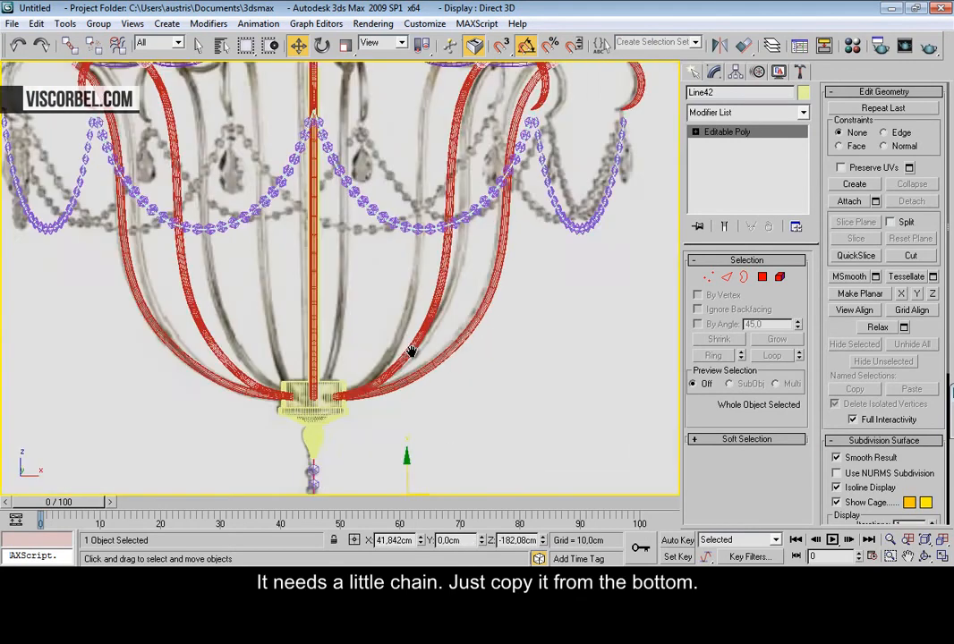
middle_click_drag(372, 326, 347, 247)
scroll(362, 256, "up", 3)
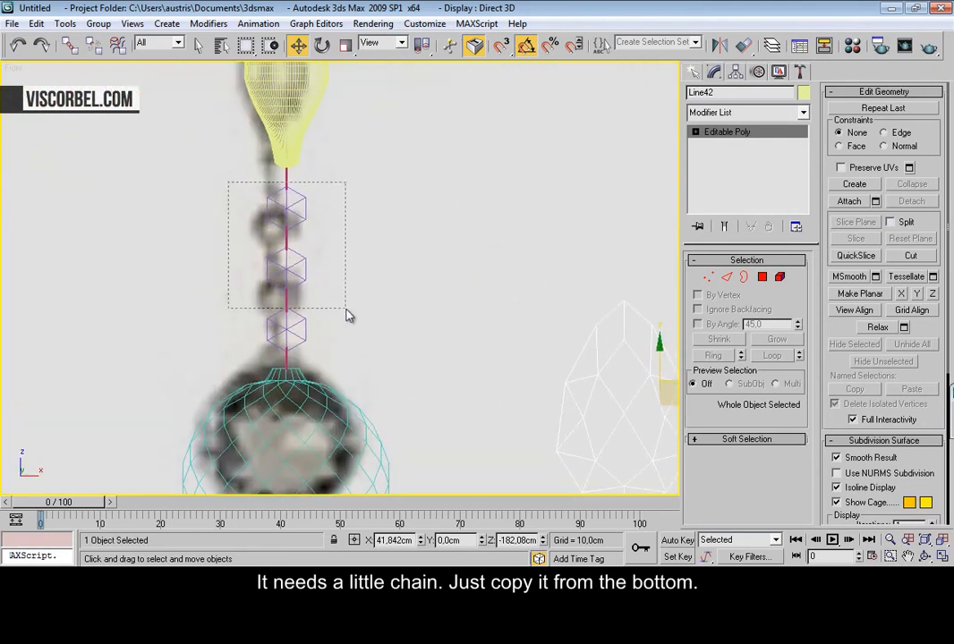
left_click_drag(346, 310, 348, 300)
middle_click_drag(359, 267, 237, 268)
scroll(283, 264, "down", 2)
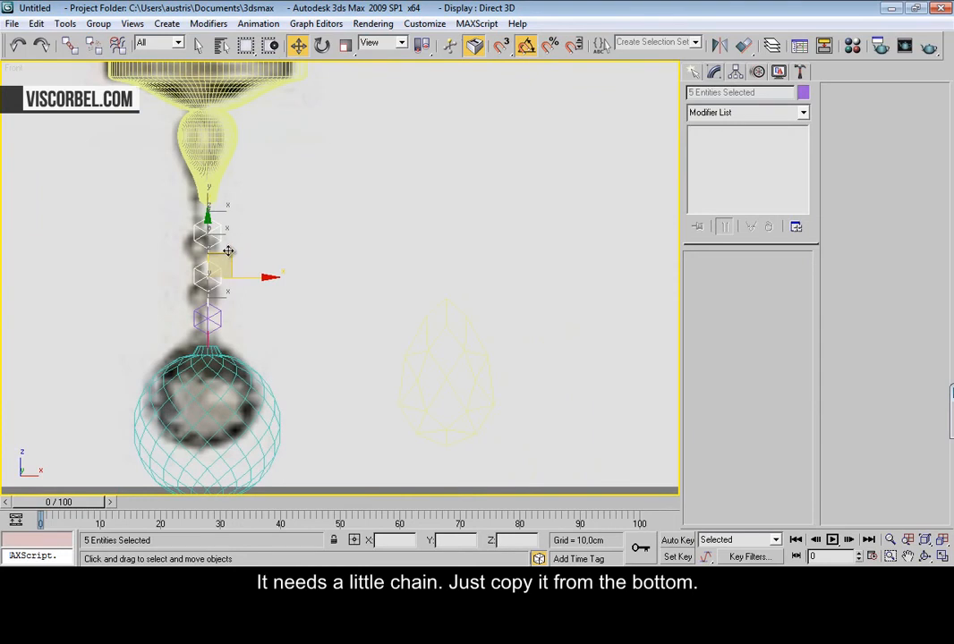
mouse_move(232, 254)
left_mouse_down("shift")
mouse_move(440, 225)
mouse_move(472, 245)
left_mouse_up("shift")
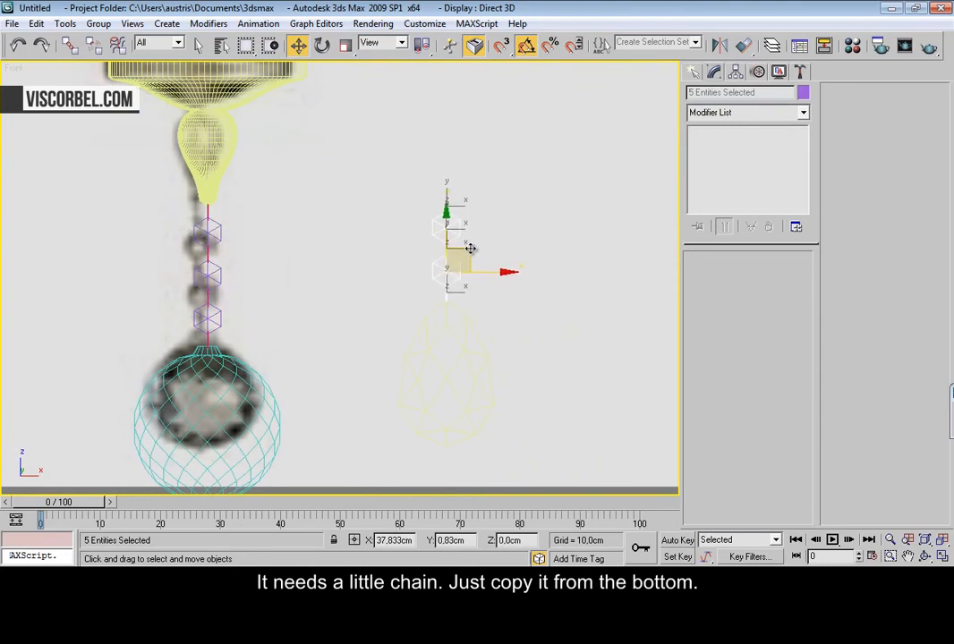
left_click_drag(469, 249, 471, 252, "shift")
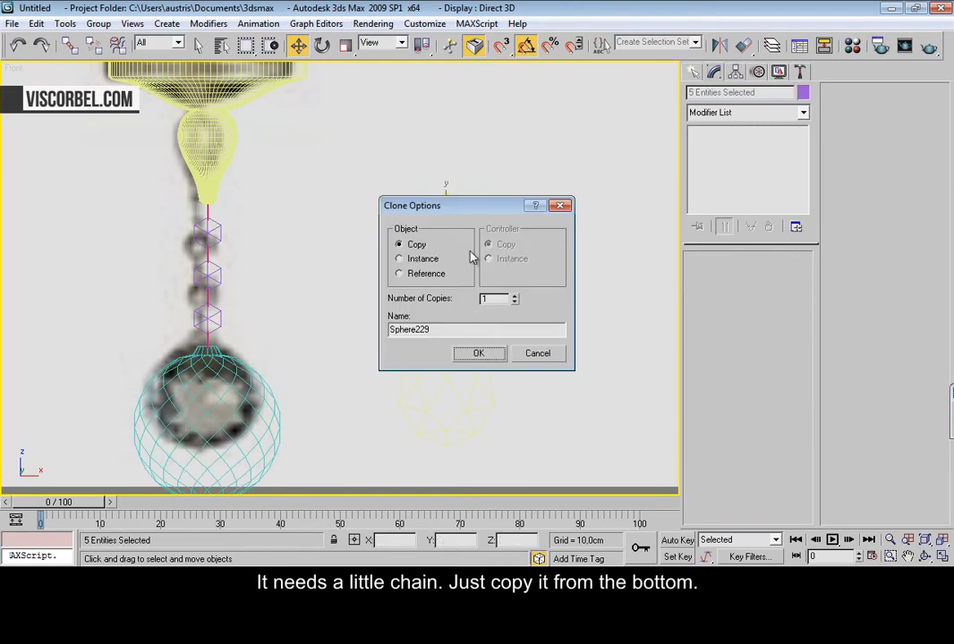
left_click(478, 353)
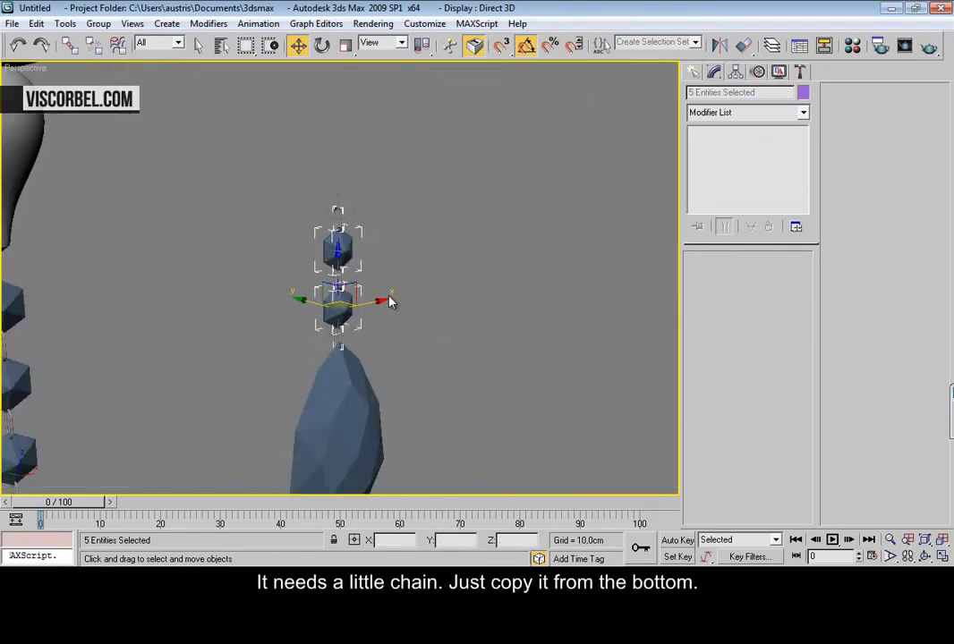
Select the teardrop crystal together with its copied bead chain and combine them into one group
middle_click_drag(390, 301, 365, 301, "alt")
scroll(319, 244, "down", 4)
left_click_drag(319, 244, 432, 461, "ctrl")
left_click(96, 24)
left_click(117, 40)
left_click(491, 317)
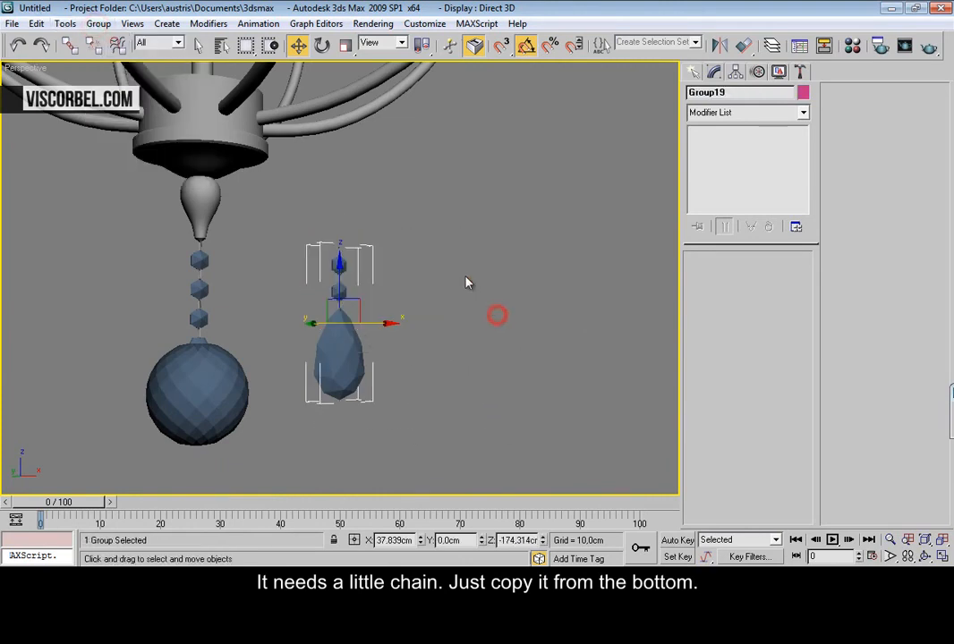
In the Front view, move the crystal group up to the central arm's chain junction, at about X 0.2 cm, Z -15.7 cm
key("f")
scroll(383, 345, "down", 5)
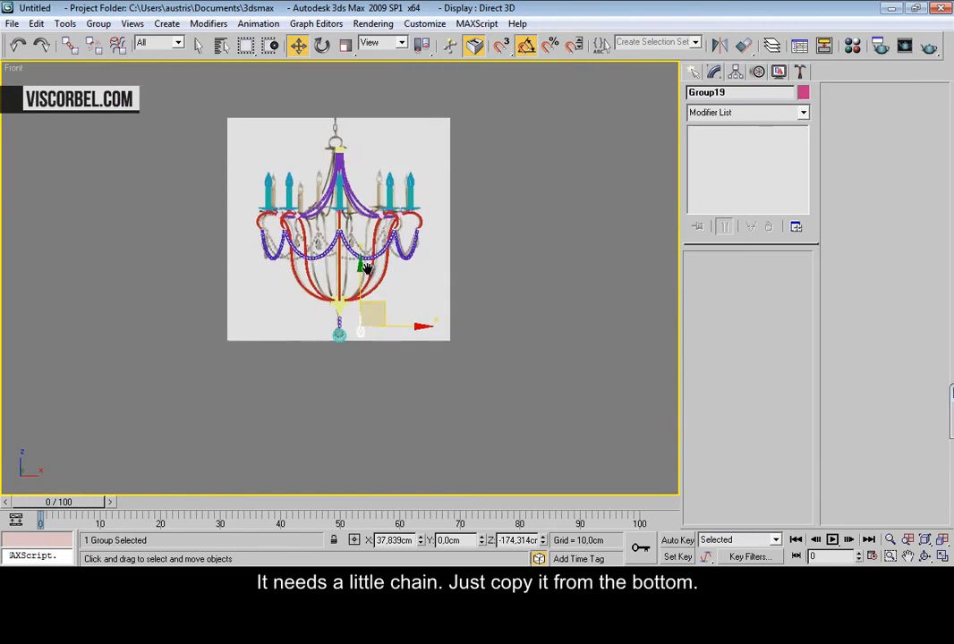
scroll(445, 416, "up", 4)
left_click_drag(409, 389, 349, 173)
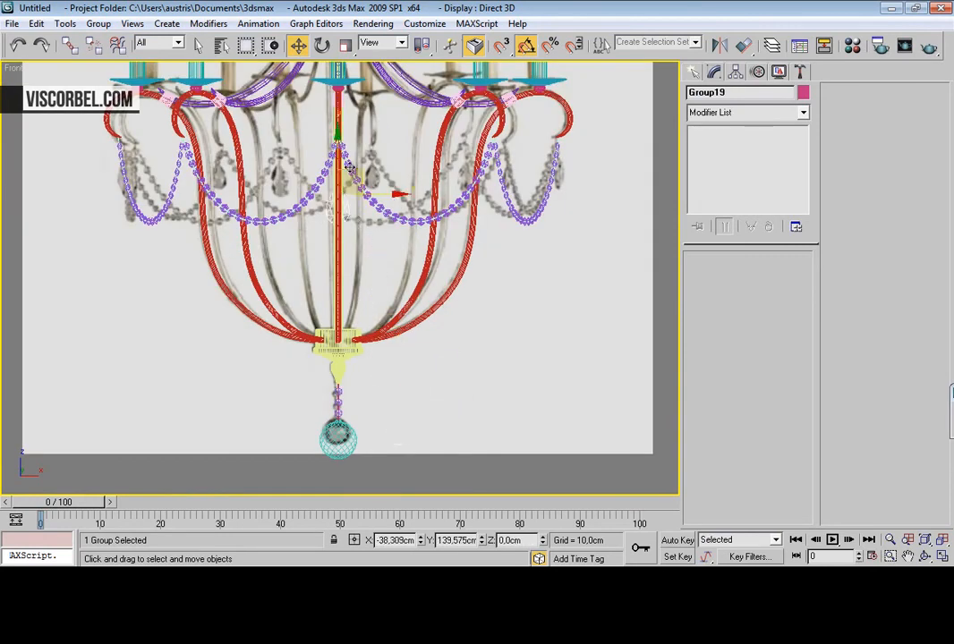
scroll(346, 156, "up", 6)
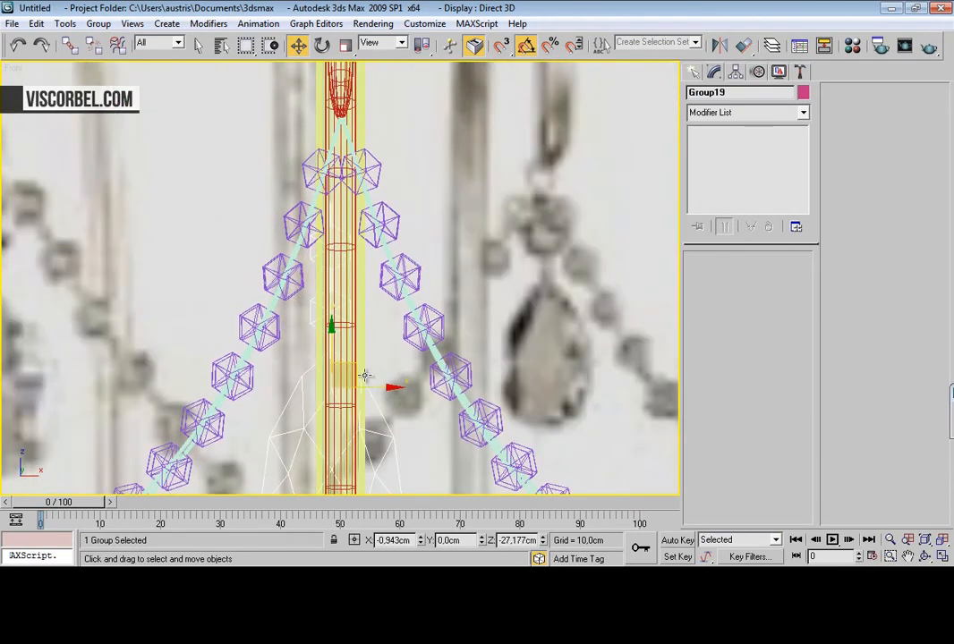
left_click_drag(357, 368, 366, 256)
In the Left view, move the crystal group to about Y -141.8 cm, Z -16.7 cm under the arm's hooked tip, and check it in perspective
key("l")
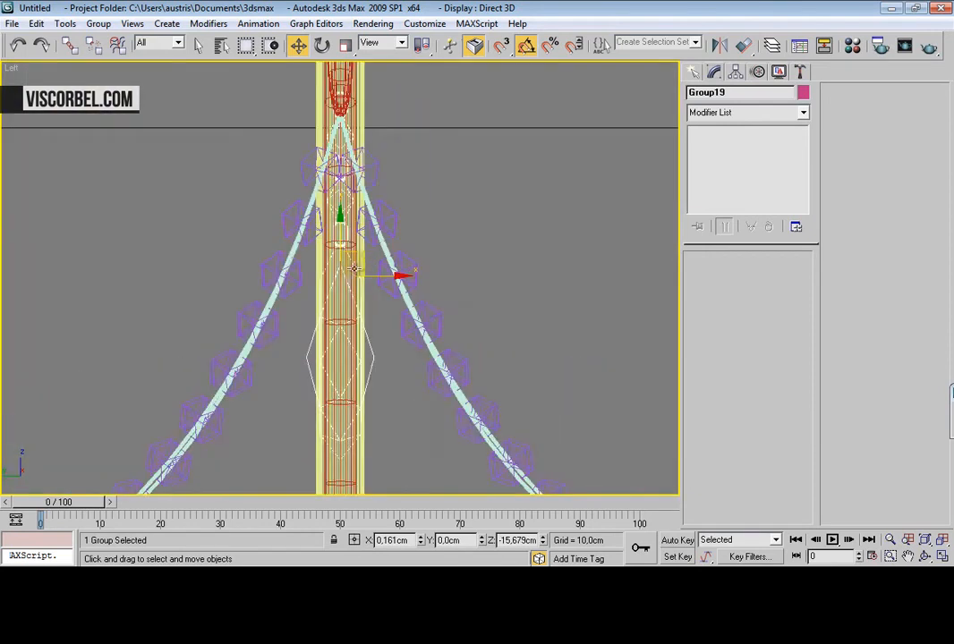
scroll(354, 267, "down", 4)
scroll(354, 267, "down", 5)
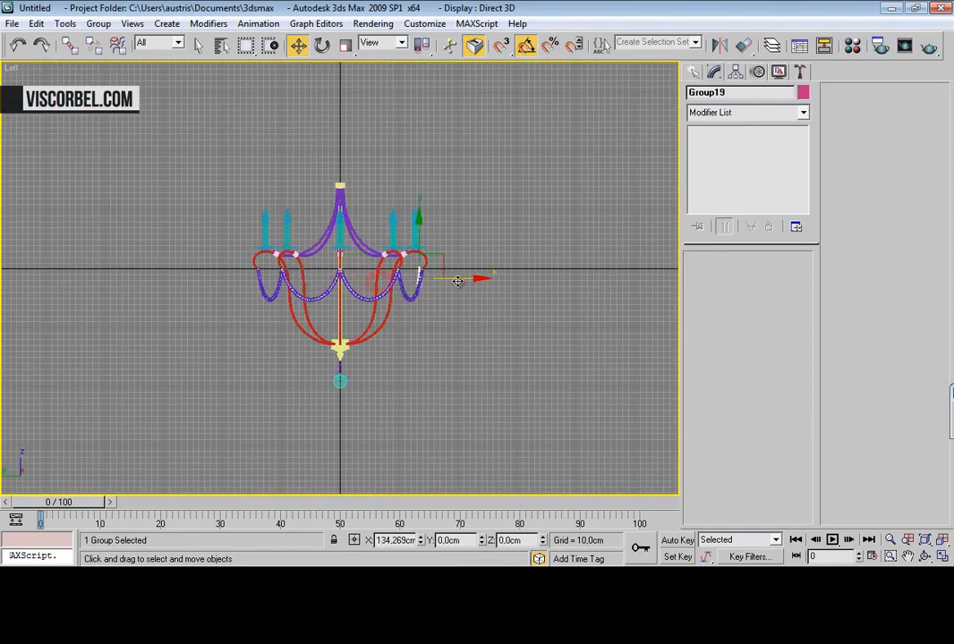
scroll(456, 281, "up", 8)
scroll(462, 291, "down", 1)
scroll(358, 290, "up", 2)
middle_click_drag(359, 290, 463, 302)
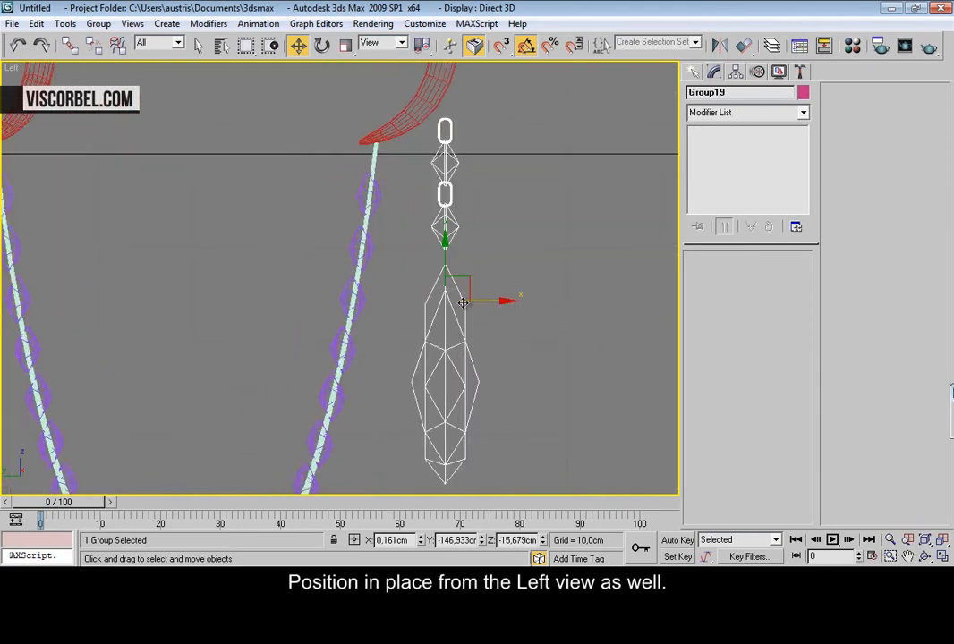
mouse_move(490, 302)
left_mouse_down()
mouse_move(446, 301)
mouse_move(415, 278)
left_mouse_up()
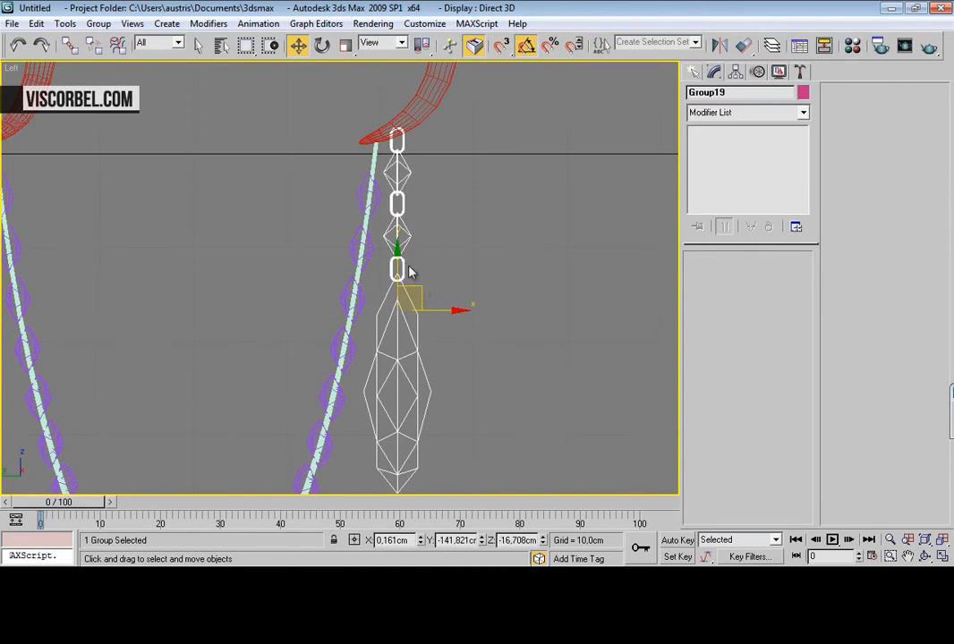
key("p")
scroll(394, 279, "down", 4)
middle_click_drag(397, 285, 368, 295, "alt")
scroll(421, 281, "down", 8)
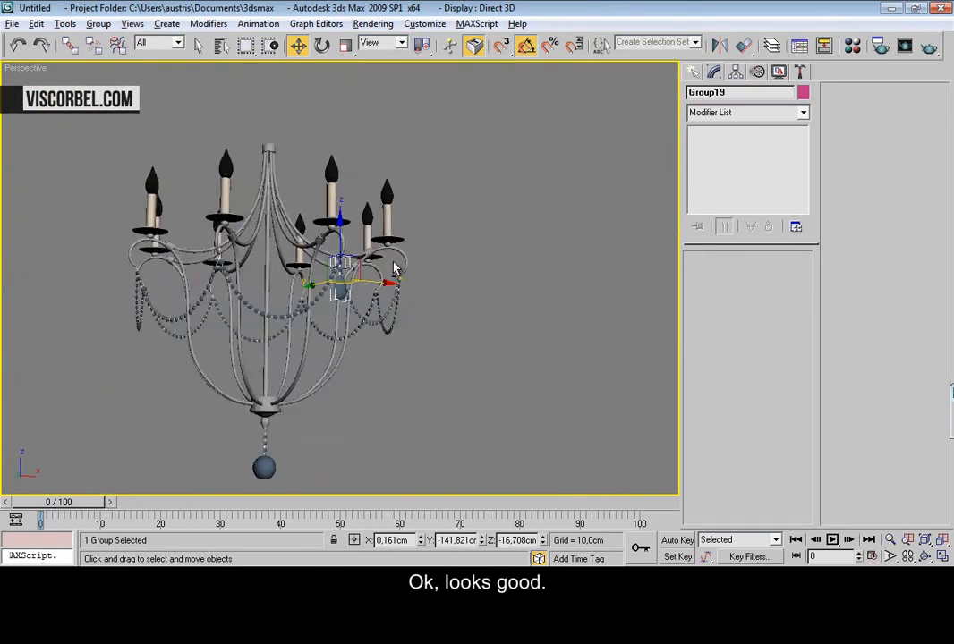
In the Left view, move only the crystal group's pivot close to the chandelier's centre, at about Y -3.4 cm
key("l")
scroll(315, 273, "down", 5)
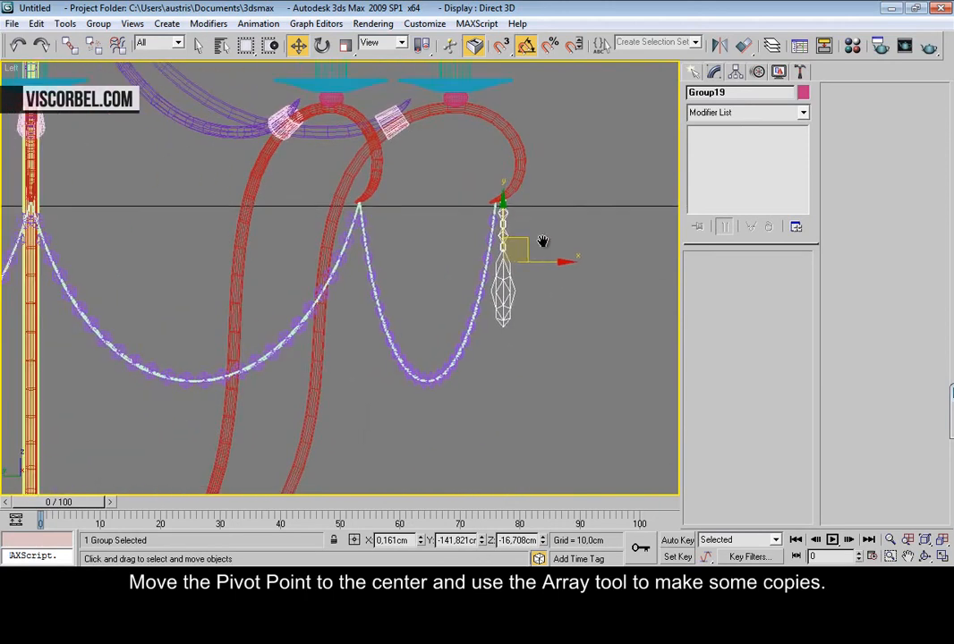
left_click(736, 71)
left_click(749, 166)
middle_click_drag(166, 204, 524, 252)
left_click_drag(672, 254, 210, 329)
Fine-tune the crystal group's pivot onto the central rod's axis, at about Y 0.06 cm, and finish pivot editing
key("z")
scroll(286, 273, "down", 3)
middle_click_drag(285, 273, 484, 263)
middle_click_drag(229, 218, 477, 213)
scroll(113, 267, "up", 8)
middle_click_drag(421, 302, 518, 370)
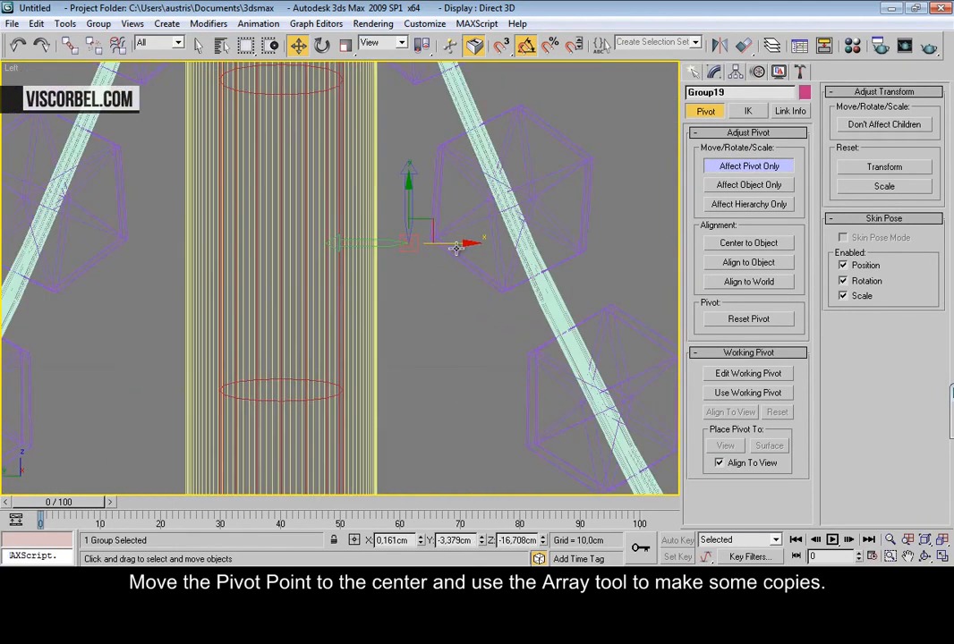
left_click_drag(454, 246, 305, 280)
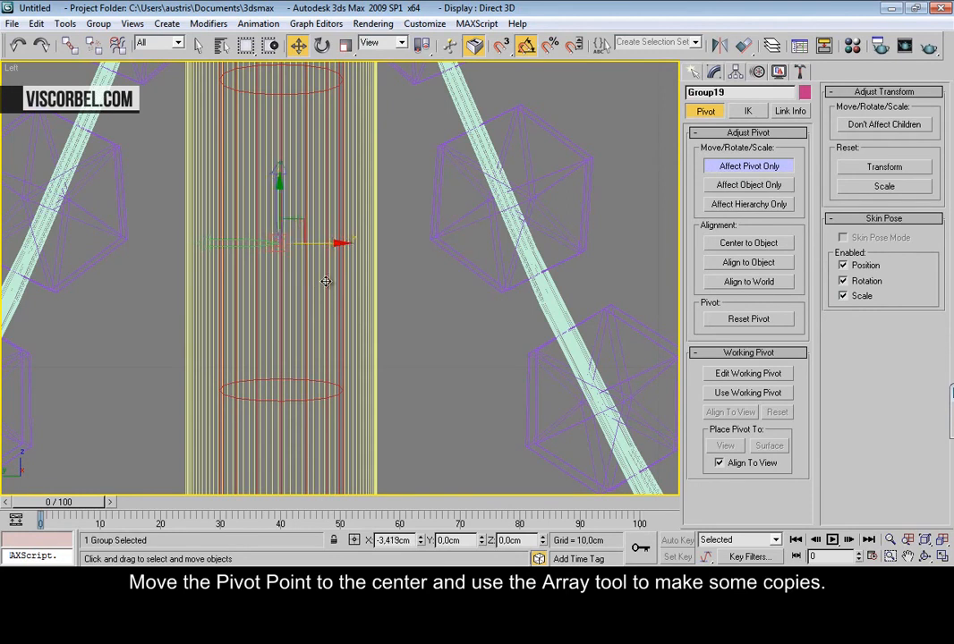
scroll(322, 280, "down", 6)
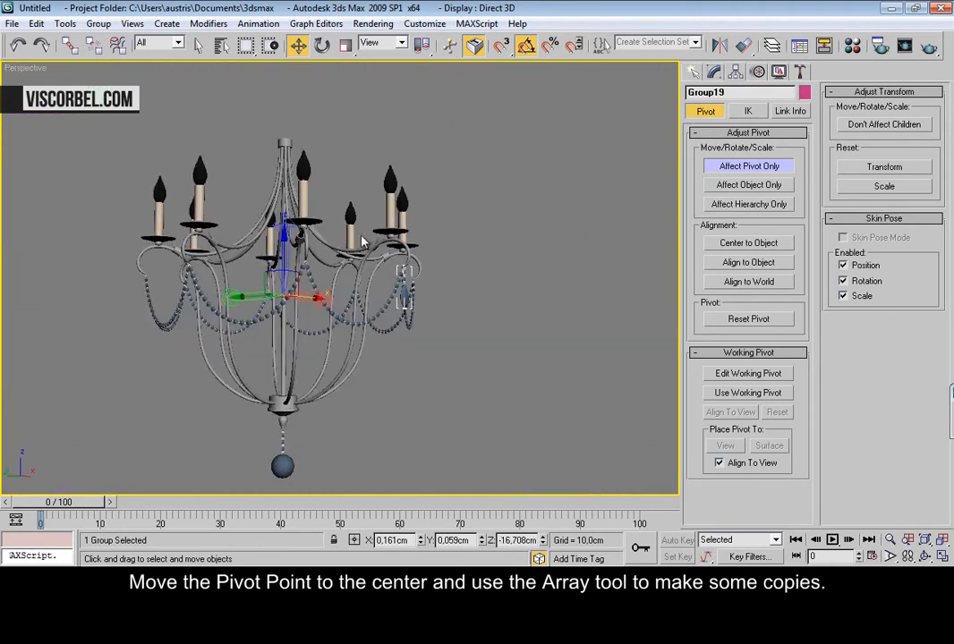
left_click(762, 164)
Array the crystal group as 8 instances rotated through a total of 360 degrees about Z, and deselect them
key("e")
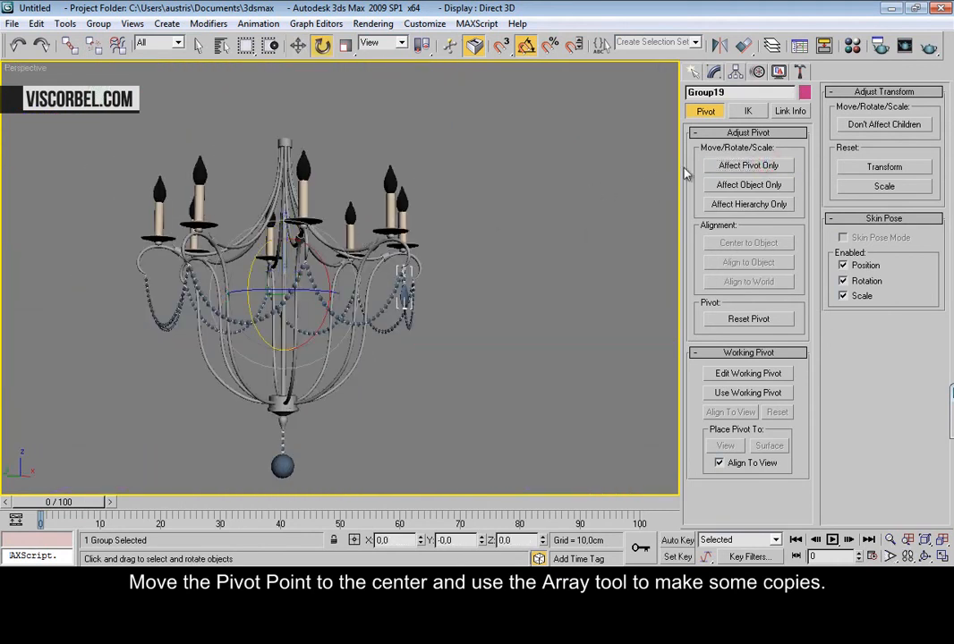
middle_click_drag(403, 235, 343, 290, "alt")
left_click(65, 24)
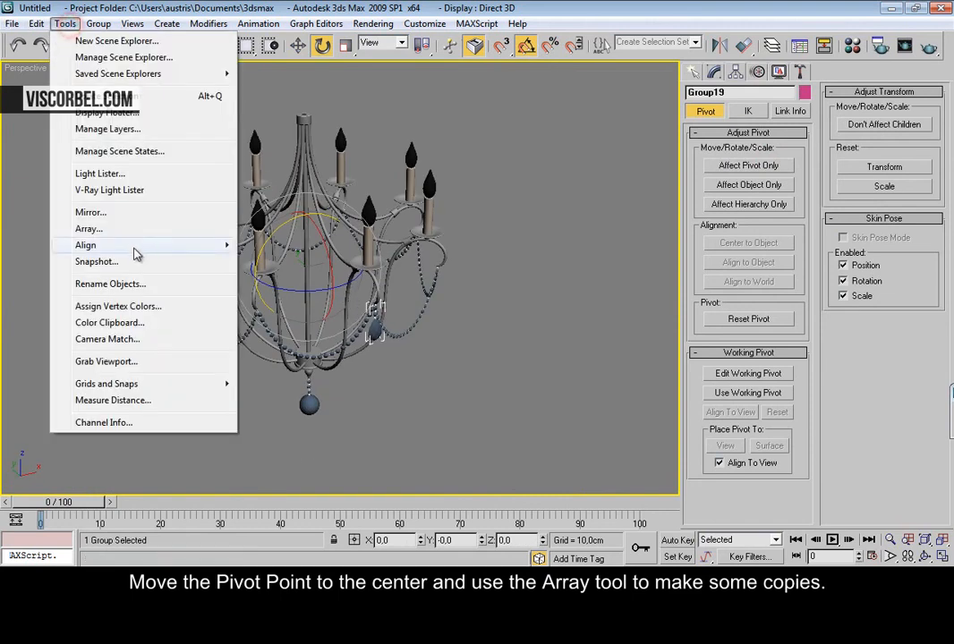
left_click(90, 229)
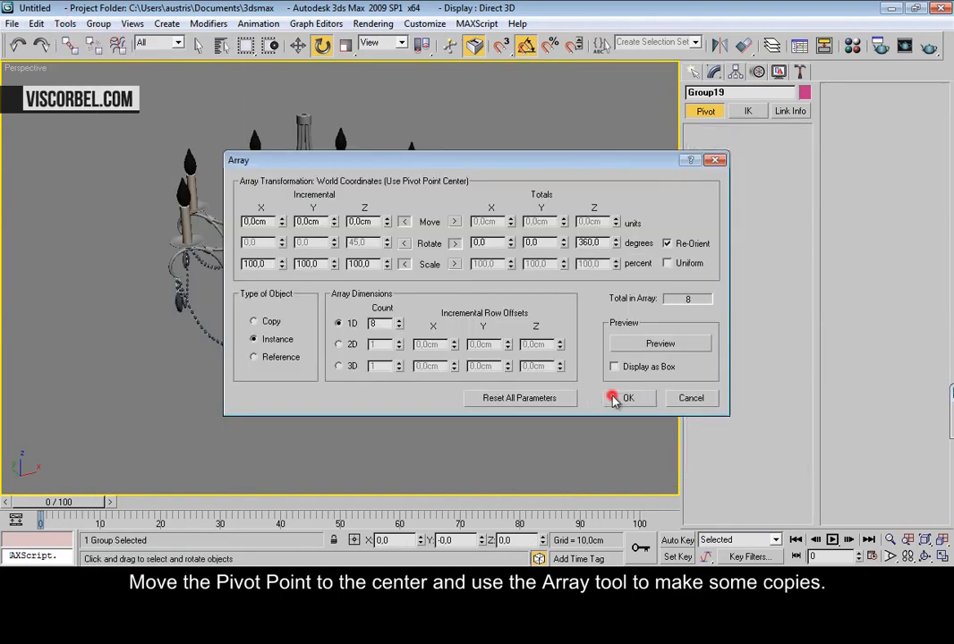
left_click(613, 397)
left_click(526, 390)
middle_click_drag(526, 390, 324, 292, "alt")
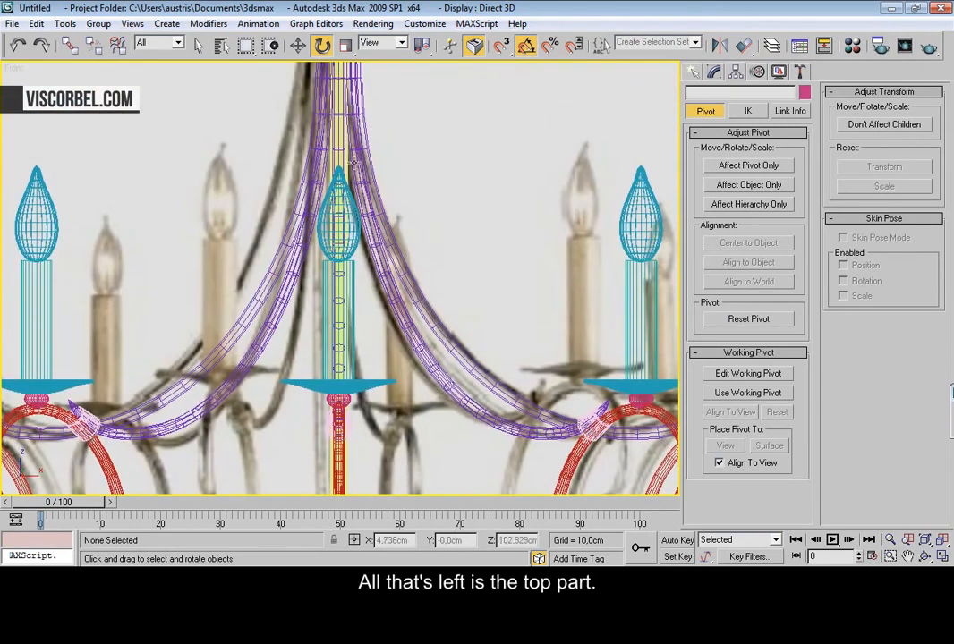
In the Front view, draw a circle of about 15.6 cm radius centred on the collar at the chandelier's top
scroll(354, 164, "down", 3)
scroll(336, 158, "up", 1)
middle_click_drag(336, 157, 346, 255)
scroll(347, 274, "up", 8)
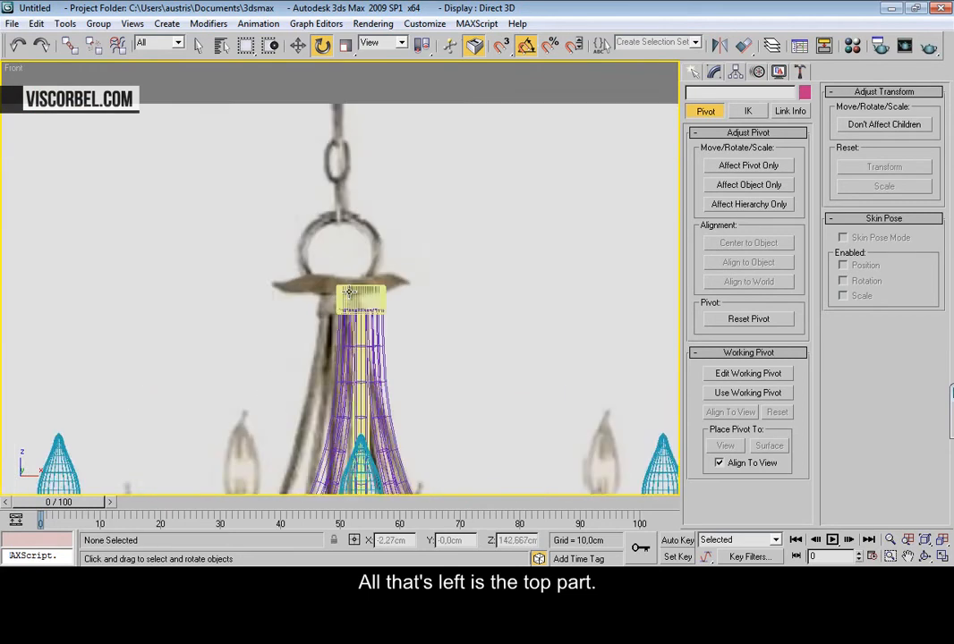
right_click(385, 204)
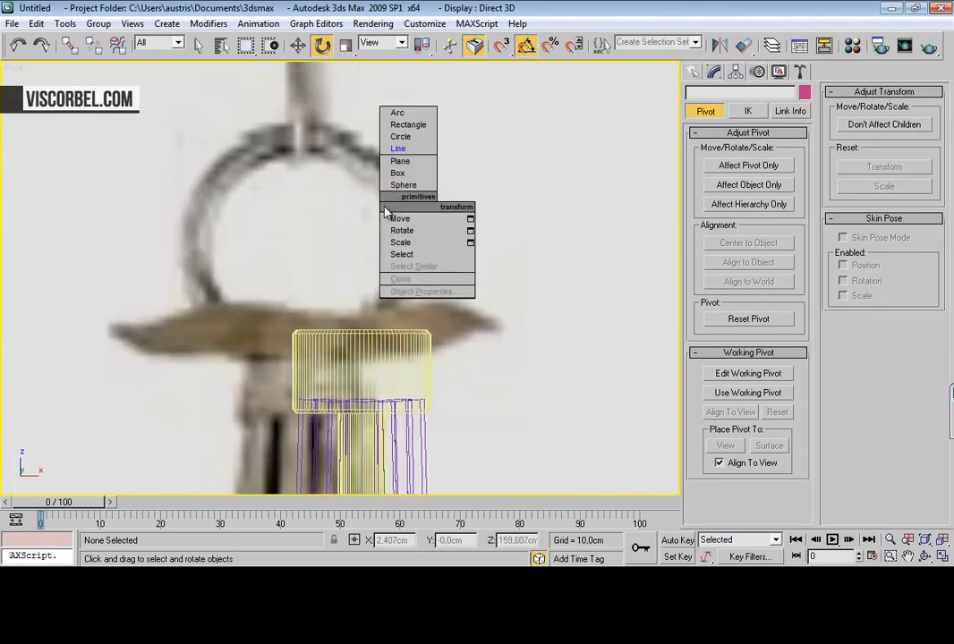
left_click(423, 138)
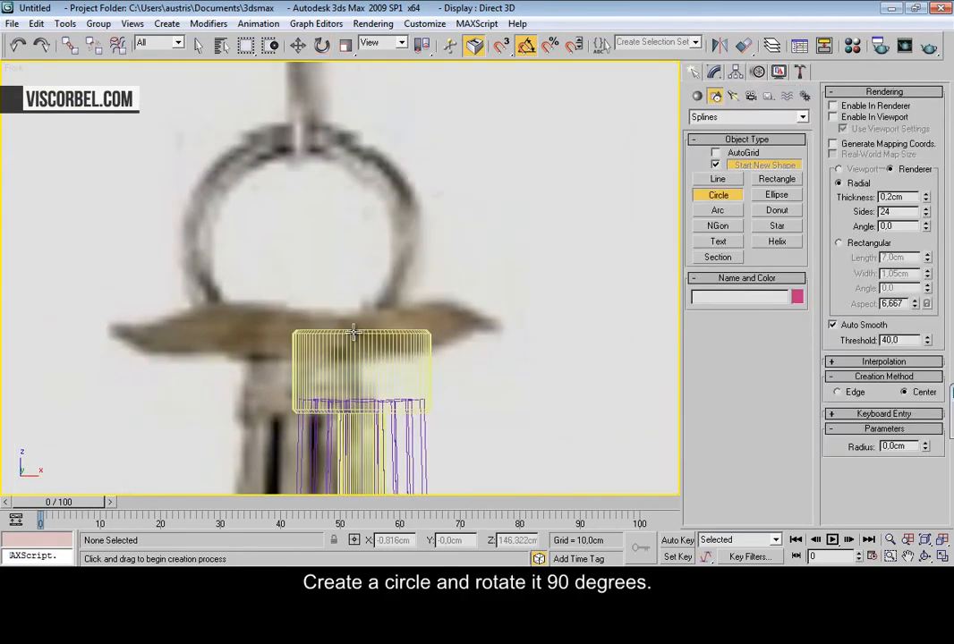
left_click_drag(454, 330, 512, 332)
Rotate the circle -90 degrees about X so it lies flat, and show it in perspective with edged faces
key("e")
left_click_drag(365, 373, 367, 293)
key("t")
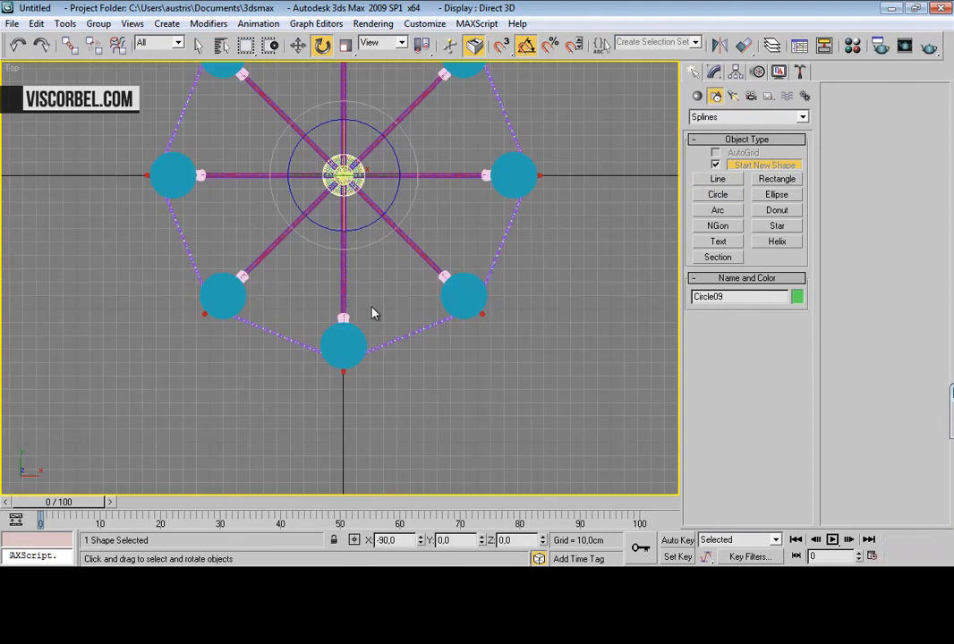
mouse_move(363, 228)
middle_mouse_down()
mouse_move(368, 313)
mouse_move(336, 281)
middle_mouse_up()
key("p")
key("z")
scroll(336, 276, "up", 3)
key("F4")
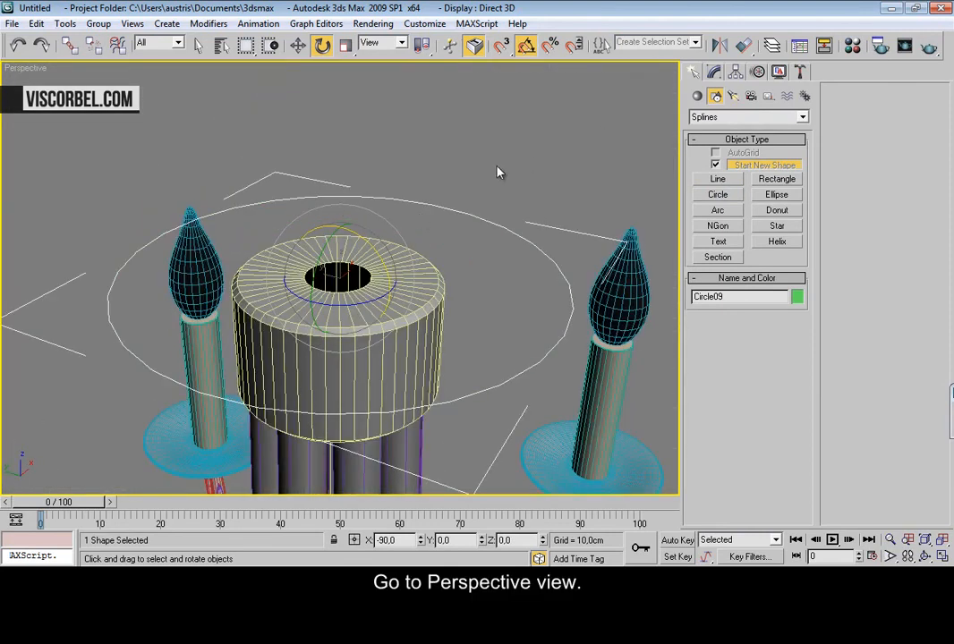
Set the circle's interpolation steps to 3 and convert it to Editable Poly
left_click(714, 72)
middle_click_drag(653, 153, 582, 154, "alt")
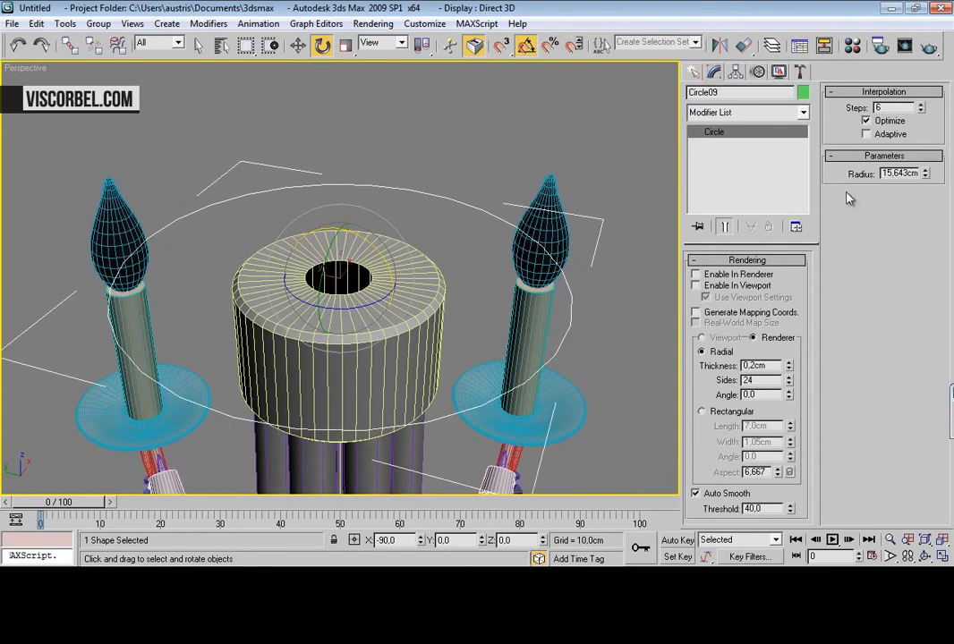
left_click(920, 112)
left_click(920, 111)
left_click(919, 112)
right_click(399, 223)
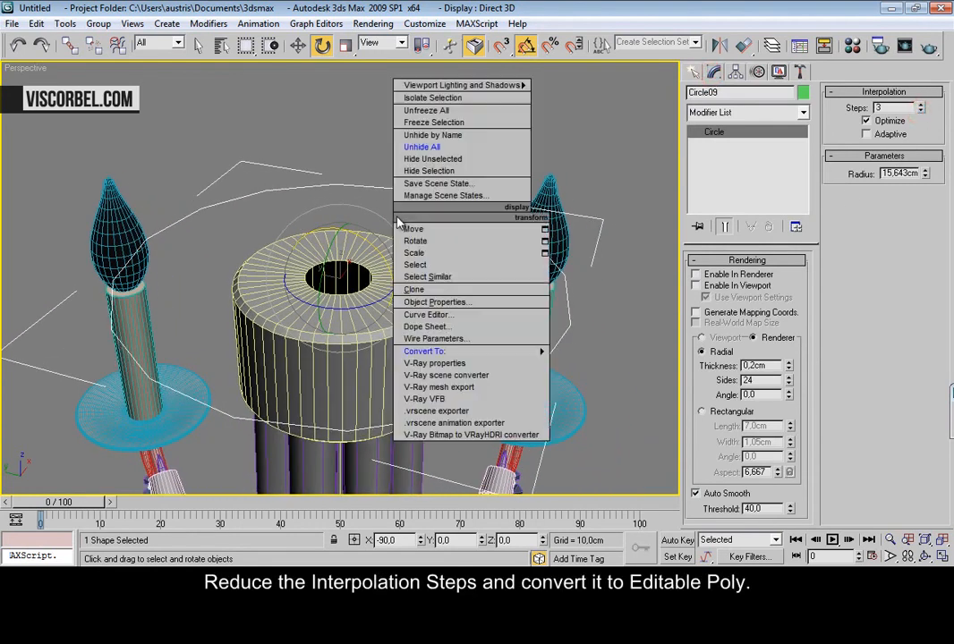
mouse_move(475, 351)
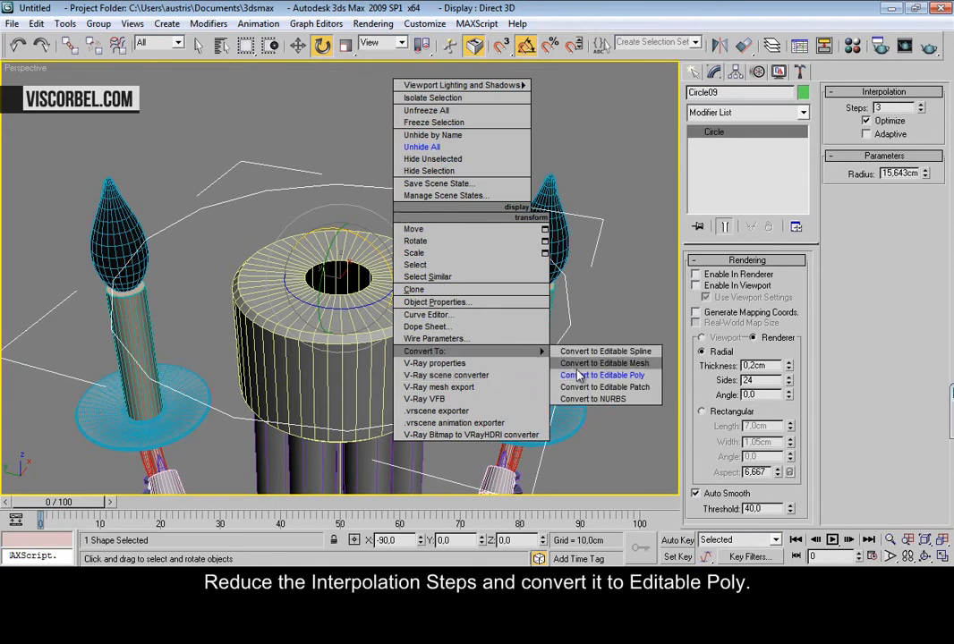
left_click(579, 376)
Inset the flat circle's polygon until only a small polygon remains at its centre, and delete that central polygon
key("4")
left_click(465, 321)
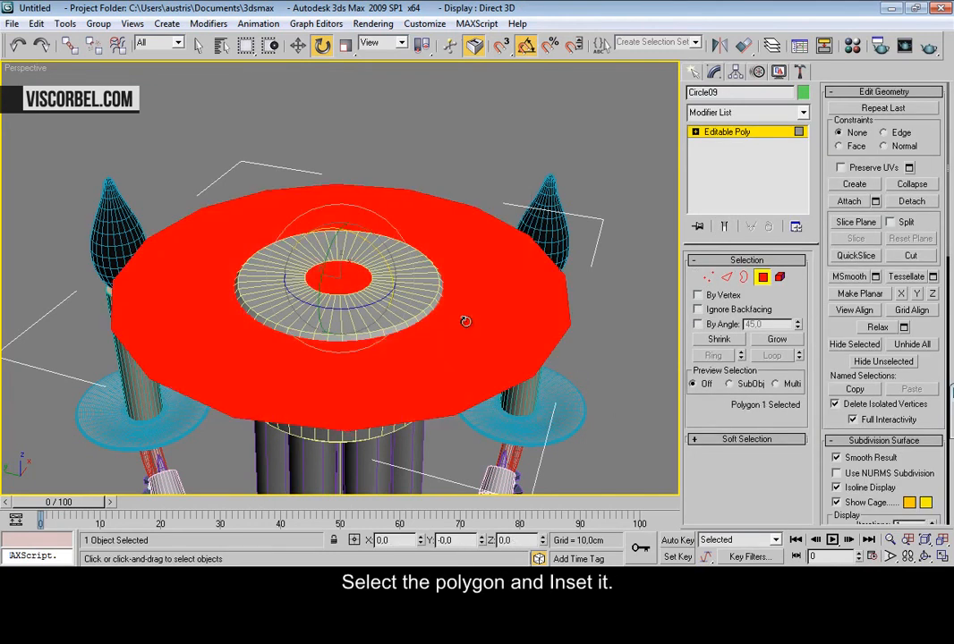
right_click(383, 323)
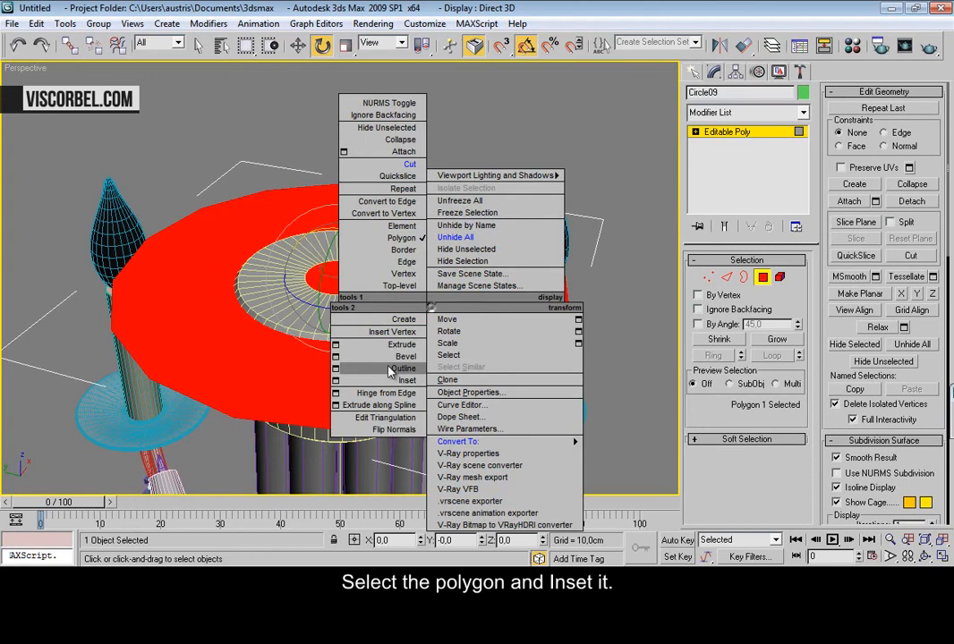
left_click(335, 382)
left_click_drag(689, 285, 552, 236)
left_click_drag(392, 45, 404, 470)
left_click(610, 322)
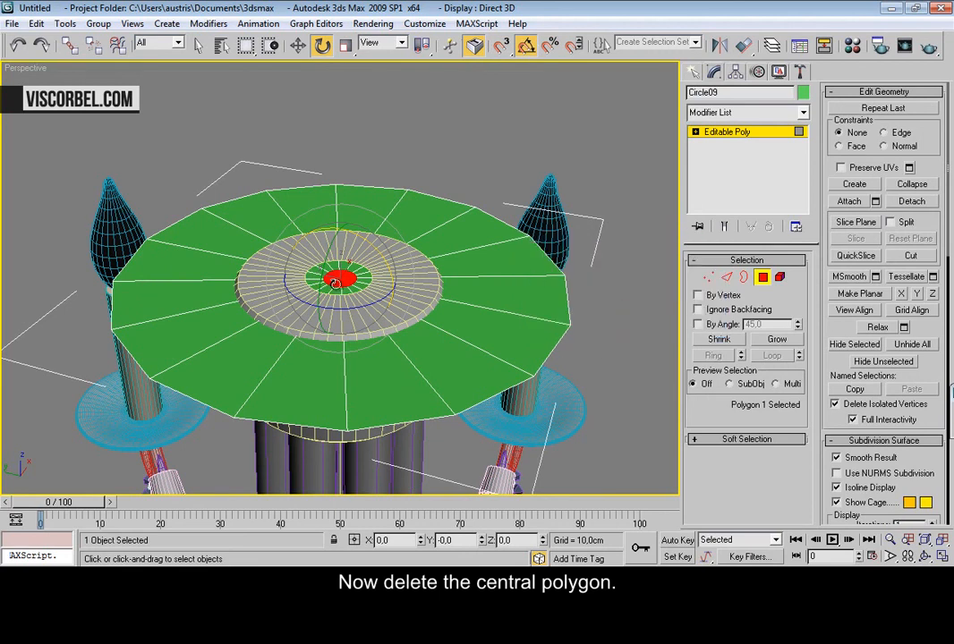
key("Delete")
Select every second vertex around the plate's outer rim and raise them slightly in the Front view to form a zigzag edge
key("1")
left_click_drag(132, 365, 186, 399)
middle_click_drag(164, 333, 165, 381, "alt")
left_click_drag(82, 302, 130, 326, "ctrl")
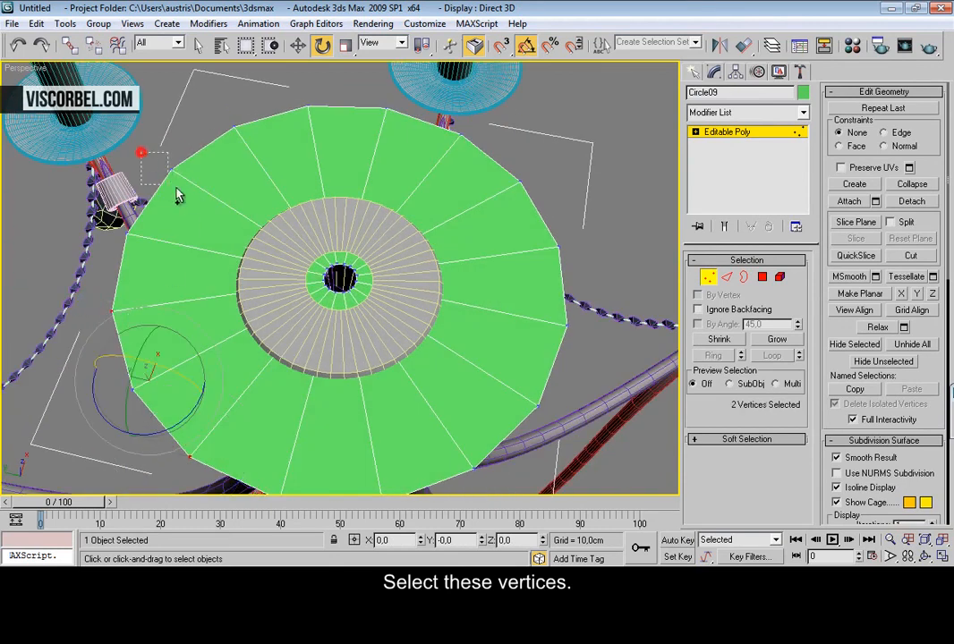
left_click_drag(156, 156, 193, 188, "ctrl")
left_click_drag(267, 74, 354, 124, "ctrl")
left_click_drag(437, 118, 503, 165, "ctrl")
left_click_drag(527, 215, 587, 278, "ctrl")
left_click_drag(526, 362, 564, 431, "ctrl")
middle_click_drag(394, 431, 398, 358)
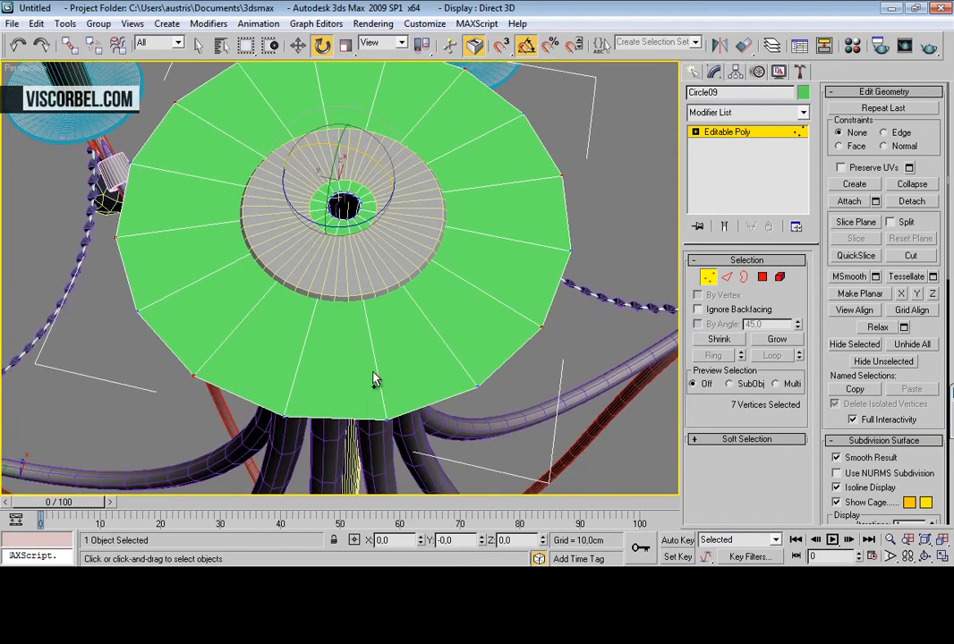
left_click_drag(367, 382, 428, 474, "ctrl")
key("f")
key("w")
left_click_drag(369, 285, 365, 265)
key("p")
middle_click_drag(314, 217, 356, 163, "alt")
key("1")
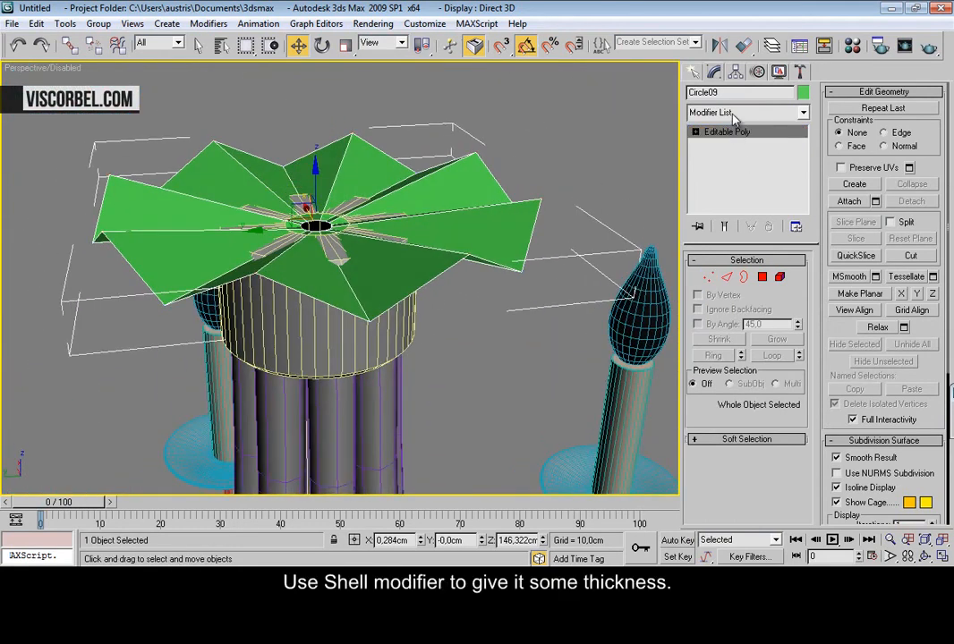
Give the plate thickness with a Shell modifier, setting the inner amount to 0.29 cm
left_click(733, 112)
key("s")
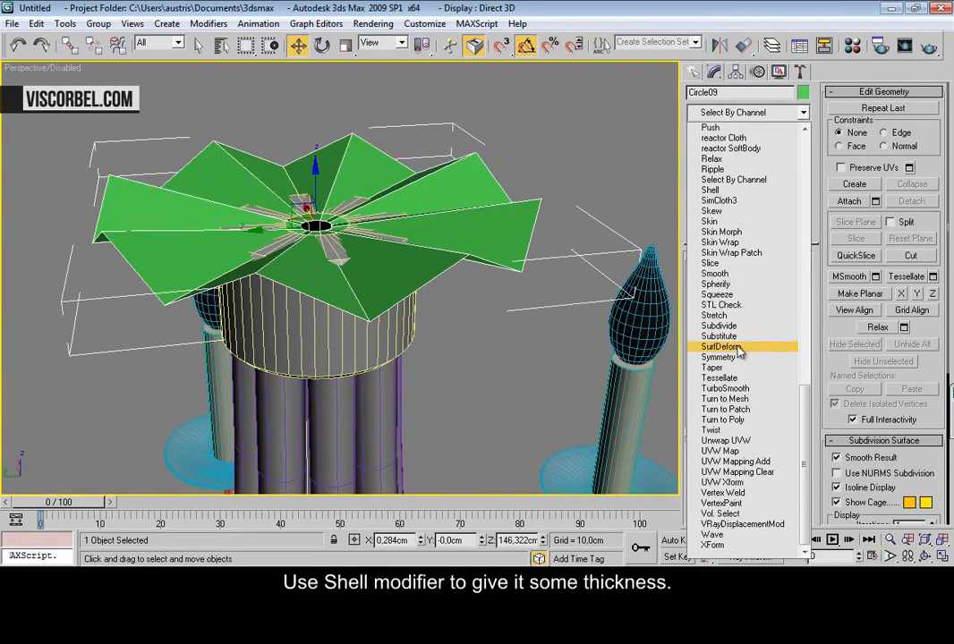
left_click(719, 193)
middle_click_drag(436, 286, 428, 260, "alt")
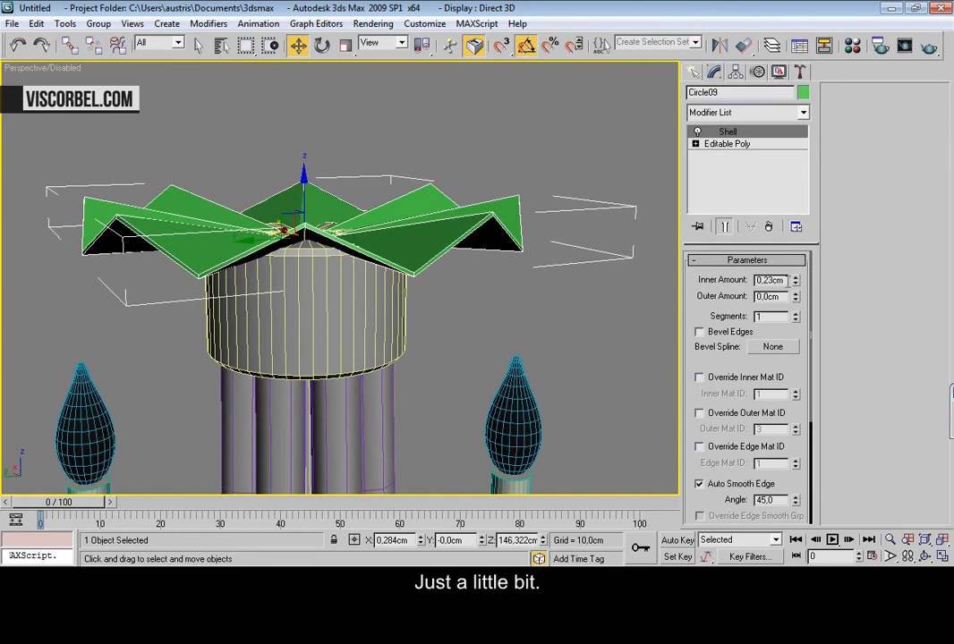
left_click_drag(797, 281, 797, 261)
middle_click_drag(404, 268, 409, 307, "alt")
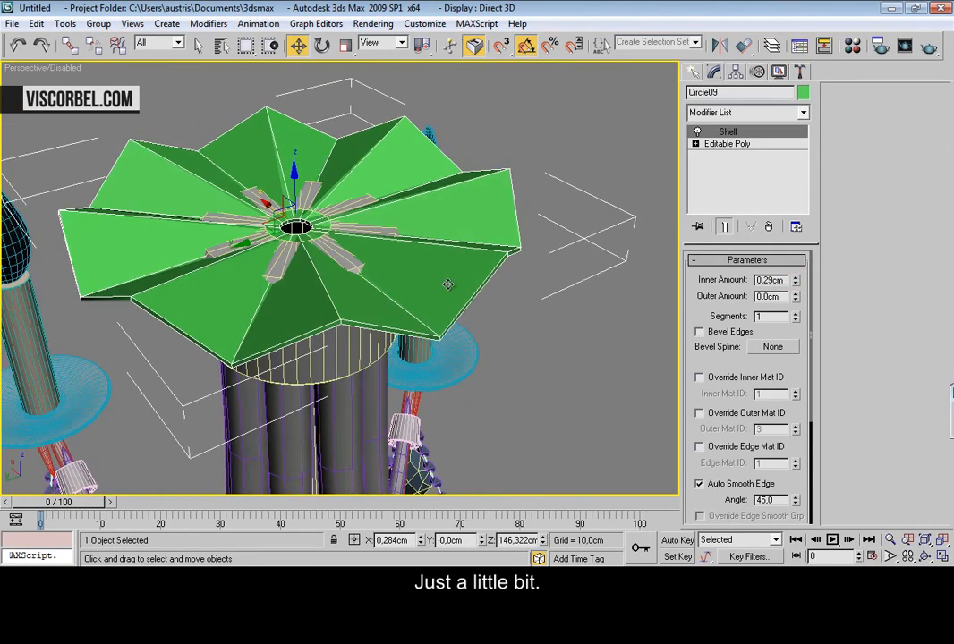
Add an Edit Poly modifier above Shell, select the plate's border edges using Ring and Loop, and chamfer them by 0.03 cm
left_click(716, 112)
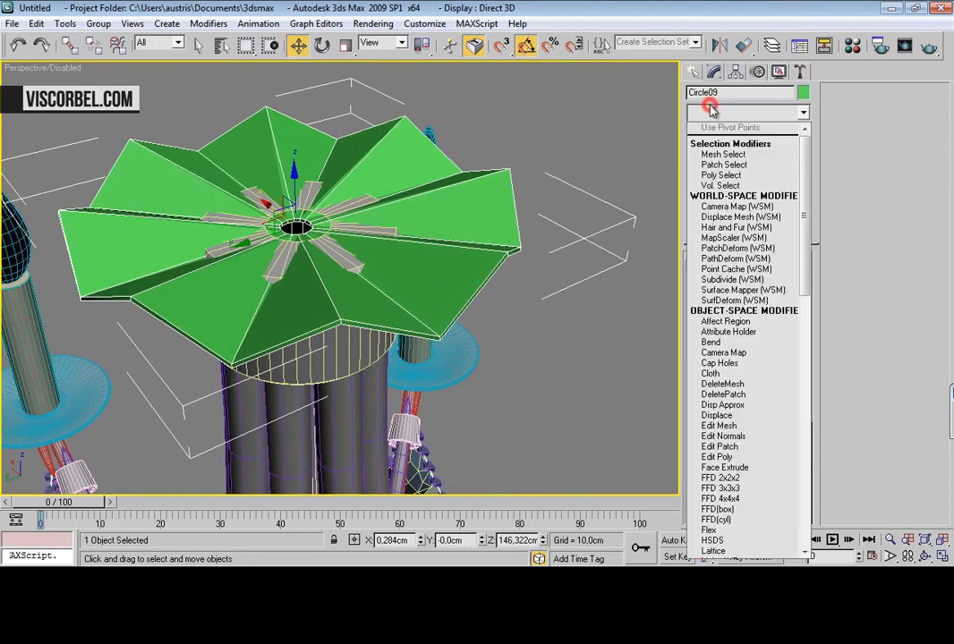
left_click(720, 456)
scroll(328, 333, "up", 3)
key("2")
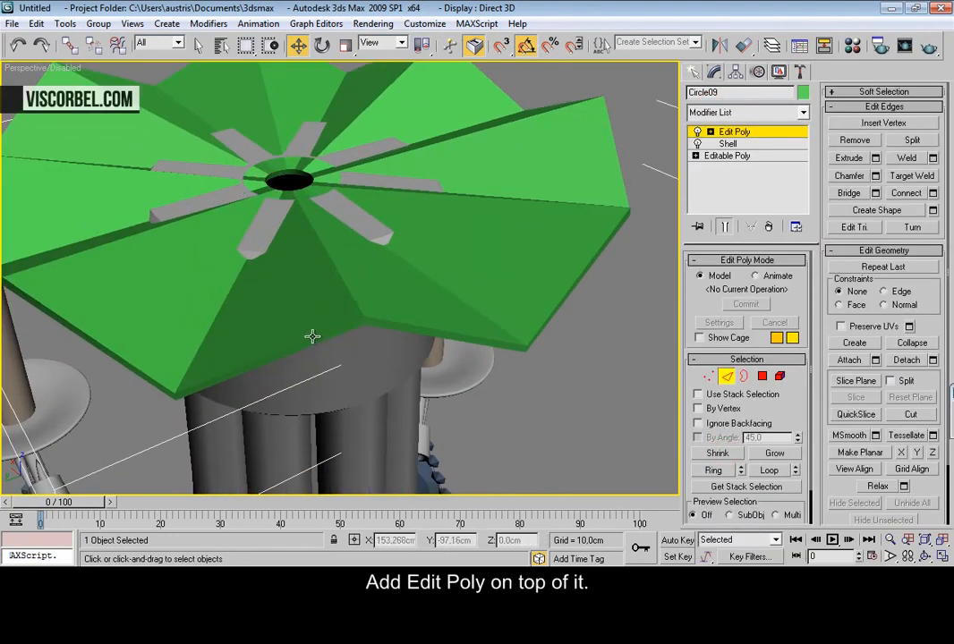
left_click(315, 334)
middle_click_drag(315, 334, 529, 289, "alt")
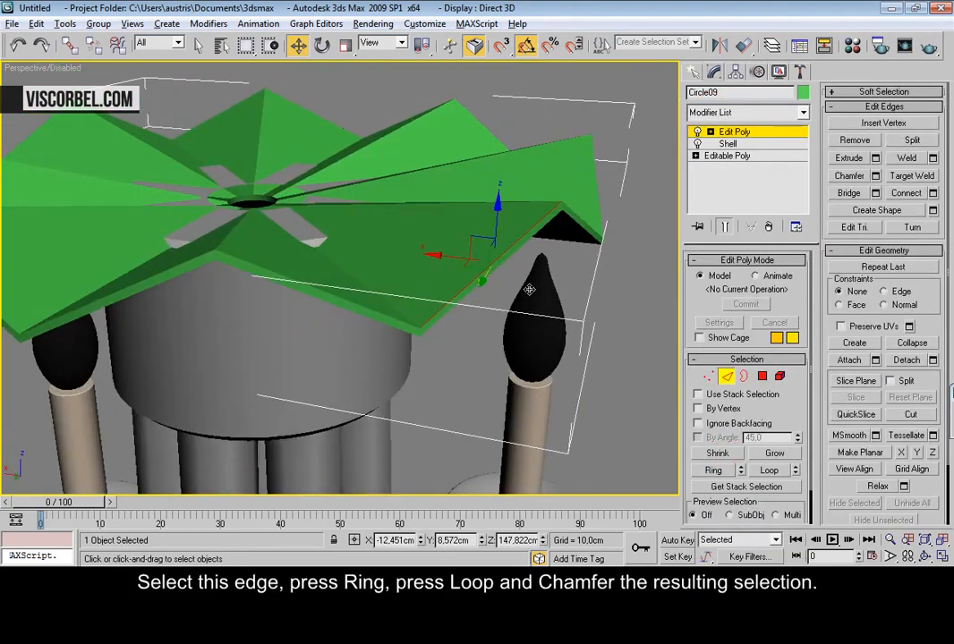
left_click(715, 470)
left_click(769, 471)
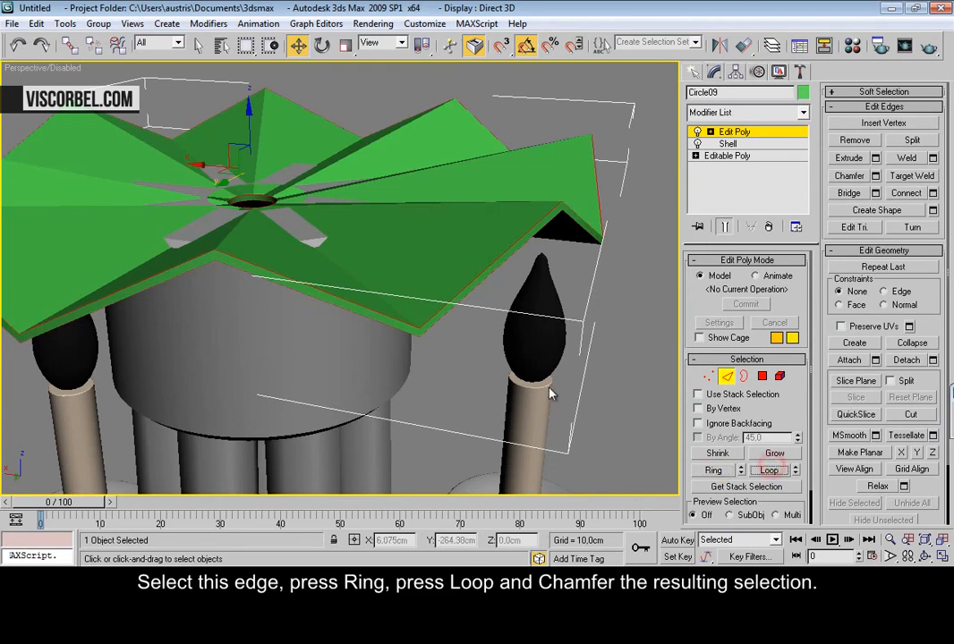
mouse_move(425, 243)
middle_mouse_down("alt")
mouse_move(417, 253)
mouse_move(419, 235)
middle_mouse_up("alt")
right_click(418, 236)
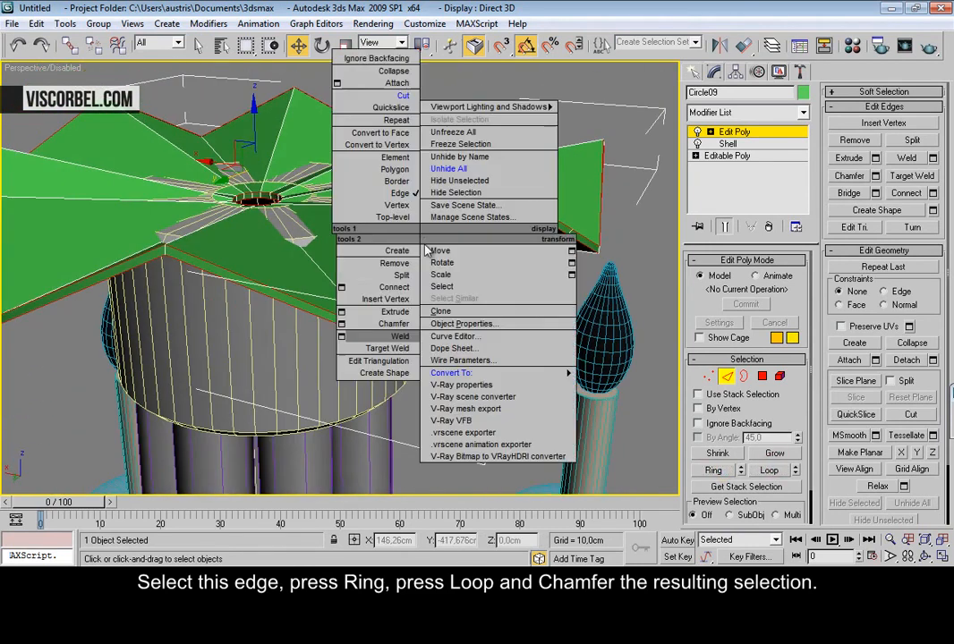
left_click(341, 323)
left_click_drag(444, 284, 444, 352)
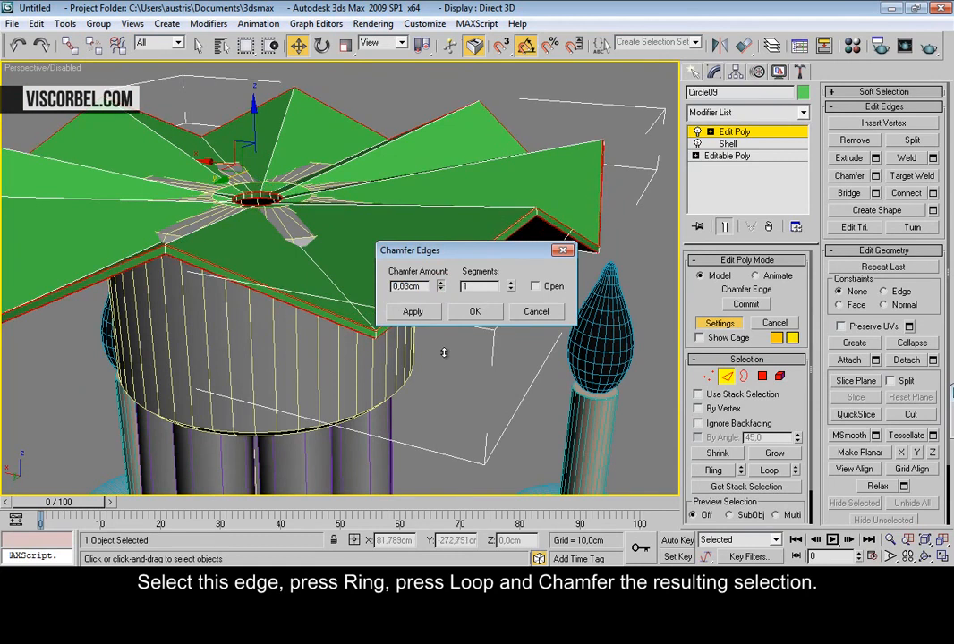
left_click(475, 311)
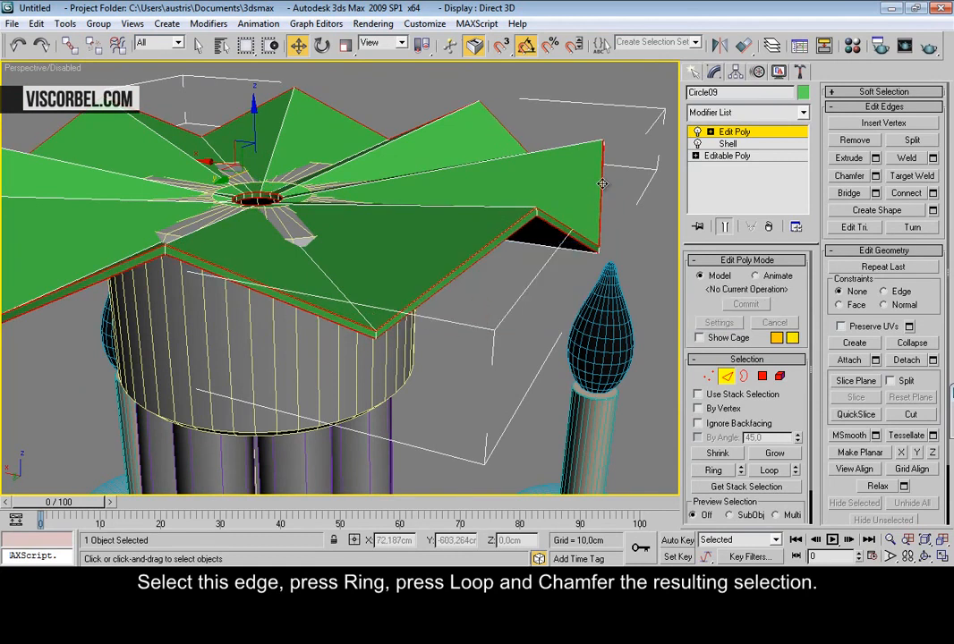
left_click(729, 132)
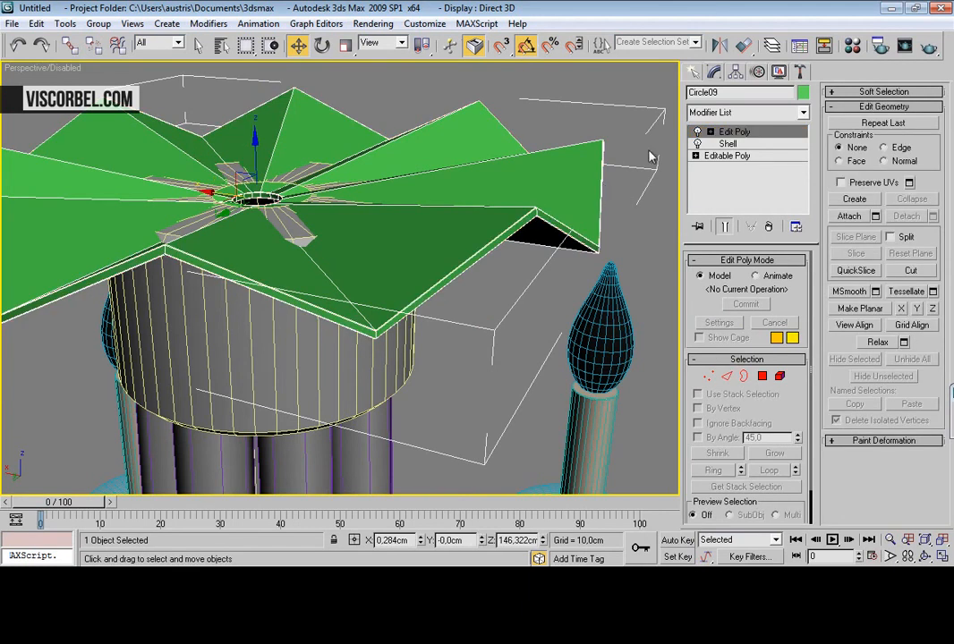
Add a TurboSmooth modifier with 2 iterations to the plate, hide the edged faces and deselect the plate
left_click(716, 116)
key("t")
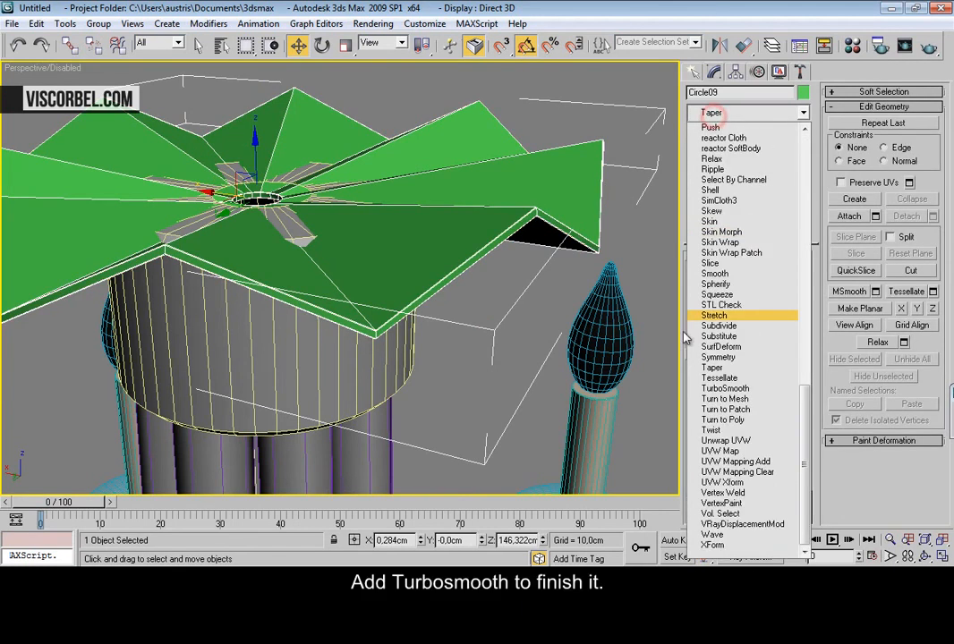
left_click(726, 388)
key("F4")
scroll(402, 248, "down", 4)
middle_click_drag(340, 313, 357, 295, "alt")
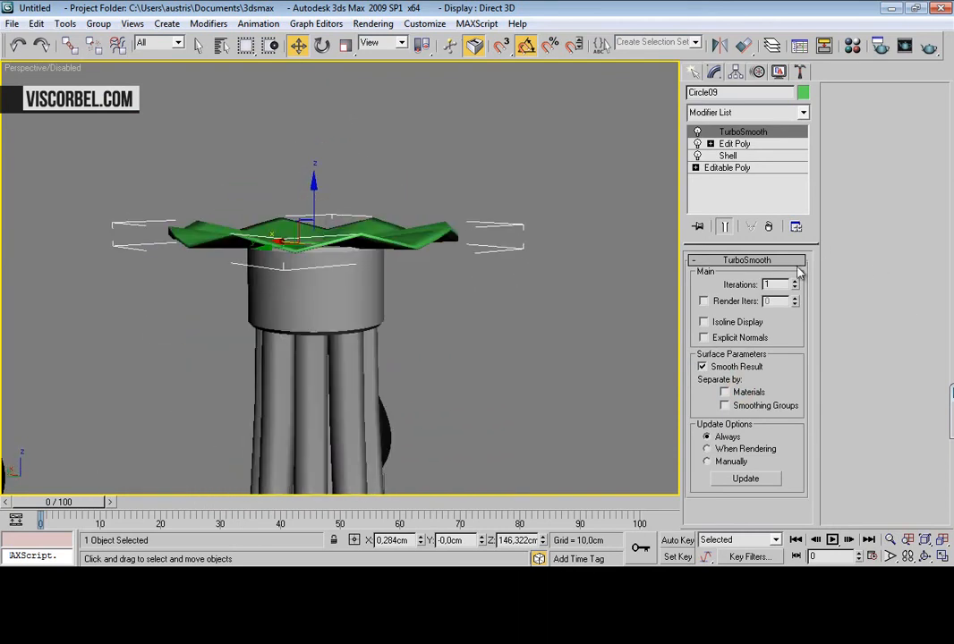
left_click(795, 281)
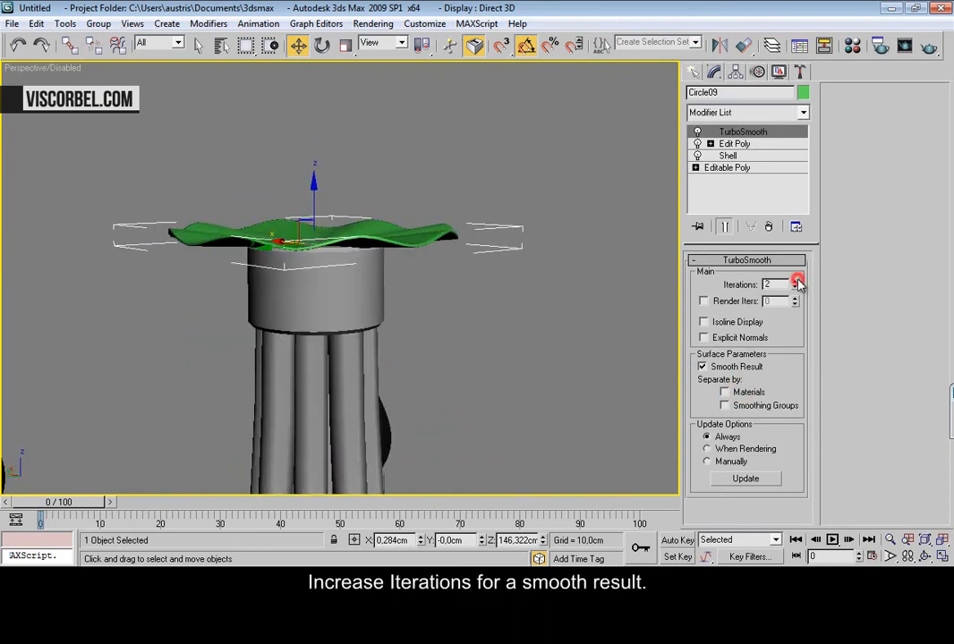
mouse_move(333, 185)
middle_mouse_down("alt")
mouse_move(345, 296)
mouse_move(349, 163)
mouse_move(337, 167)
middle_mouse_up("alt")
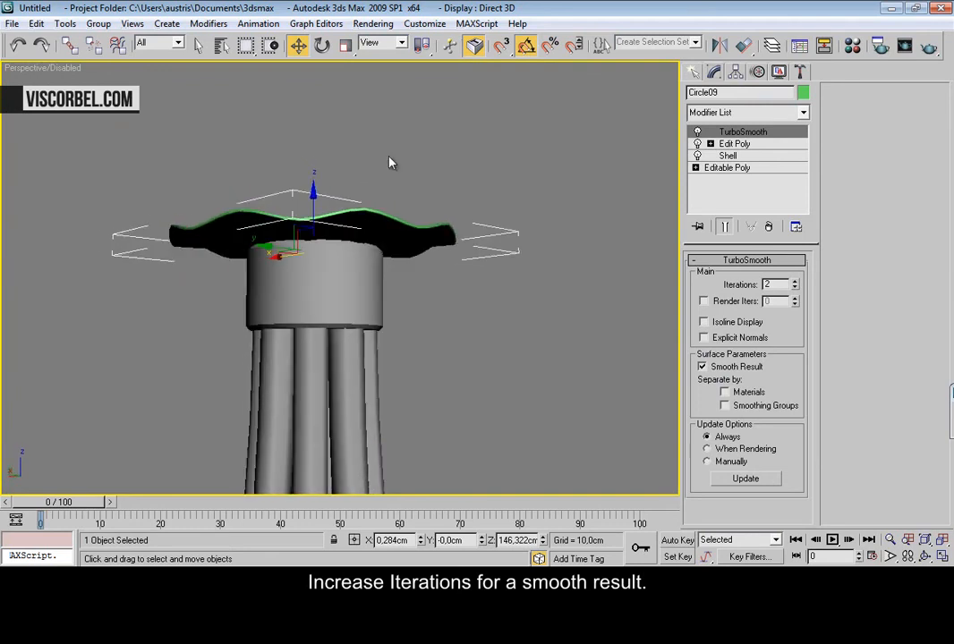
scroll(400, 222, "down", 6)
left_click(389, 258)
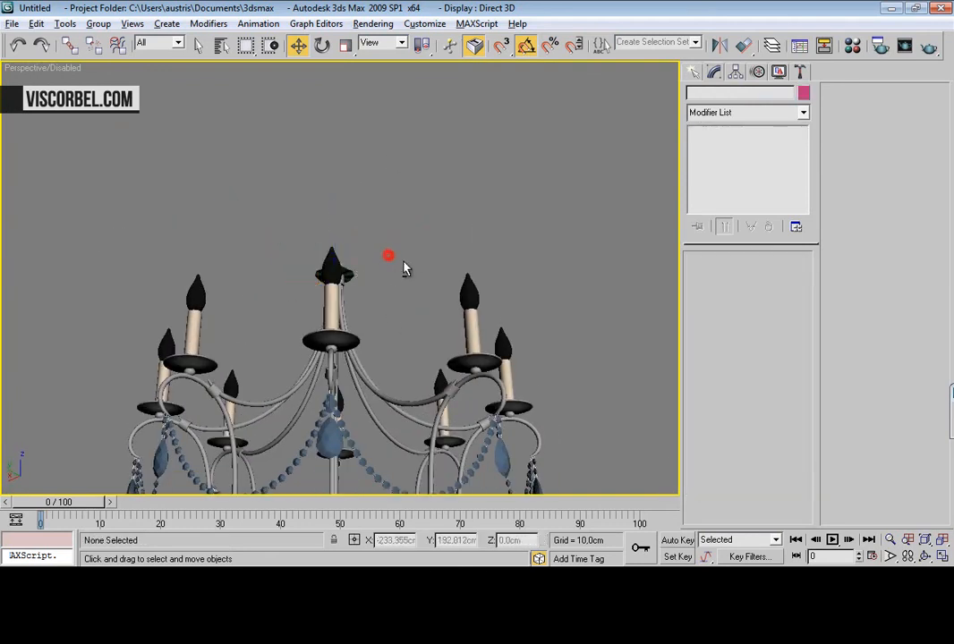
Assign the Metal material to the wavy top plate
scroll(372, 267, "up", 6)
left_click(370, 235)
key("m")
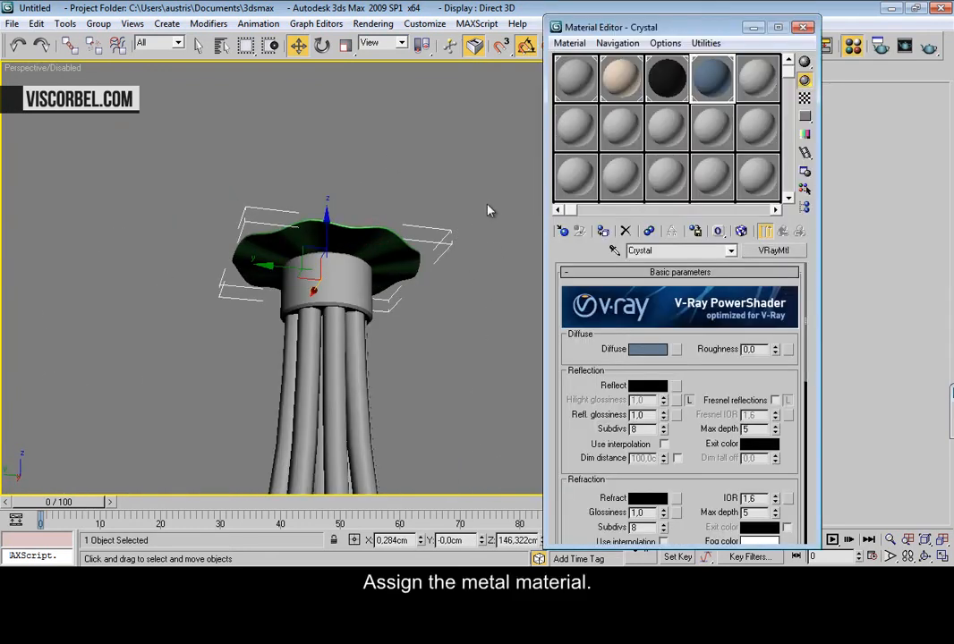
left_click(577, 85)
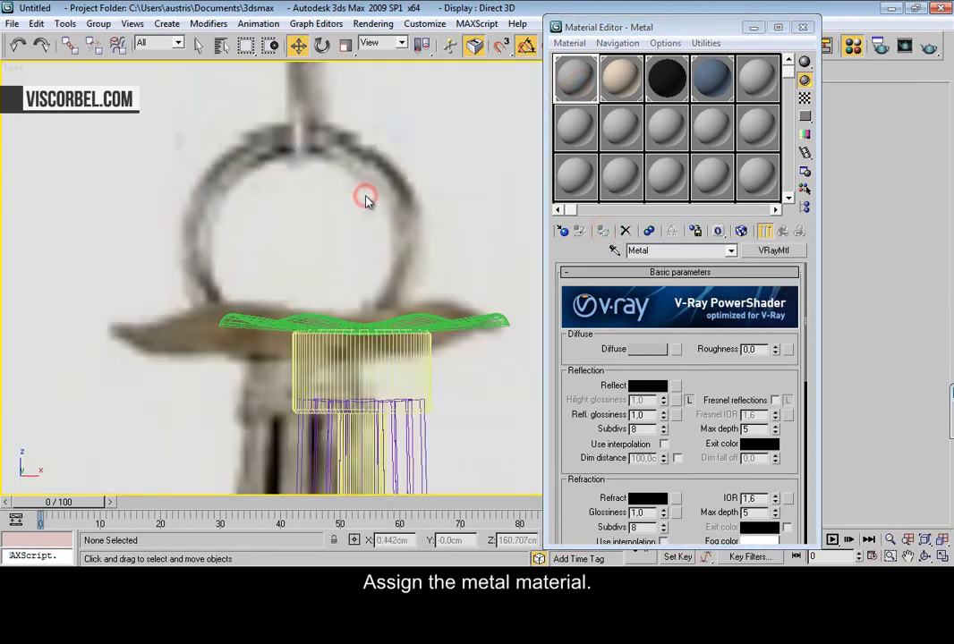
In the Front view, draw a circle of about 13.7 cm radius above the plate for the hanging ring, and close the Material Editor
scroll(366, 268, "up", 2)
right_click(426, 238)
left_click(442, 170)
left_click_drag(348, 318, 389, 440)
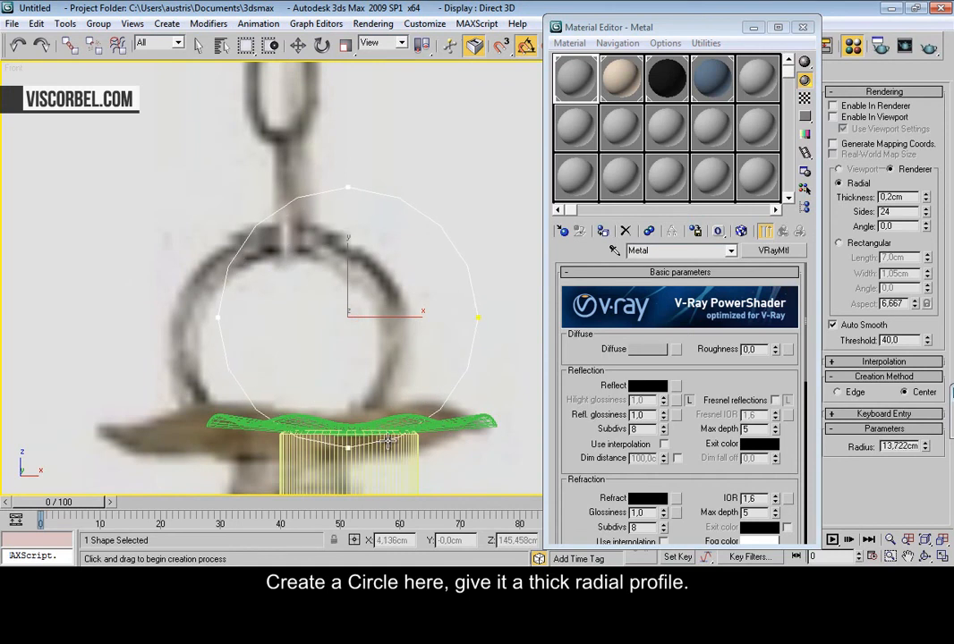
key("w")
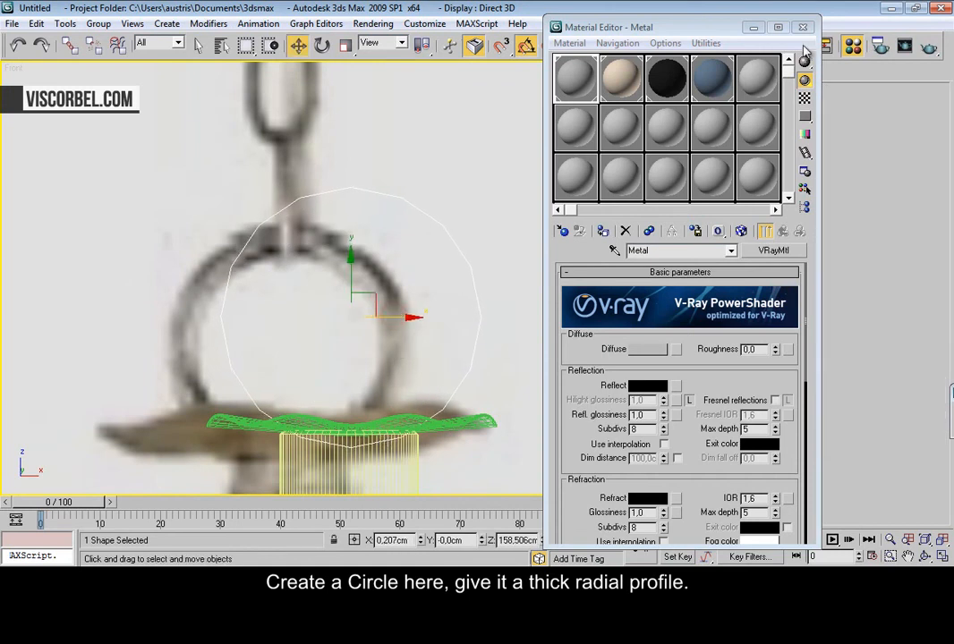
left_click(803, 27)
Make the circle visible in renderer and viewport without separate viewport settings, with a radial thickness of 2.05 cm
left_click(709, 71)
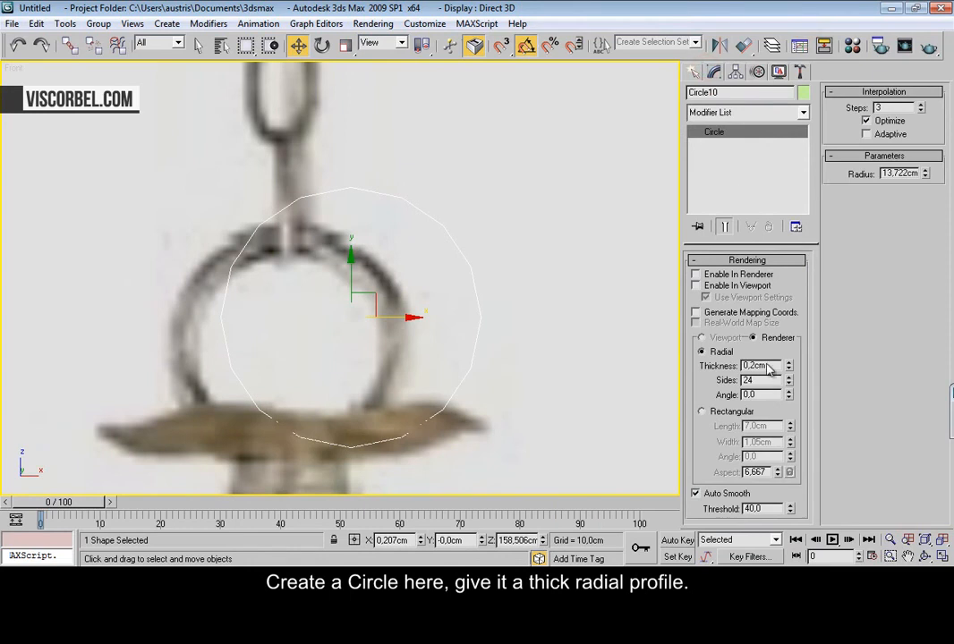
left_click(727, 286)
left_click(724, 273)
left_click_drag(788, 366, 790, 361)
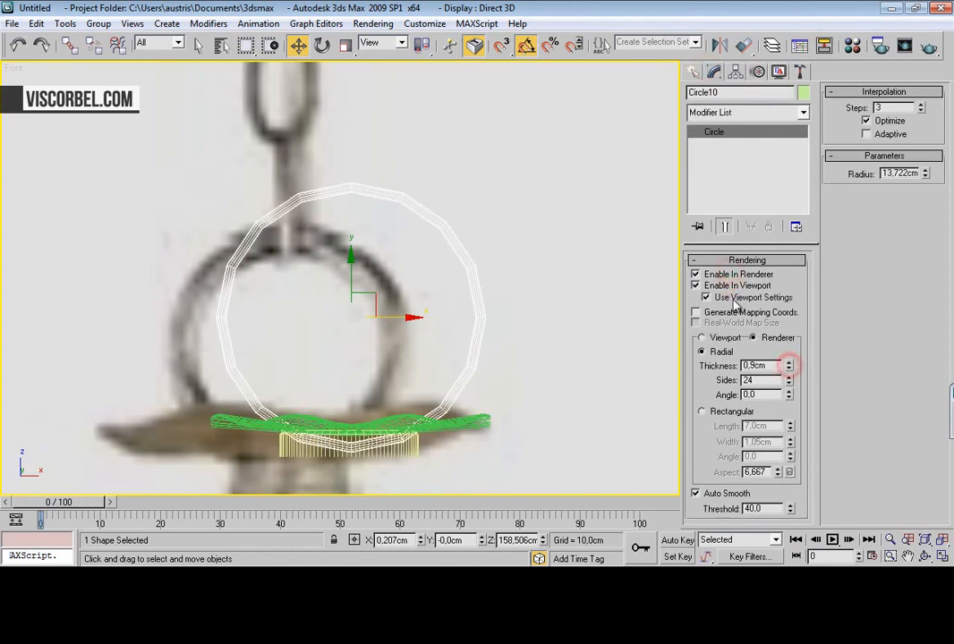
left_click(731, 299)
left_click_drag(789, 372, 785, 284)
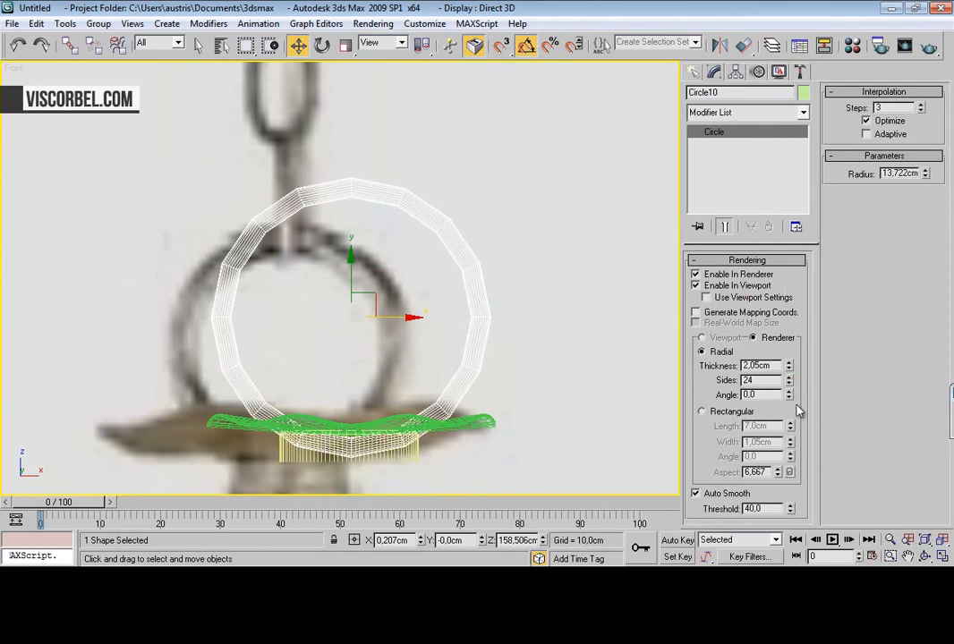
Reduce the ring's radius to about 12.35 cm and lower it slightly into the plate
left_click_drag(928, 175, 926, 176)
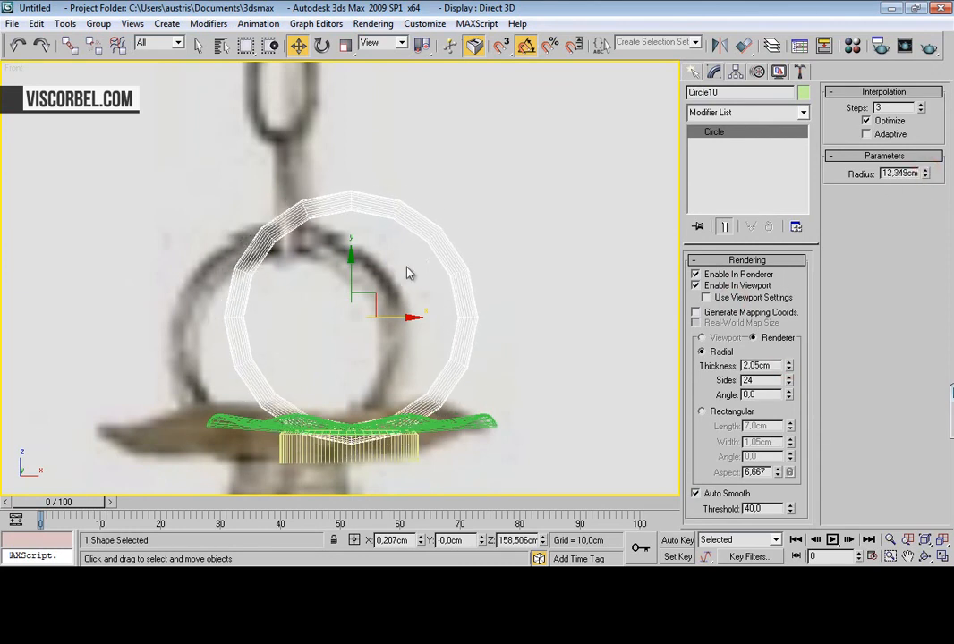
left_click_drag(350, 276, 351, 278)
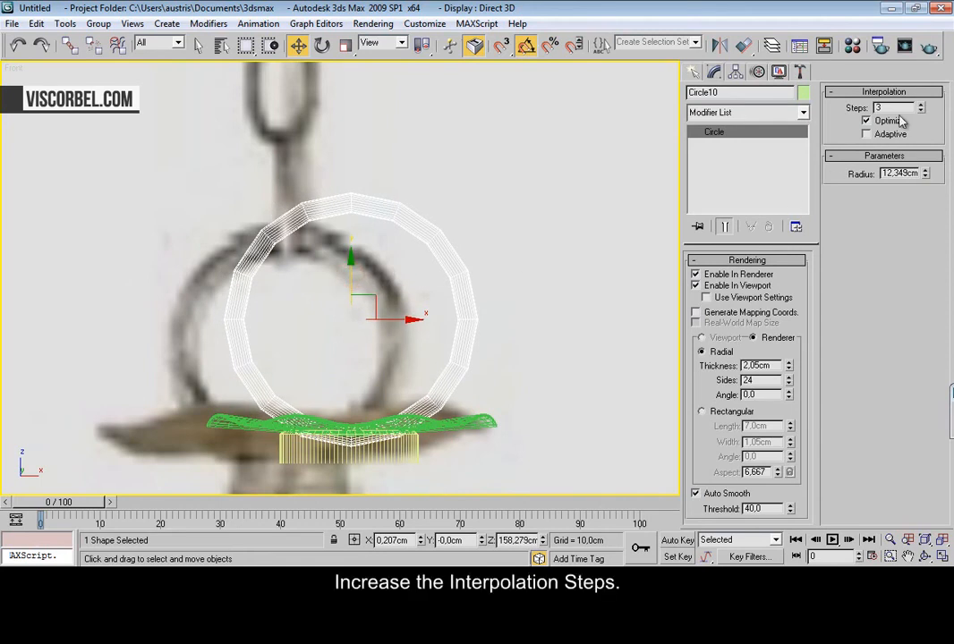
Set the ring's interpolation steps to 15 and its radial thickness to about 2.38 cm, and deselect it
type("15")
key("Return")
scroll(308, 183, "down", 3)
scroll(308, 170, "up", 3)
key("l")
key("f")
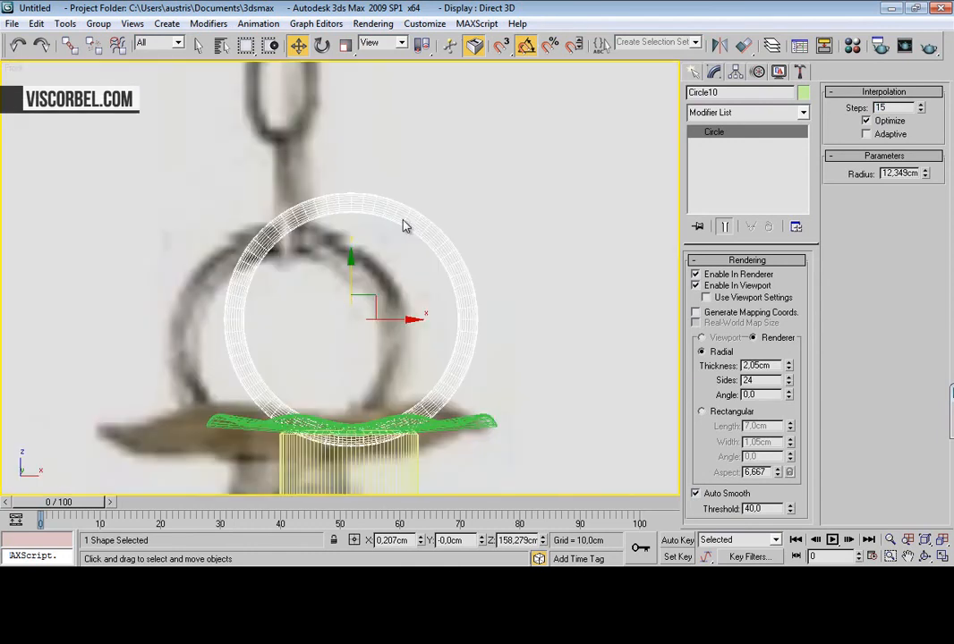
left_click_drag(788, 362, 789, 349)
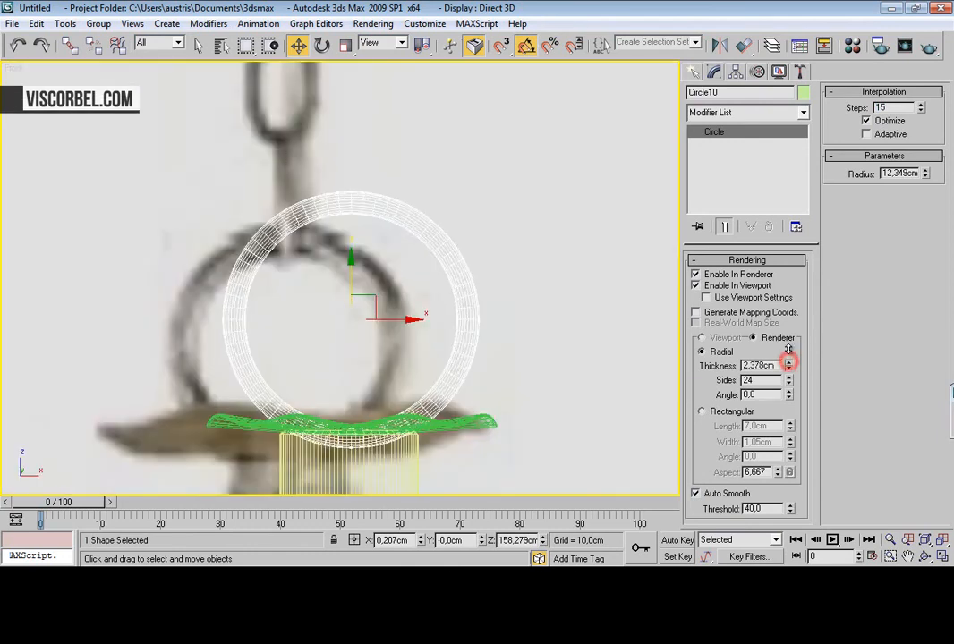
left_click(545, 156)
In the Front view, draw a rectangle about 10.3 cm long and 6.8 cm wide above the ring for the first chain link
middle_click_drag(404, 157, 427, 264)
scroll(330, 166, "down", 2)
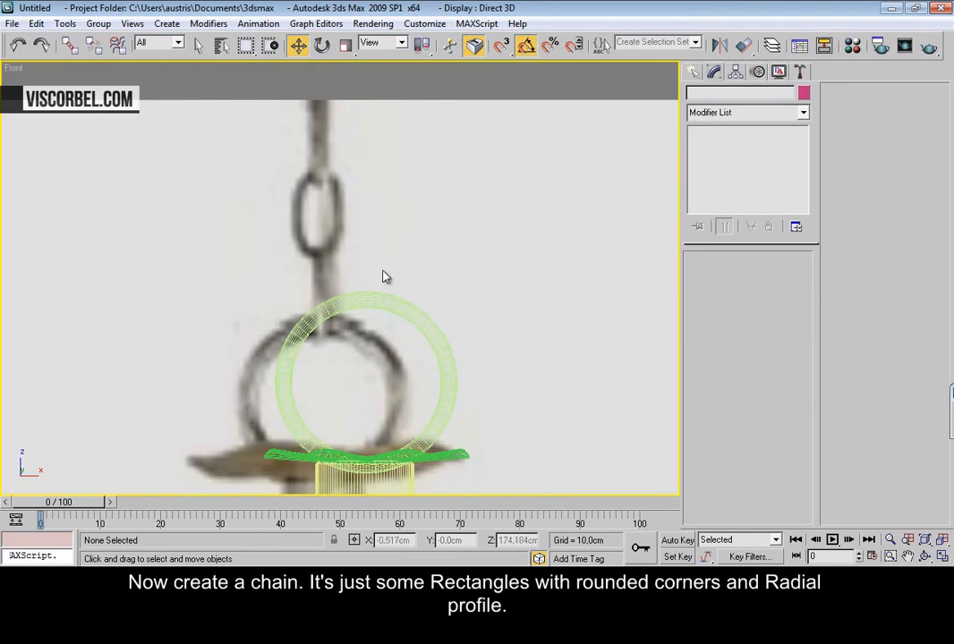
right_click(400, 232)
left_click(420, 154)
left_click_drag(356, 203, 404, 270)
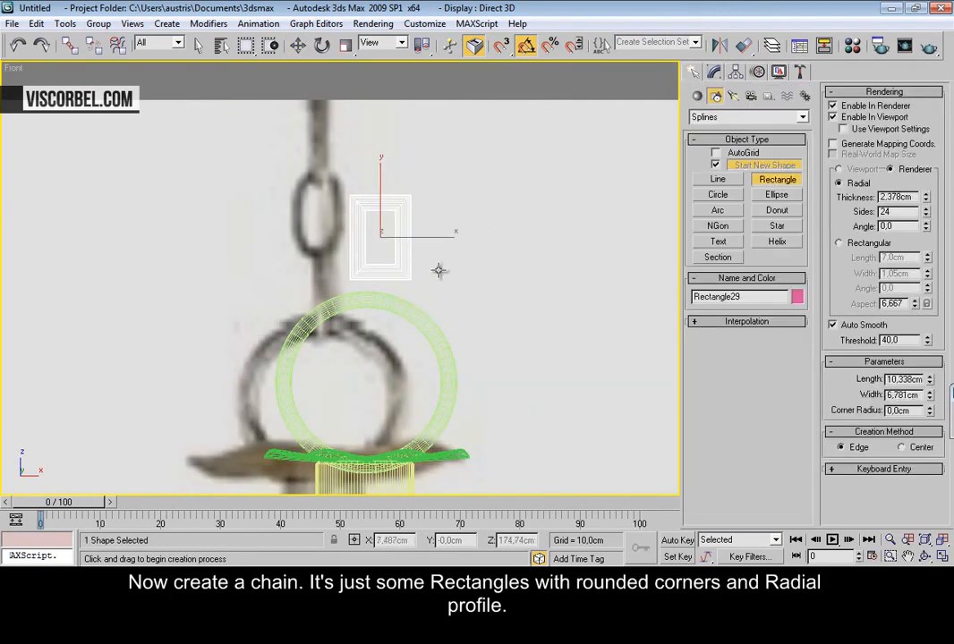
Round the rectangle's corners to a 2.9 cm radius, then reduce its radial thickness to about 1.52 cm and its width to about 5.76 cm
scroll(404, 271, "up", 2)
left_click(713, 70)
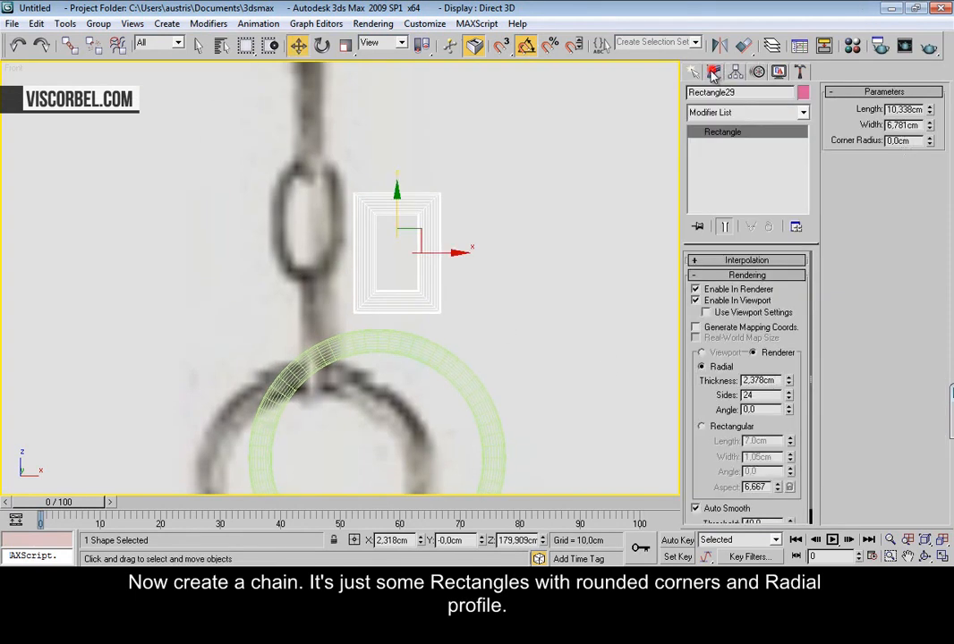
left_click(930, 138)
left_click_drag(931, 142, 931, 112)
left_click_drag(892, 527, 873, 498)
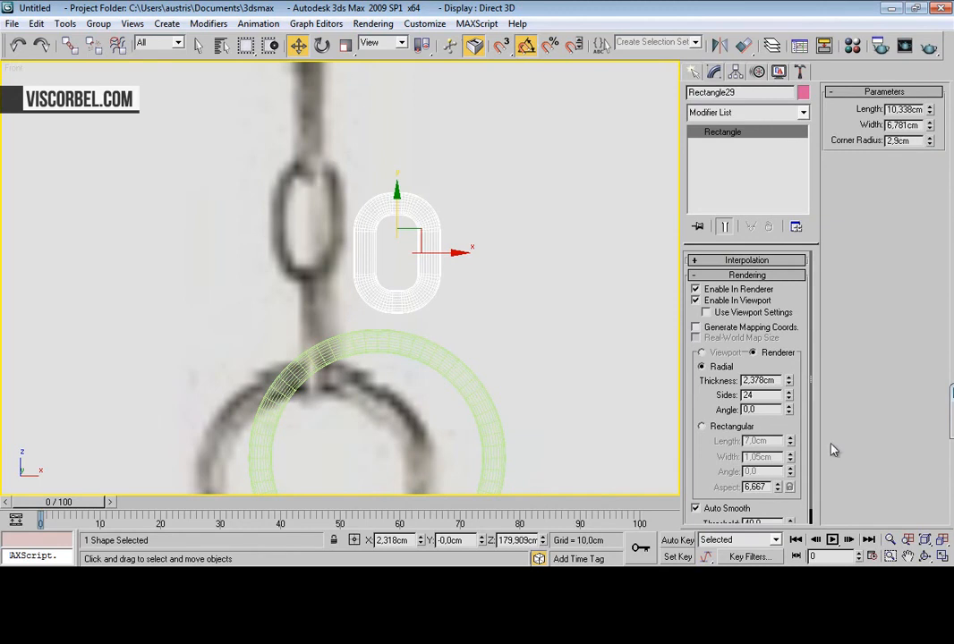
left_click_drag(792, 385, 798, 407)
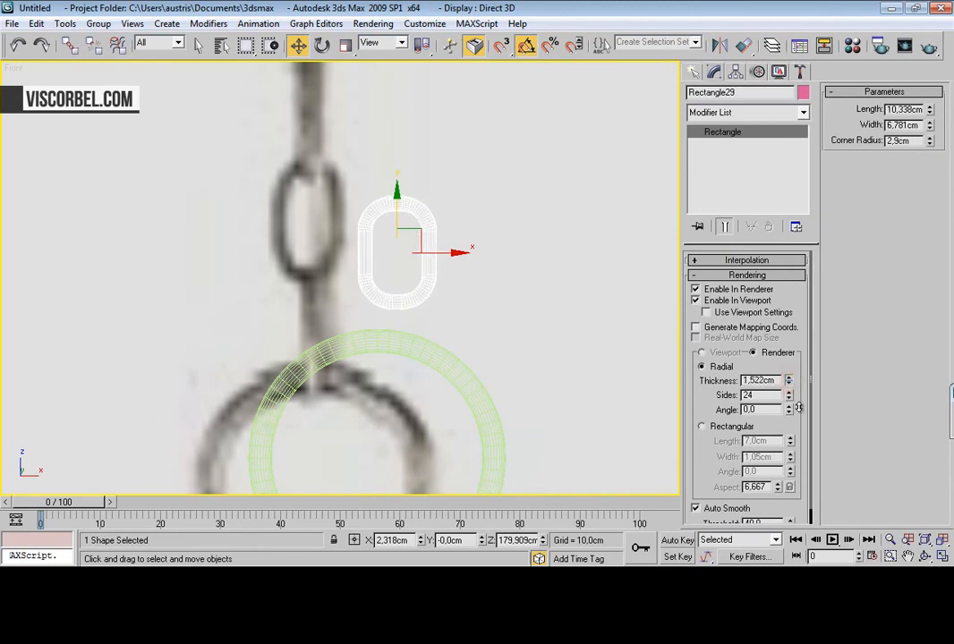
mouse_move(931, 127)
left_mouse_down()
mouse_move(916, 133)
mouse_move(933, 151)
left_mouse_up()
Rotate the link 90 degrees edge-on, hang it through the top of the ring, and assign it the Metal material
key("e")
left_click_drag(423, 255, 355, 254)
scroll(401, 283, "up", 2)
middle_click_drag(403, 284, 403, 283)
scroll(403, 284, "up", 2)
key("w")
left_click_drag(469, 207, 438, 306)
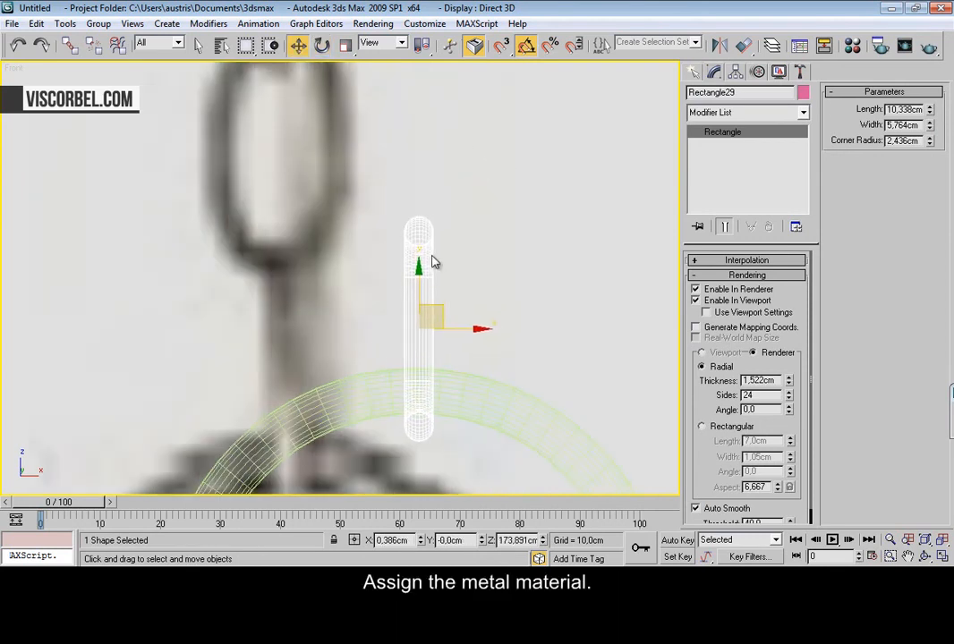
key("m")
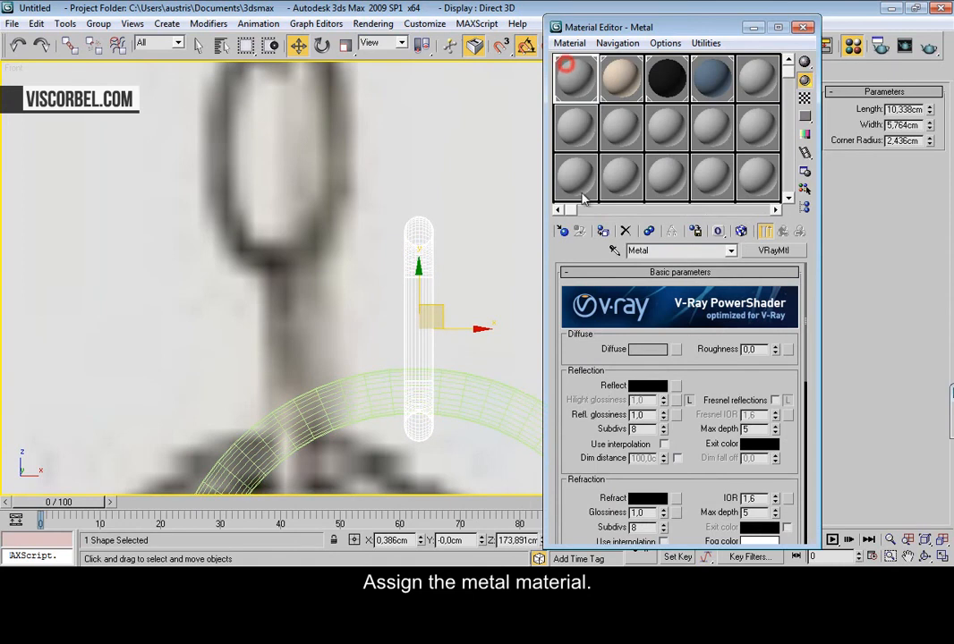
left_click(804, 27)
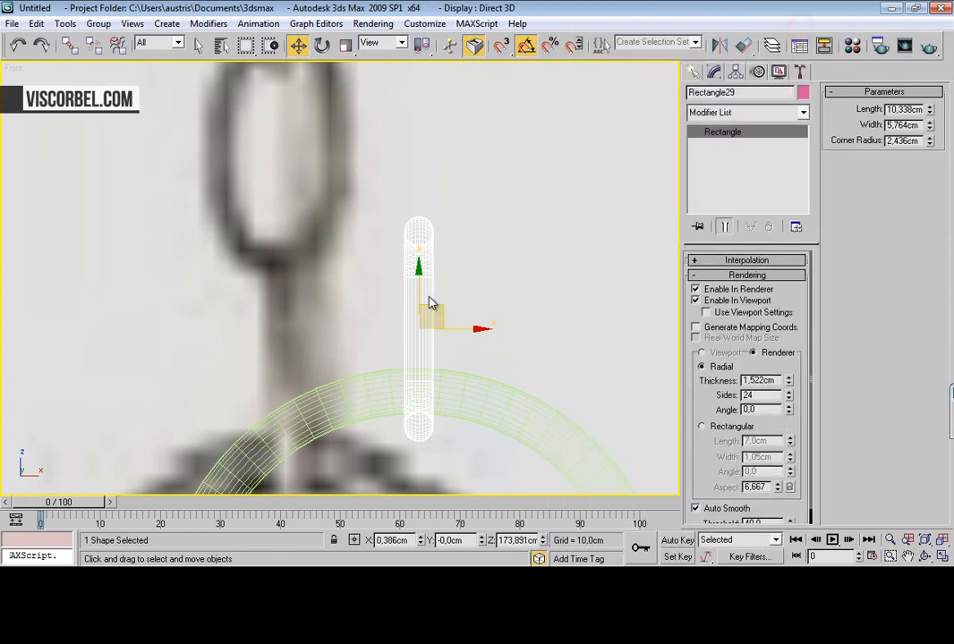
Copy the link upward once and rotate the copy 90 degrees so it interlocks with the first link
left_click_drag(430, 304, 416, 134, "shift")
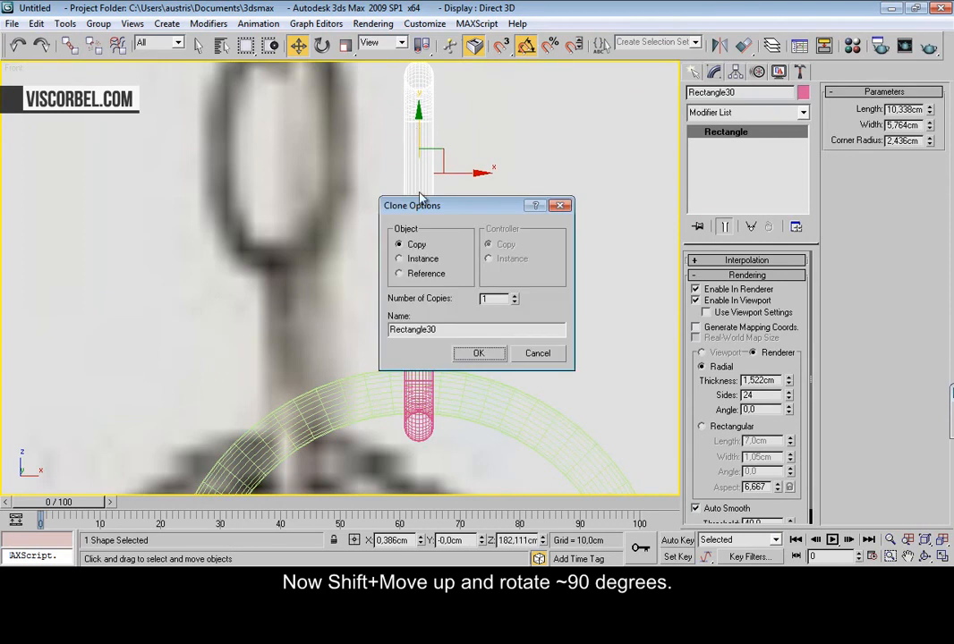
left_click(479, 353)
scroll(490, 213, "up", 2)
key("e")
mouse_move(443, 170)
left_mouse_down()
mouse_move(516, 168)
mouse_move(477, 168)
left_mouse_up()
middle_click_drag(442, 255, 459, 377)
scroll(459, 377, "up", 2)
key("w")
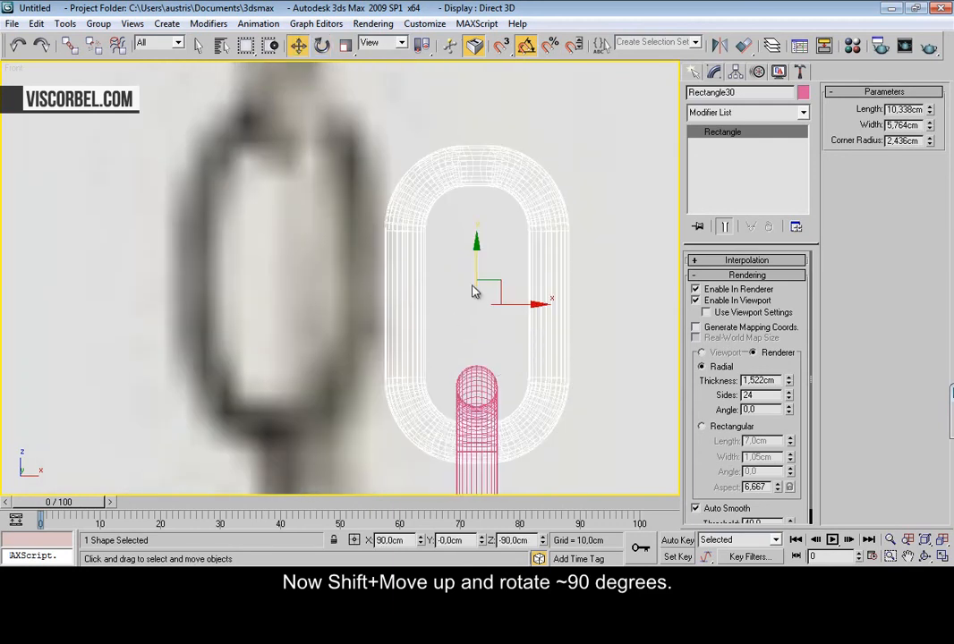
scroll(353, 289, "down", 4)
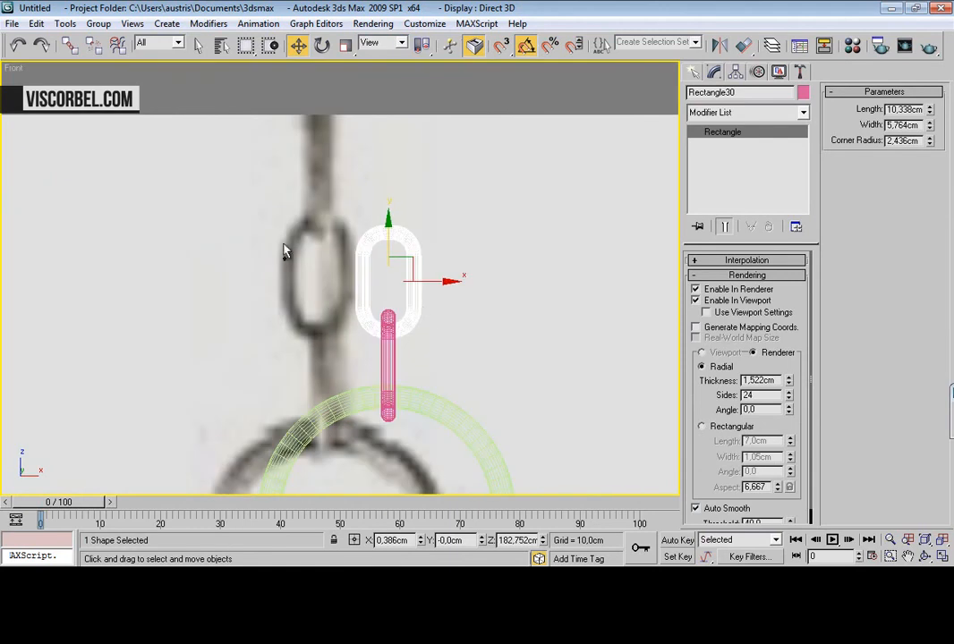
Select both chain links and copy the pair once directly above to extend the chain
left_click_drag(462, 361, 460, 358)
mouse_move(386, 229)
left_mouse_down("shift")
mouse_move(390, 81)
mouse_move(403, 61)
left_mouse_up("shift")
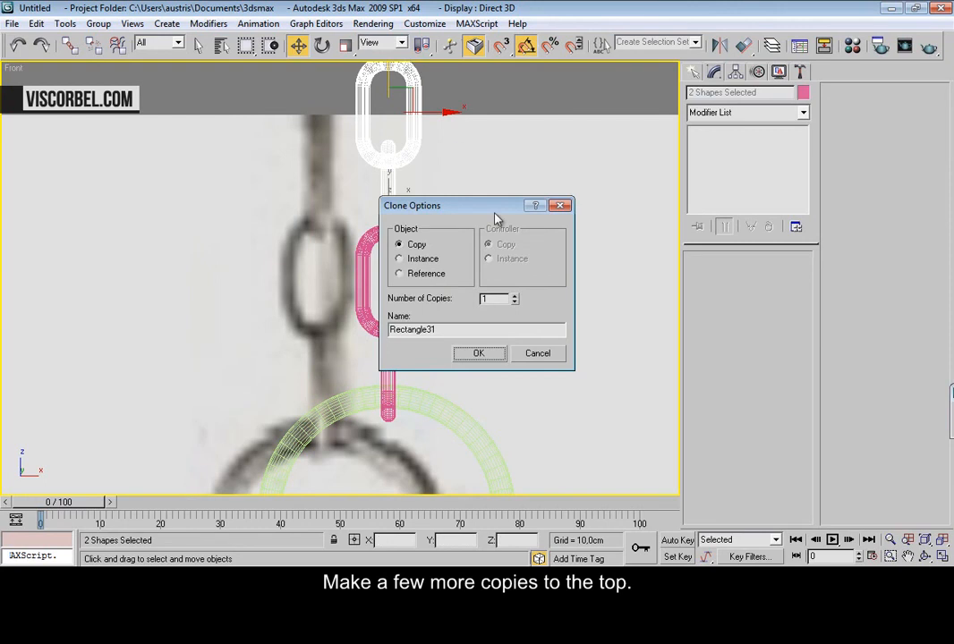
left_click(475, 353)
Copy the four chain links once upward in the Front view and align the copies with the top of the existing chain
key("e")
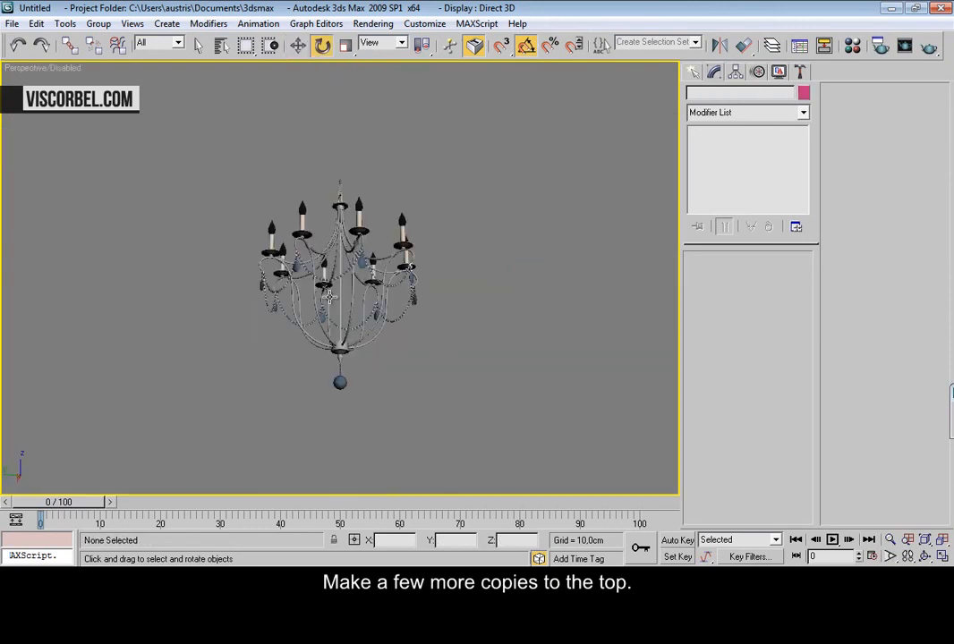
middle_click_drag(329, 296, 337, 347)
scroll(336, 234, "up", 6)
middle_click_drag(415, 319, 481, 353, "alt")
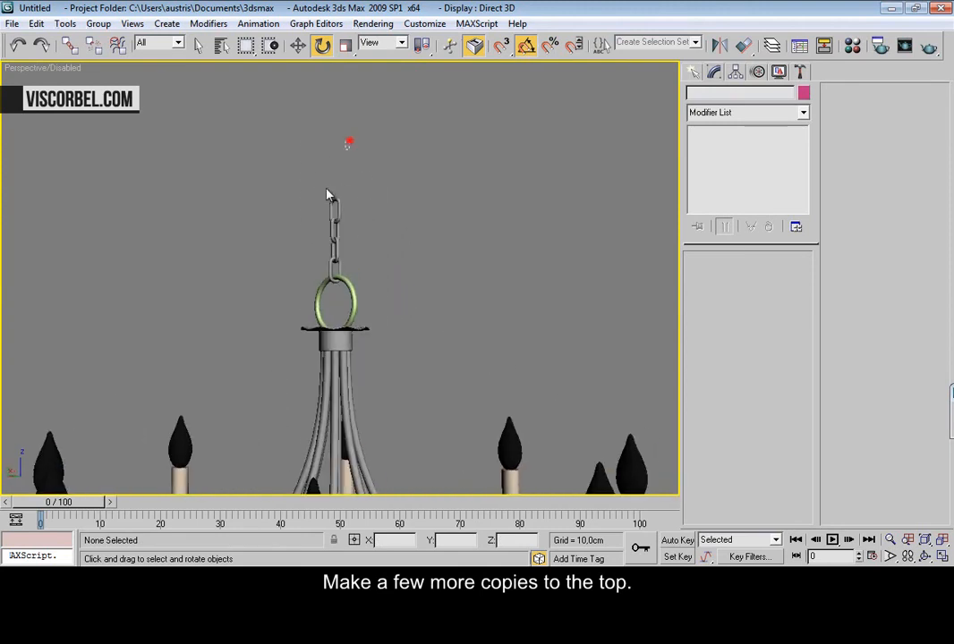
left_click_drag(304, 265, 304, 270)
key("f")
middle_click_drag(387, 170, 389, 334)
key("w")
left_click_drag(389, 242, 390, 87, "shift")
left_click(480, 354)
scroll(447, 304, "down", 2)
middle_click_drag(434, 253, 435, 386)
left_click_drag(377, 196, 372, 131)
Select all eight chain links in the Perspective view and copy them once upward to double the chain's length
key("p")
key("z")
scroll(292, 204, "down", 4)
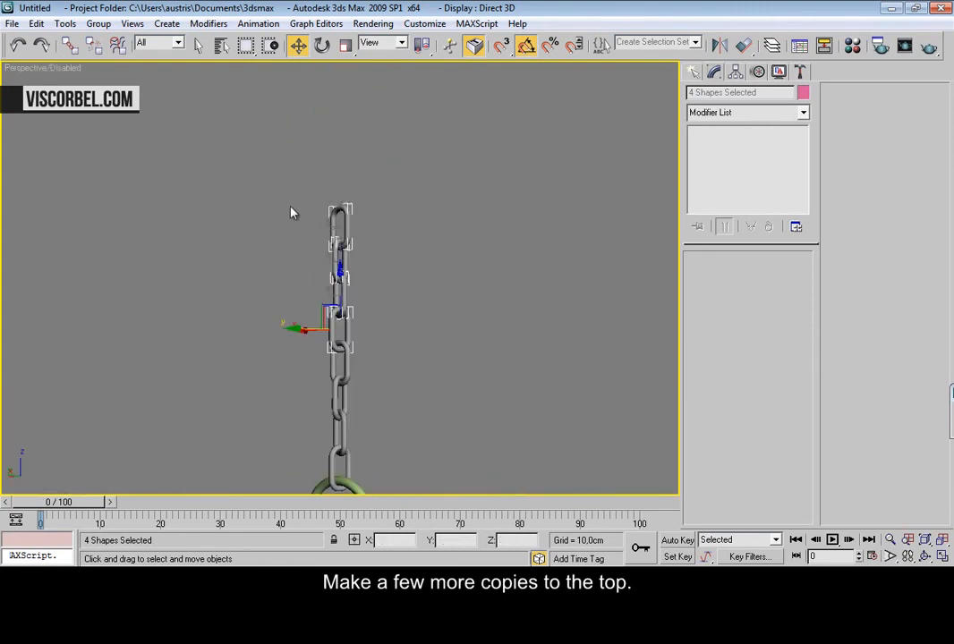
scroll(368, 198, "down", 5)
scroll(386, 235, "up", 4)
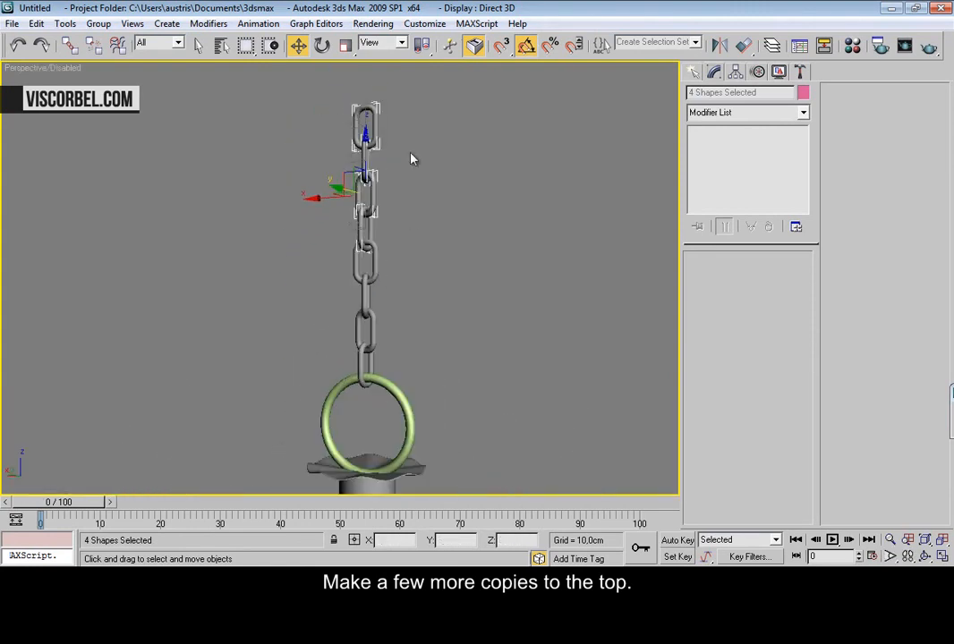
left_click_drag(333, 305, 341, 375)
middle_click_drag(365, 186, 342, 413)
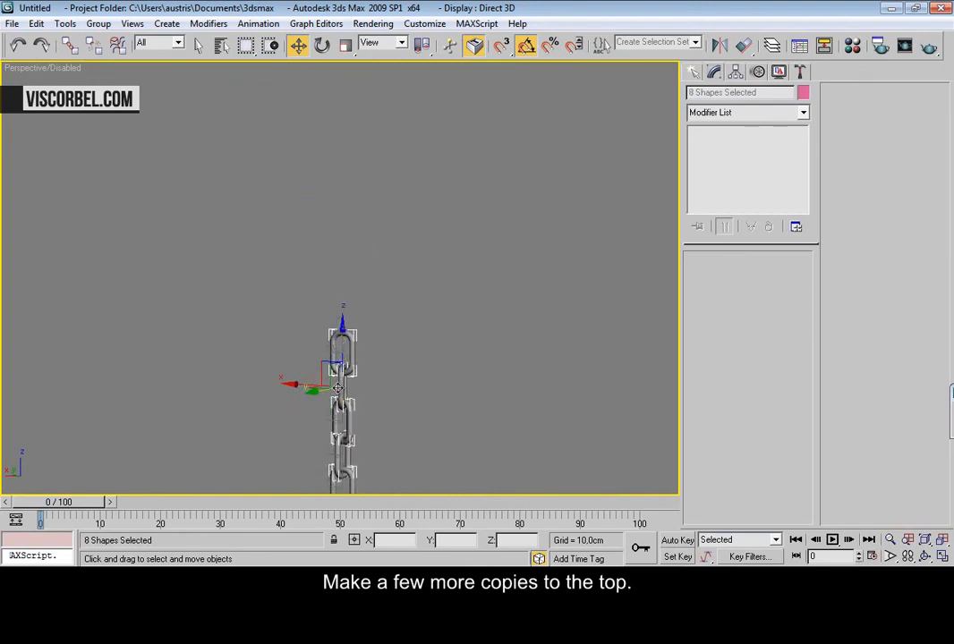
mouse_move(343, 352)
left_mouse_down("shift")
mouse_move(346, 105)
mouse_move(349, 78)
mouse_move(359, 75)
left_mouse_up("shift")
left_click(478, 354)
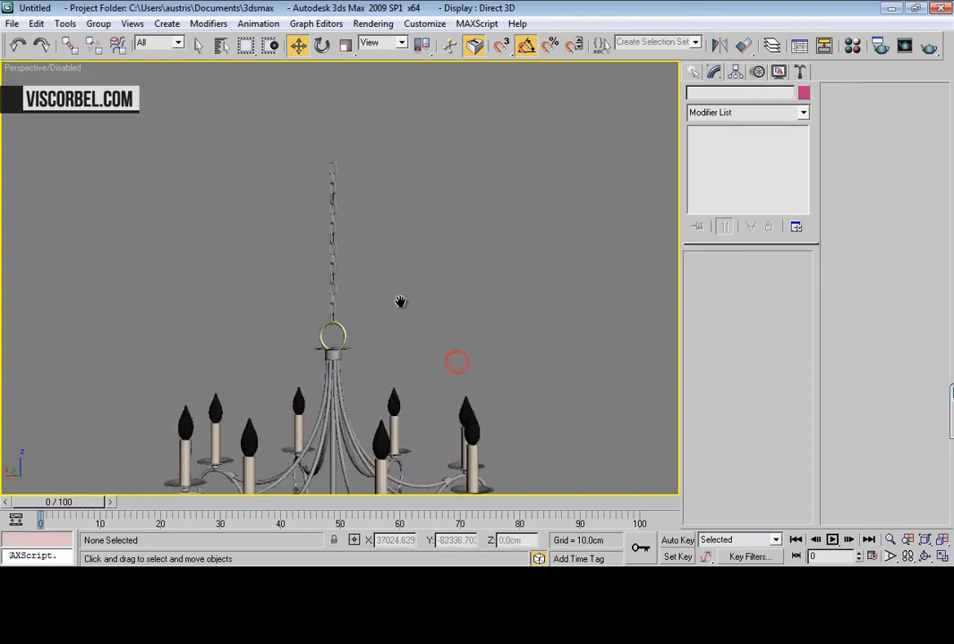
Assign the Metal material to the hanging ring above the wavy plate
scroll(398, 312, "up", 5)
key("m")
left_click_drag(581, 75, 345, 300)
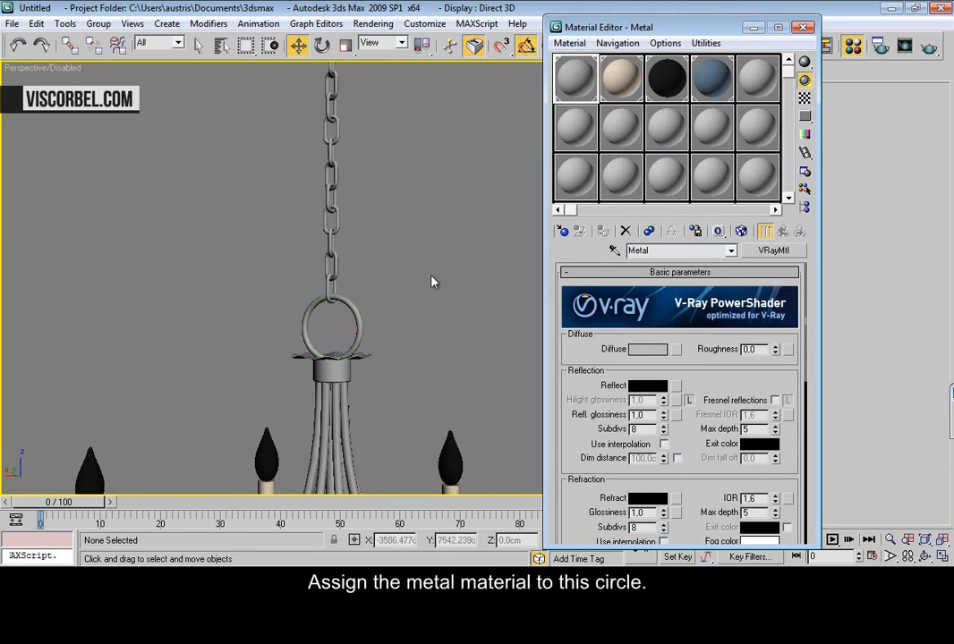
left_click(802, 27)
key("z")
middle_click_drag(400, 257, 334, 210, "alt")
middle_click_drag(462, 349, 471, 168, "alt")
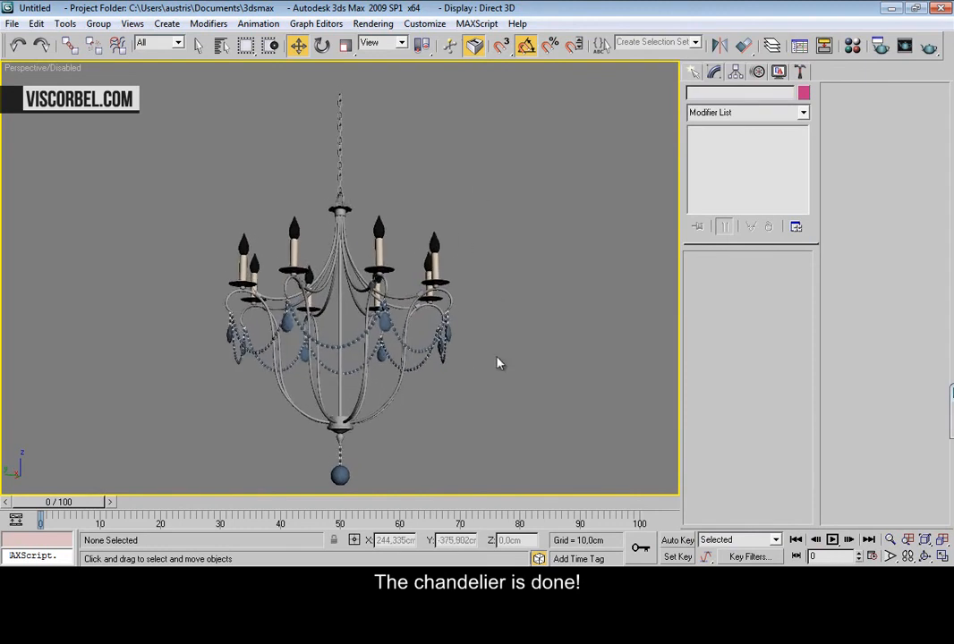
middle_click_drag(498, 363, 497, 348)
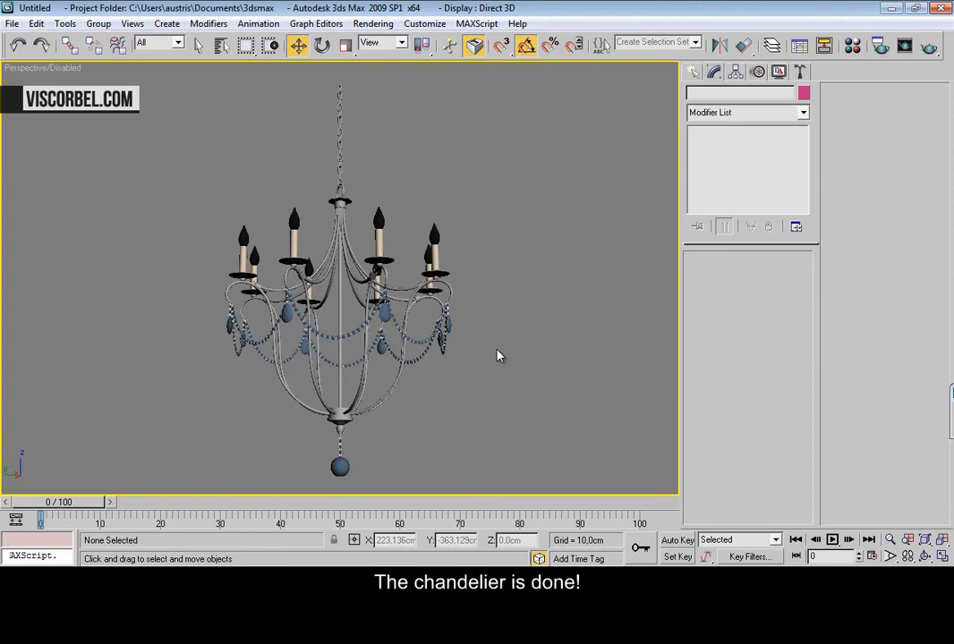